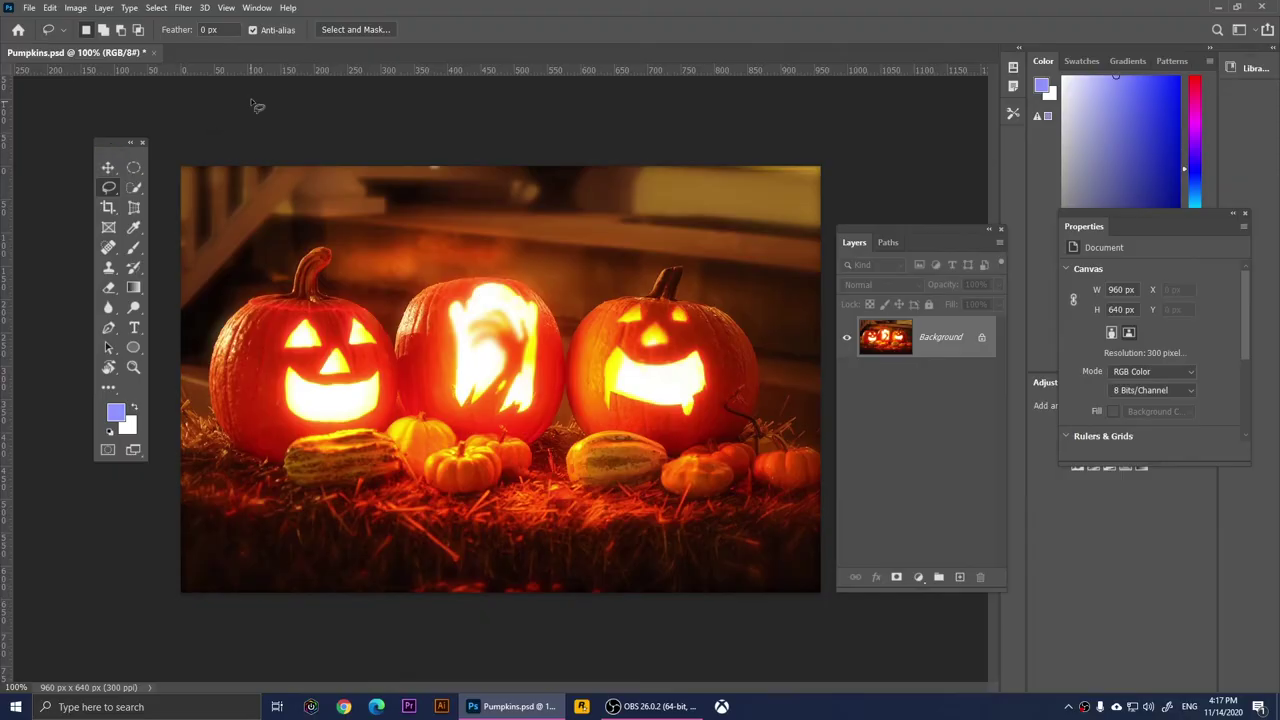
- Move the floating toolbar slightly higher, switching it to a single column and back to two columns
left_click(257, 8)
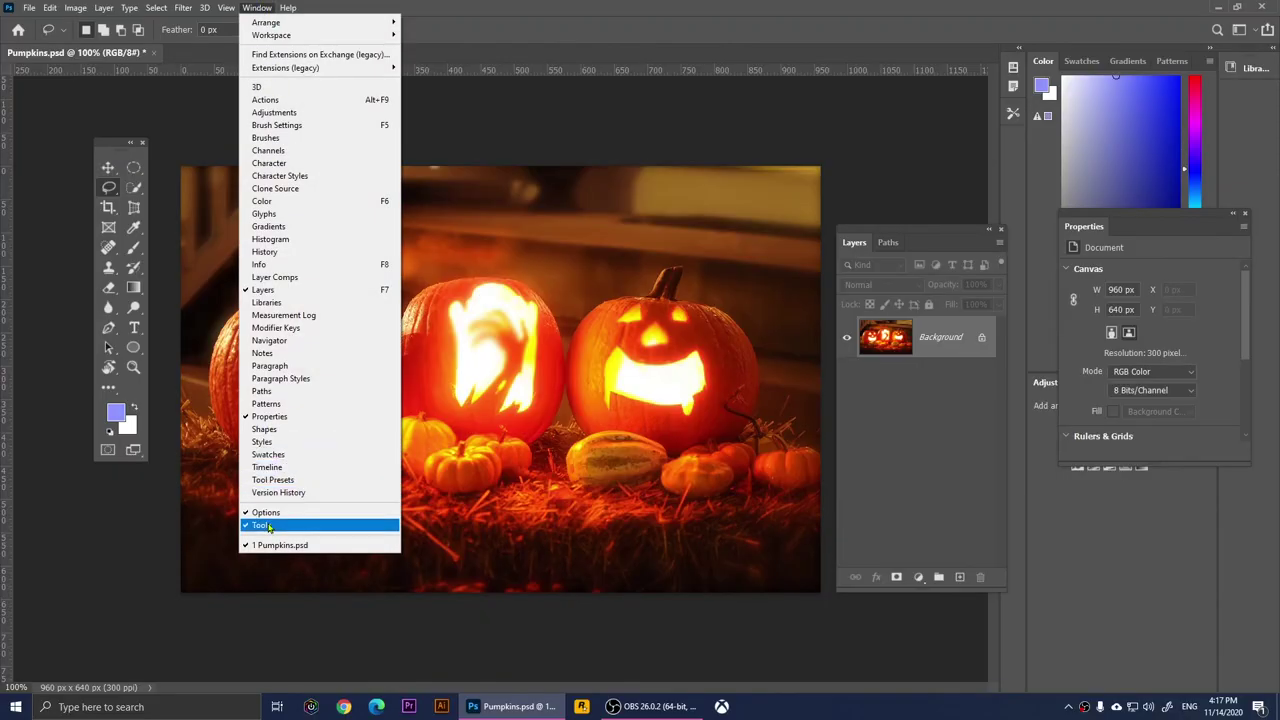
left_click(105, 522)
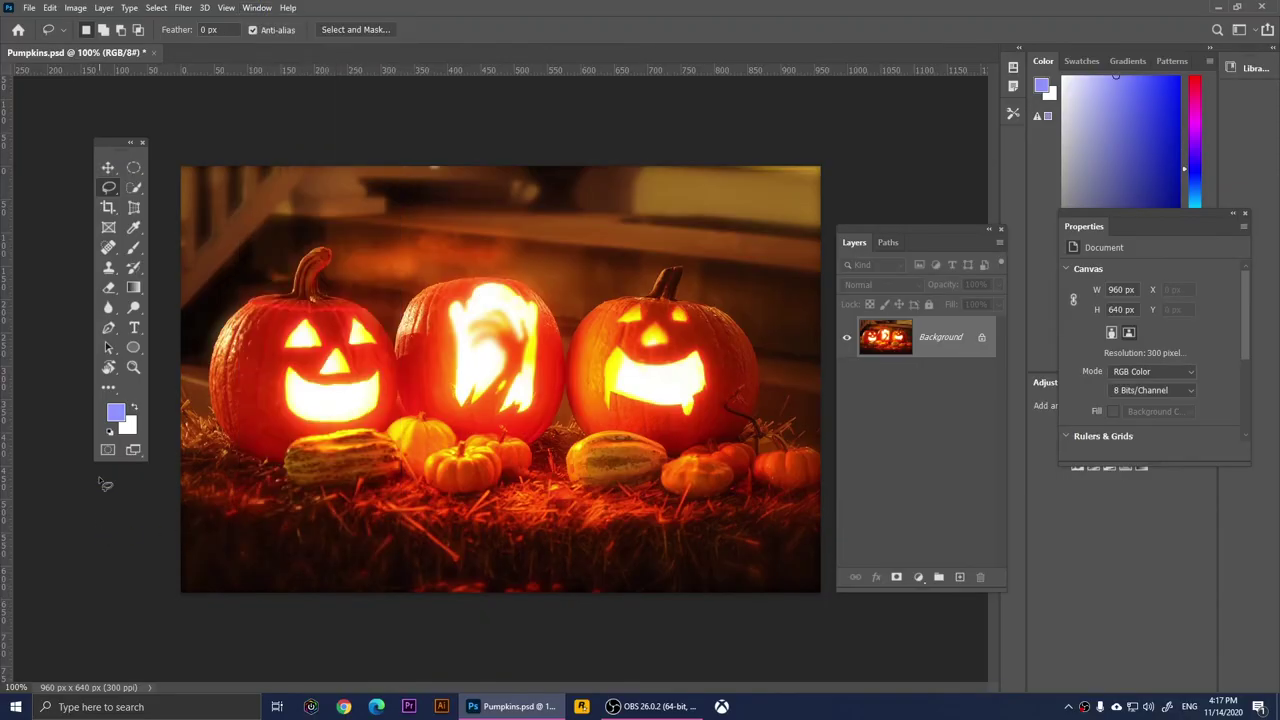
left_click(129, 143)
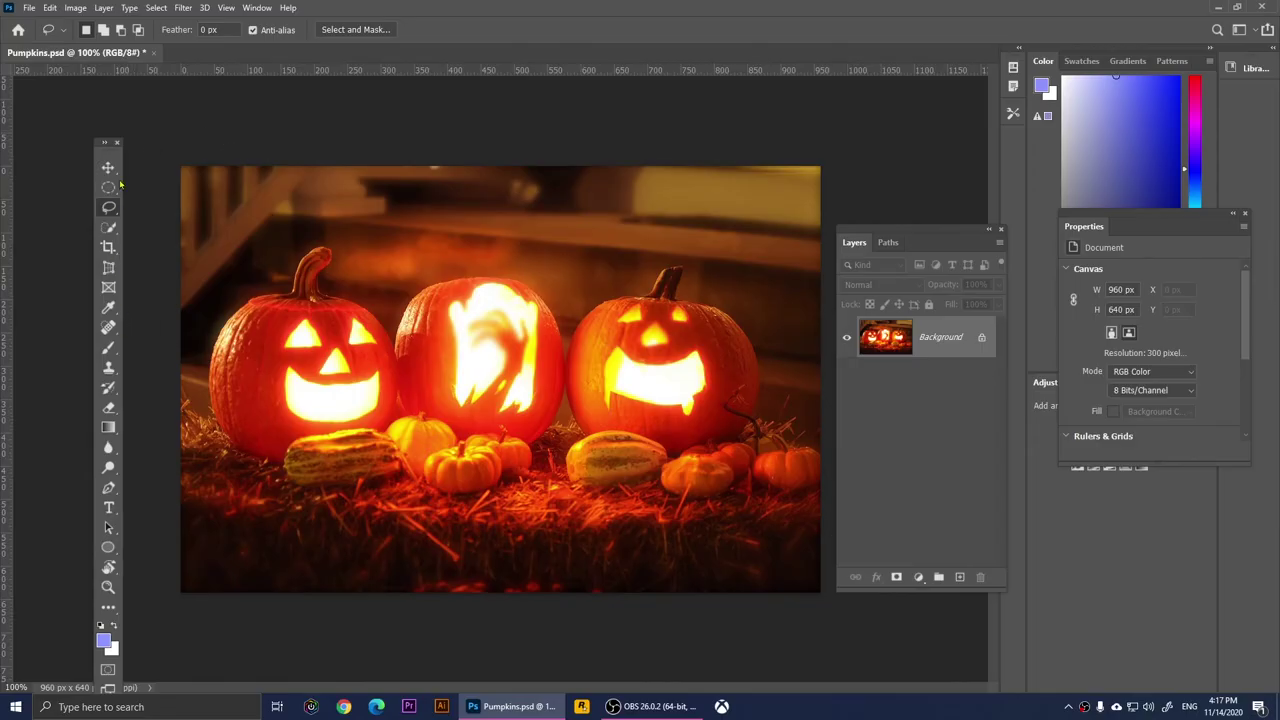
left_click_drag(100, 151, 101, 113)
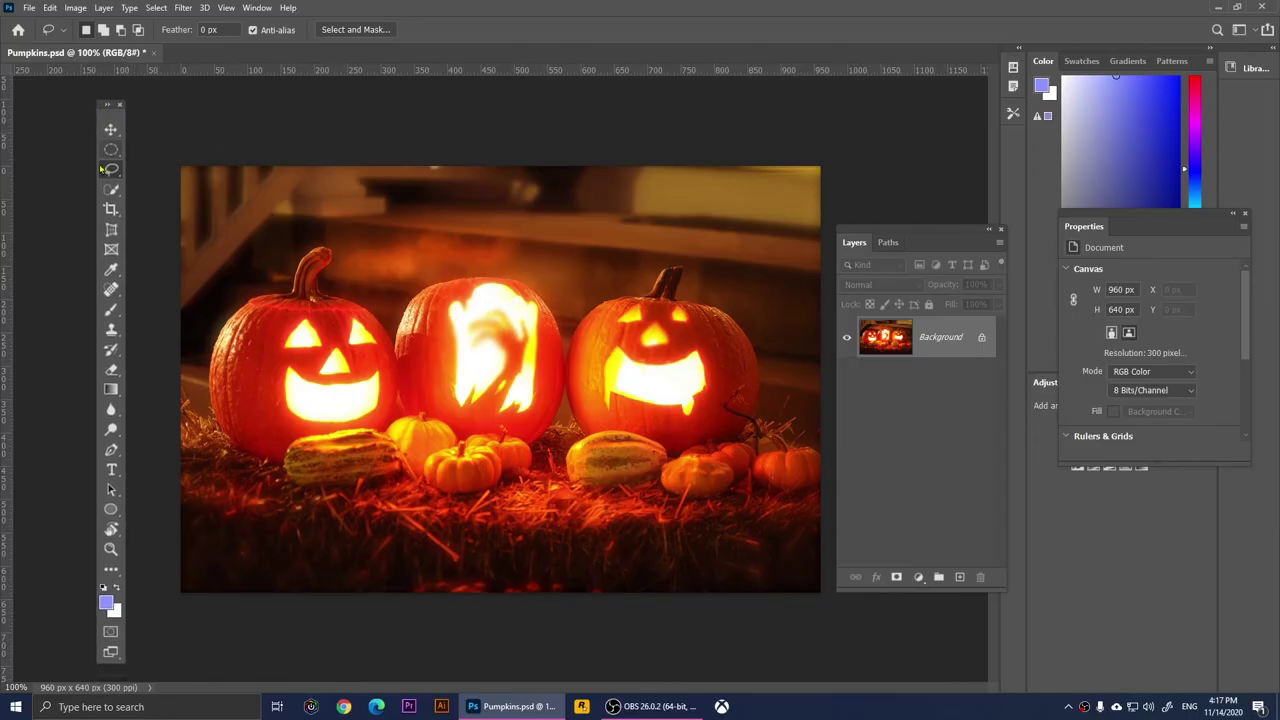
left_click(108, 105)
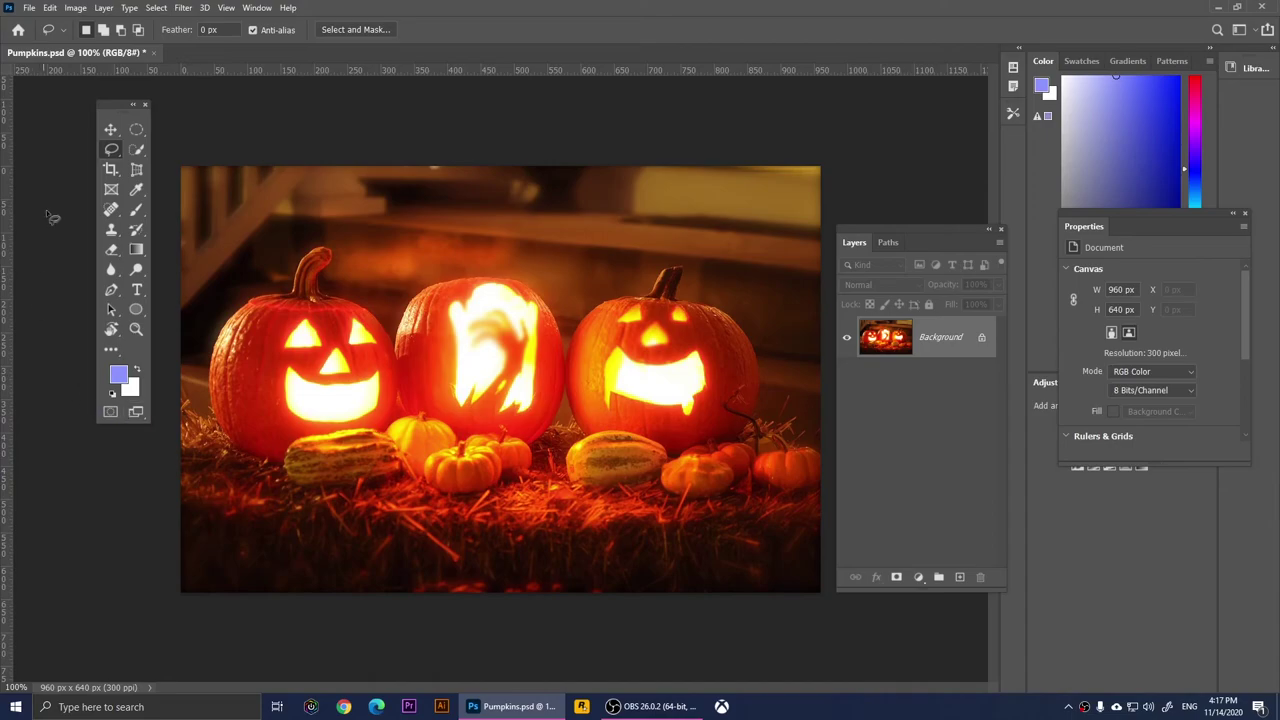
- Restore the toolbar to its default tool layout through the Customize Toolbar settings
key("h")
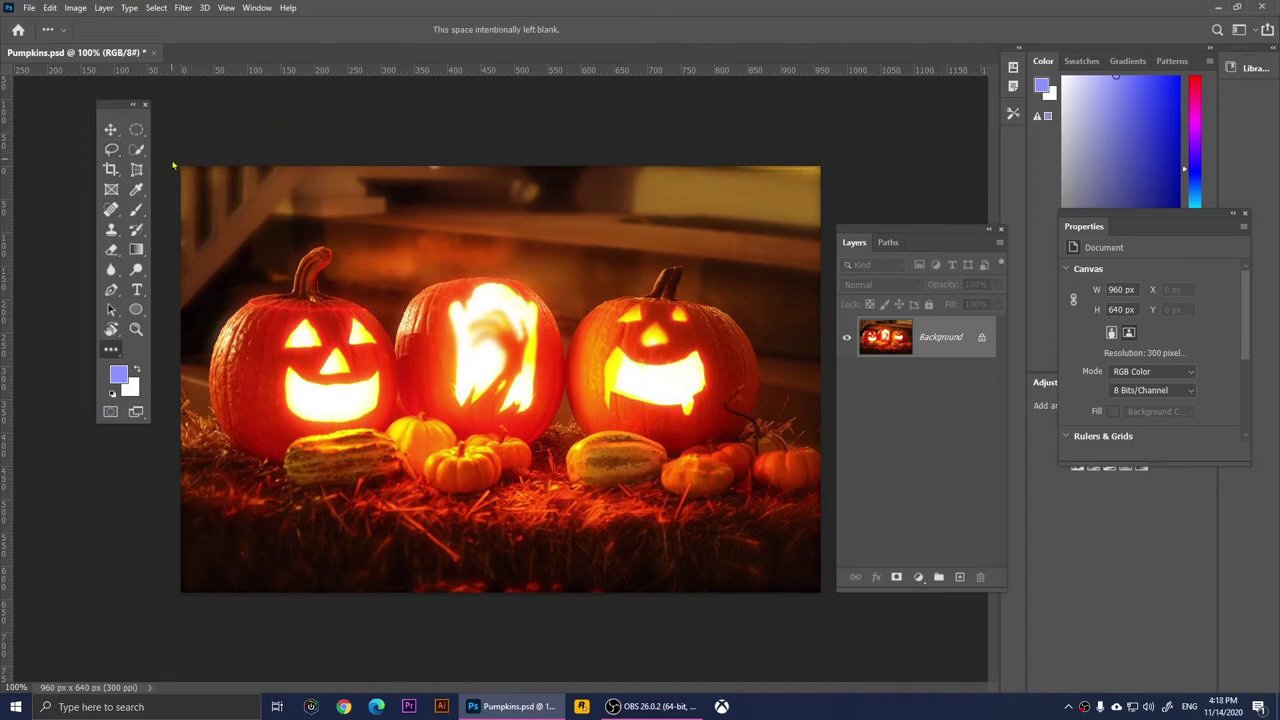
left_click(112, 349)
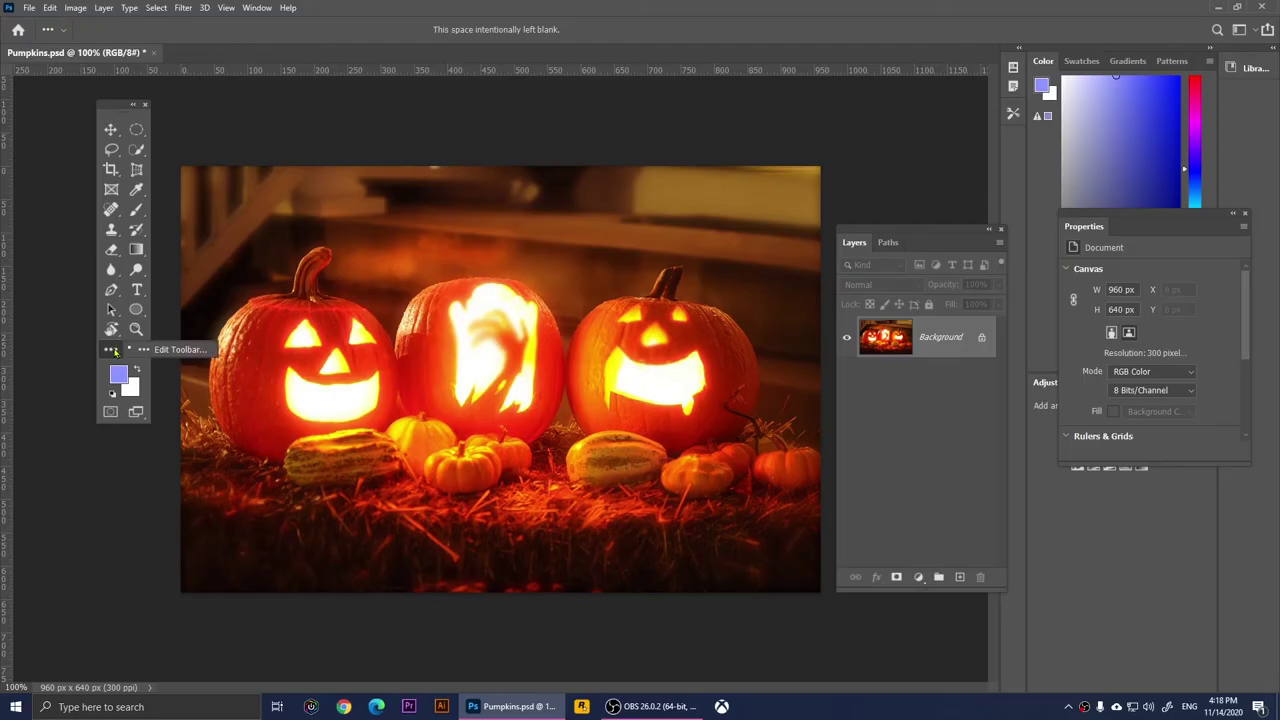
left_click(186, 350)
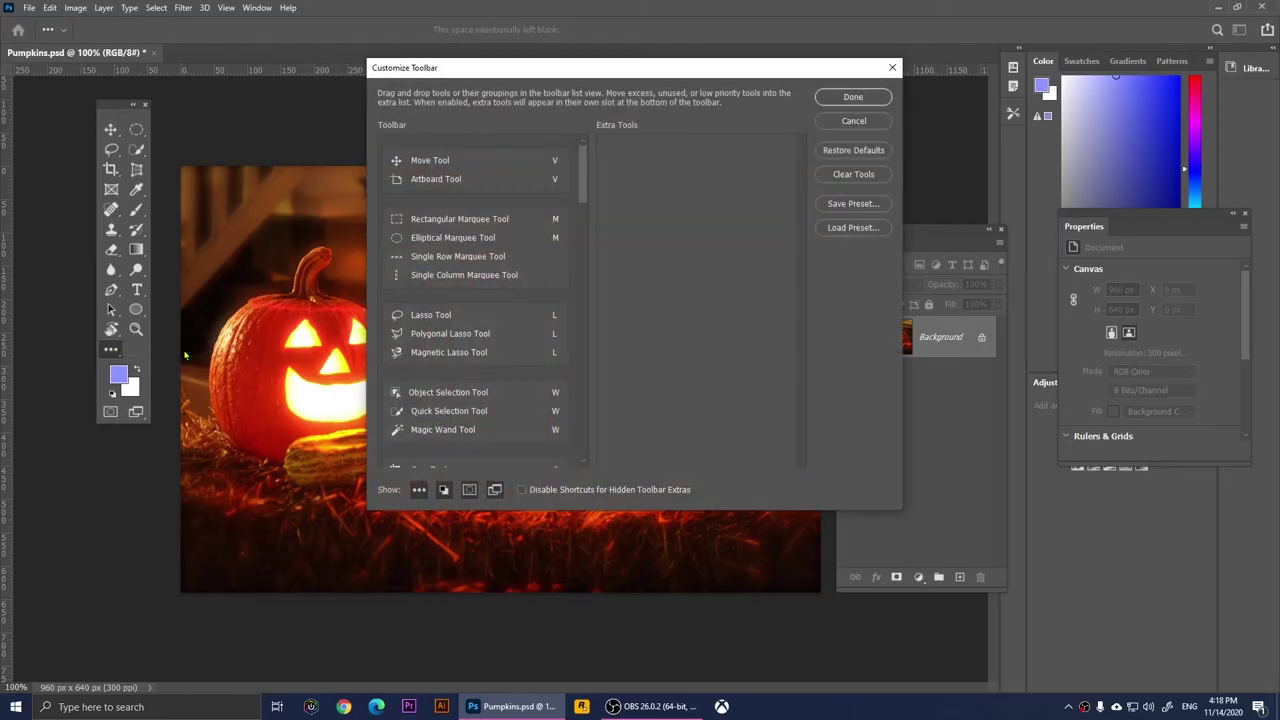
left_click(845, 151)
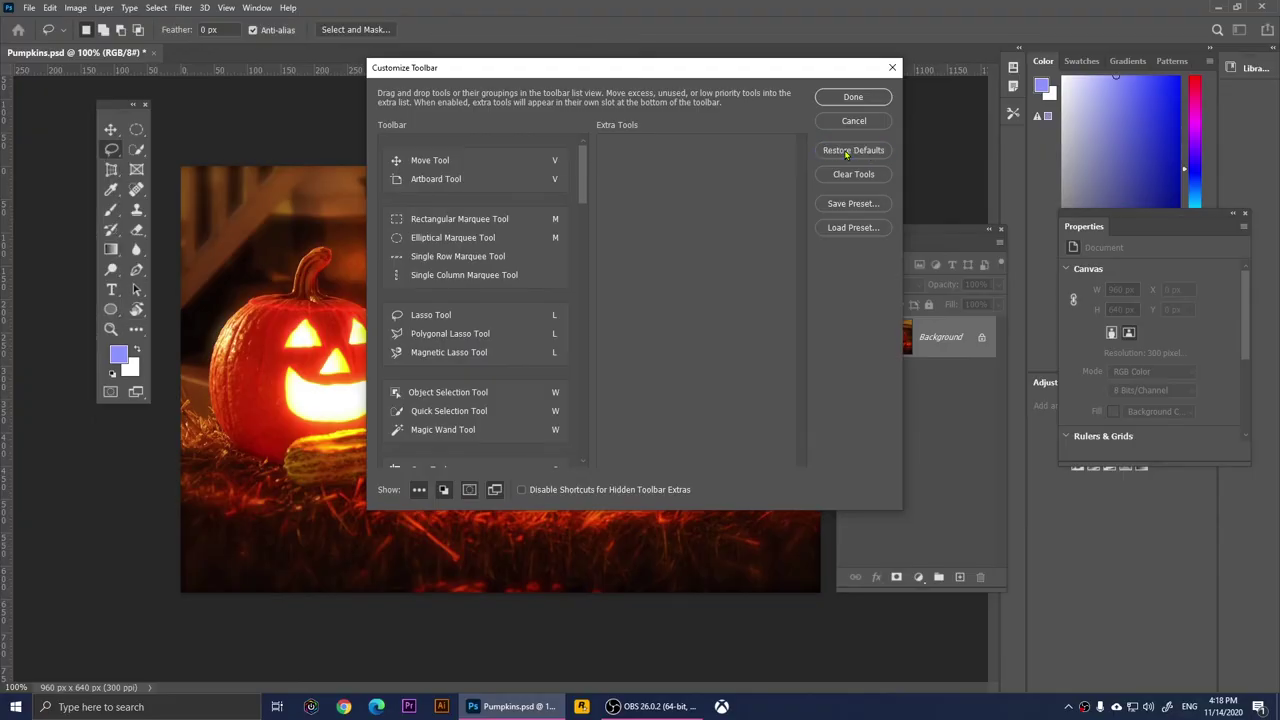
left_click(852, 98)
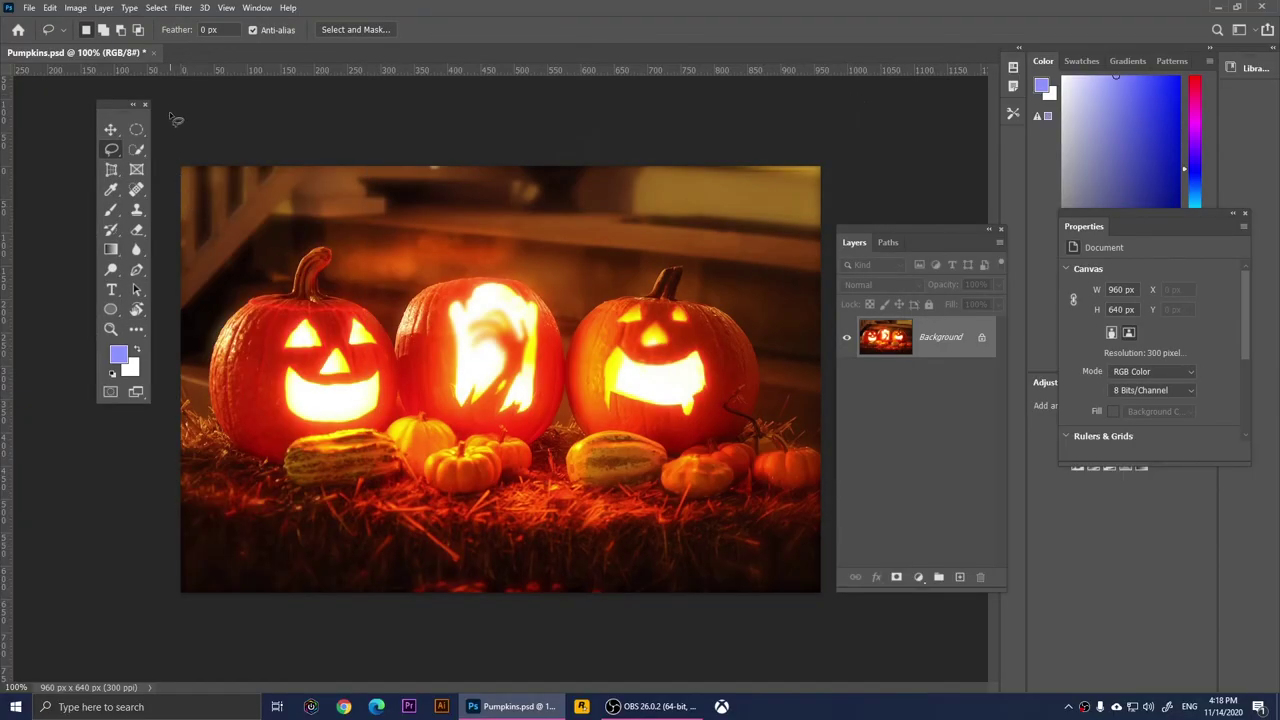
- Copy a rectangular marquee selection of about 555 by 466 px around the two left pumpkins and paste it in place
key("shift+m")
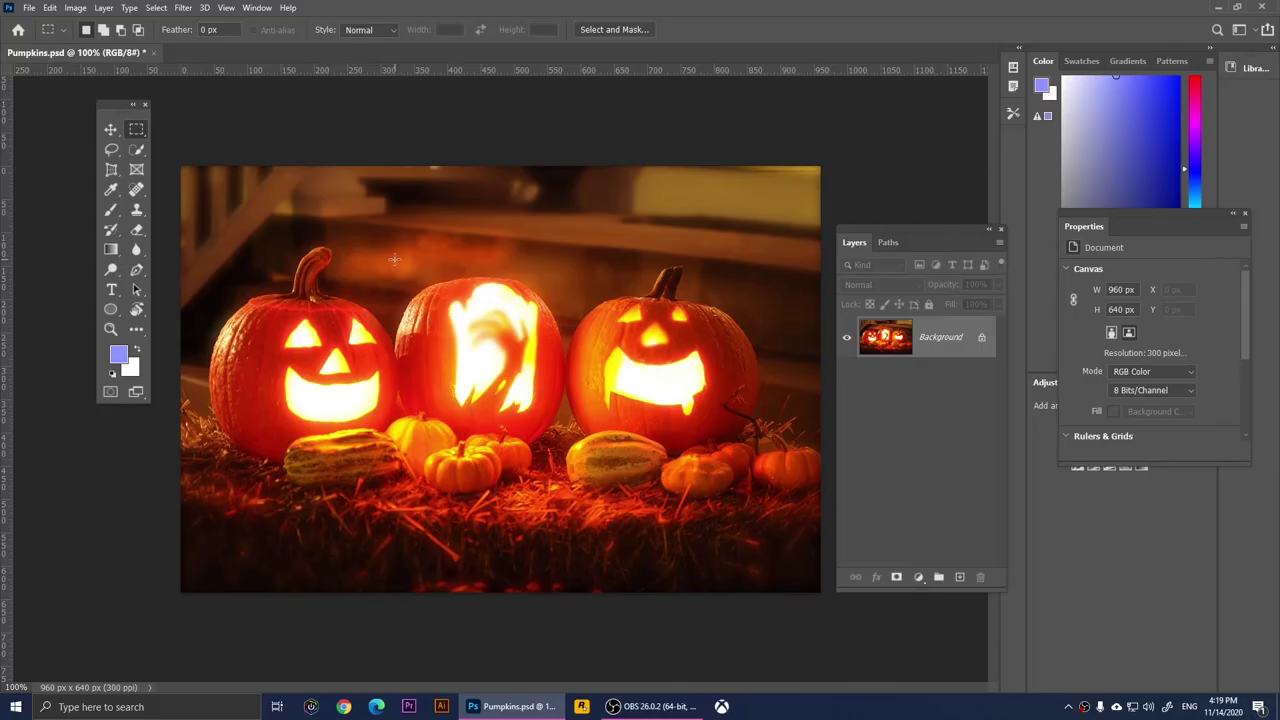
left_click_drag(197, 211, 567, 521)
left_click(49, 7)
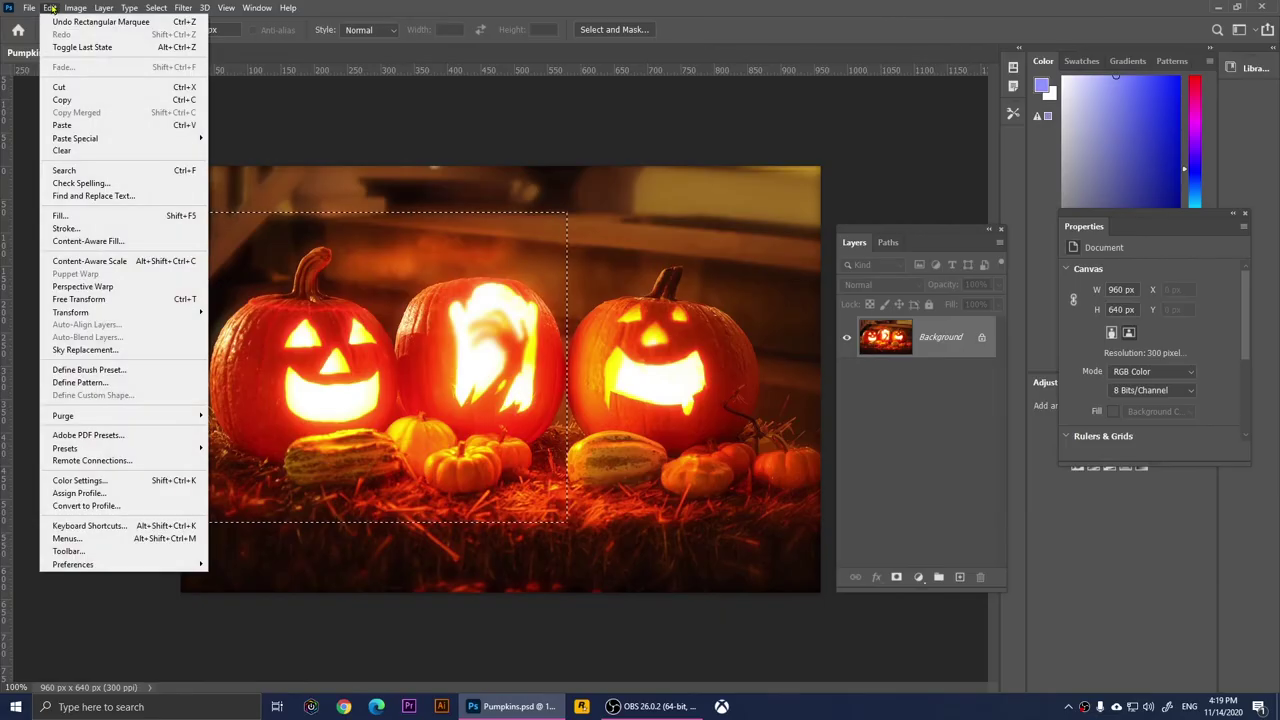
left_click(62, 100)
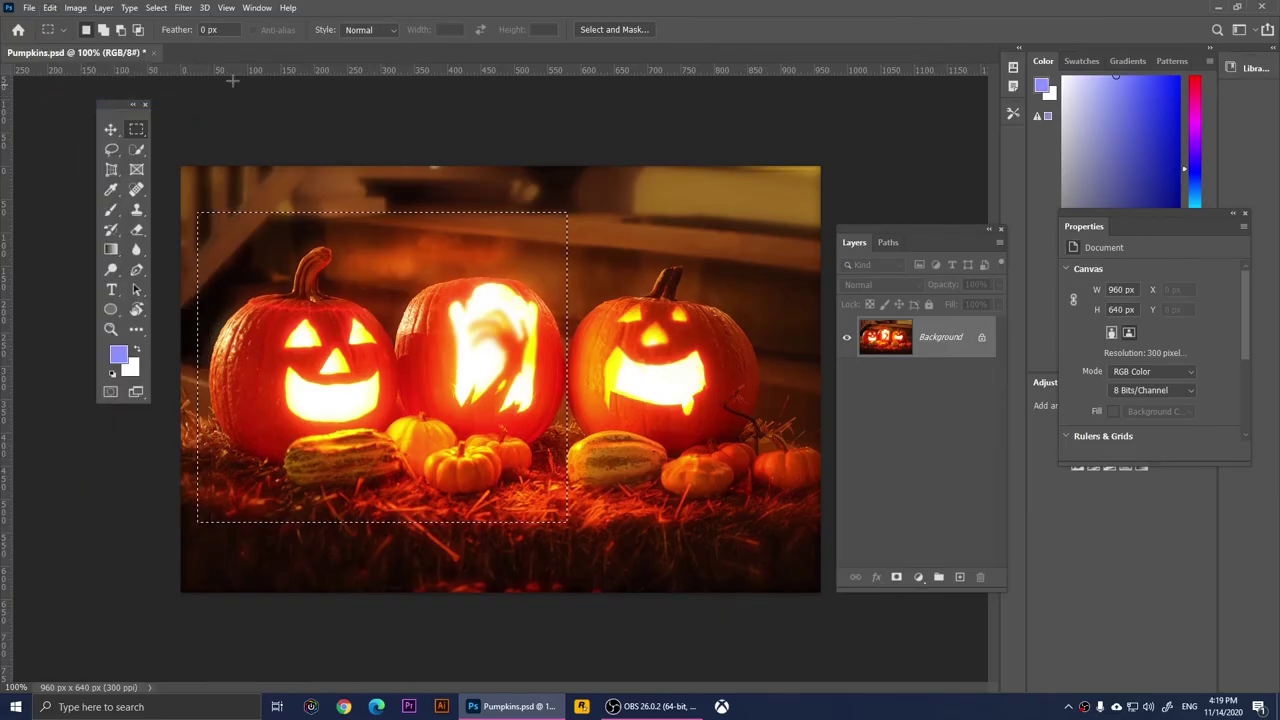
left_click(50, 8)
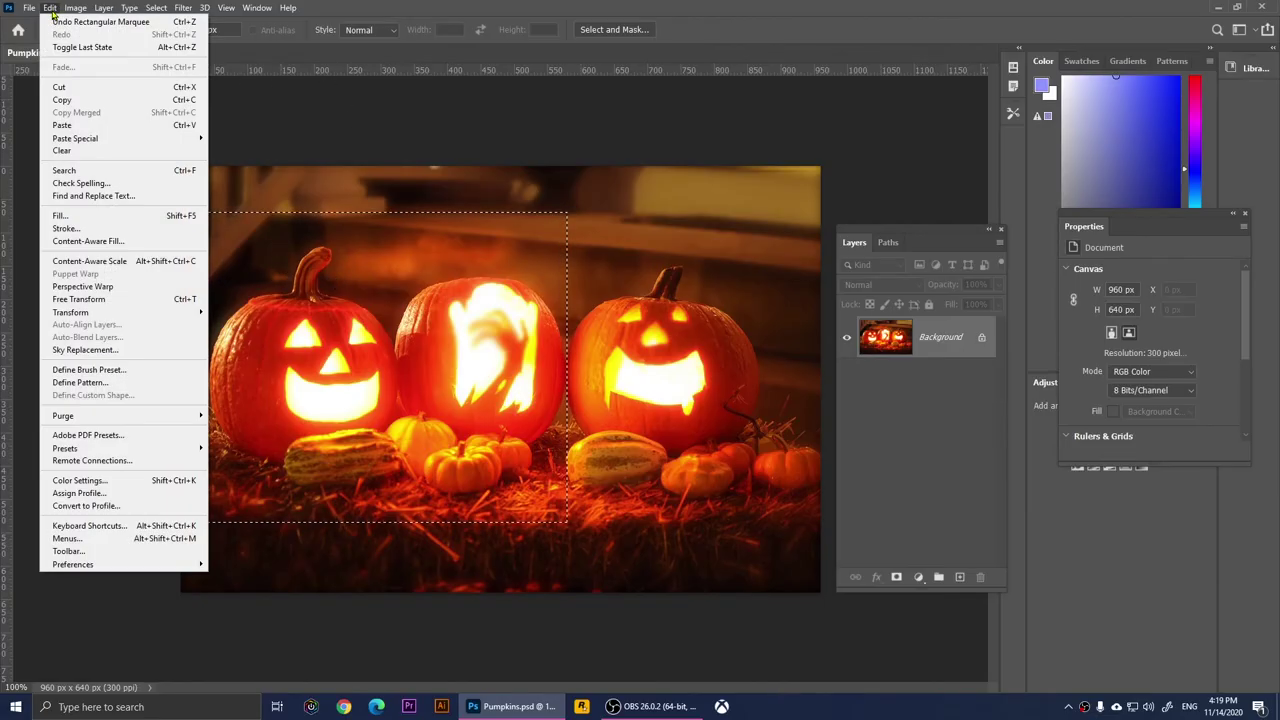
mouse_move(100, 138)
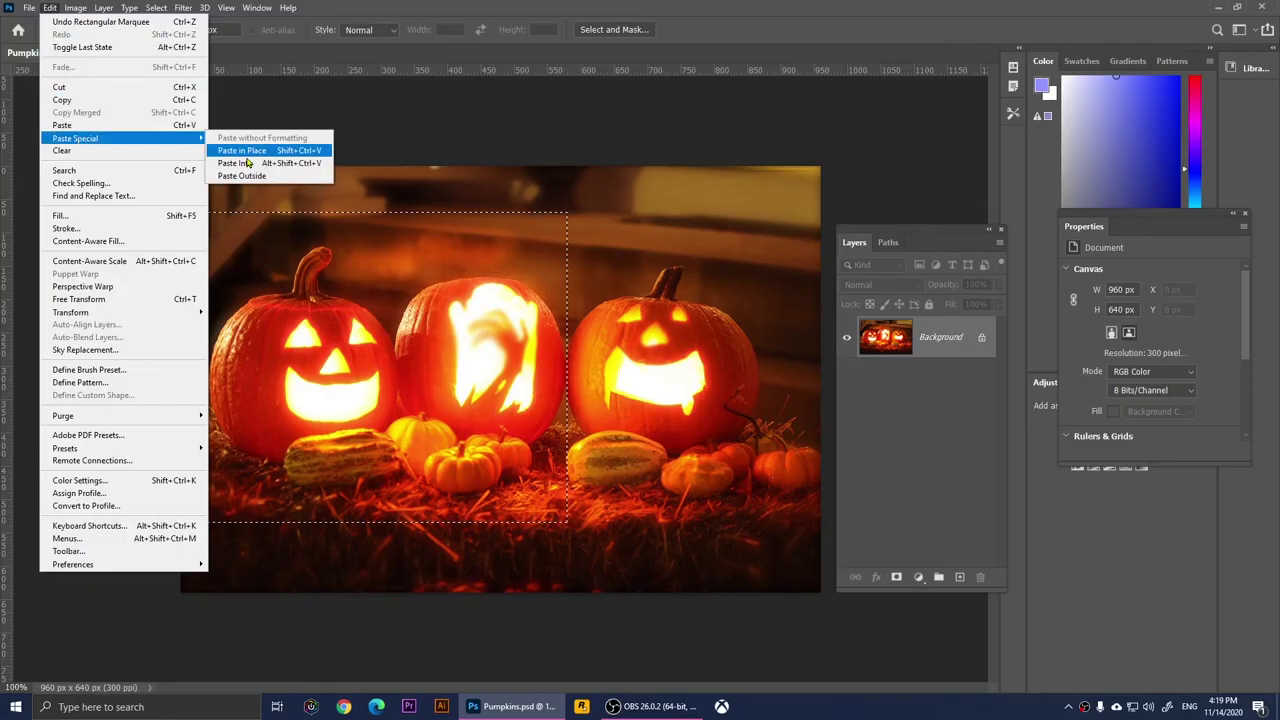
left_click(243, 152)
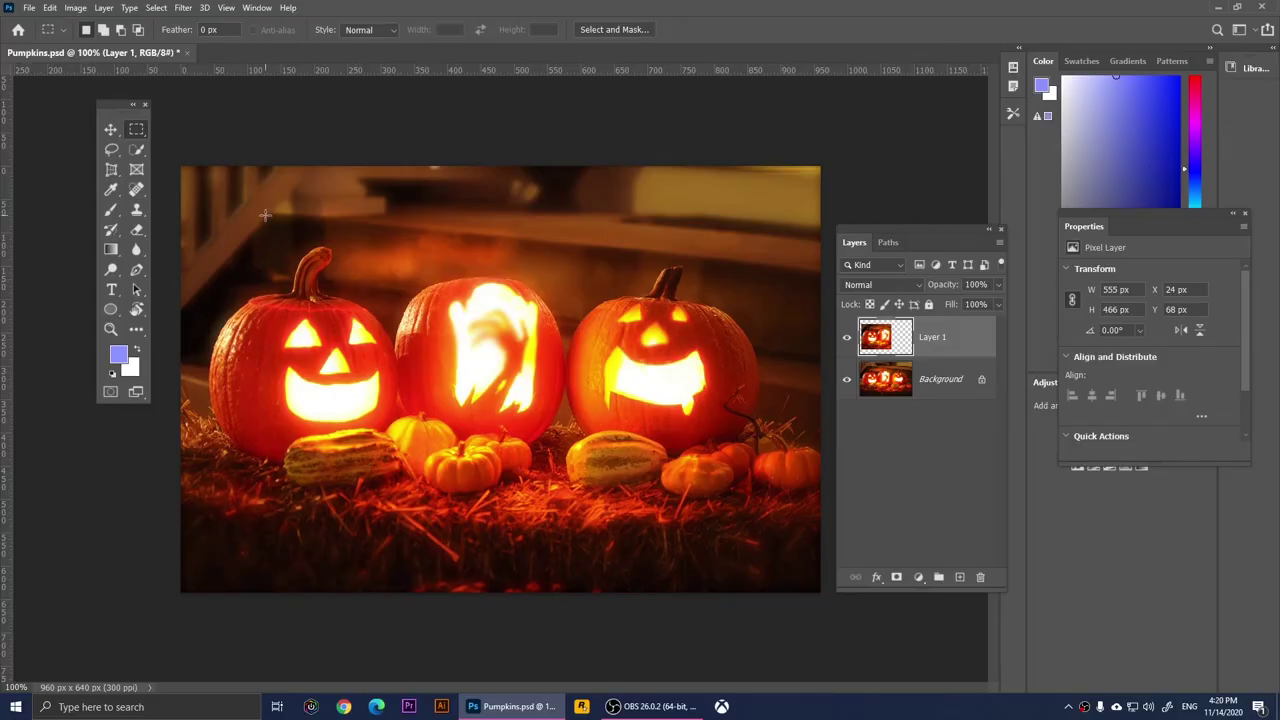
- Draw an elliptical marquee selection of about 265 by 297 px around the middle pumpkin and deselect it
right_click(138, 132)
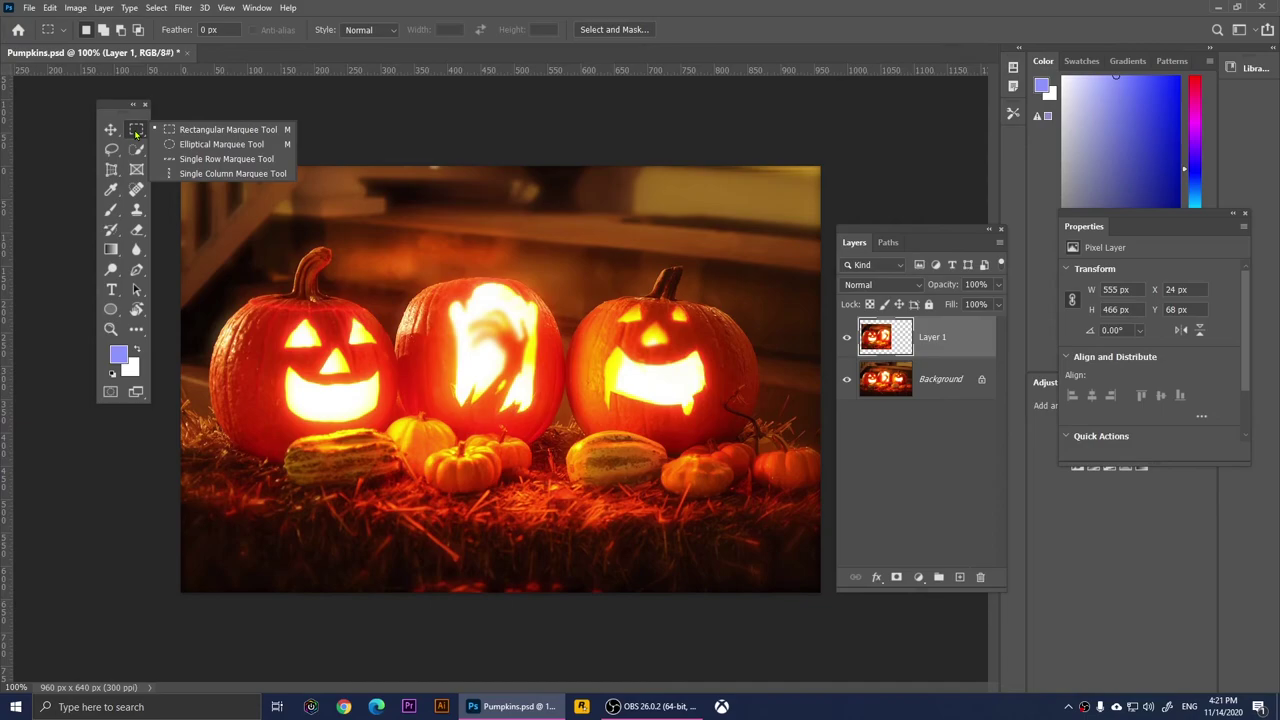
left_click(197, 146)
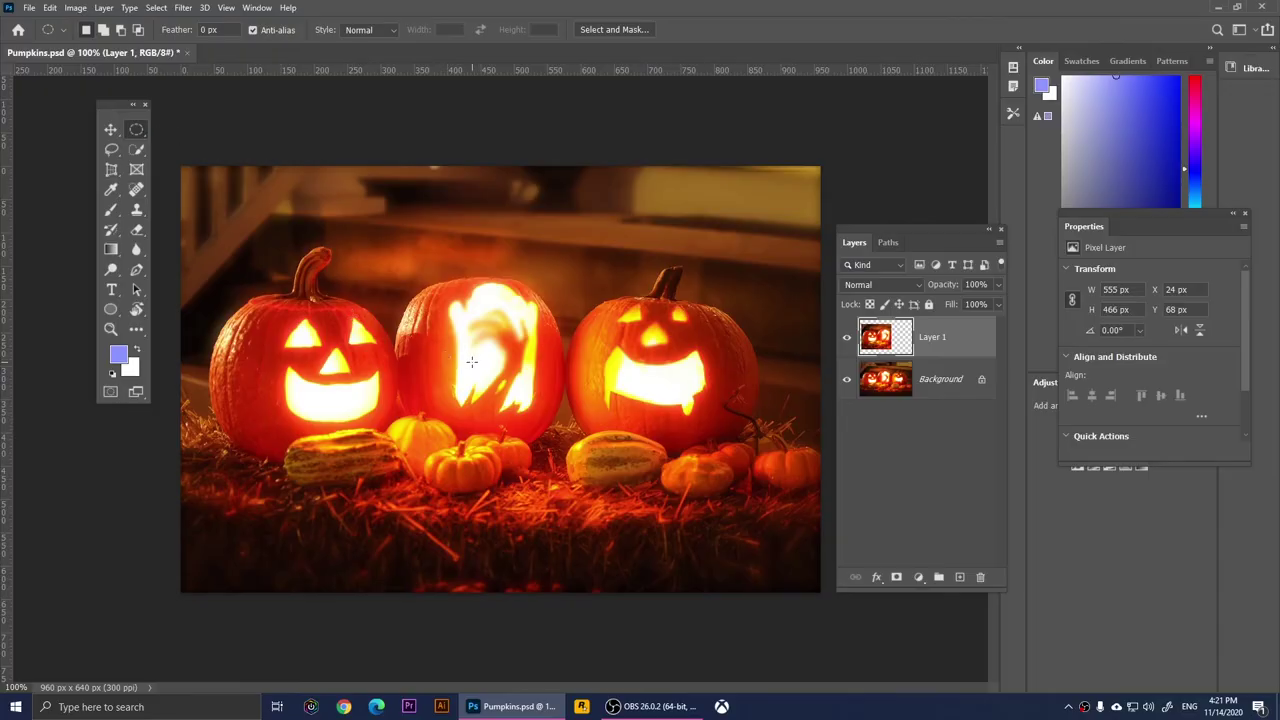
left_click_drag(395, 261, 570, 456)
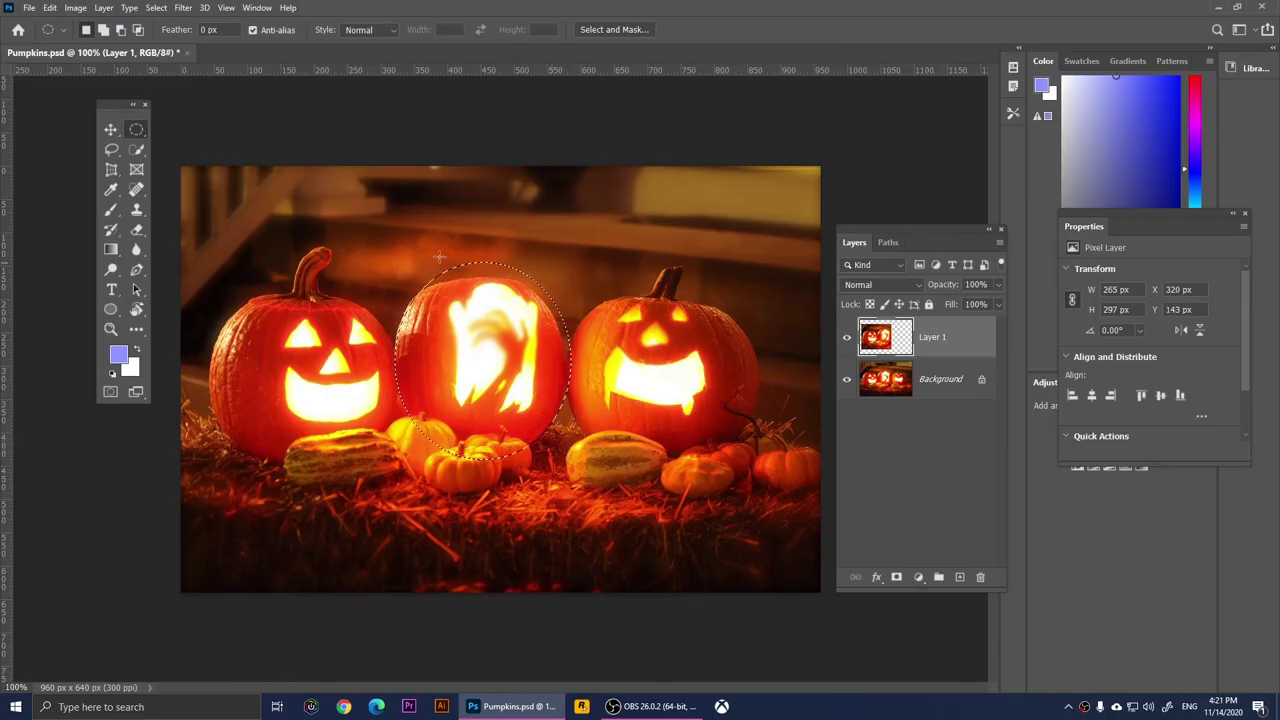
key("ctrl+d")
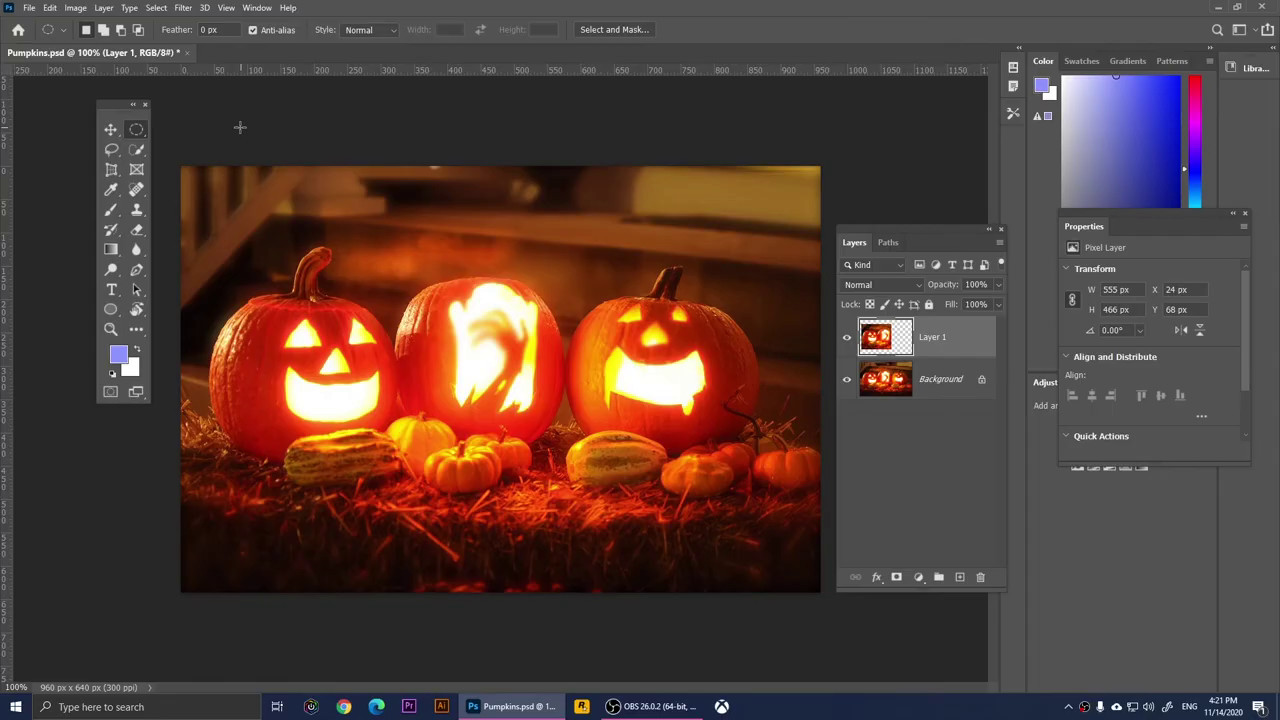
right_click(137, 132)
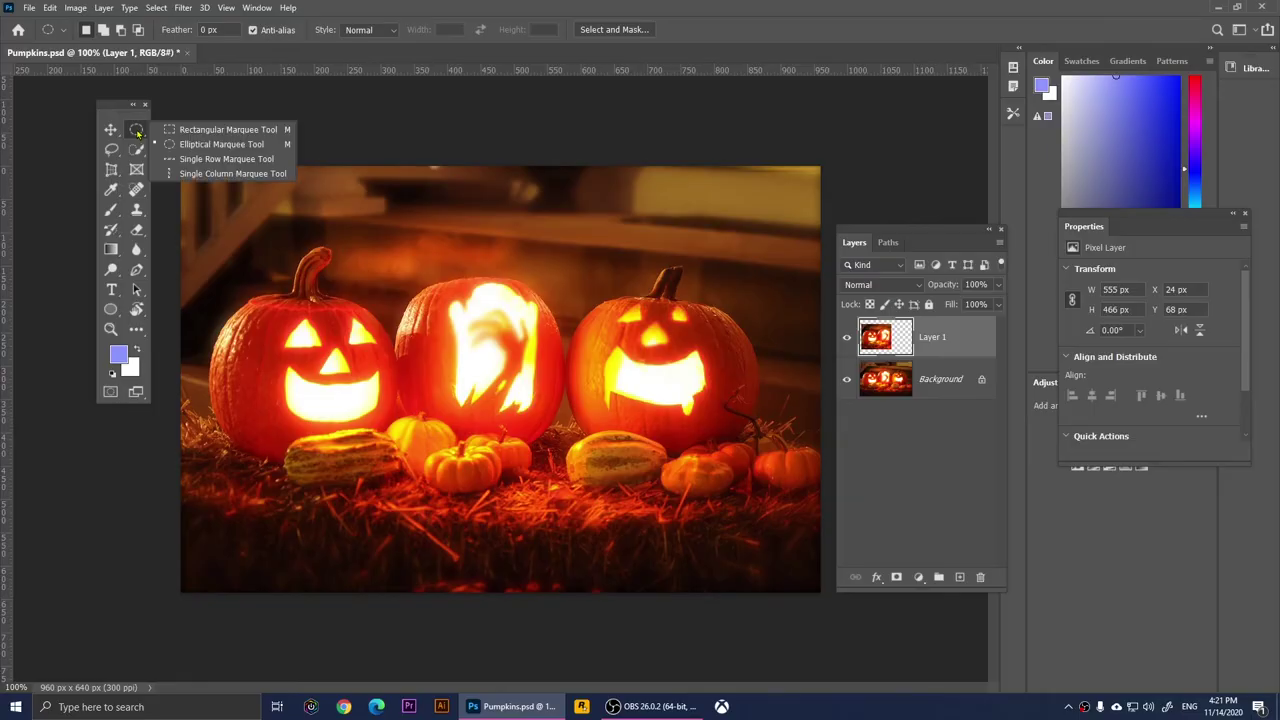
left_click(198, 114)
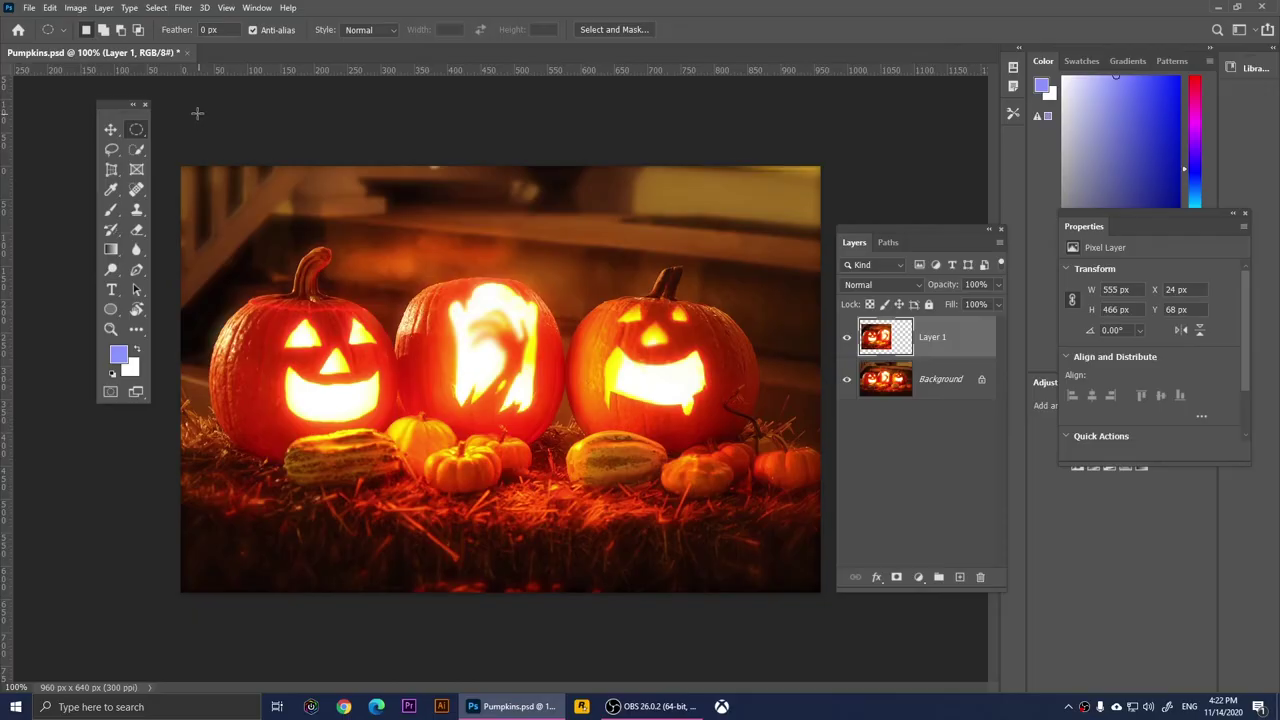
- Shift the pasted pumpkin layer across the photo with the Move tool and delete the layer
left_click(112, 130)
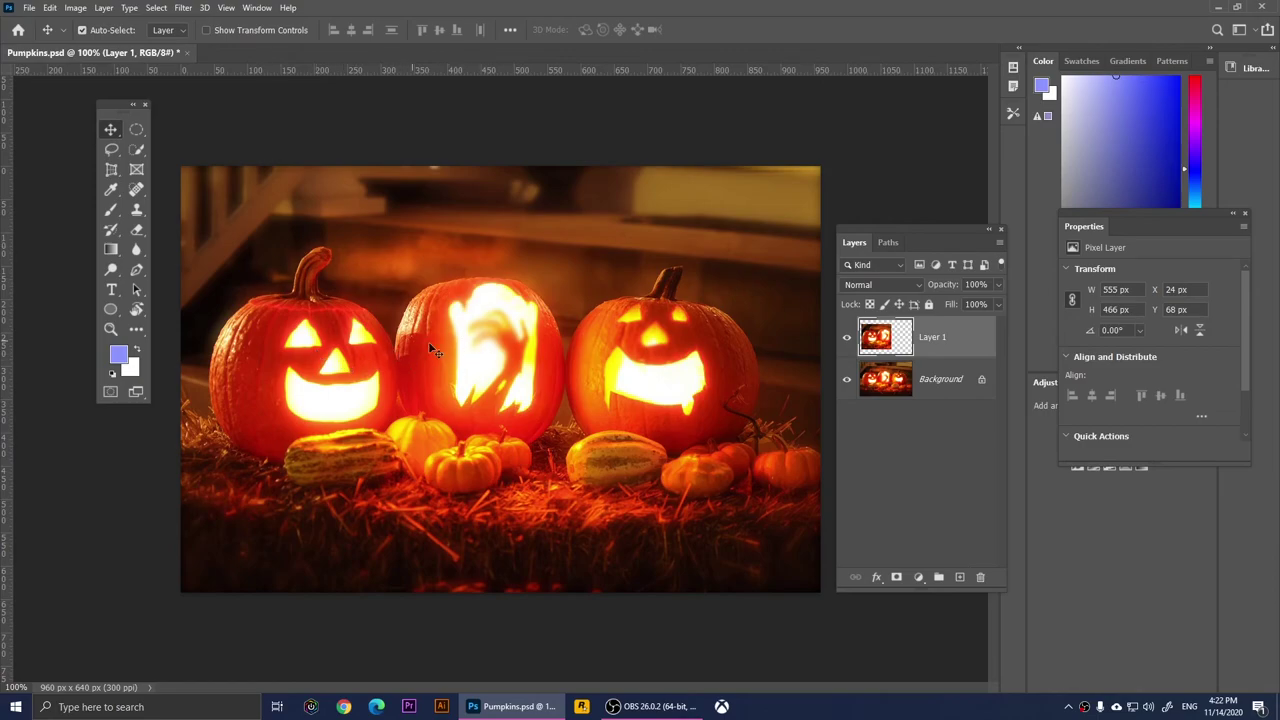
left_click_drag(343, 372, 575, 345)
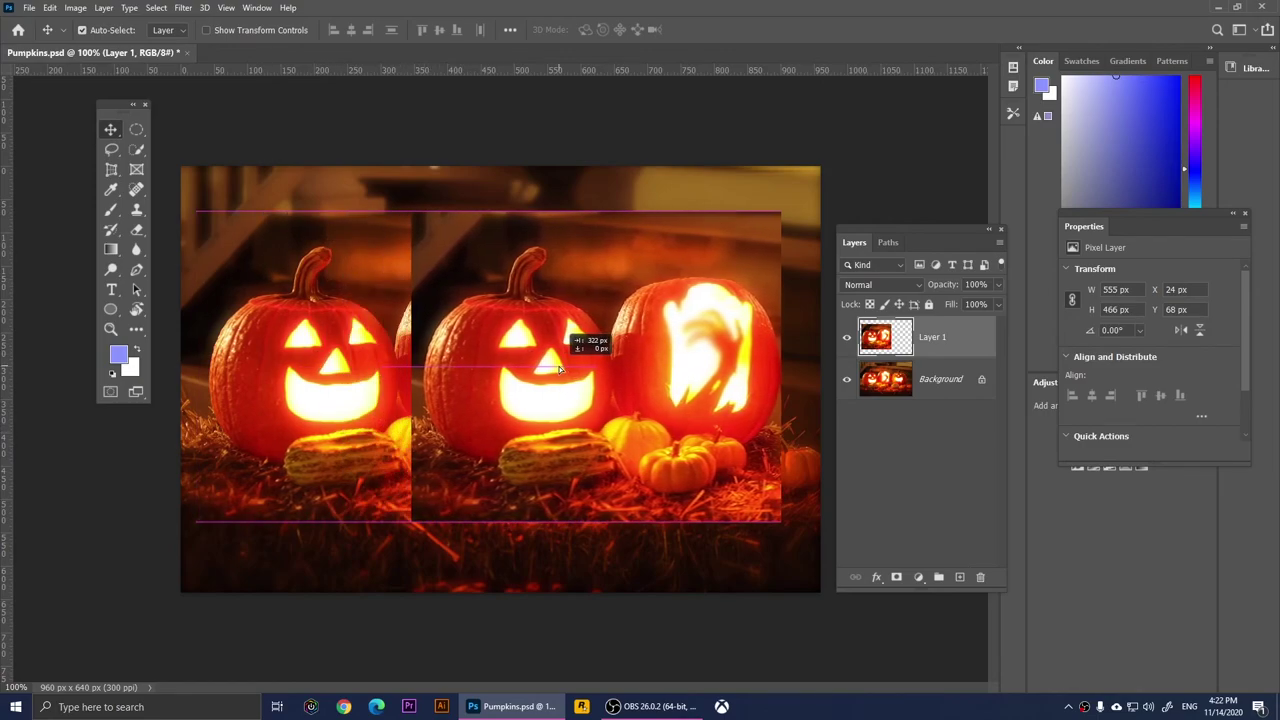
left_click_drag(707, 414, 460, 333)
key("Delete")
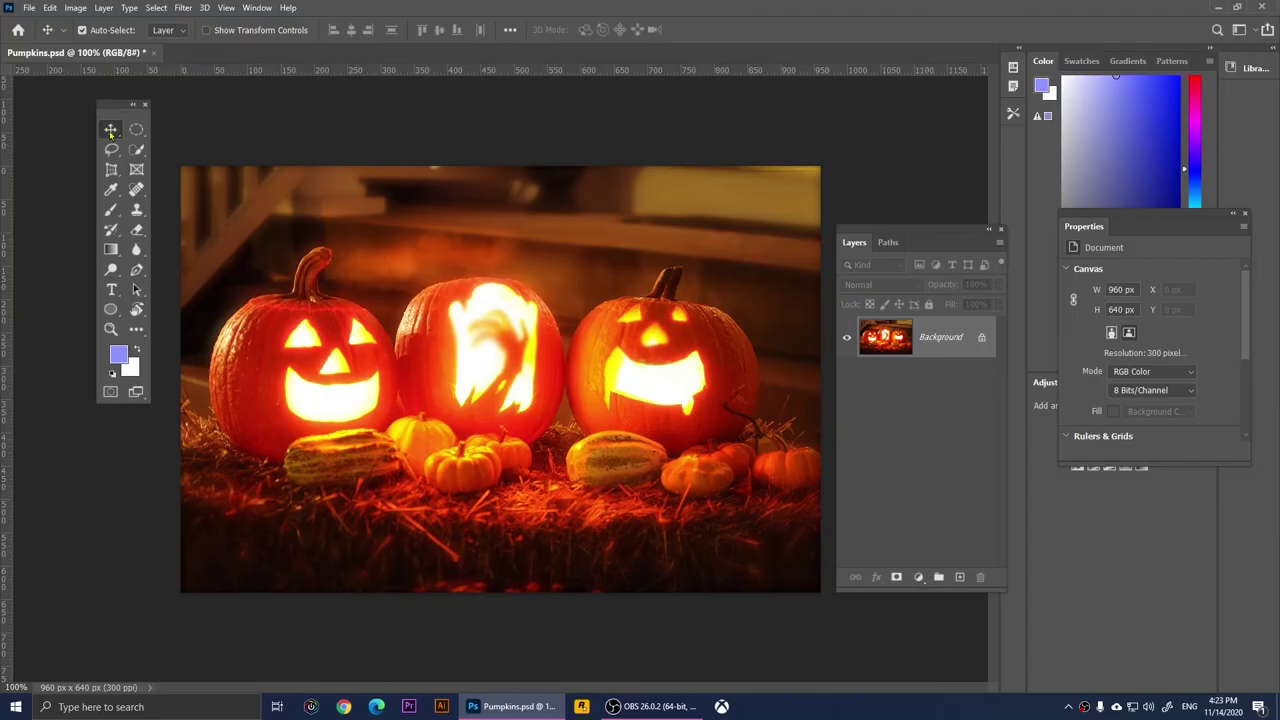
- Draw an artboard about 853 by 552 px over most of the pumpkin photo
right_click(110, 132)
left_click(173, 146)
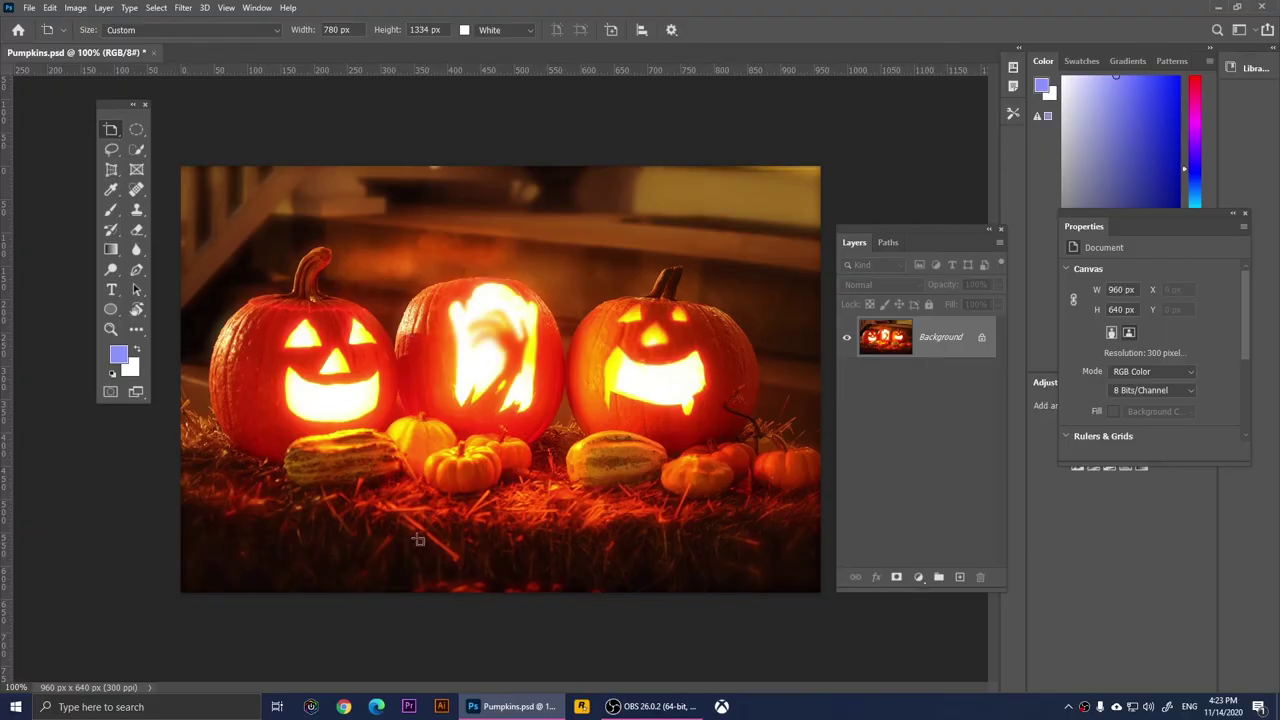
left_click_drag(207, 183, 777, 558)
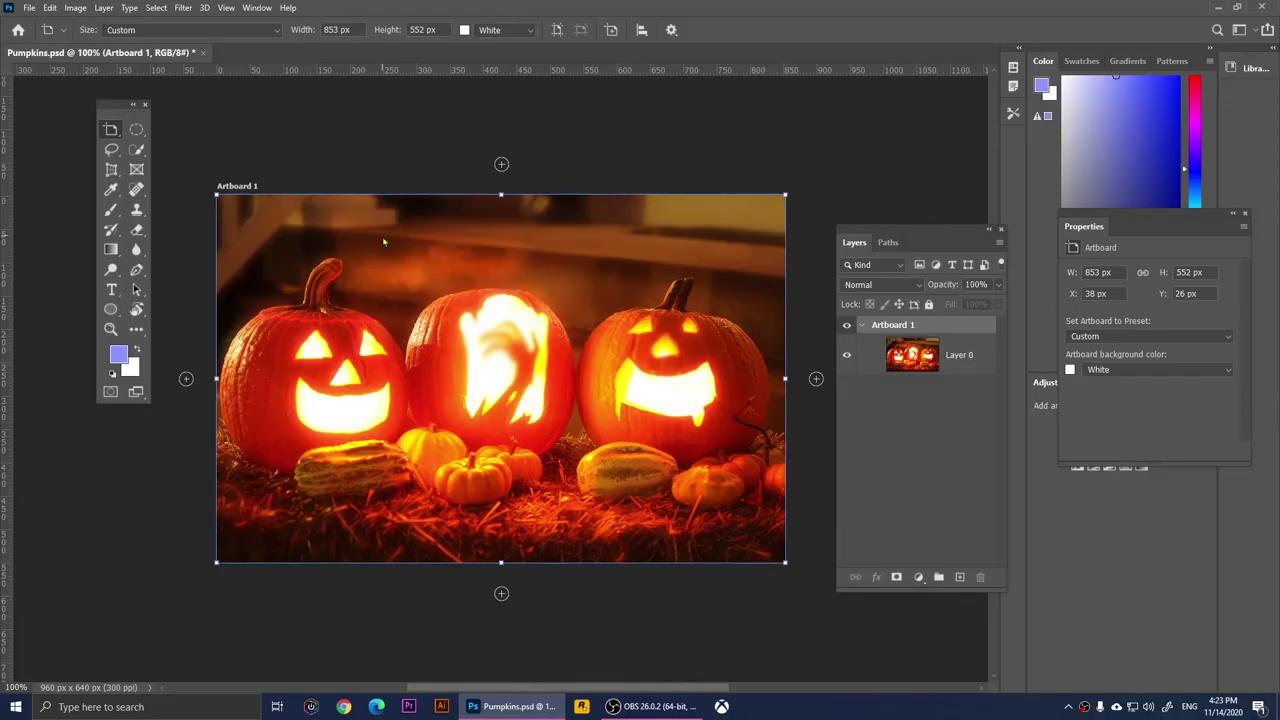
- Review the artboard's dimensions and size presets, and undo the artboard
left_click(352, 29)
left_click(418, 30)
left_click(140, 30)
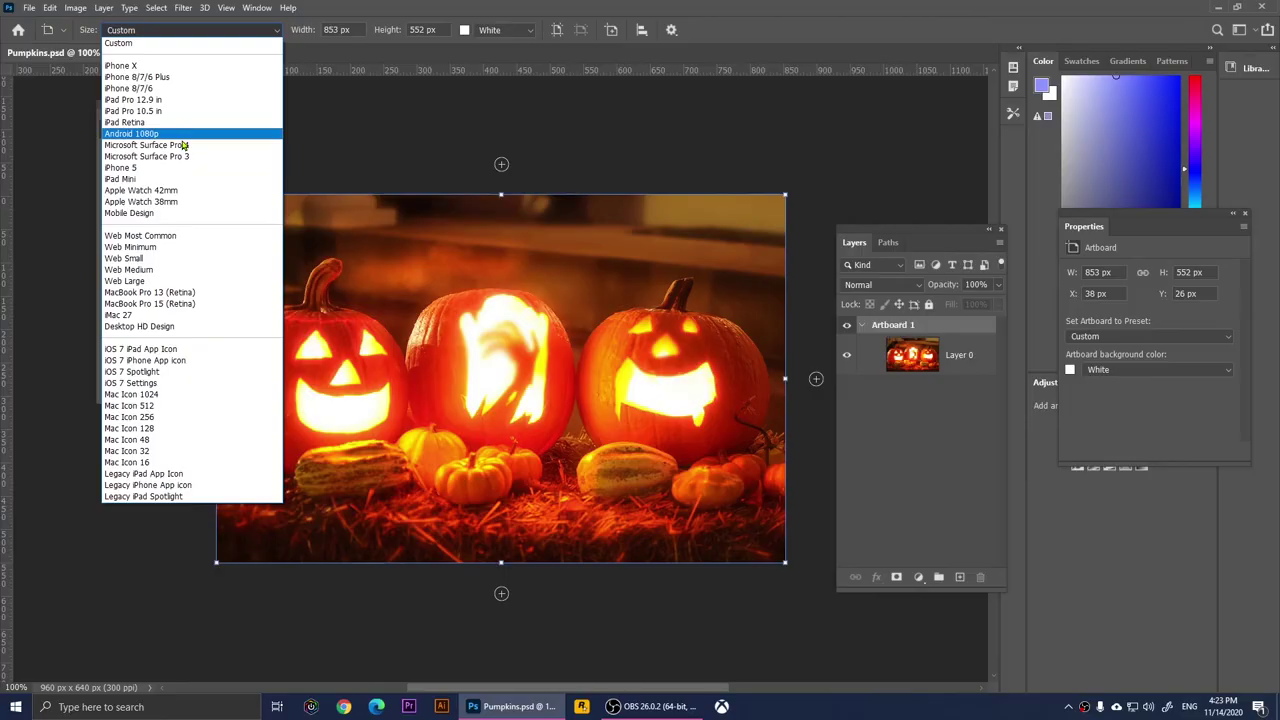
key("Escape")
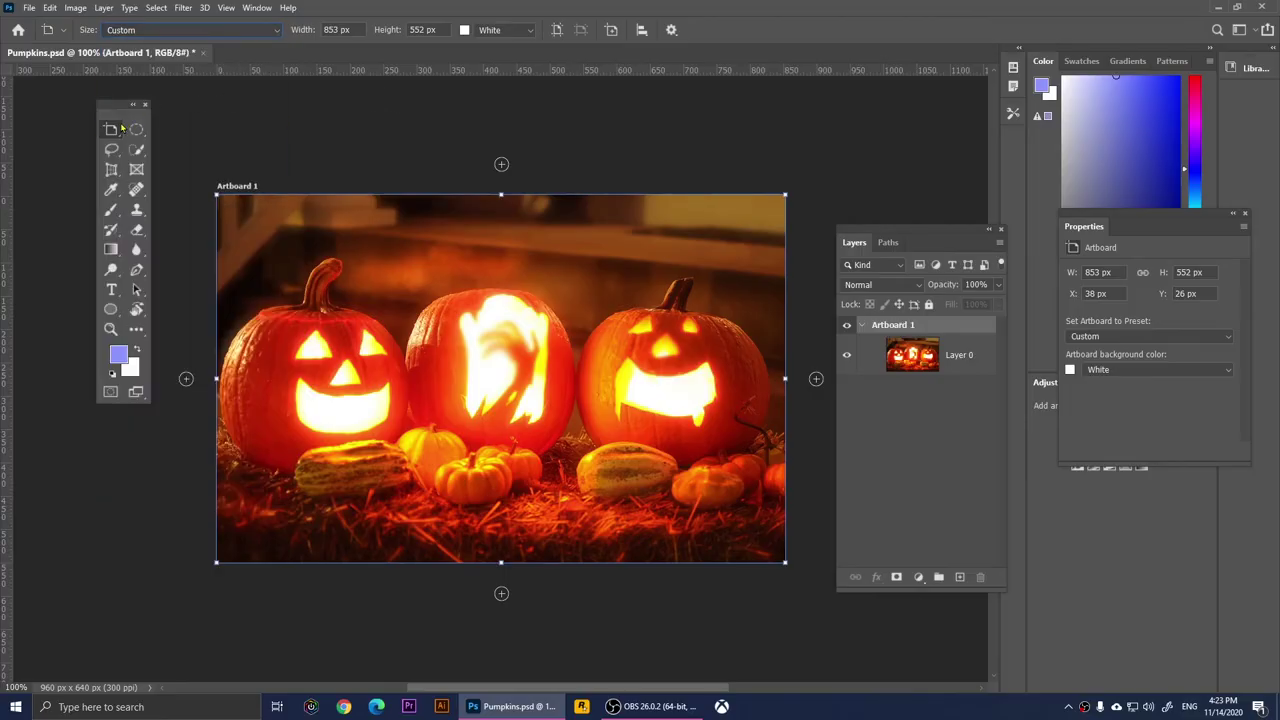
key("ctrl+z")
- Trace freehand selections around the left and middle pumpkins with the Lasso tool, deselecting each one
key("l")
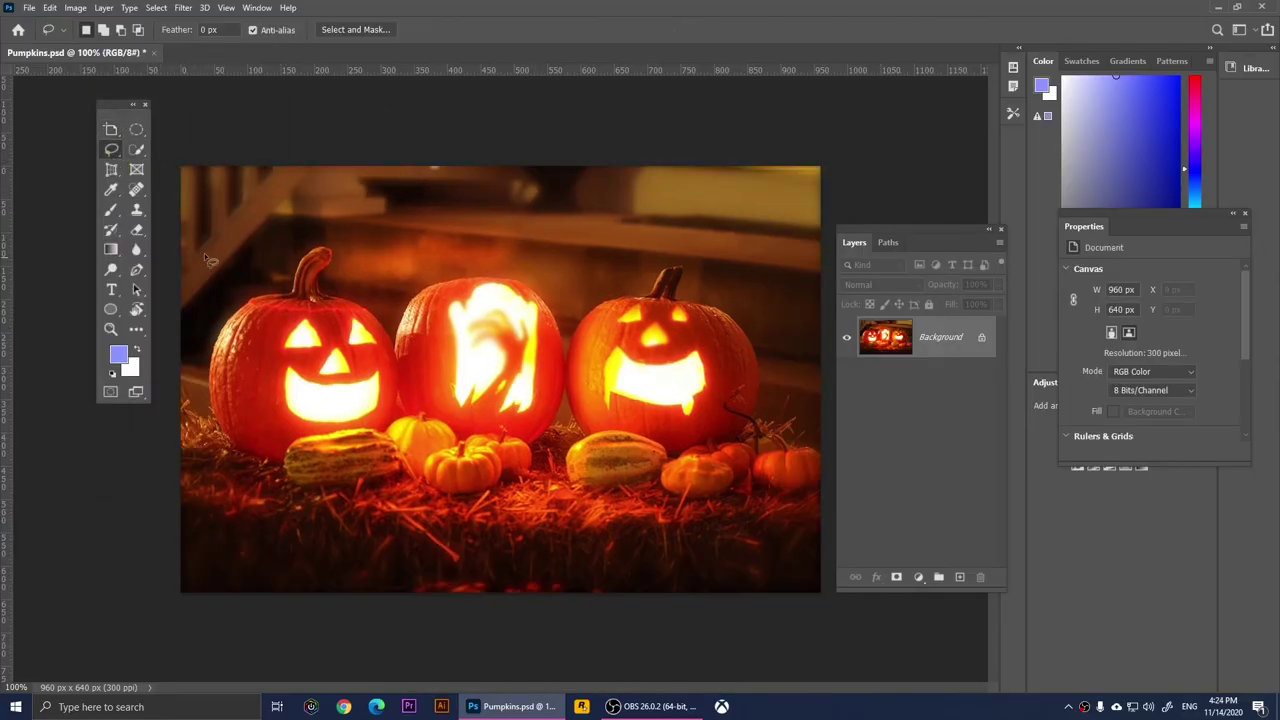
mouse_move(288, 470)
left_mouse_down()
mouse_move(229, 445)
mouse_move(213, 414)
mouse_move(222, 327)
mouse_move(259, 299)
mouse_move(293, 295)
mouse_move(319, 258)
mouse_move(336, 268)
mouse_move(323, 301)
mouse_move(390, 340)
left_mouse_up()
mouse_move(393, 428)
left_mouse_down()
mouse_move(306, 446)
mouse_move(292, 465)
left_mouse_up()
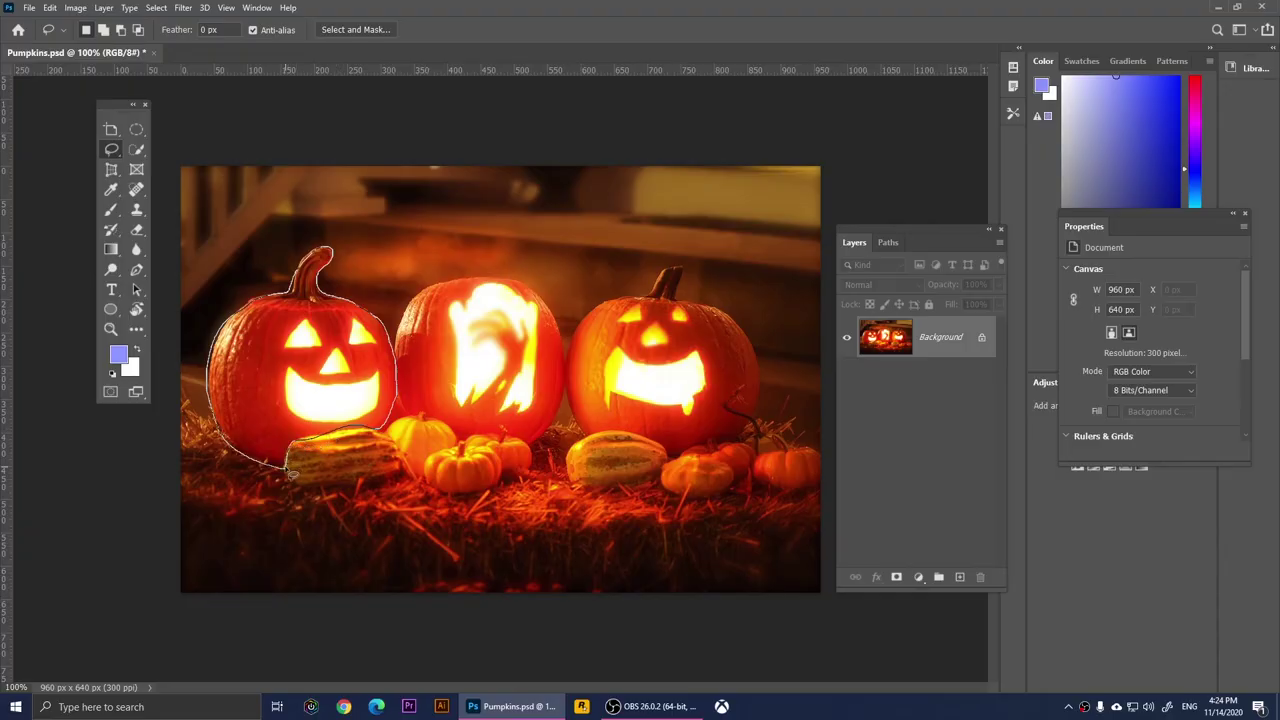
key("ctrl+d")
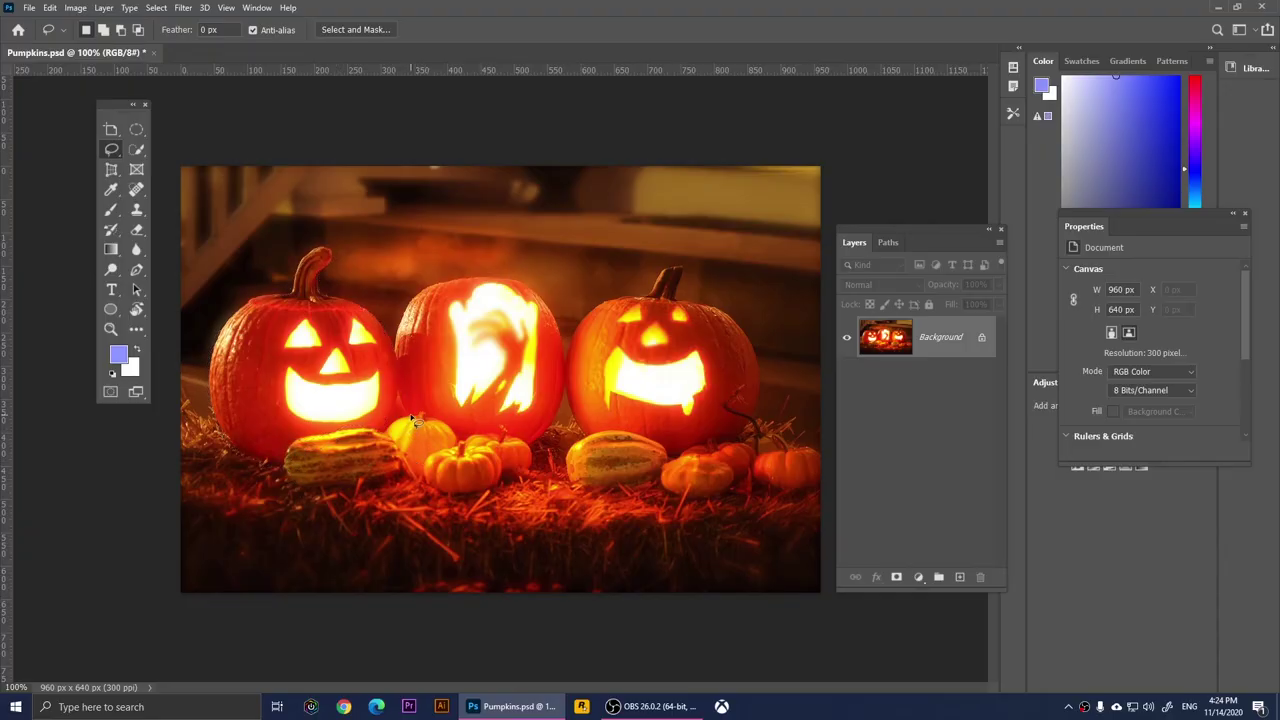
mouse_move(397, 335)
left_mouse_down()
mouse_move(426, 290)
mouse_move(493, 279)
mouse_move(565, 335)
left_mouse_up()
mouse_move(565, 383)
left_mouse_down()
mouse_move(535, 449)
mouse_move(503, 429)
mouse_move(460, 436)
mouse_move(405, 414)
left_mouse_up()
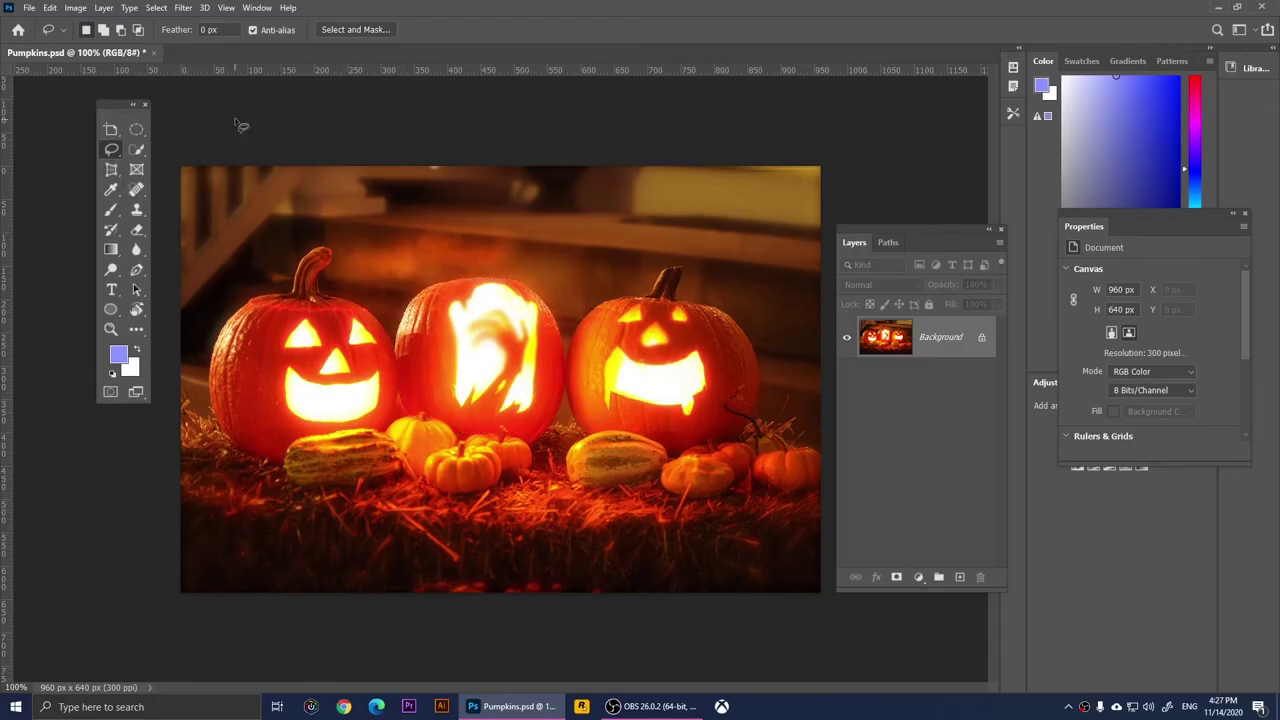
- Outline the right pumpkin and its stem with straight segments using the Polygonal Lasso tool, closing the selection
right_click(112, 151)
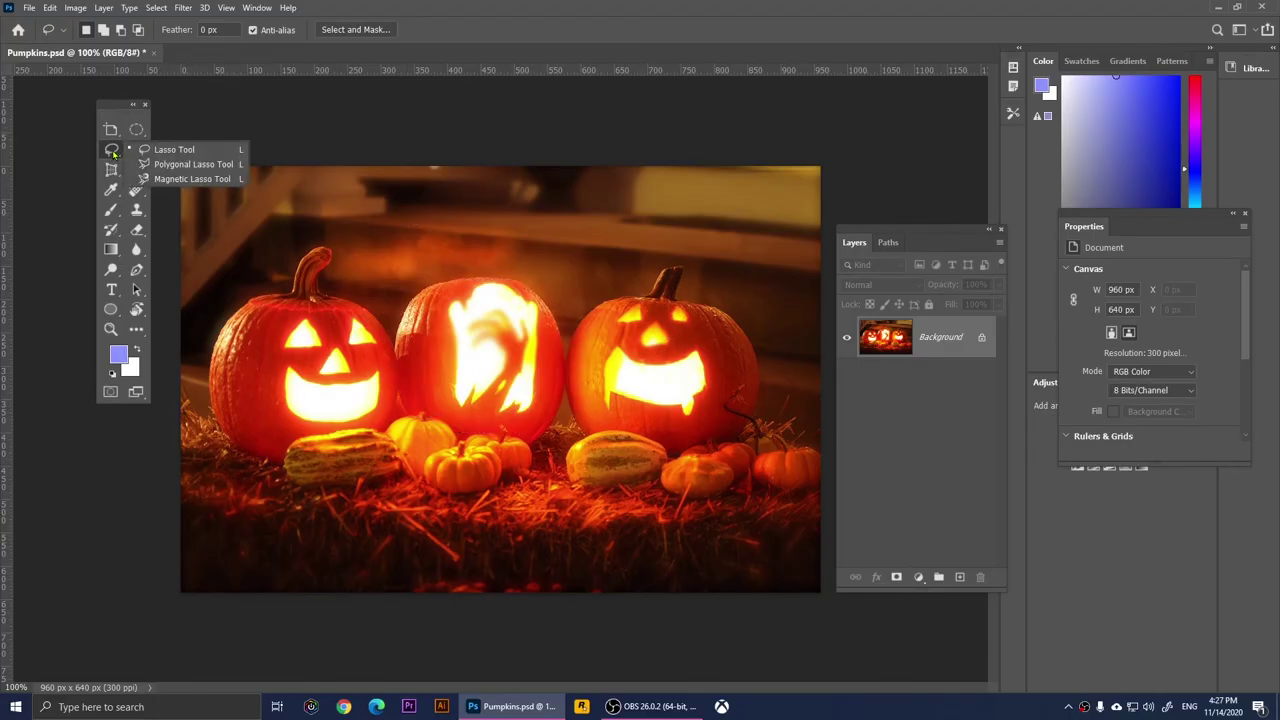
left_click(190, 164)
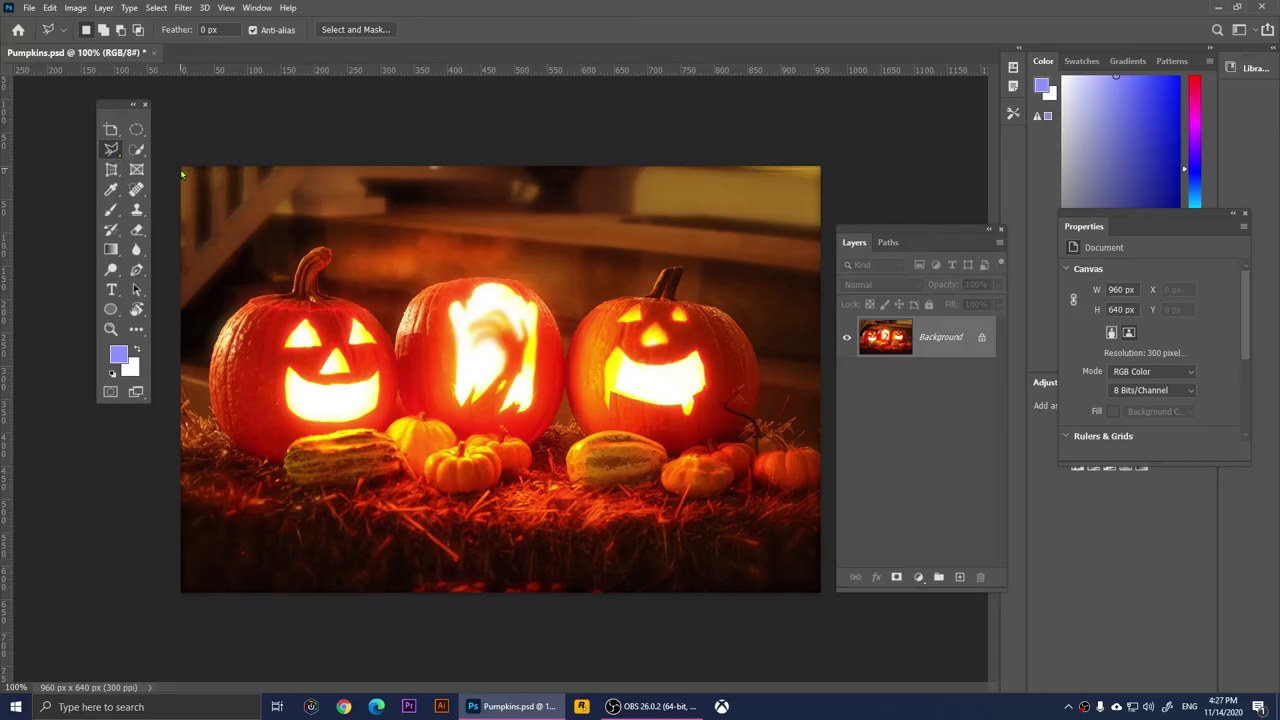
left_click(585, 434)
left_click(645, 292)
left_click(686, 267)
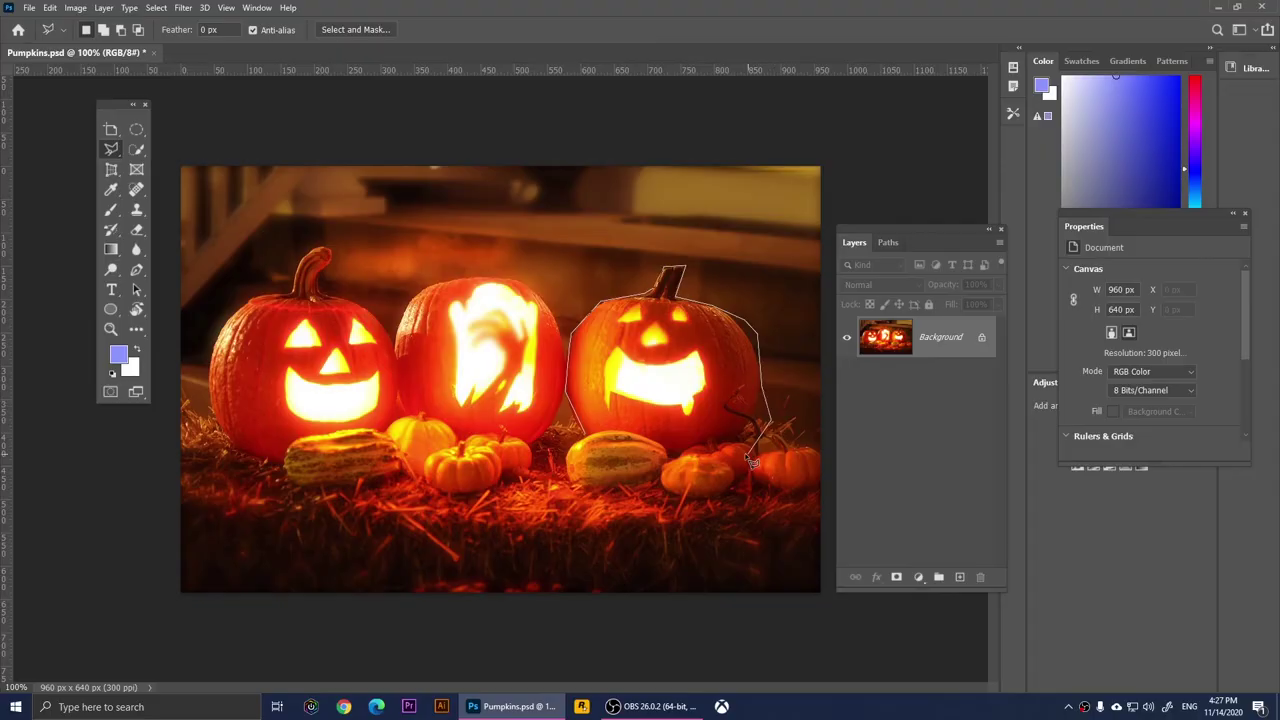
left_click(630, 464)
double_click(590, 442)
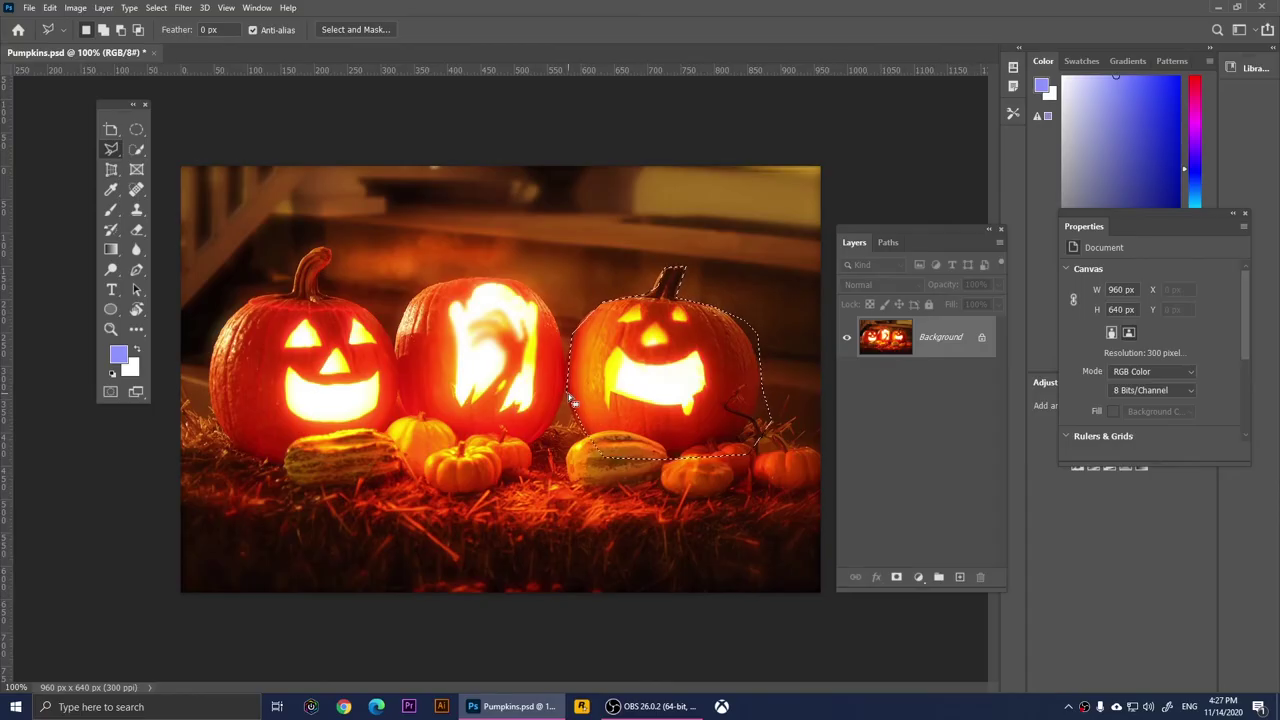
- Trace the edge of the left pumpkin and its stem with the Magnetic Lasso tool, closing the selection
right_click(111, 149)
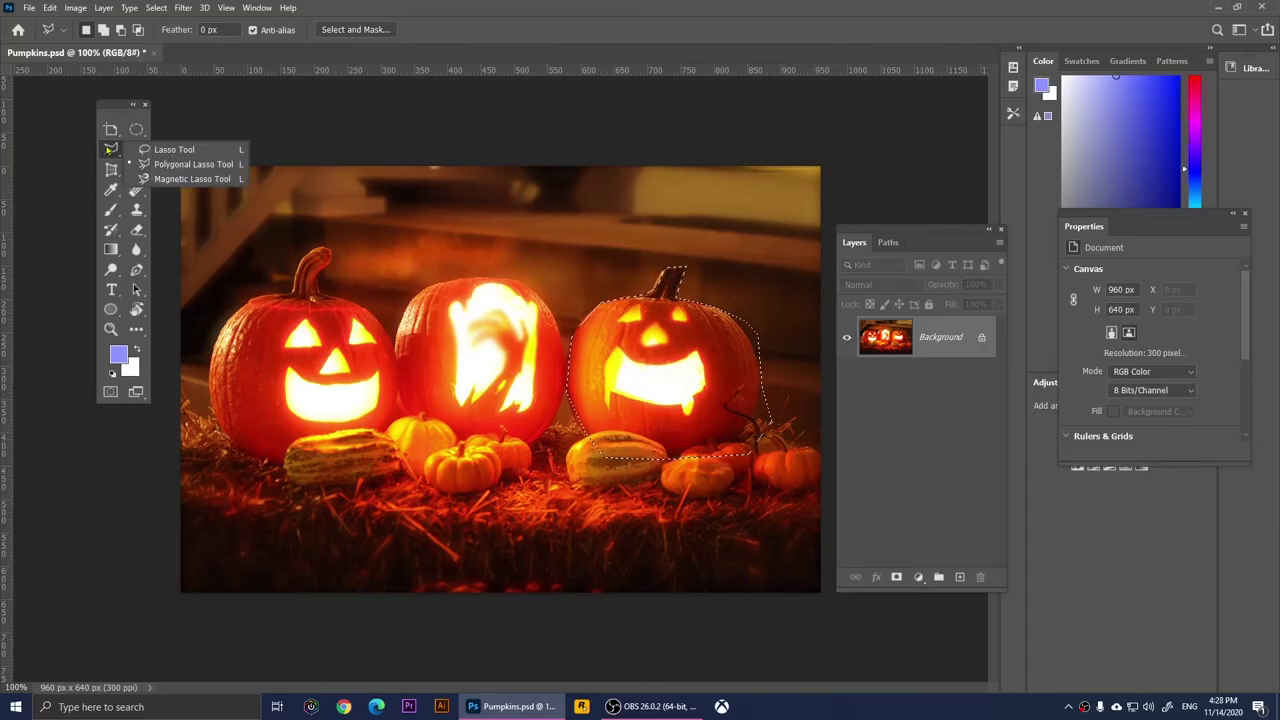
left_click(180, 179)
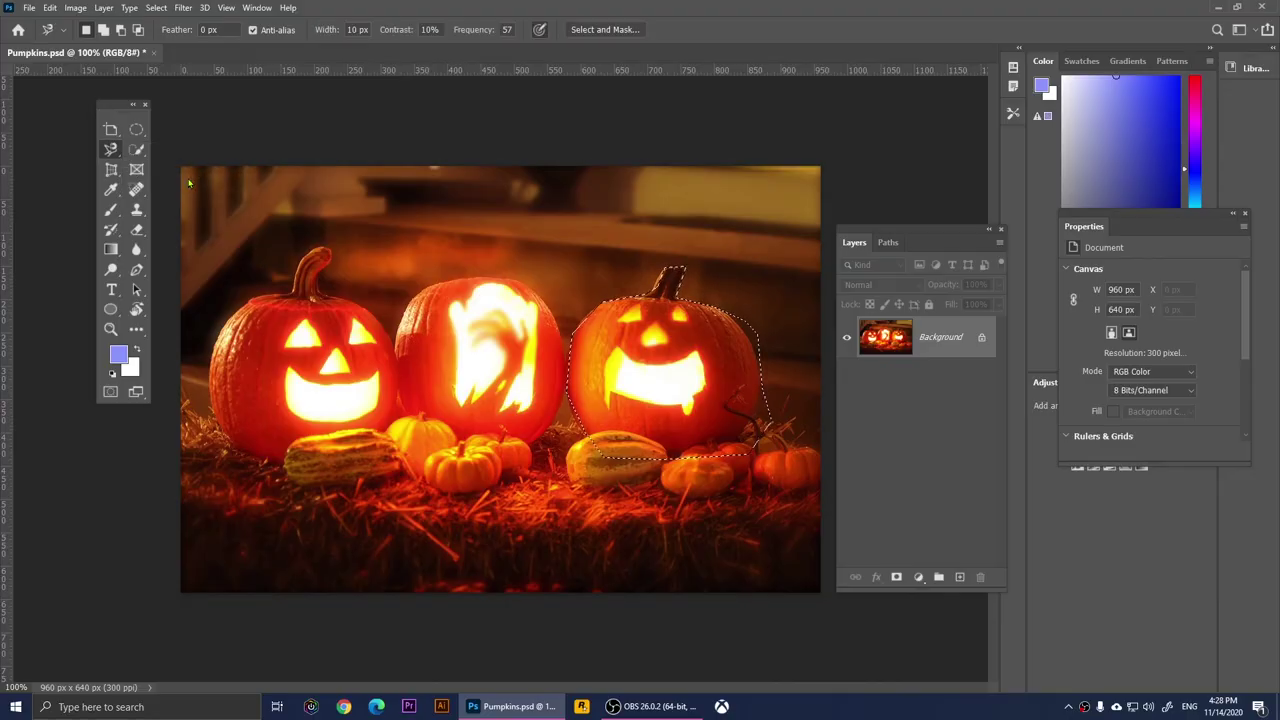
left_click(285, 466)
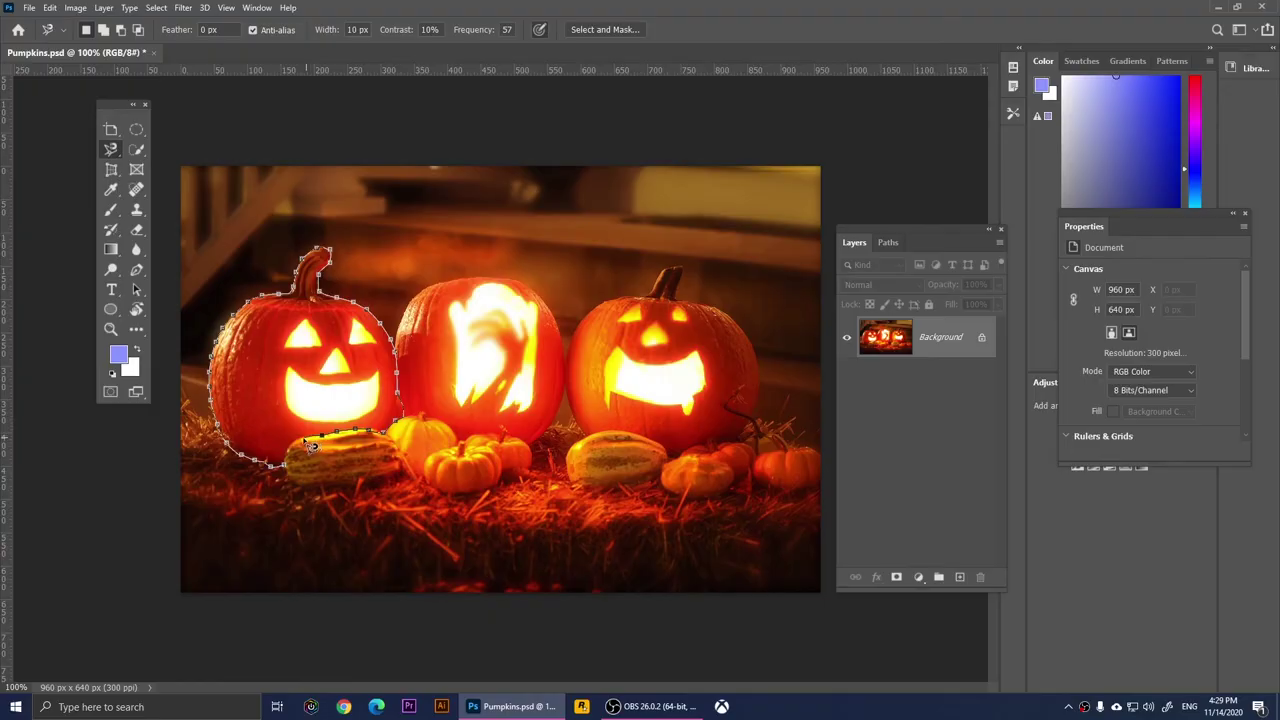
double_click(298, 478)
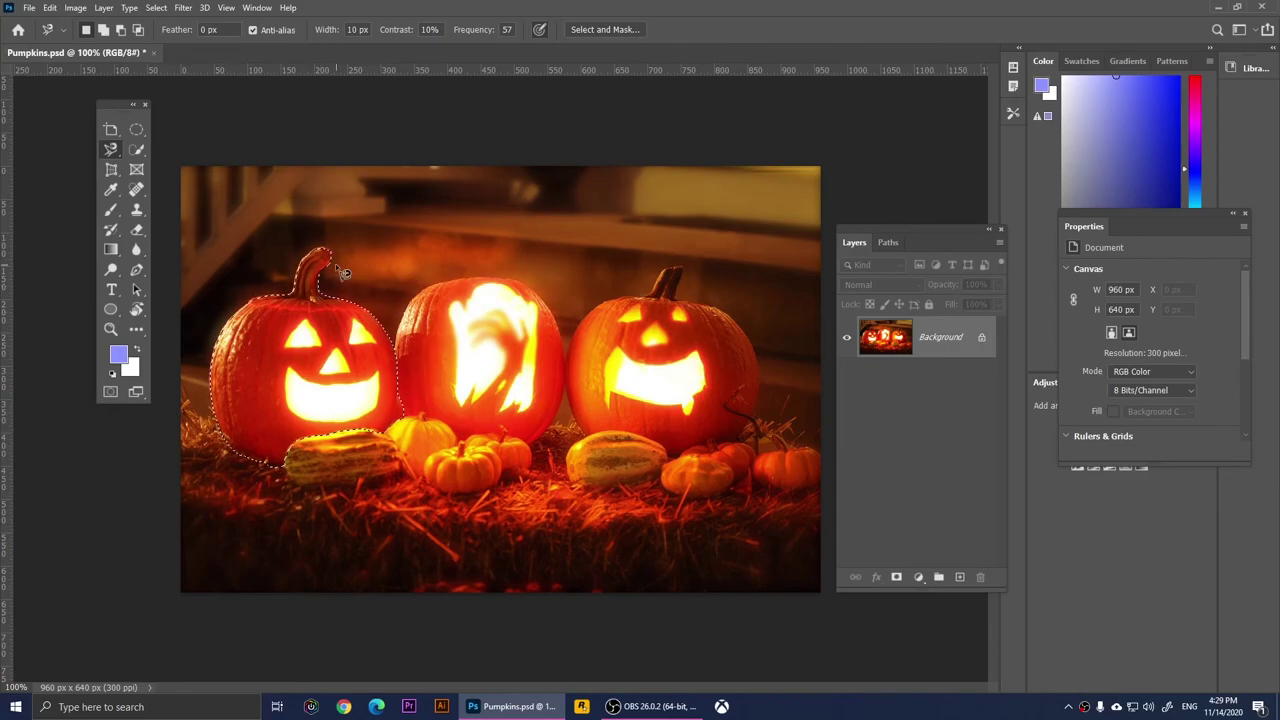
- Enclose the right pumpkin and afresh the left pumpkin in rectangles with the Object Selection tool to select each one
right_click(110, 149)
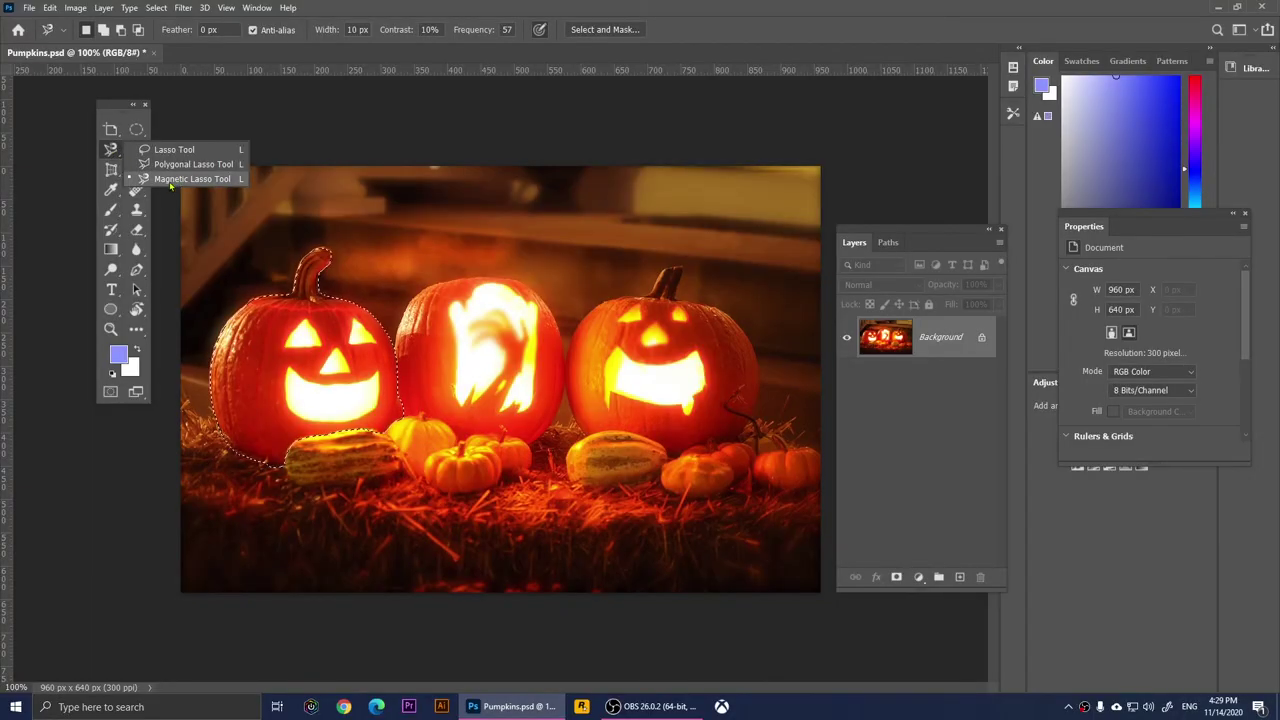
key("w")
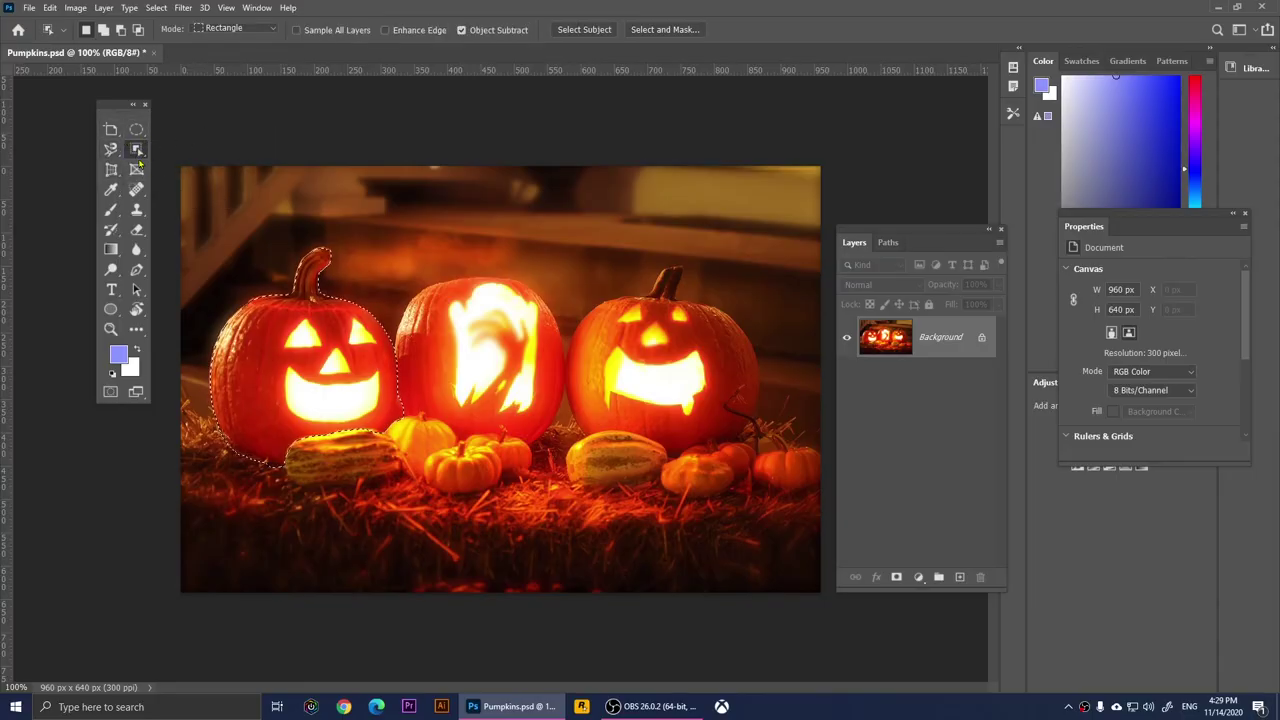
right_click(137, 149)
left_click(188, 152)
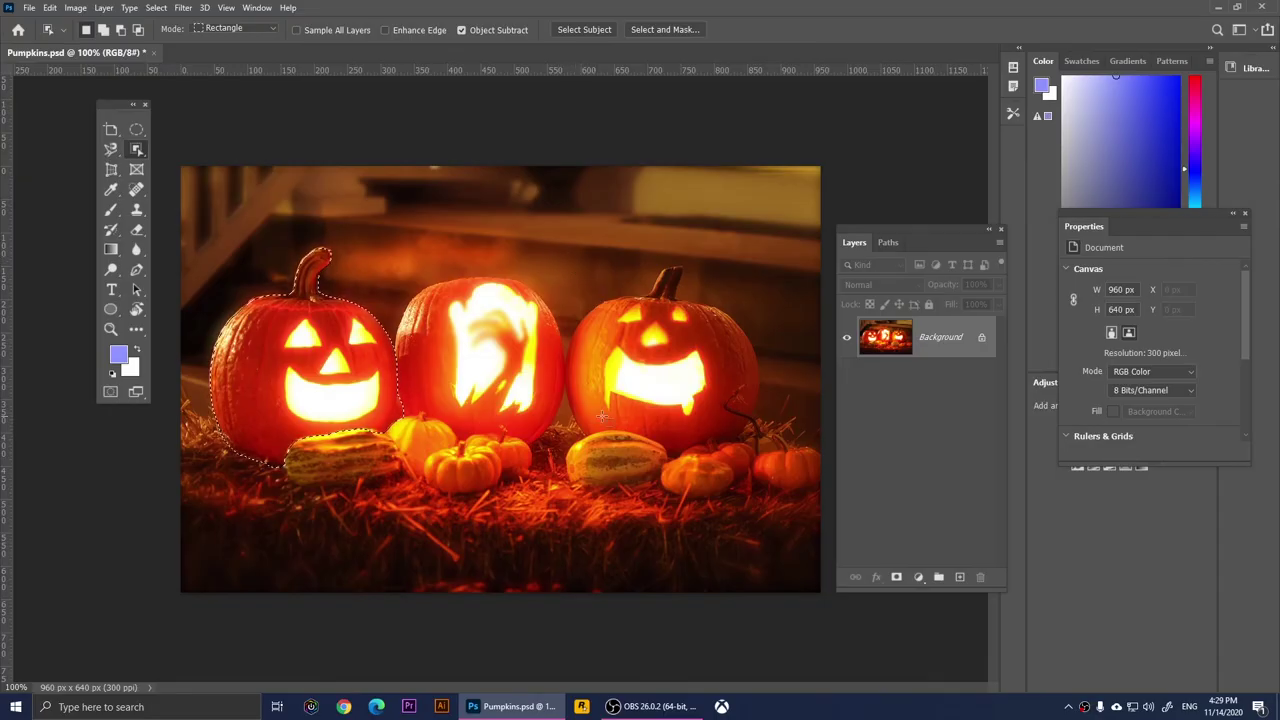
left_click_drag(566, 242, 764, 441)
left_click_drag(203, 248, 400, 460)
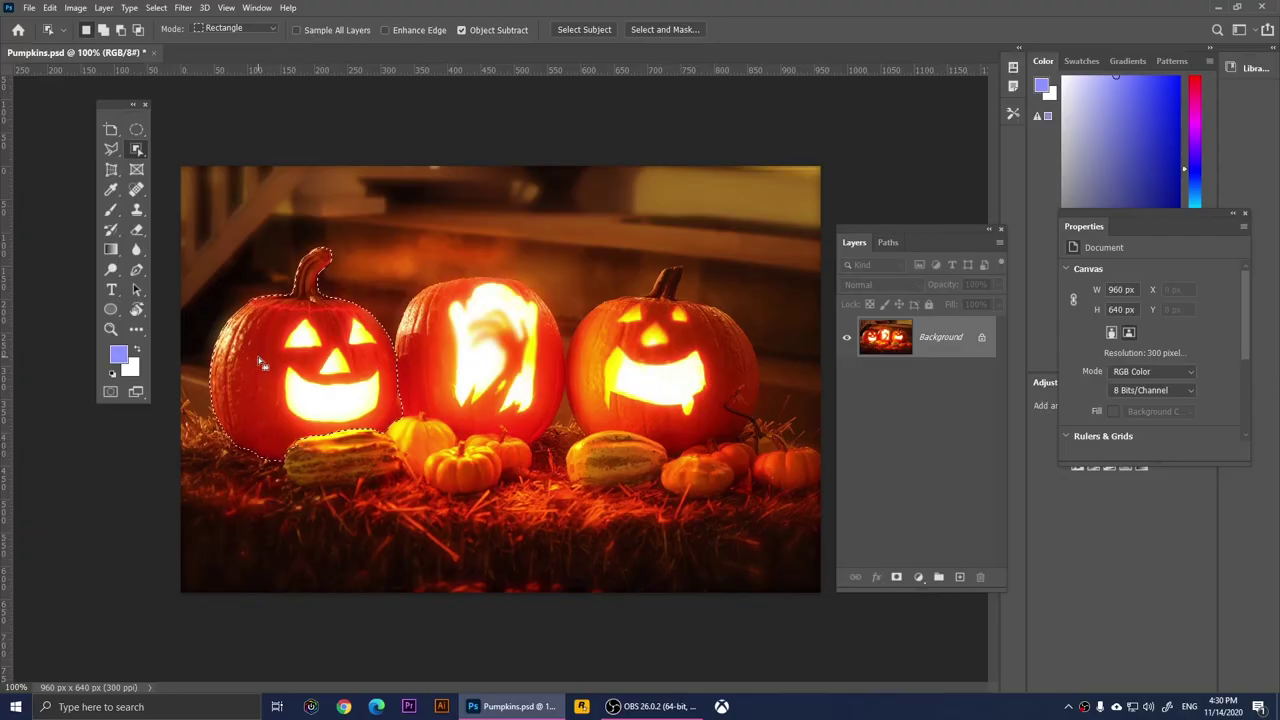
- Add the right pumpkin to the selection by brushing across it with the Quick Selection tool
right_click(140, 150)
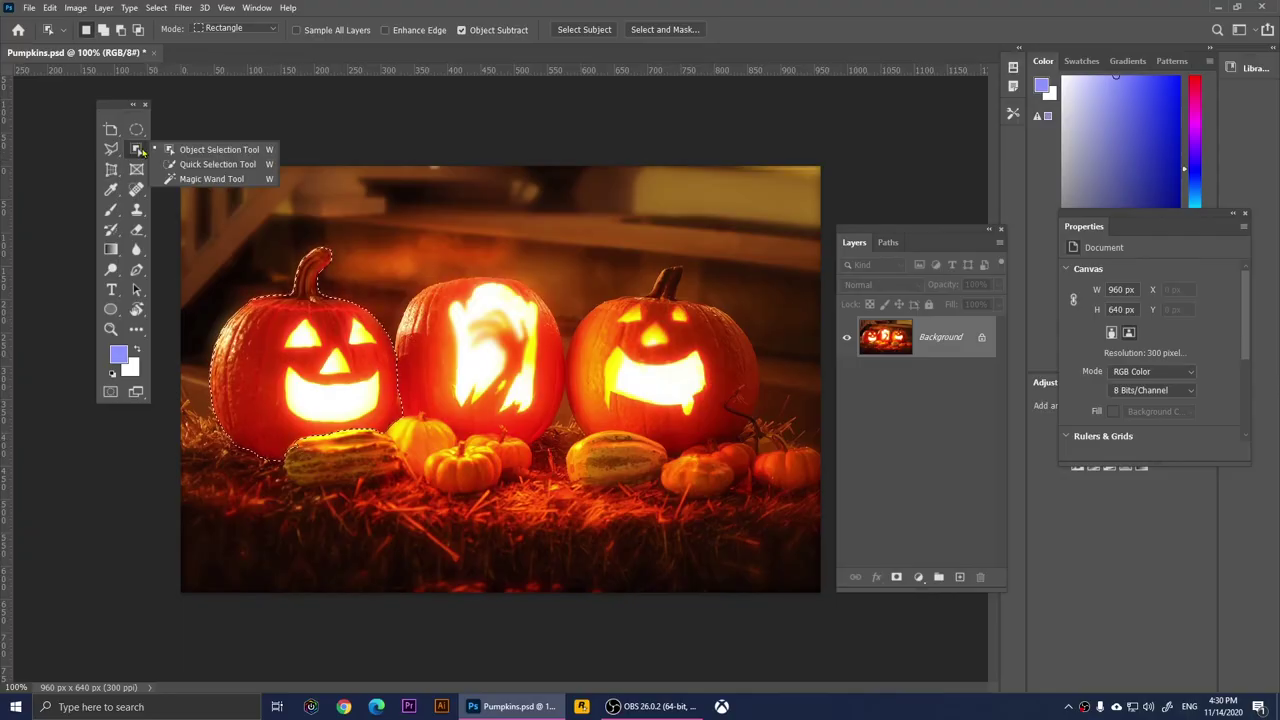
left_click(218, 164)
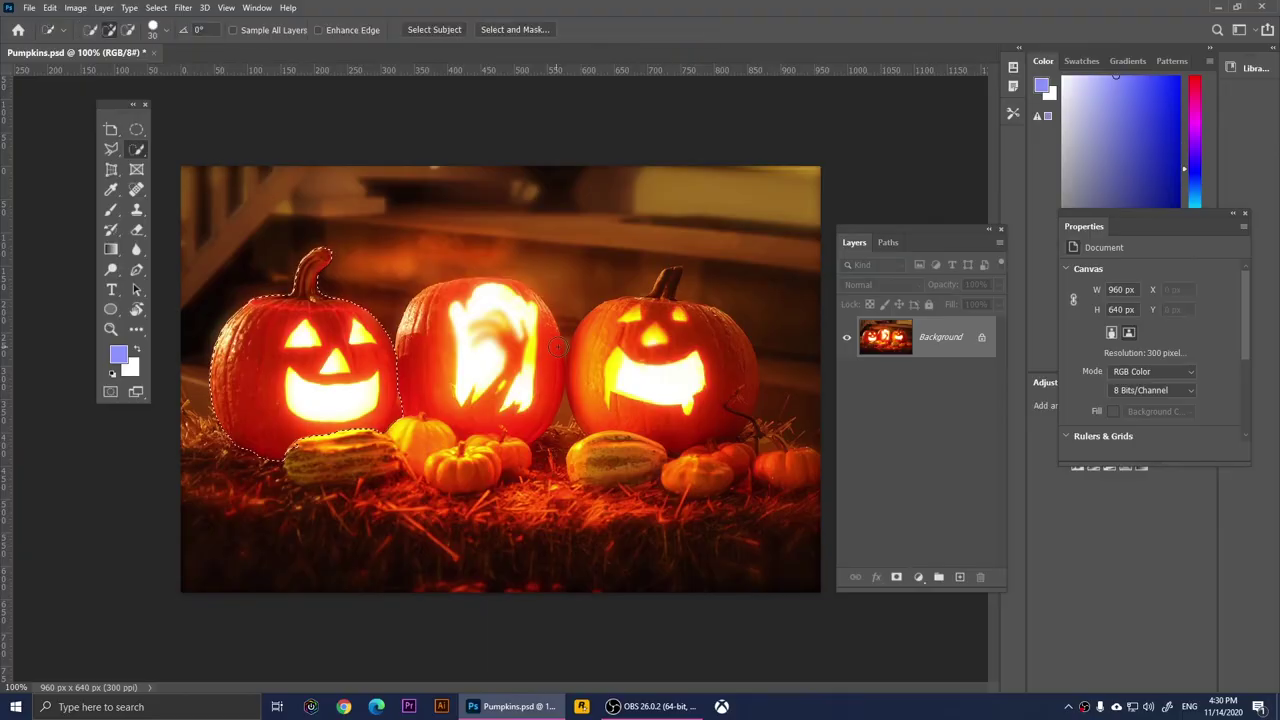
mouse_move(597, 418)
left_mouse_down()
mouse_move(596, 320)
mouse_move(624, 345)
mouse_move(712, 314)
mouse_move(733, 411)
left_mouse_up()
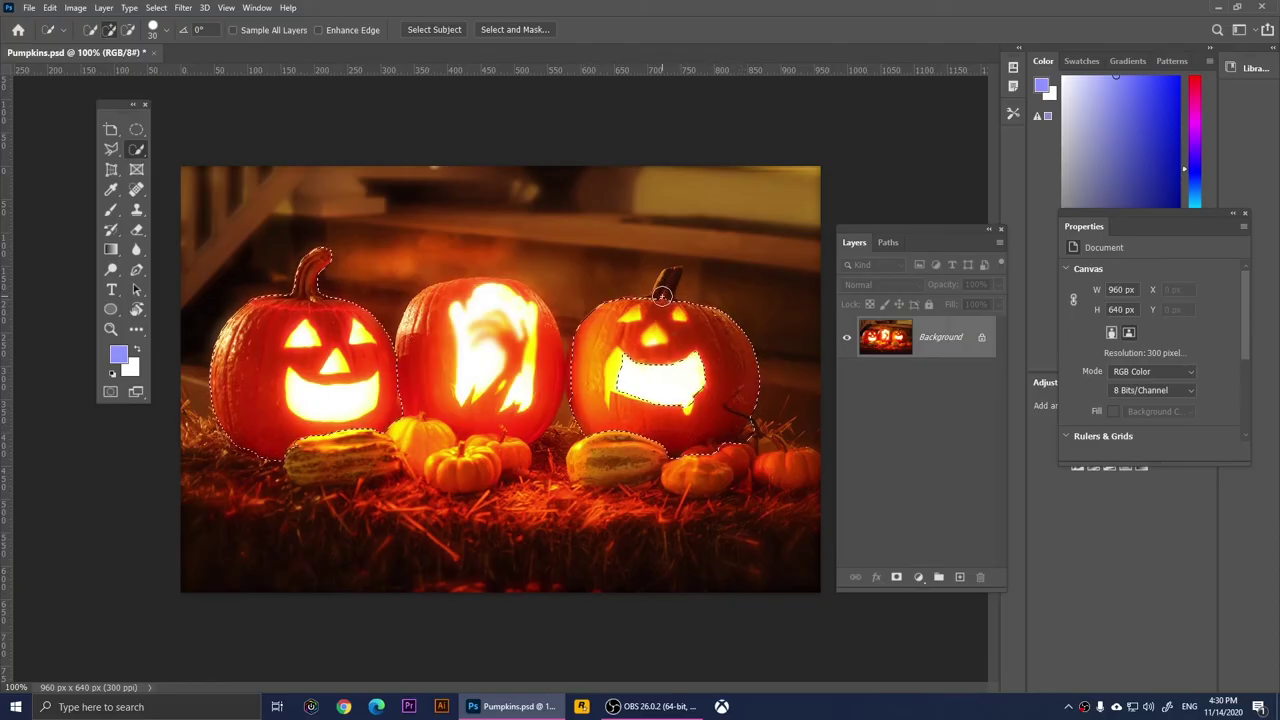
- Sample the middle pumpkin with the Magic Wand, deselect, and select similar-coloured areas of the left pumpkin, adding another area to them
right_click(138, 151)
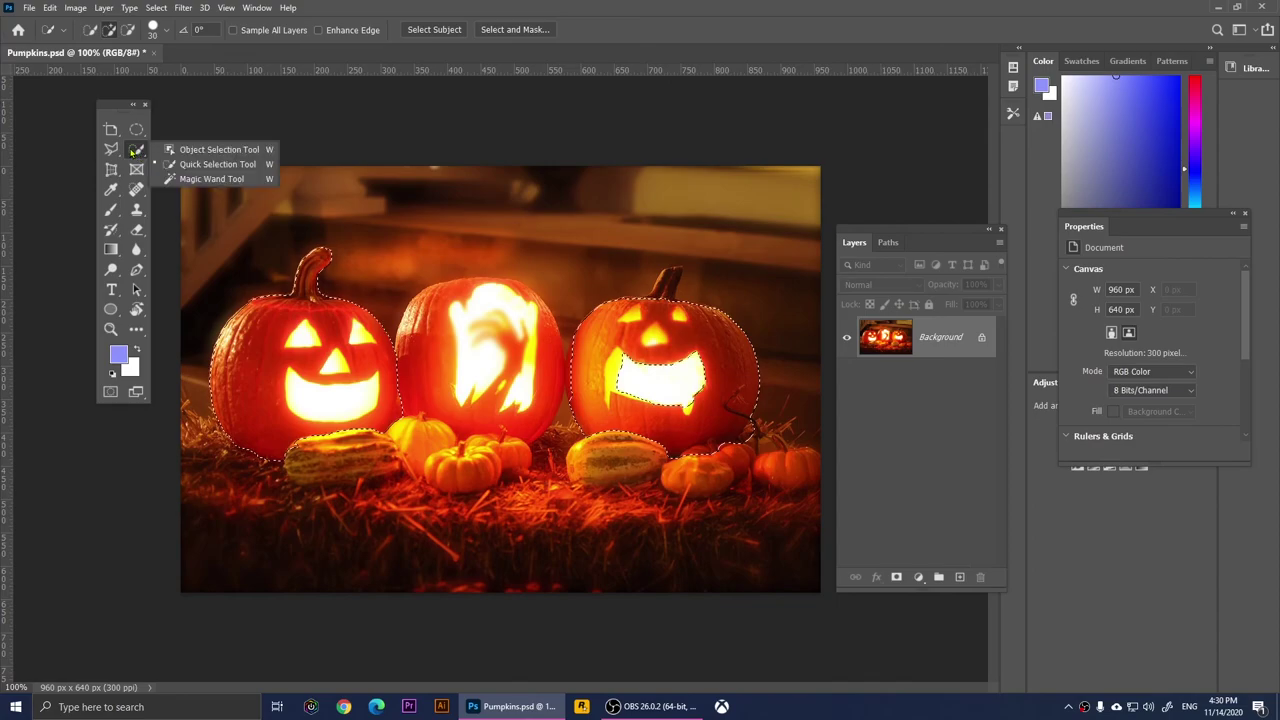
left_click(211, 178)
left_click(412, 316)
key("ctrl+d")
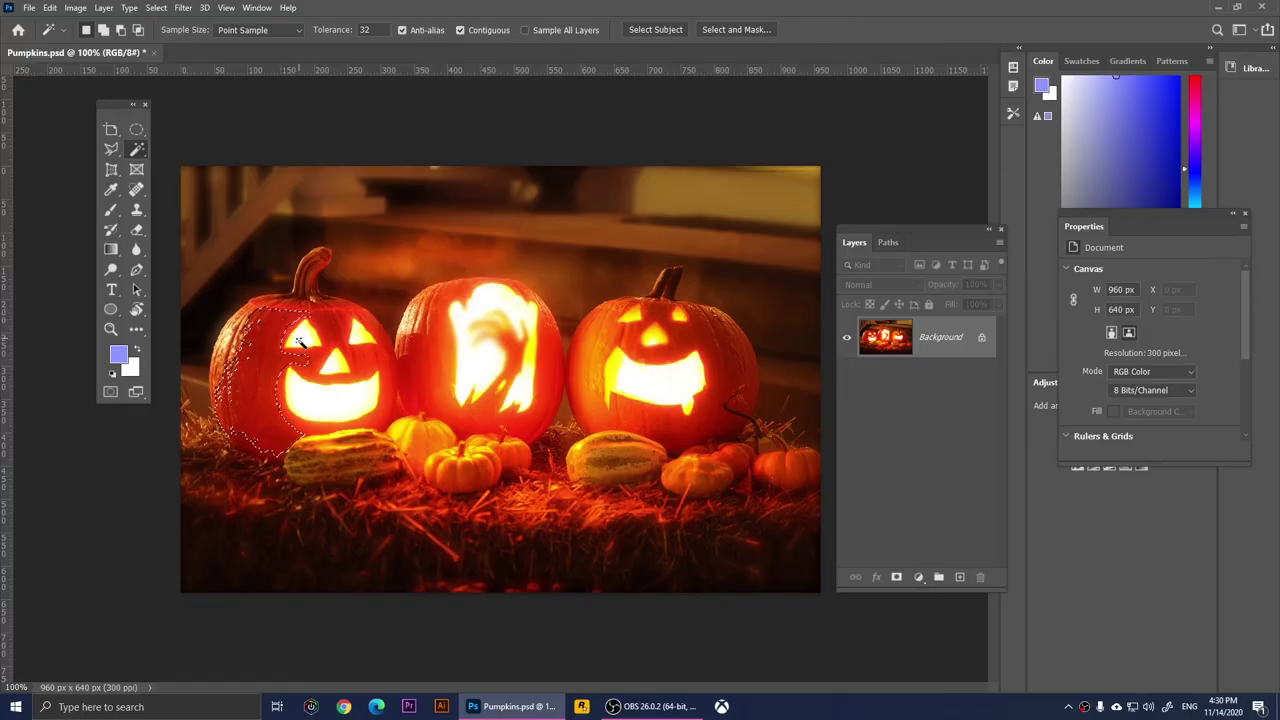
left_click(232, 340, "shift")
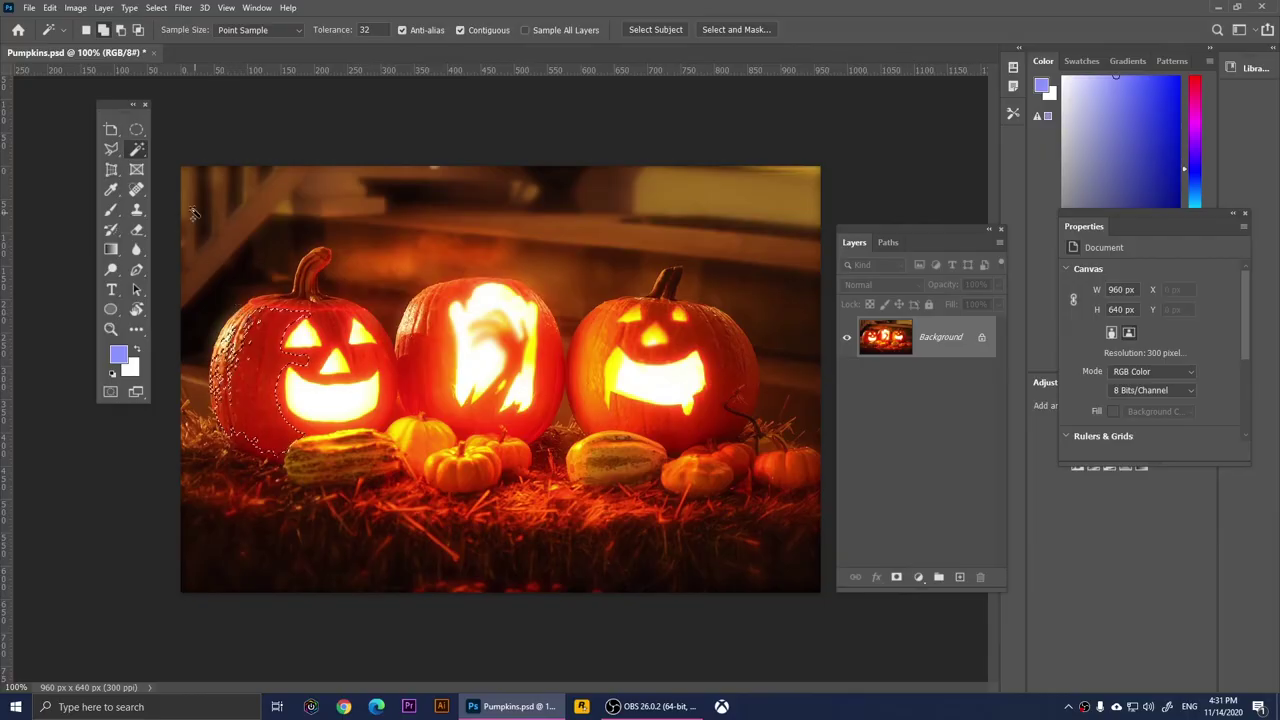
right_click(137, 149)
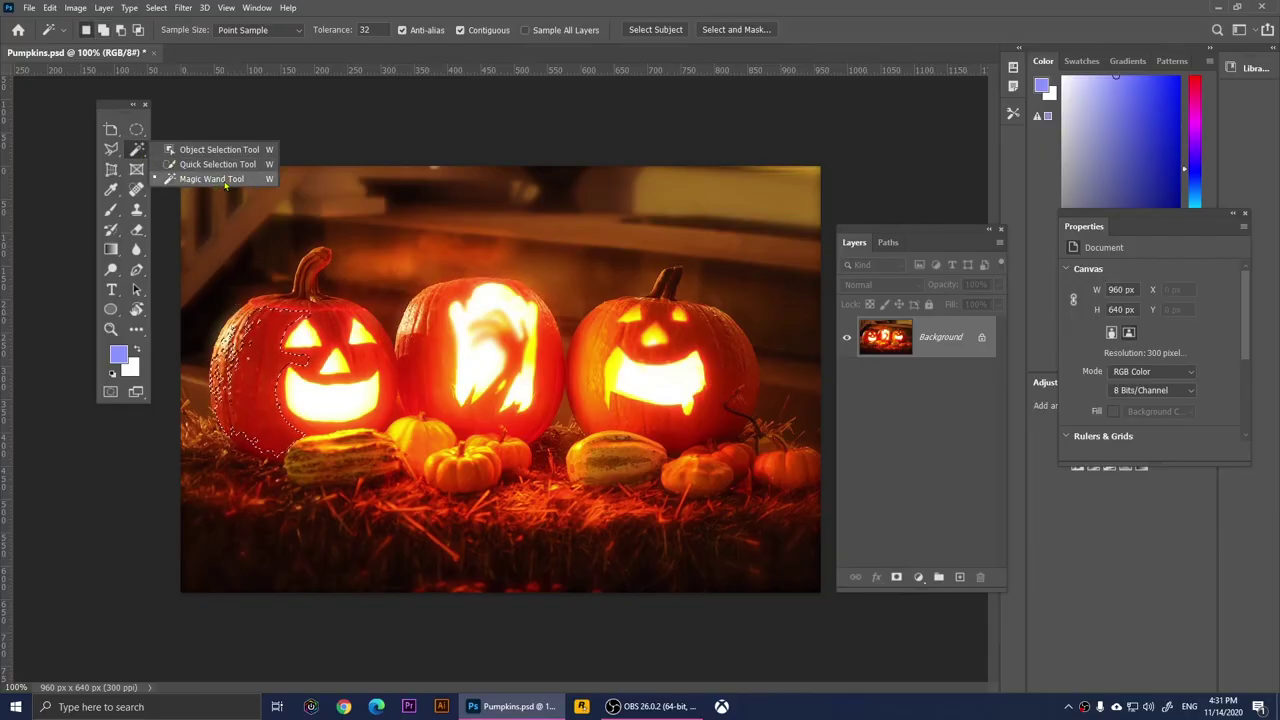
key("l")
left_click(137, 149)
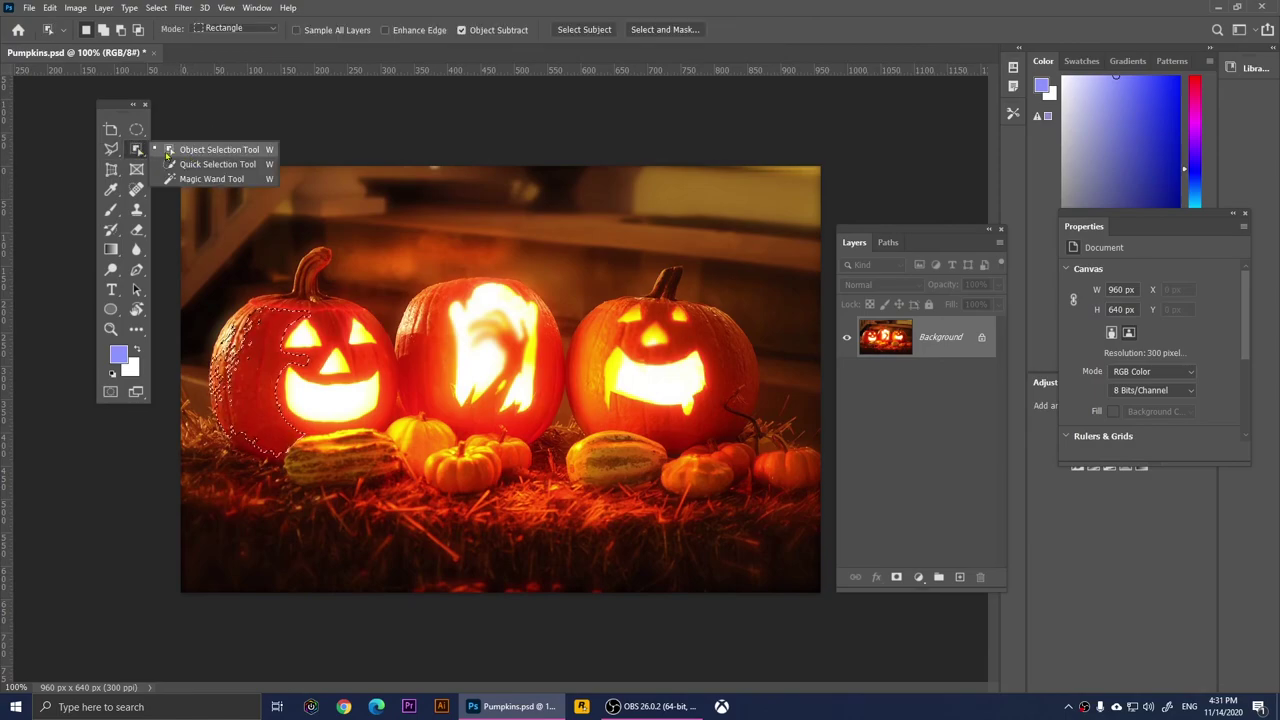
left_click(111, 149)
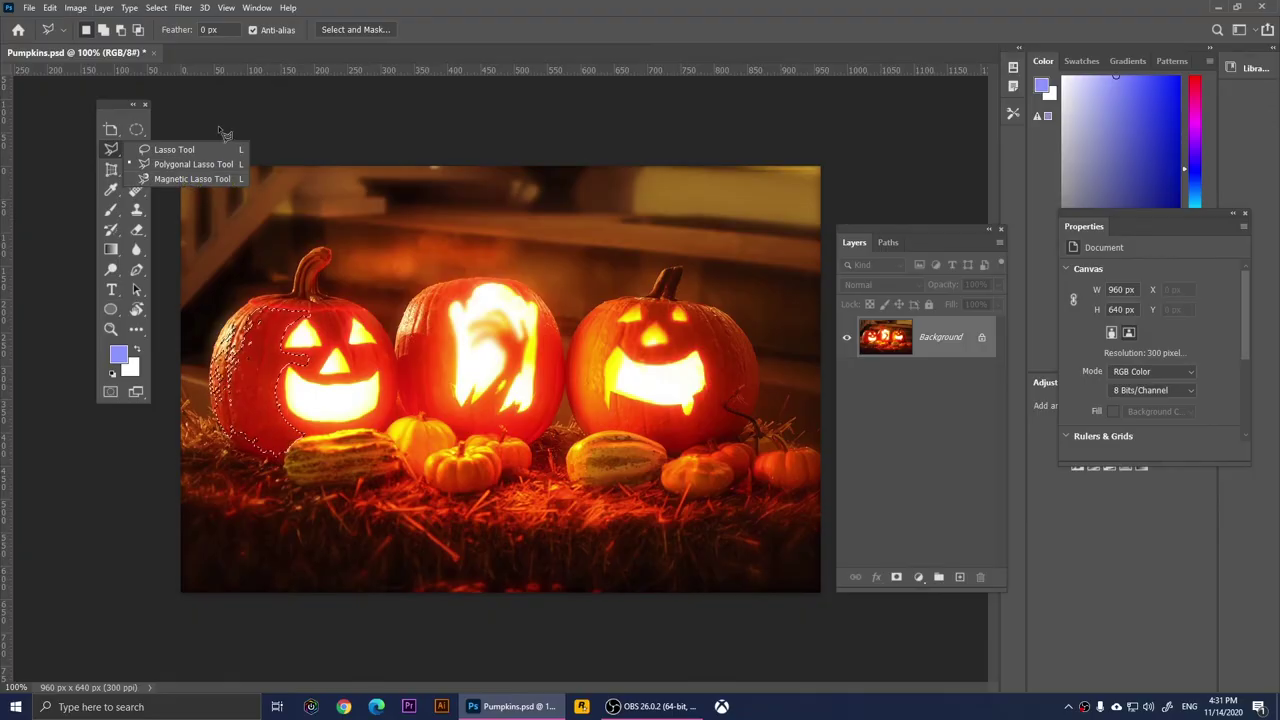
key("w")
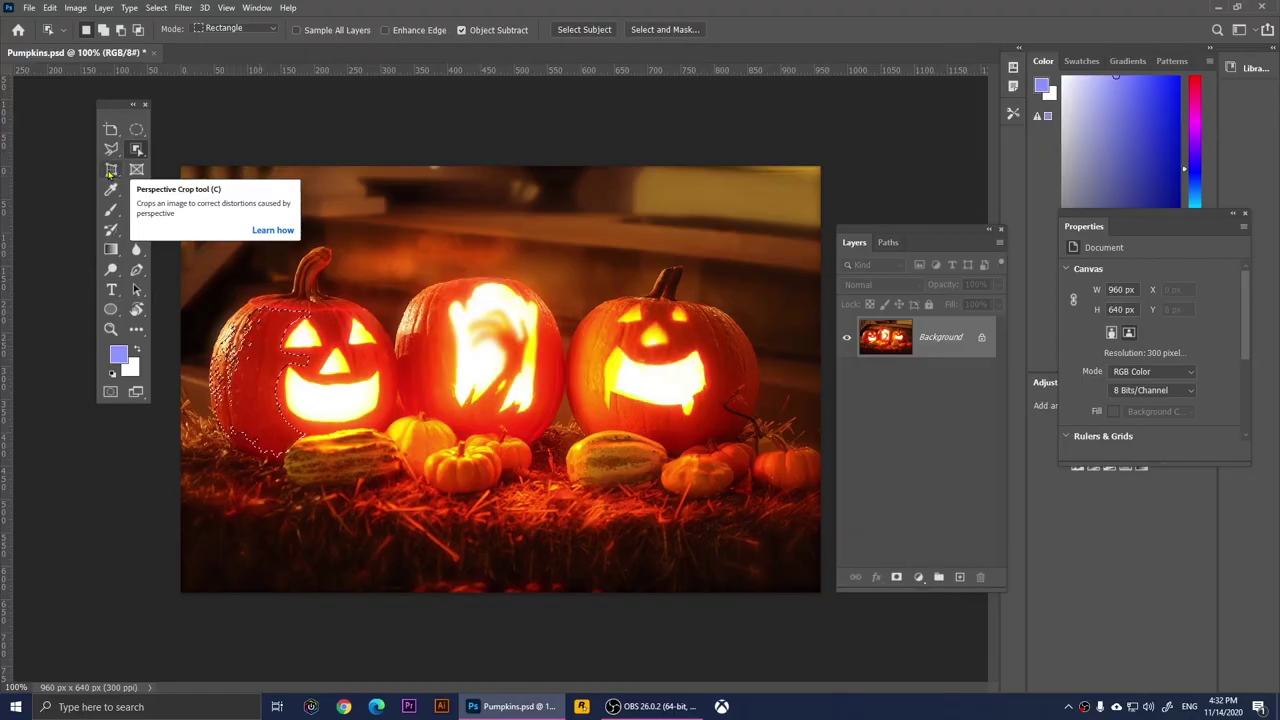
- Perspective-crop the photo with a grid over the pumpkins whose upper corners are pulled inward, and undo the crop
left_click(111, 170)
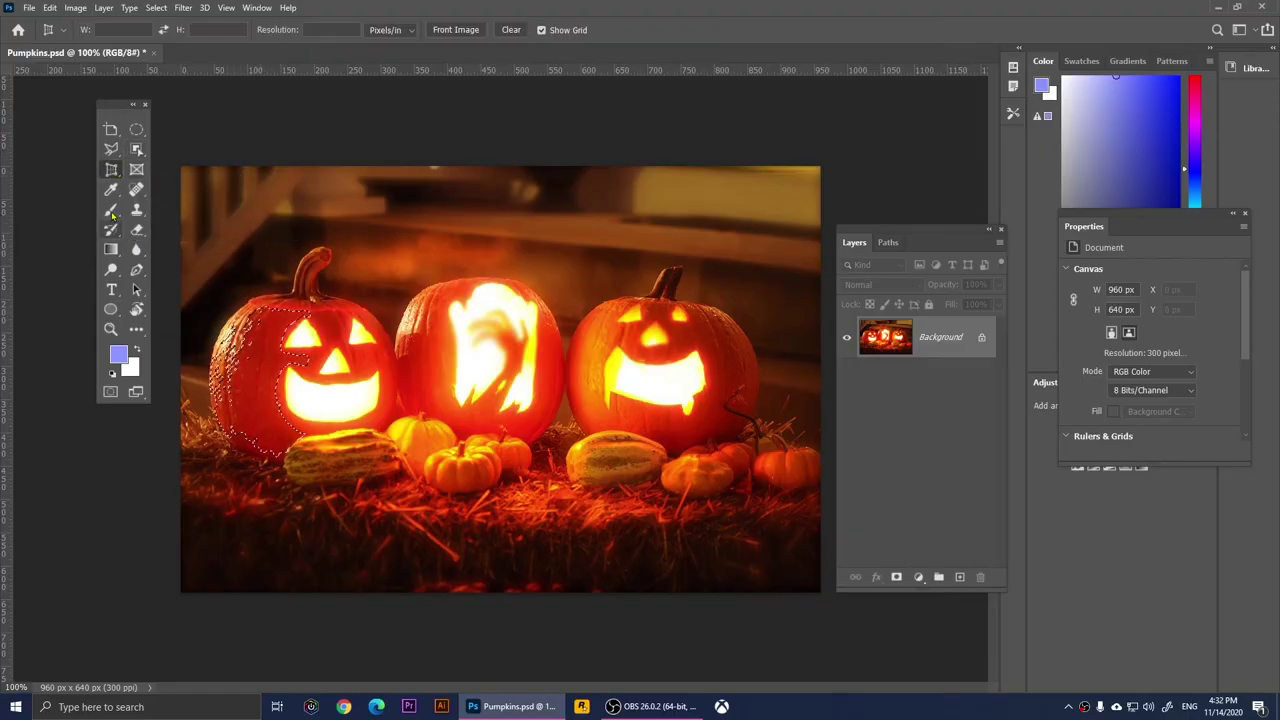
left_click_drag(214, 202, 773, 549)
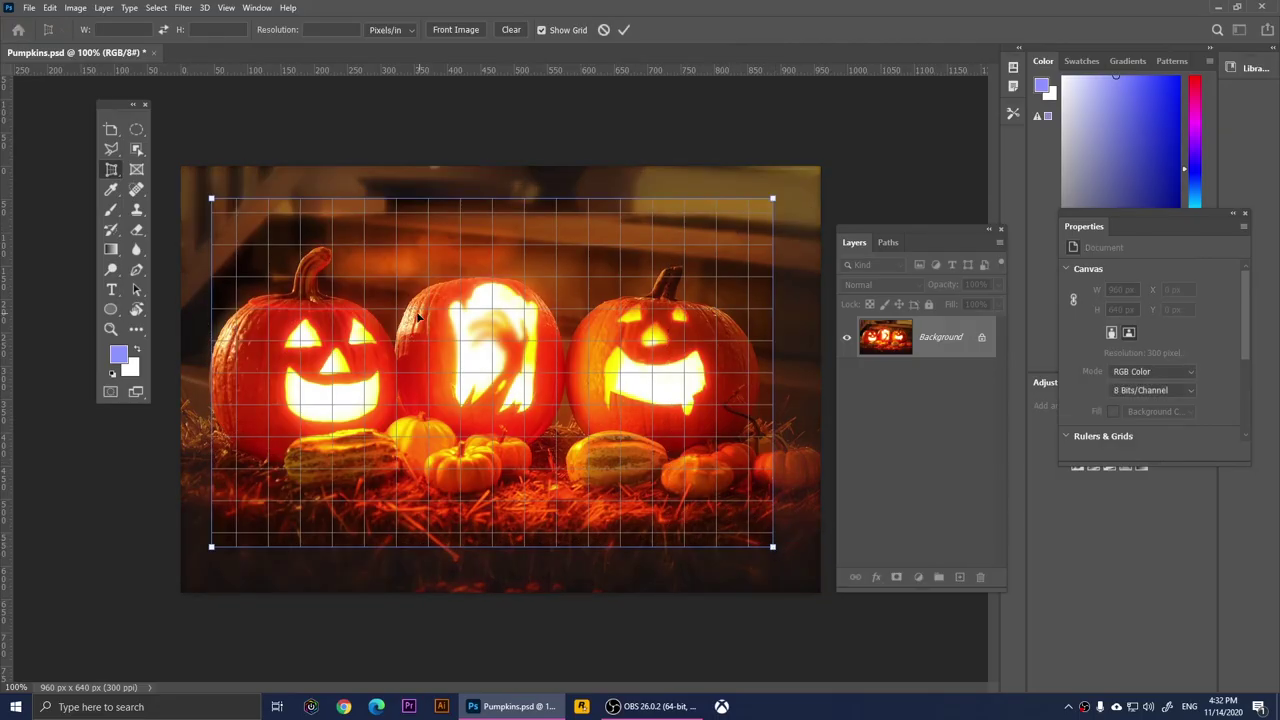
left_click_drag(776, 204, 591, 235)
left_click_drag(209, 203, 348, 230)
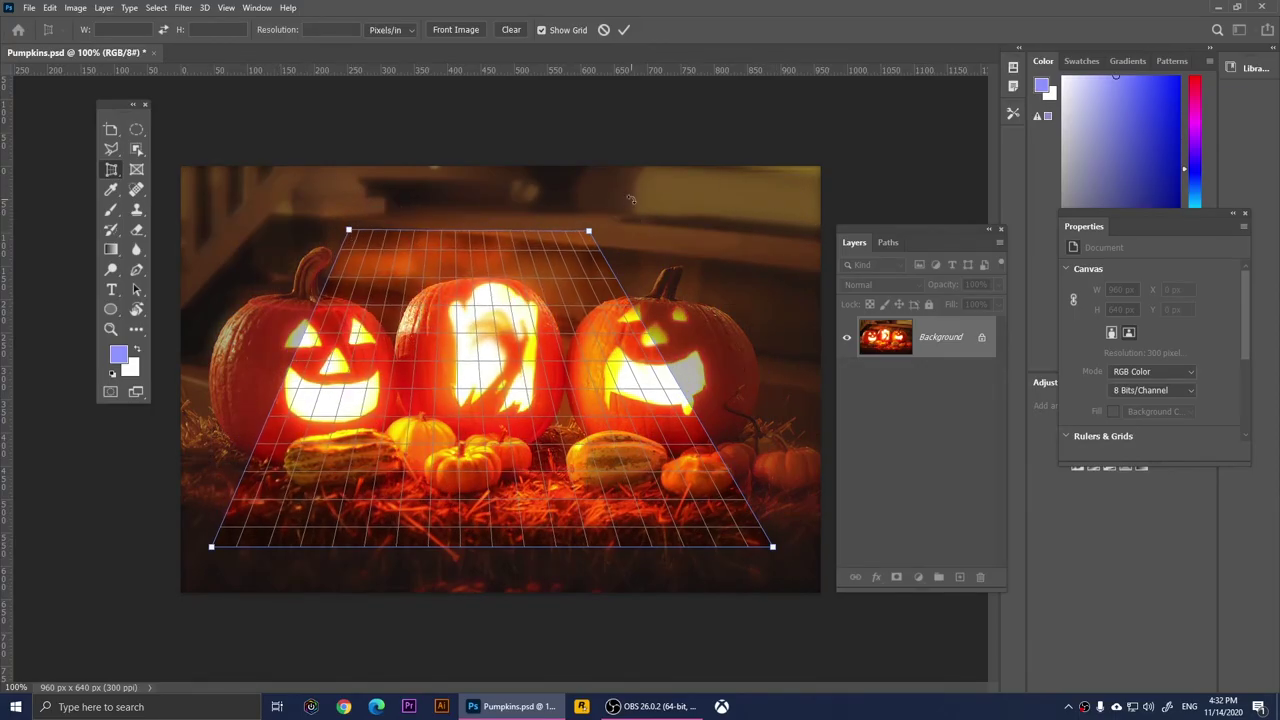
left_click(623, 30)
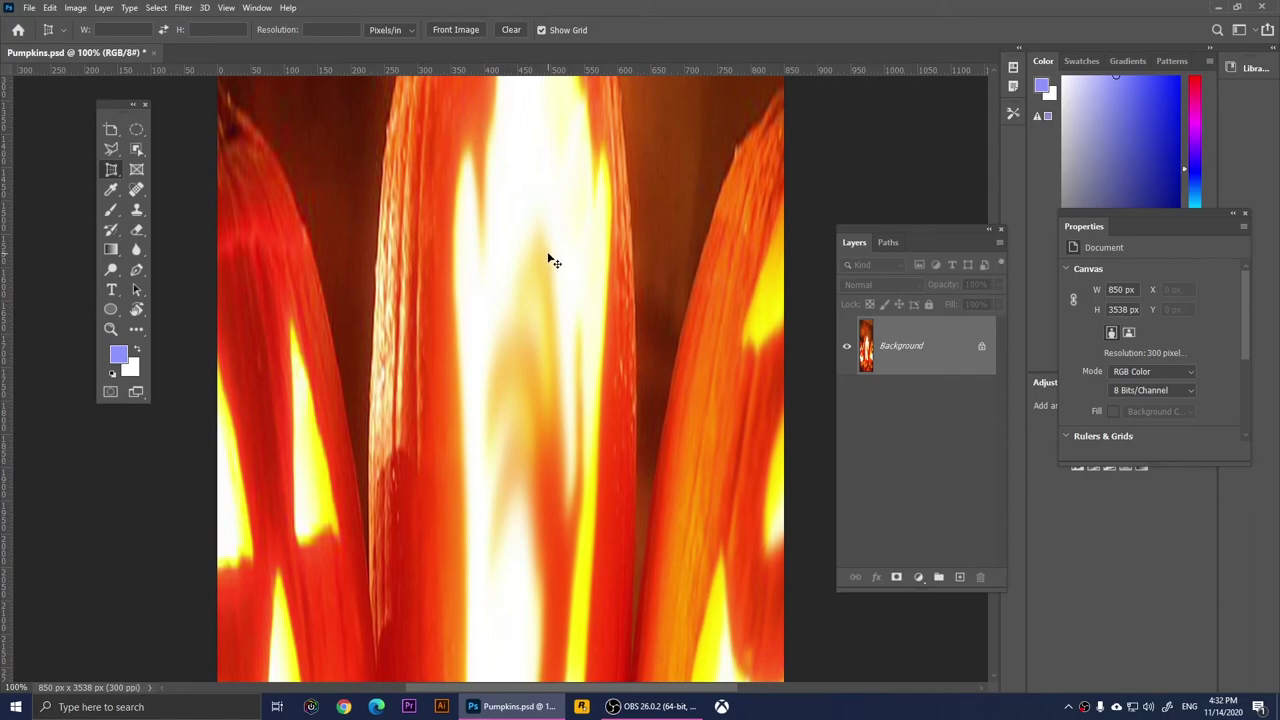
key("ctrl+z")
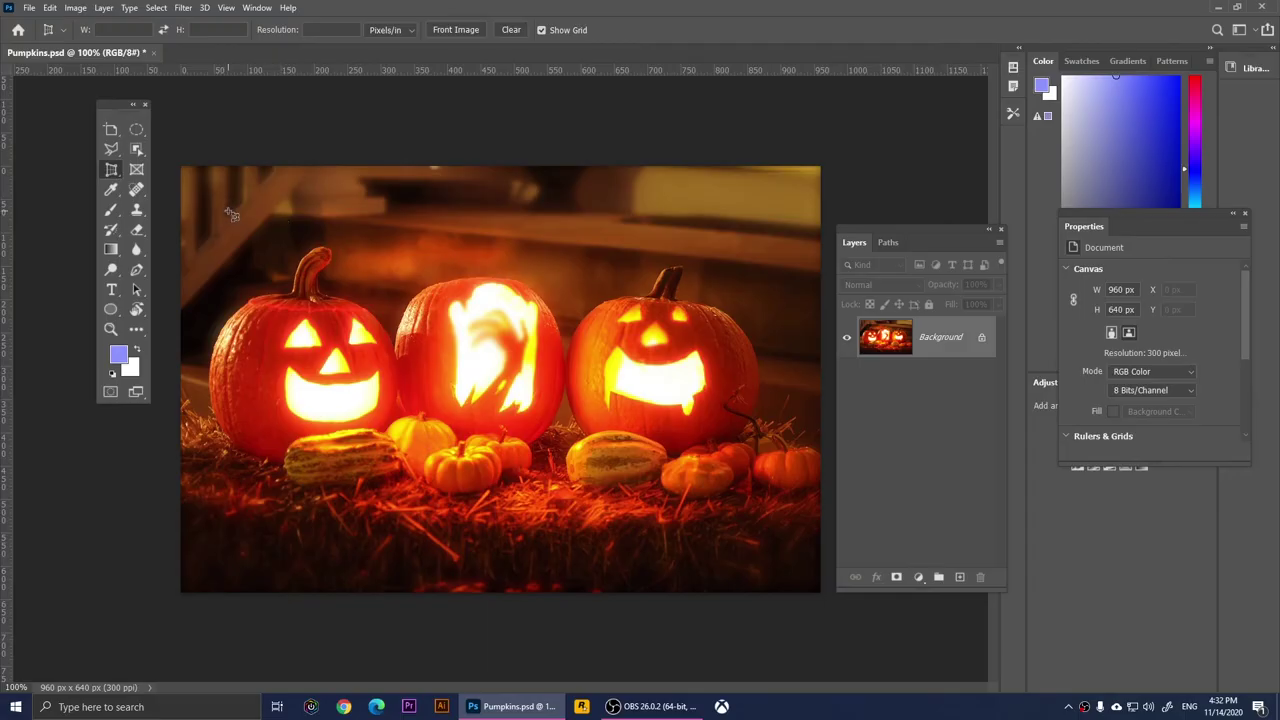
- Crop the photo to about 776 by 516 px around the three pumpkins with the Crop tool, and undo the crop
right_click(110, 172)
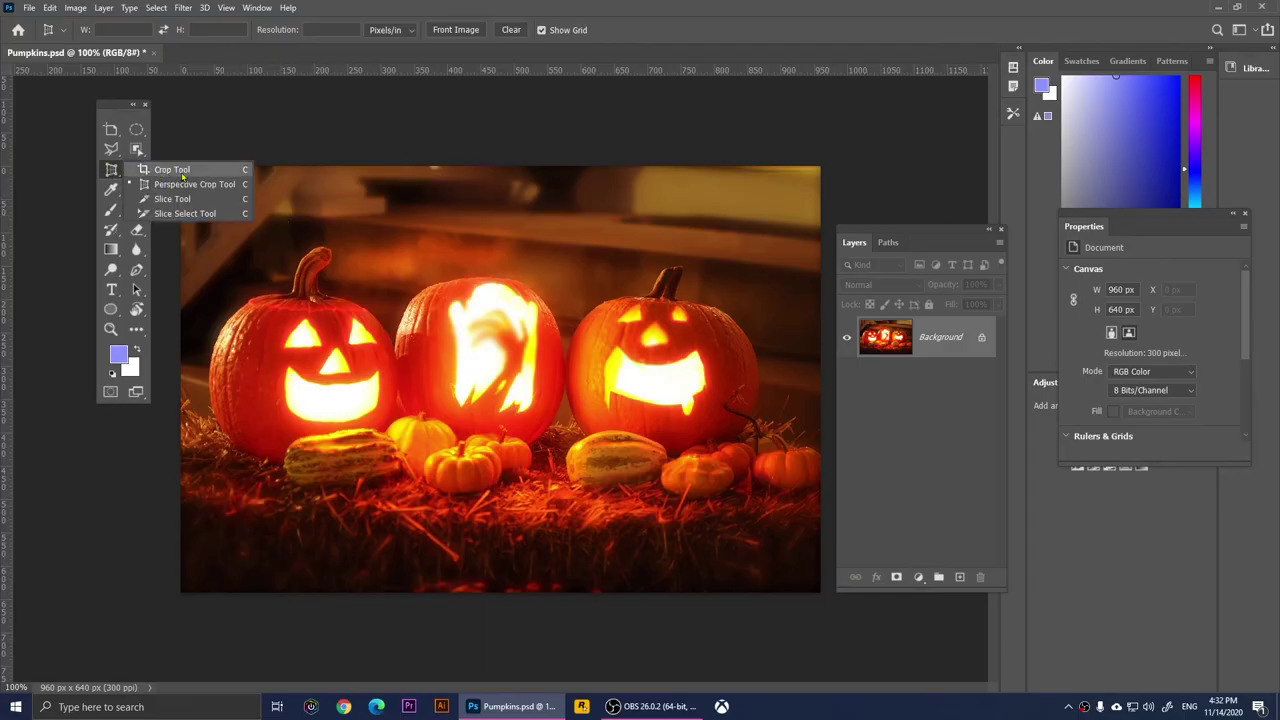
left_click(172, 170)
left_click_drag(188, 176, 525, 370)
left_click_drag(566, 380, 571, 366)
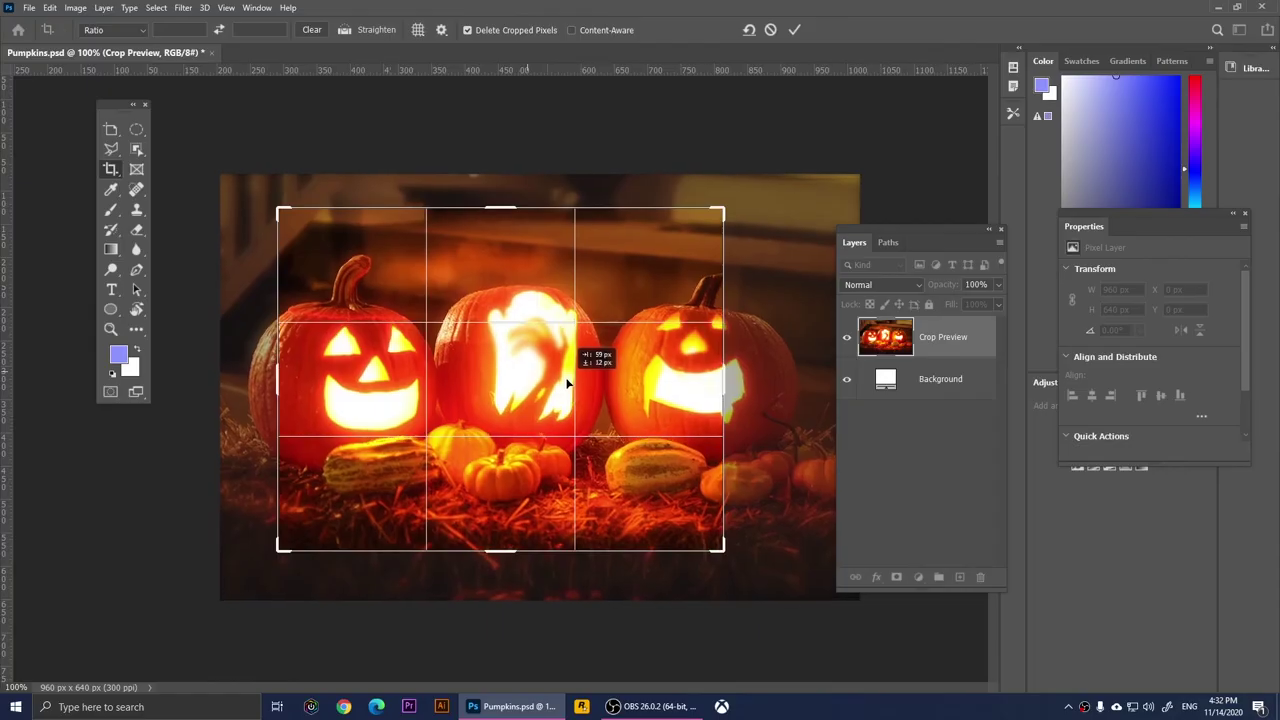
left_click_drag(724, 210, 754, 213)
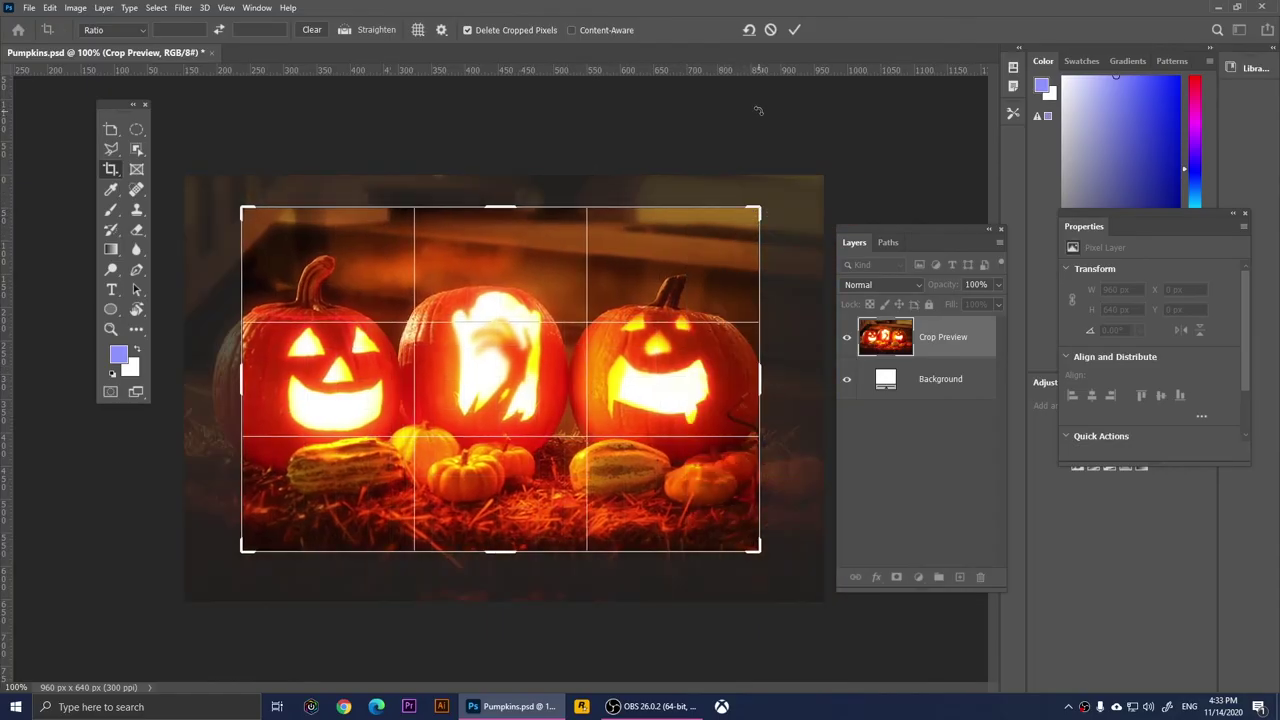
left_click(795, 30)
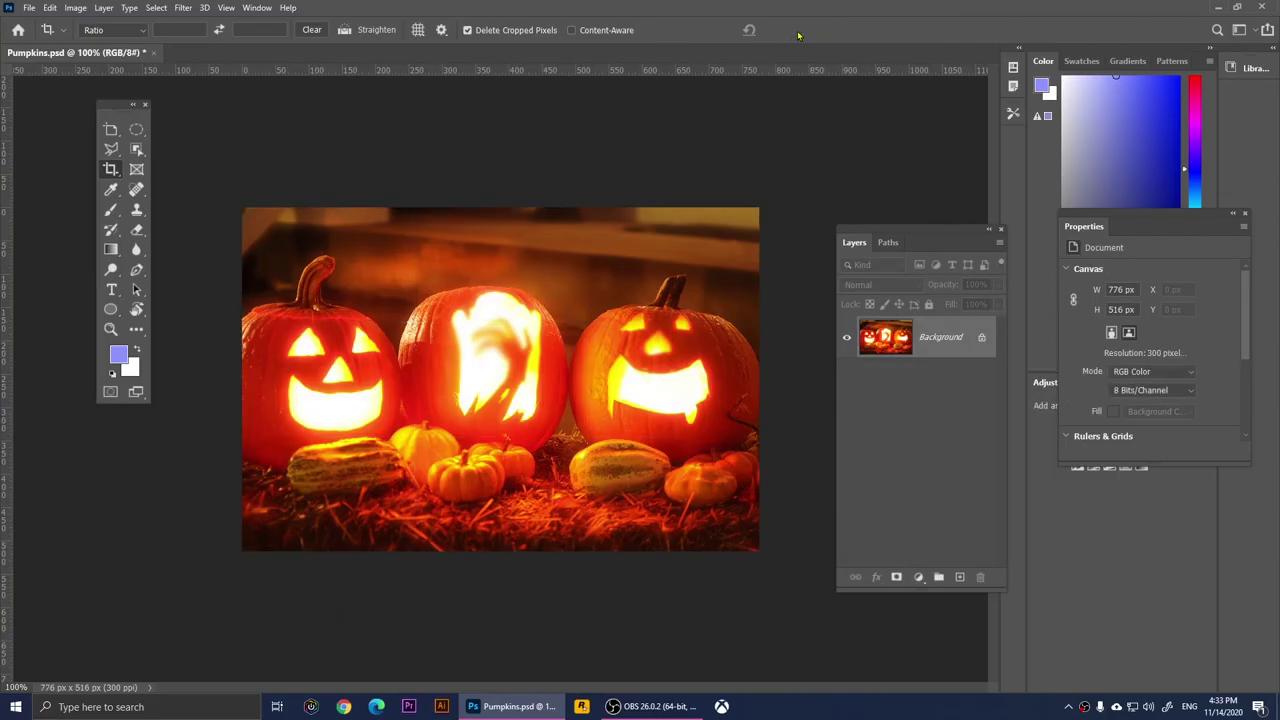
key("ctrl+z")
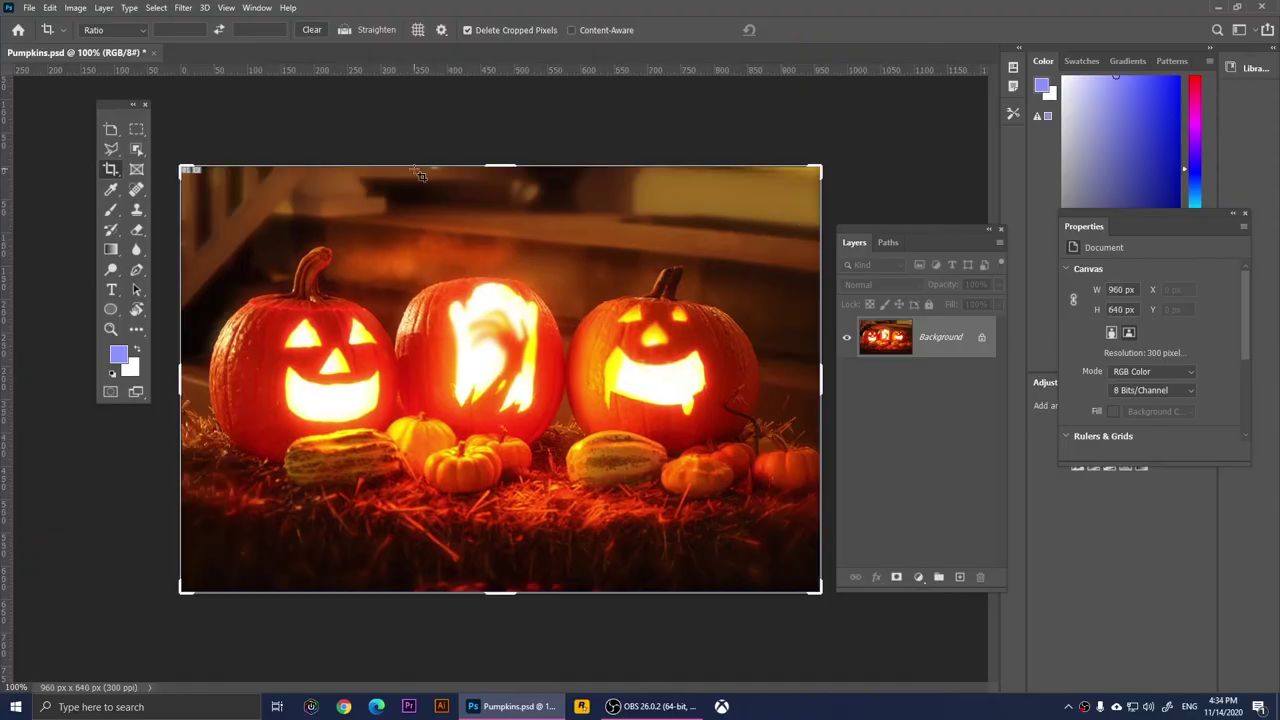
- Divide the photo horizontally across its full width just above the middle pumpkin using the Slice tool
right_click(112, 170)
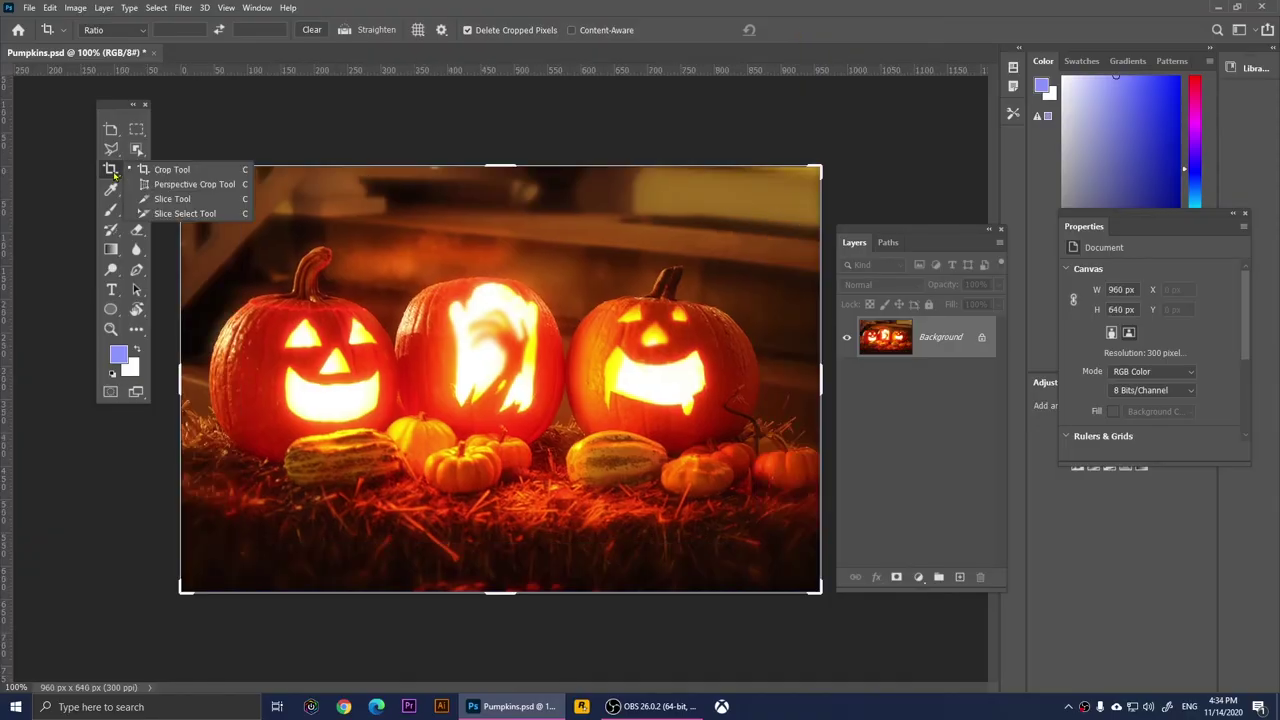
left_click(172, 199)
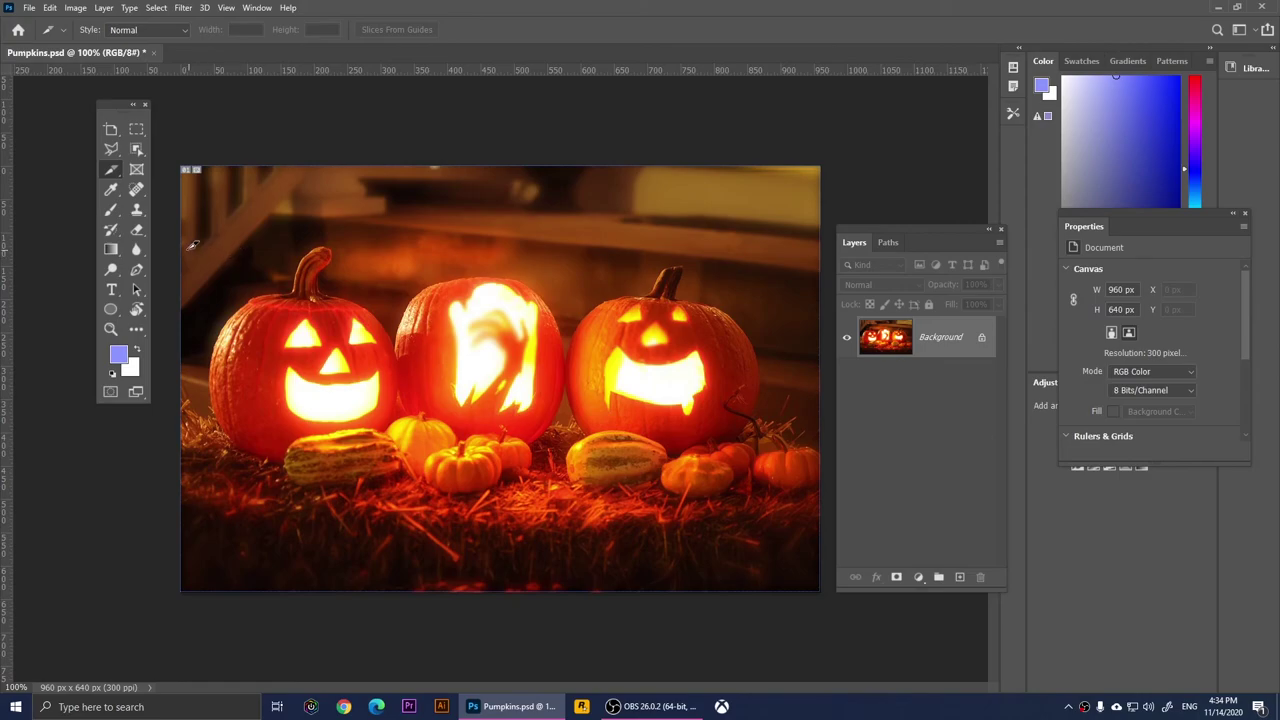
left_click_drag(173, 257, 884, 260)
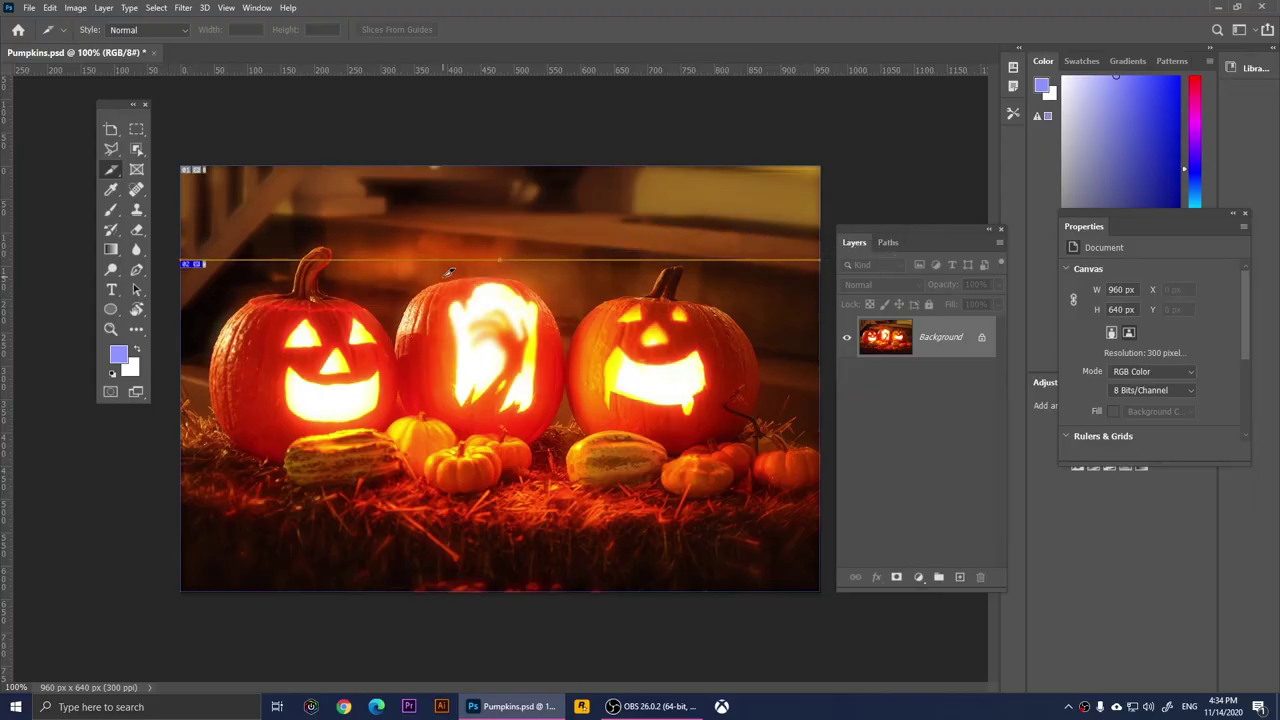
- Slice the photo across its full width at the tops of the small gourds and marquee-select the strip between the two divisions
left_click_drag(175, 437, 921, 446)
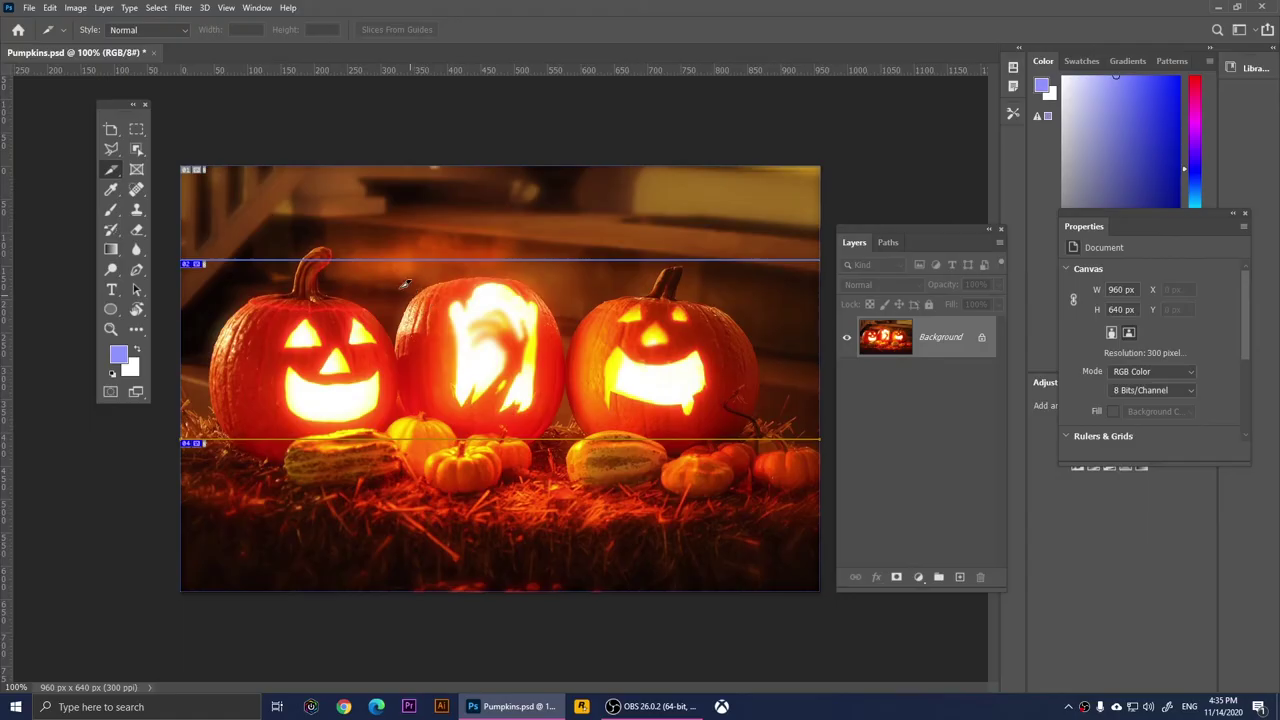
left_click(136, 129)
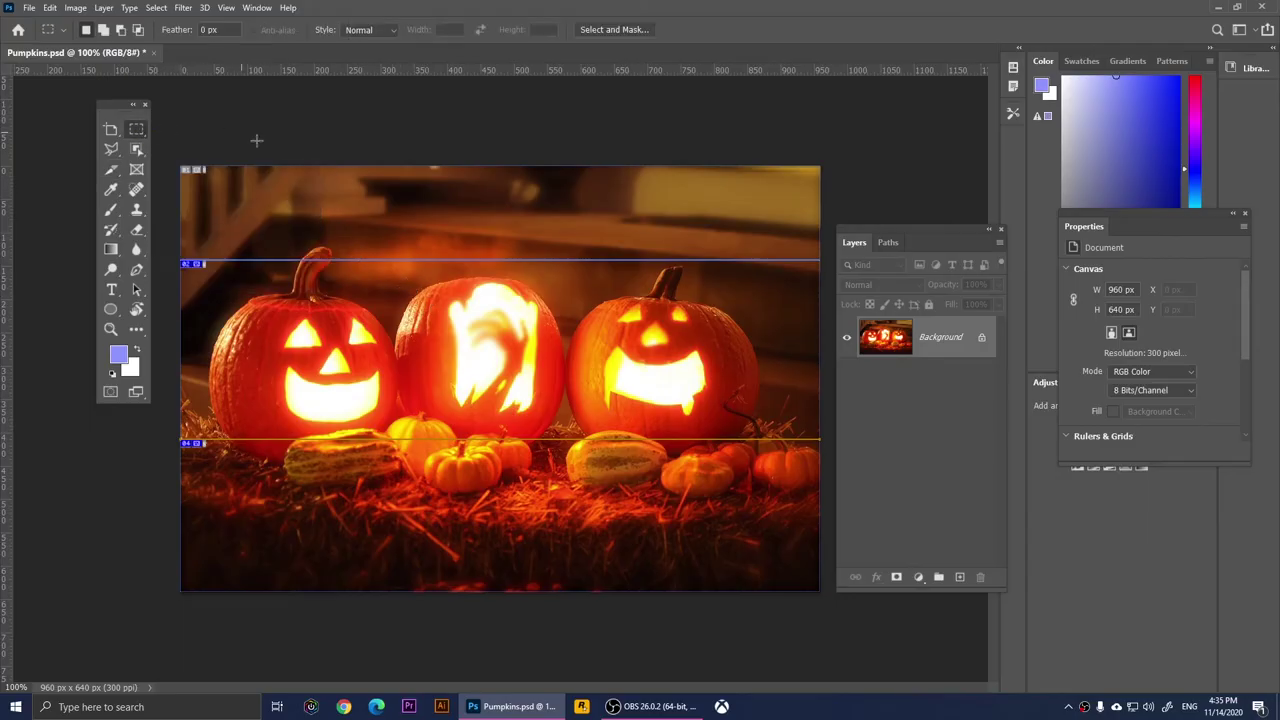
left_click_drag(182, 261, 816, 443)
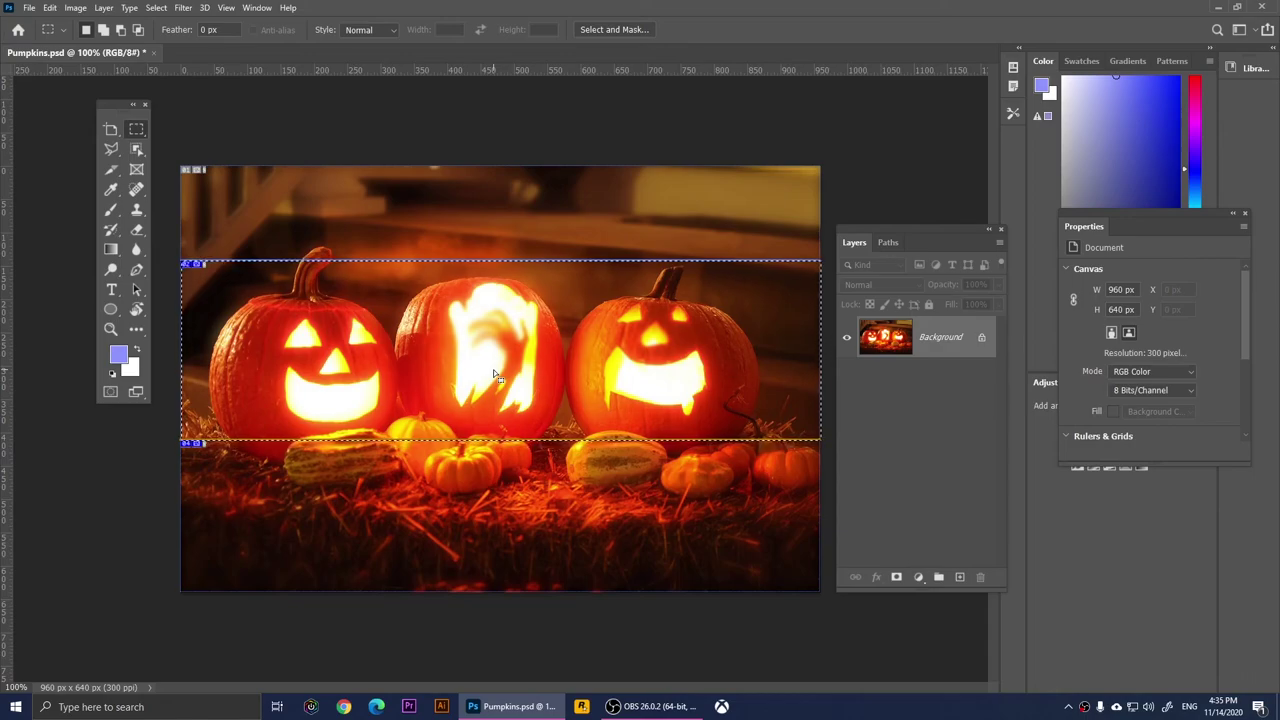
- Deselect the middle strip and undo the slice divisions
key("ctrl+d")
key("ctrl+z")
key("ctrl+z")
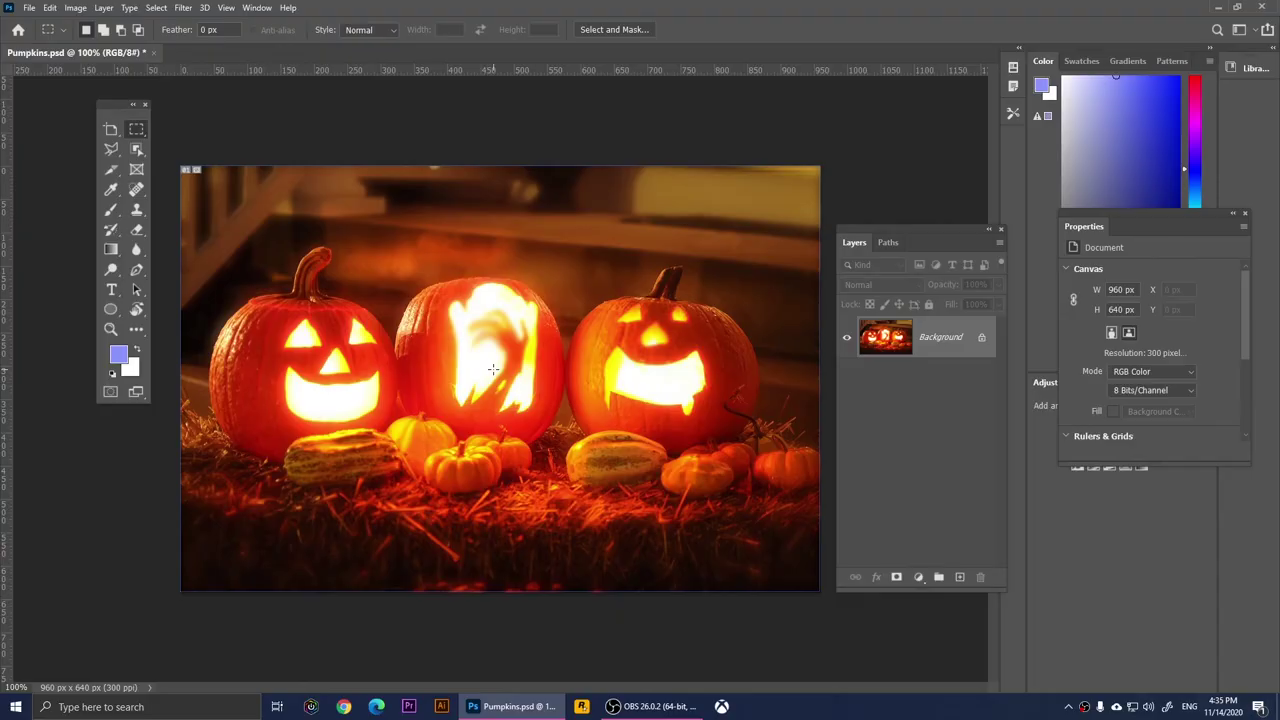
- Draw an elliptical frame about 259 by 278 px around the middle pumpkin and reduce its height to about 263 px
left_click(136, 169)
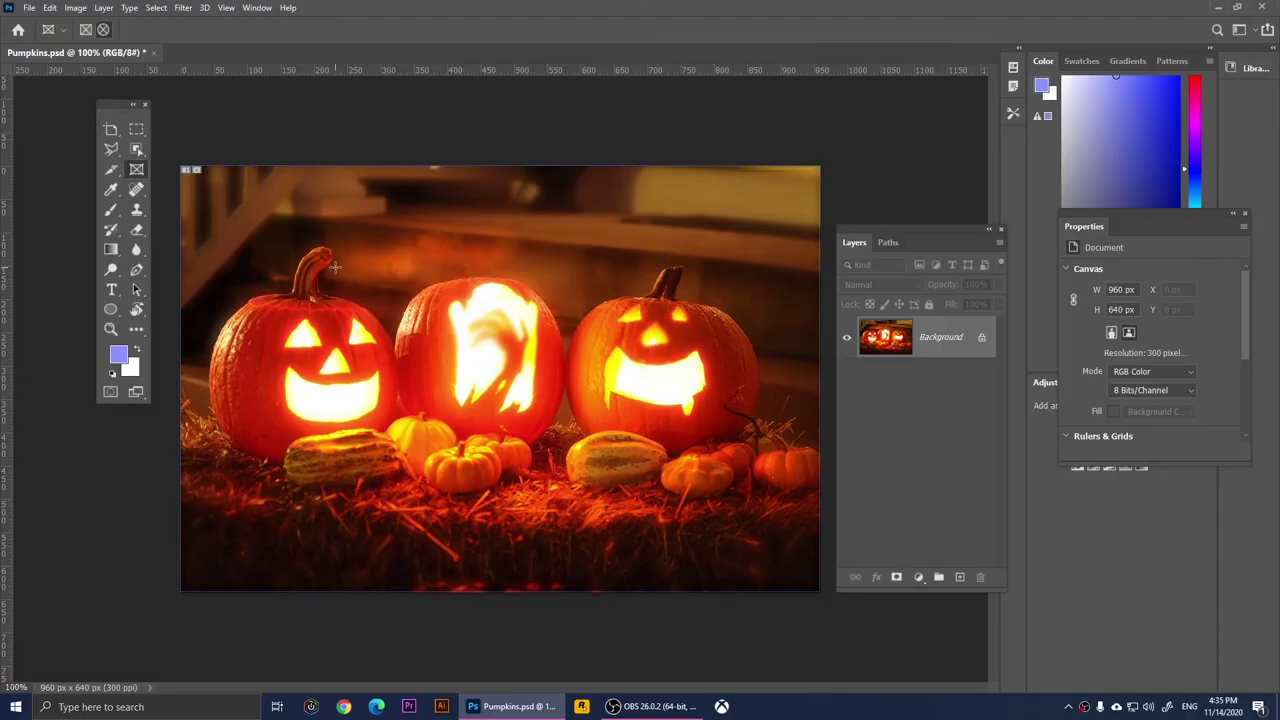
left_click_drag(394, 268, 566, 451)
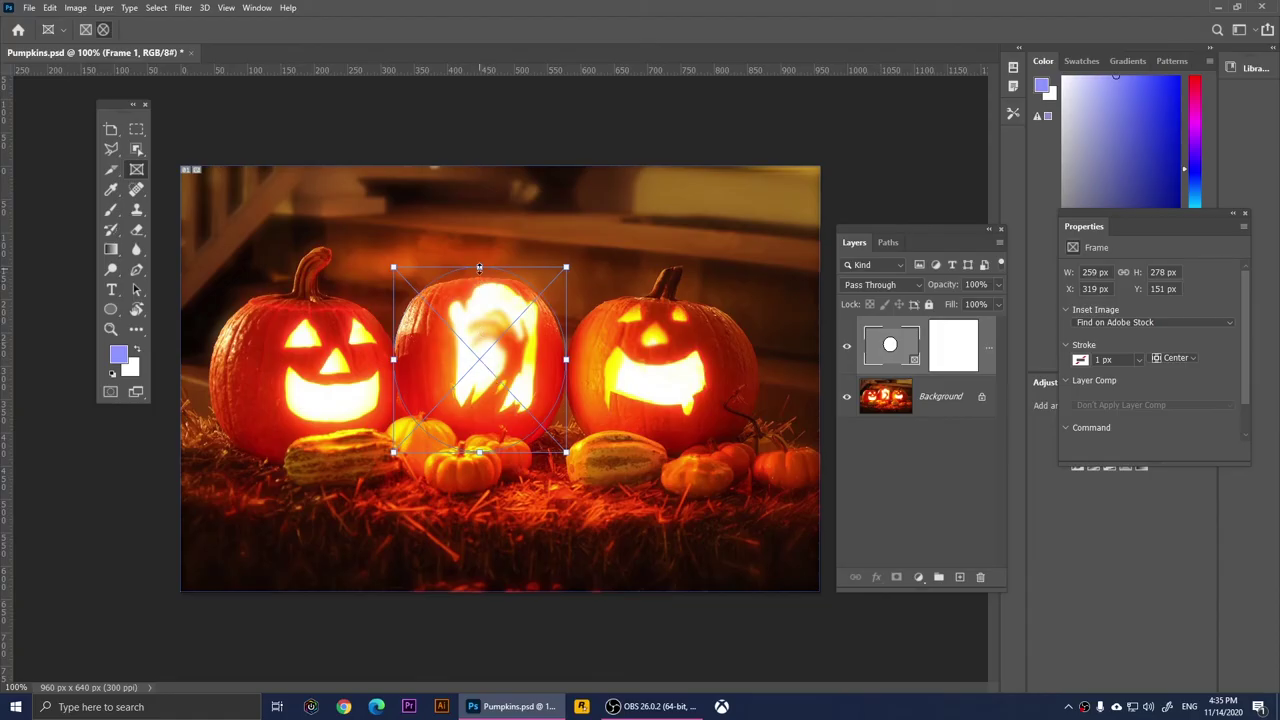
scroll(479, 268, "up", 2)
left_click_drag(472, 225, 472, 241)
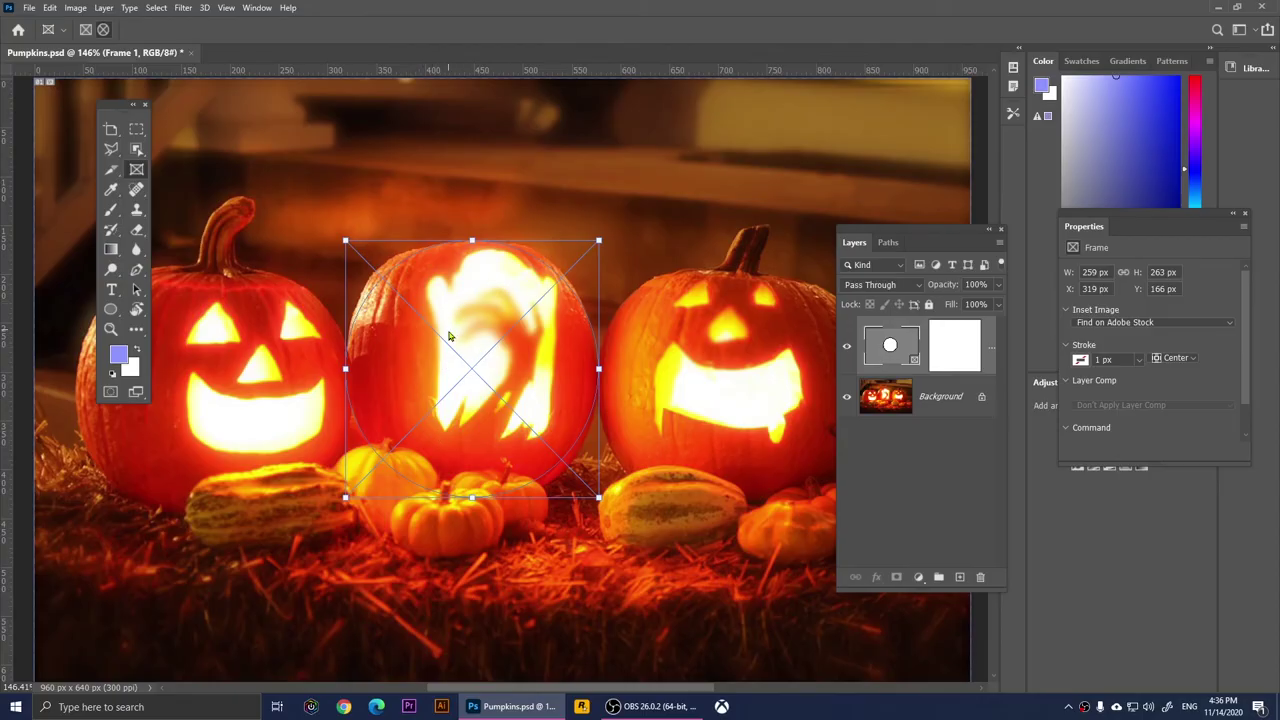
- Open farm.jpg from the images folder inside the website folder on the Desktop
left_click(29, 8)
left_click(40, 40)
type("wwwwwwwwwwwwwwwwwwwwwwwwwwwwwwwwwwwwwwwwwwwwwwwwwwwwwwwwwwwwwww")
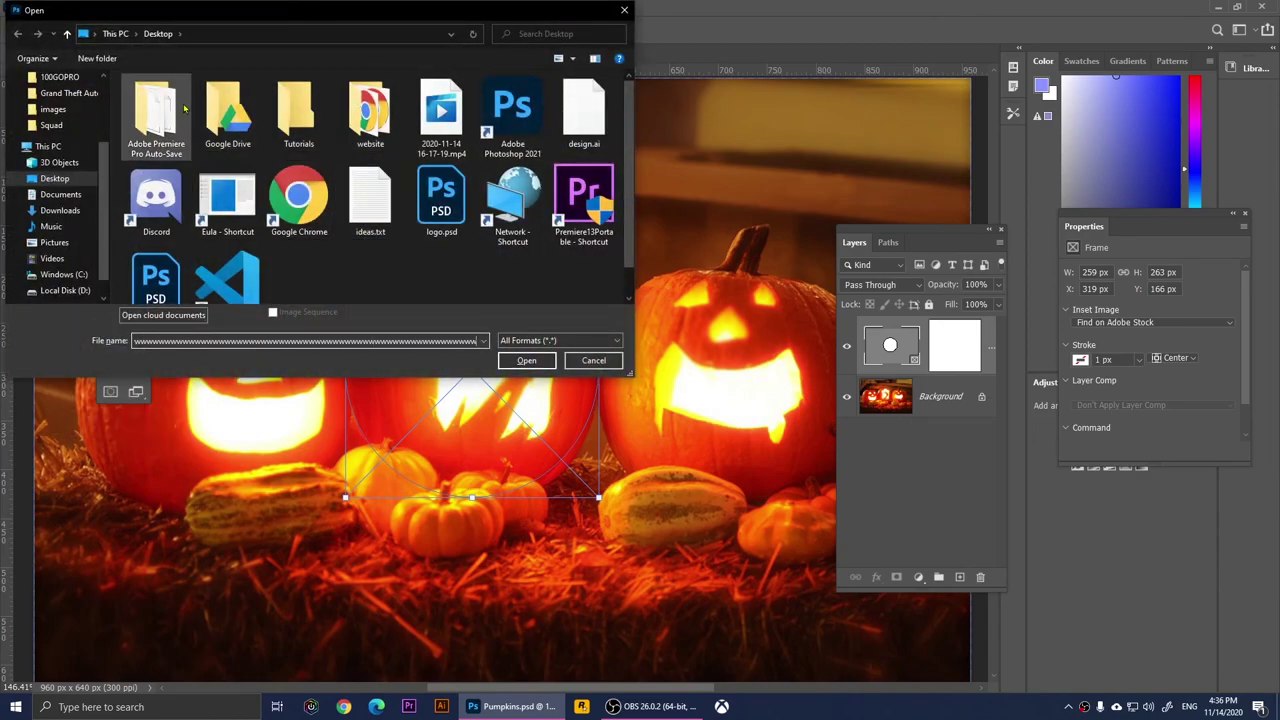
left_click(298, 112)
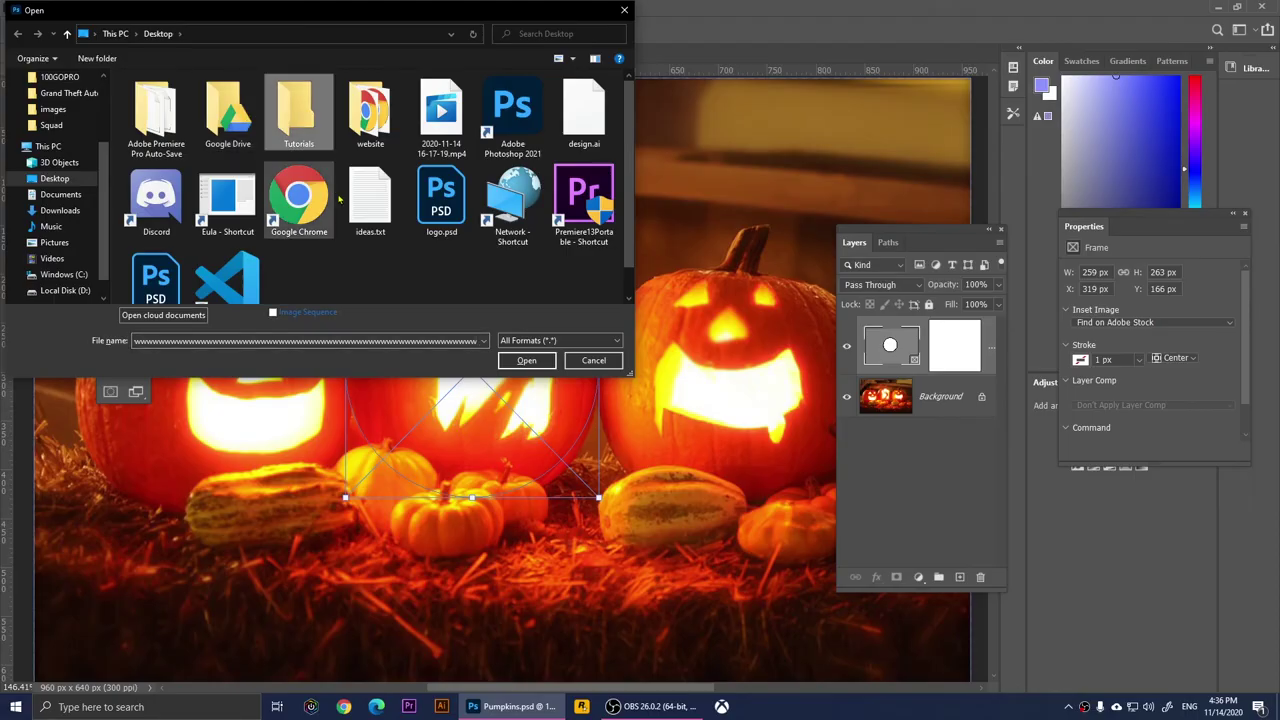
double_click(370, 112)
double_click(300, 94)
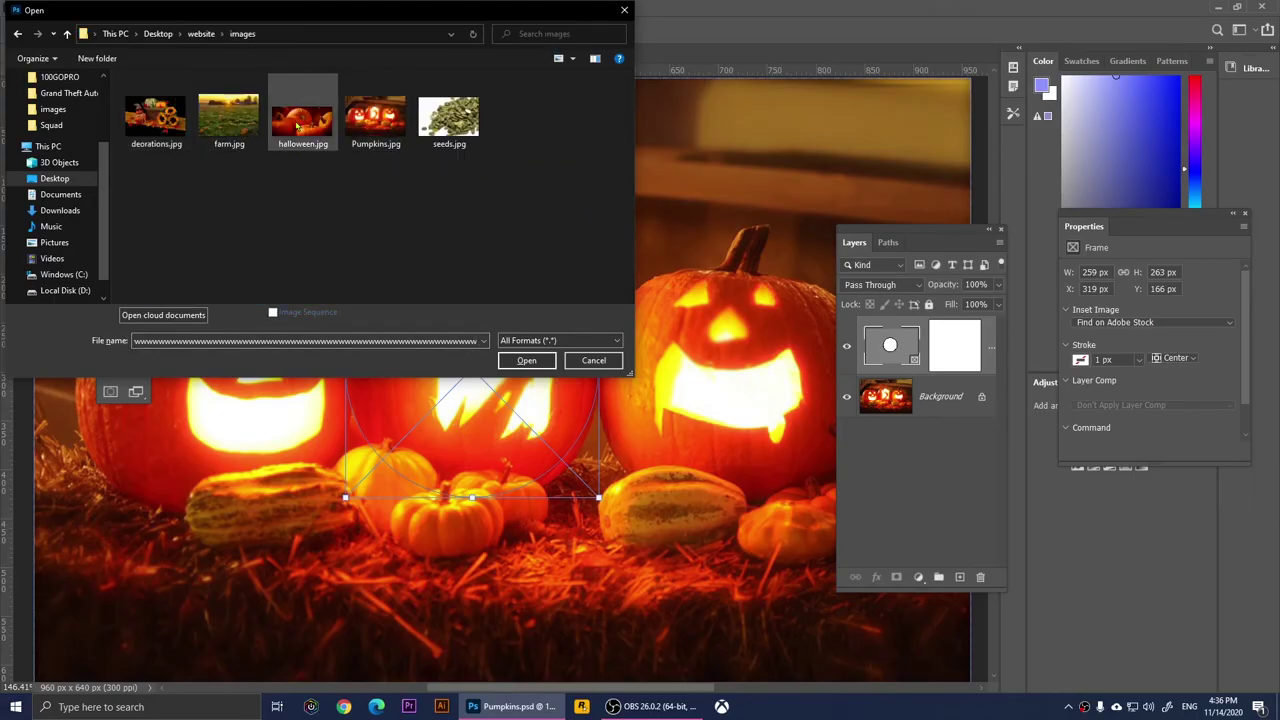
double_click(242, 119)
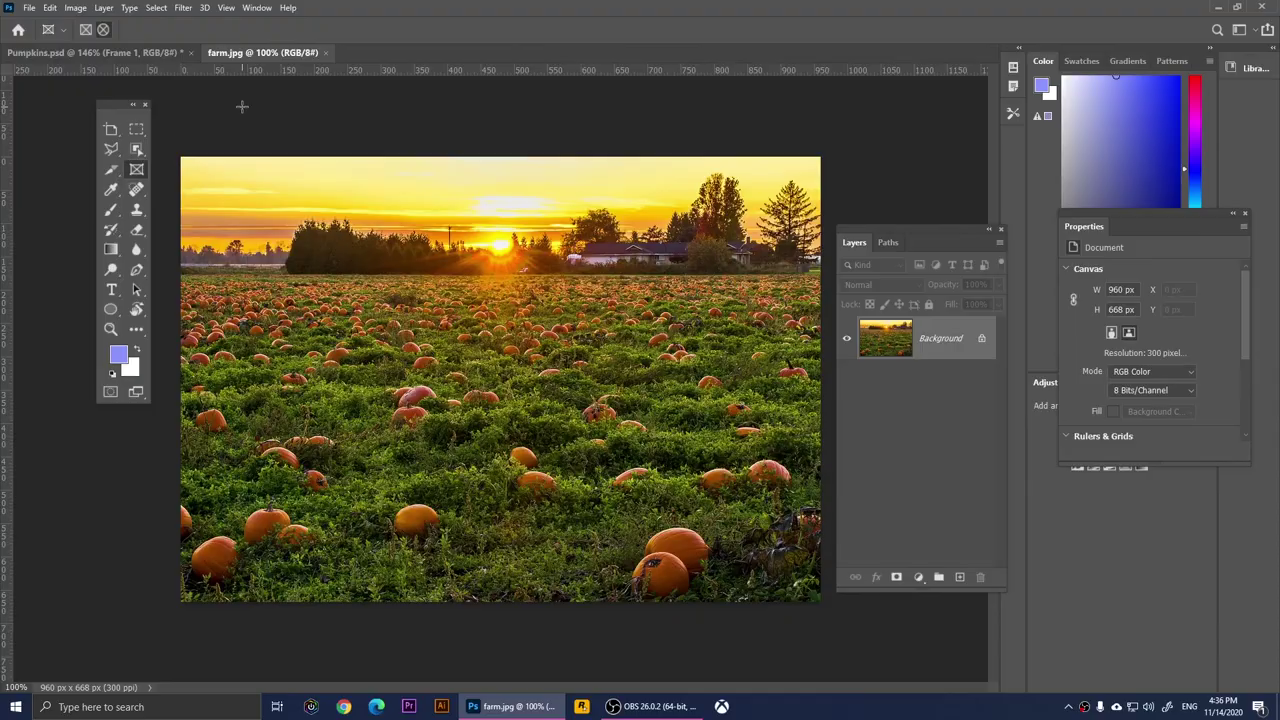
- Select a rectangular area around the sunset and upper pumpkin field in farm.jpg and copy it
left_click(136, 129)
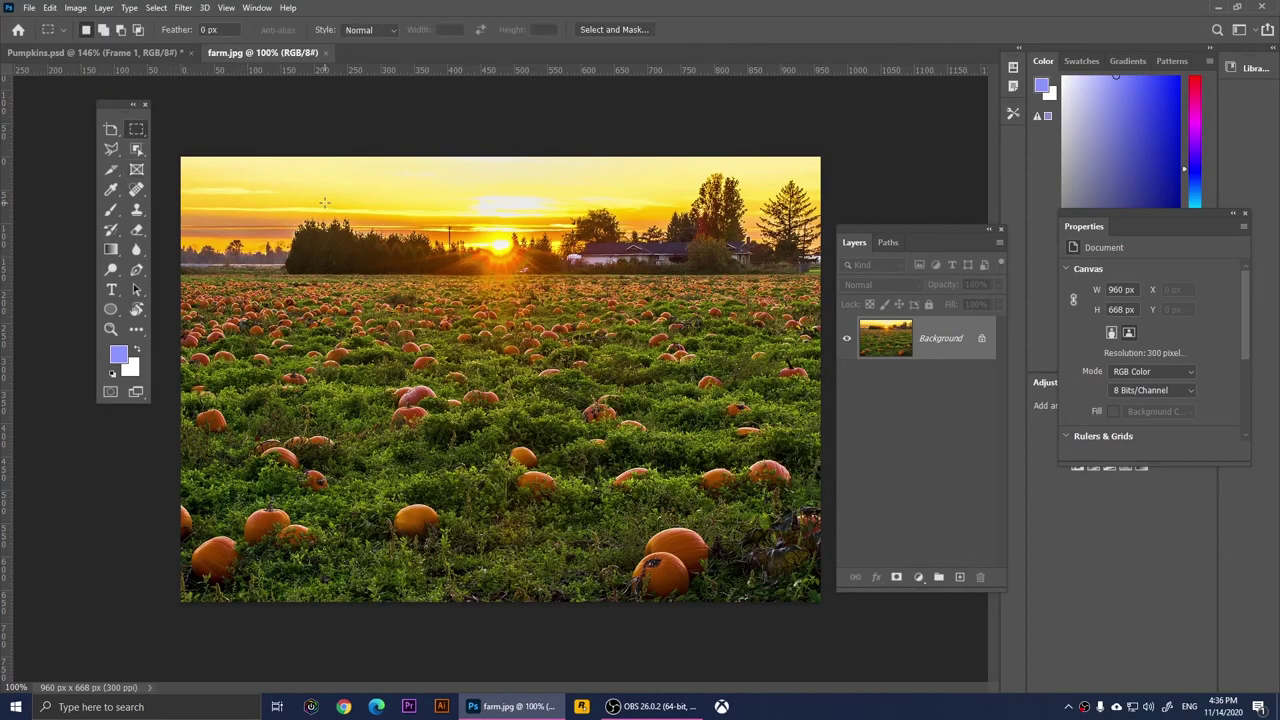
left_click_drag(254, 286, 618, 535)
left_click_drag(280, 178, 669, 388)
left_click(49, 7)
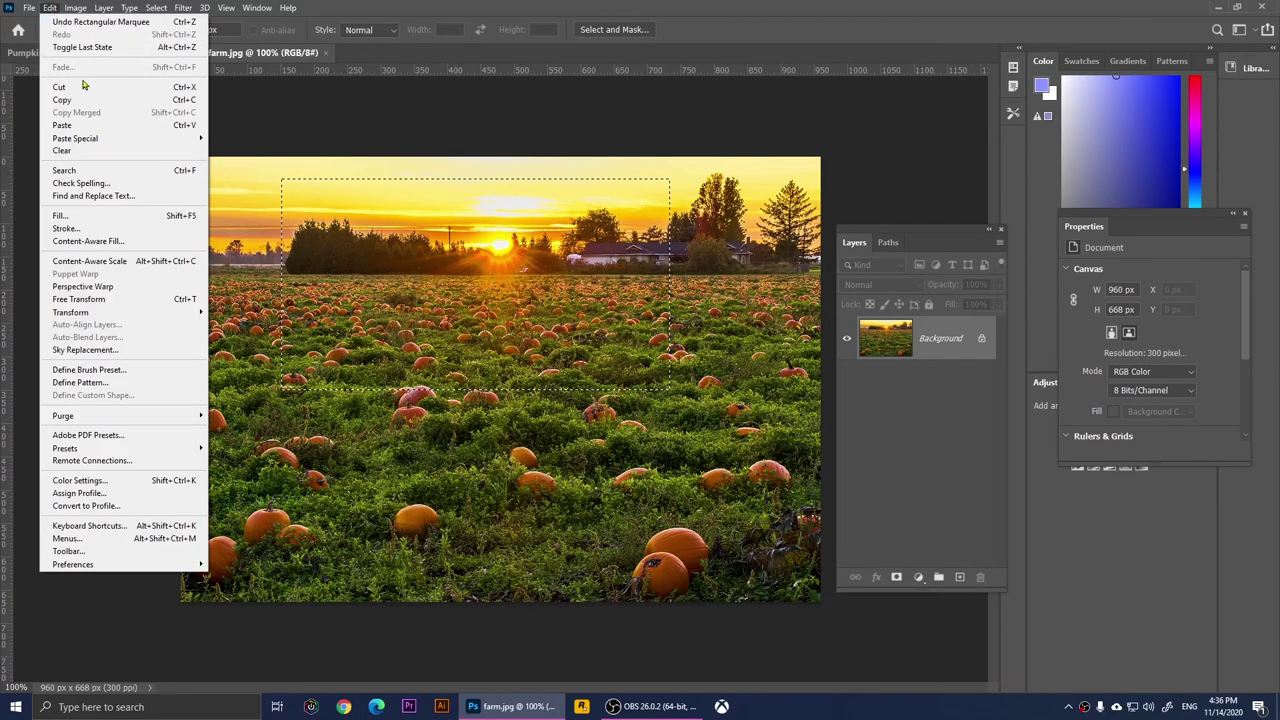
left_click(62, 99)
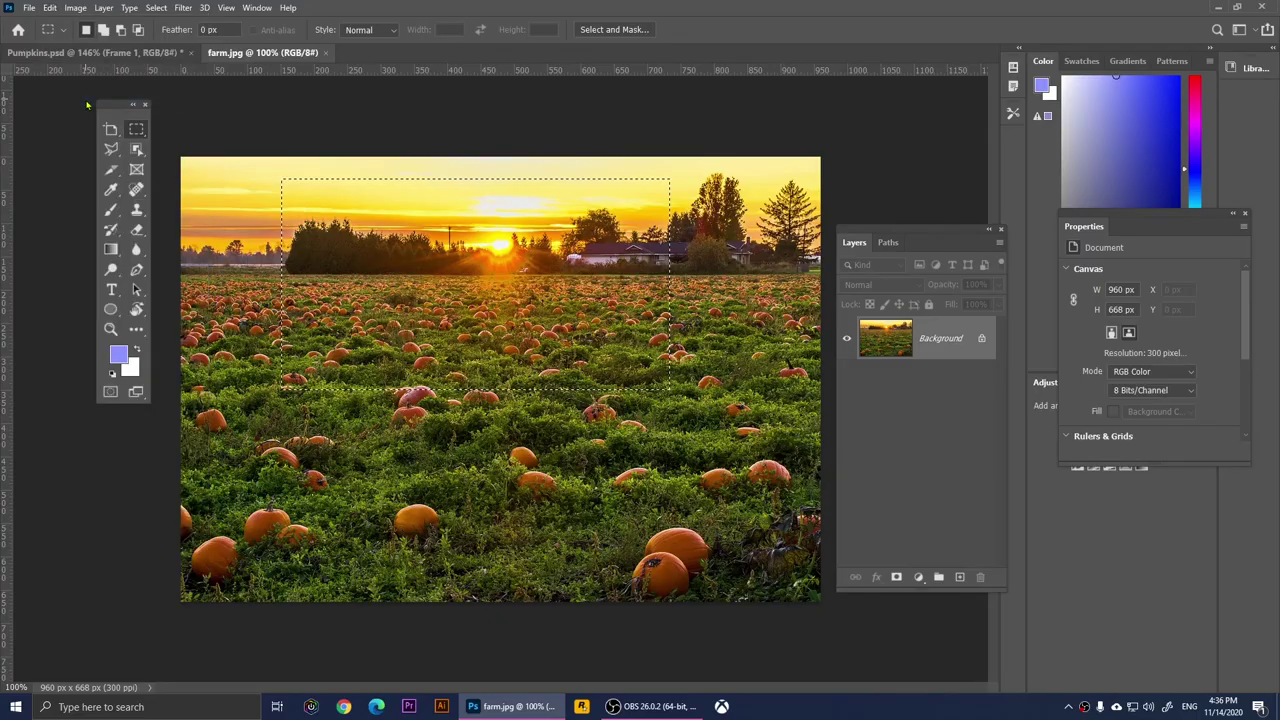
- Paste the copied farm area into the elliptical frame in Pumpkins.psd
left_click(79, 53)
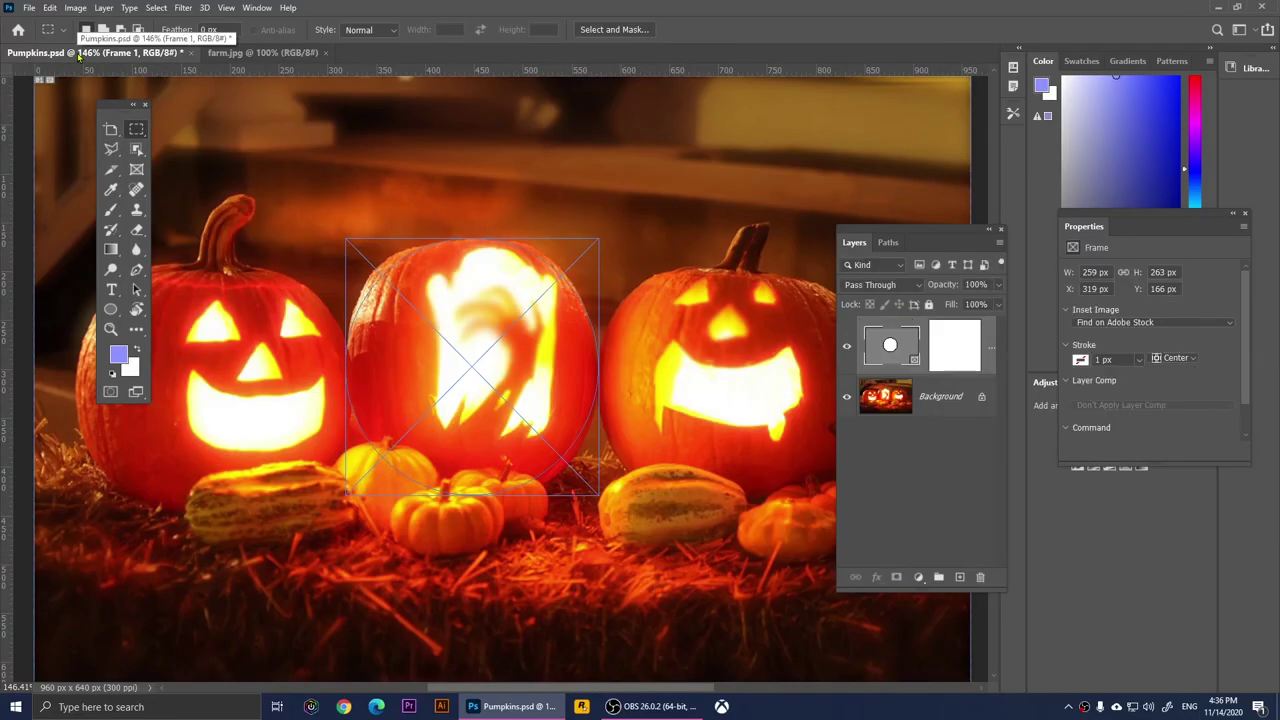
left_click(49, 7)
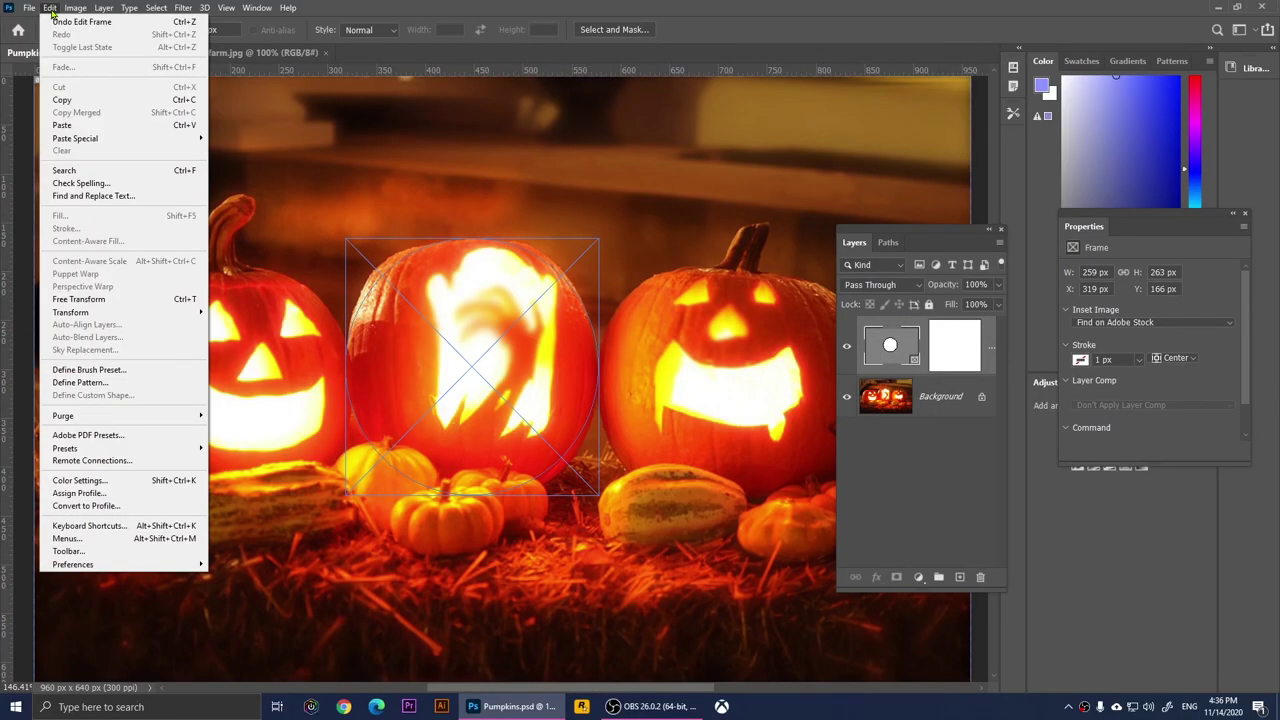
left_click(89, 124)
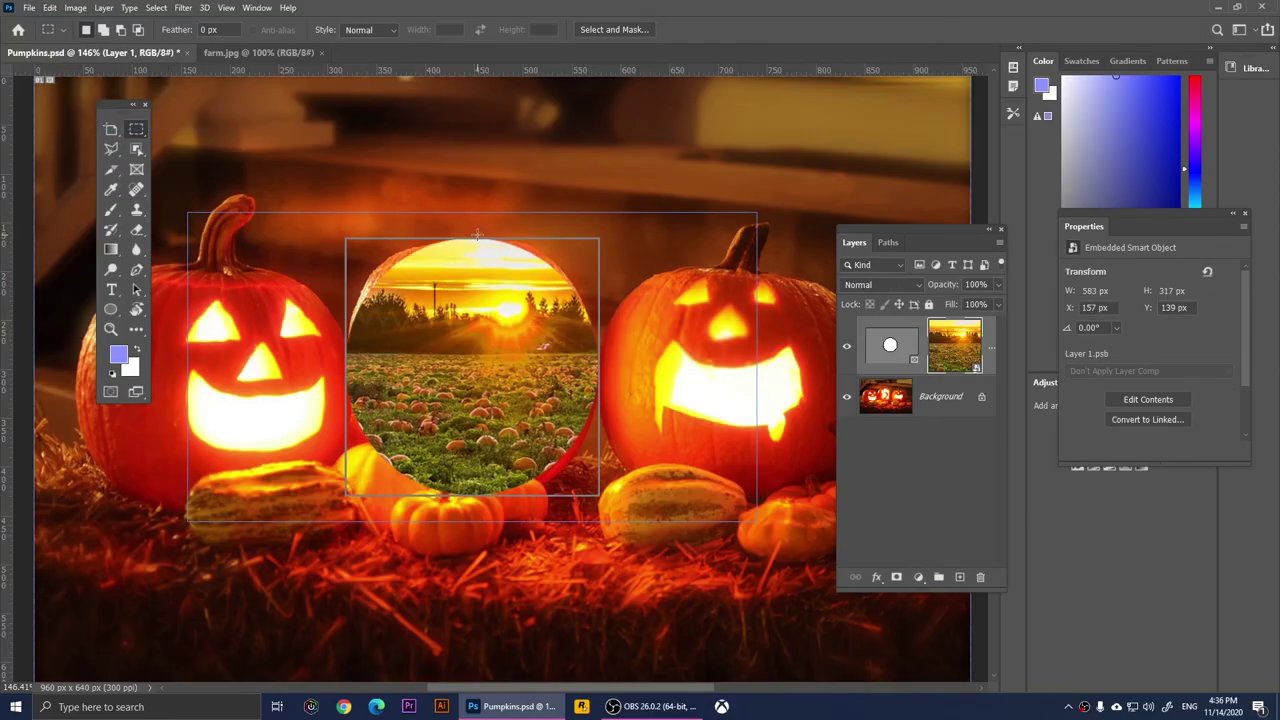
scroll(471, 262, "down", 3)
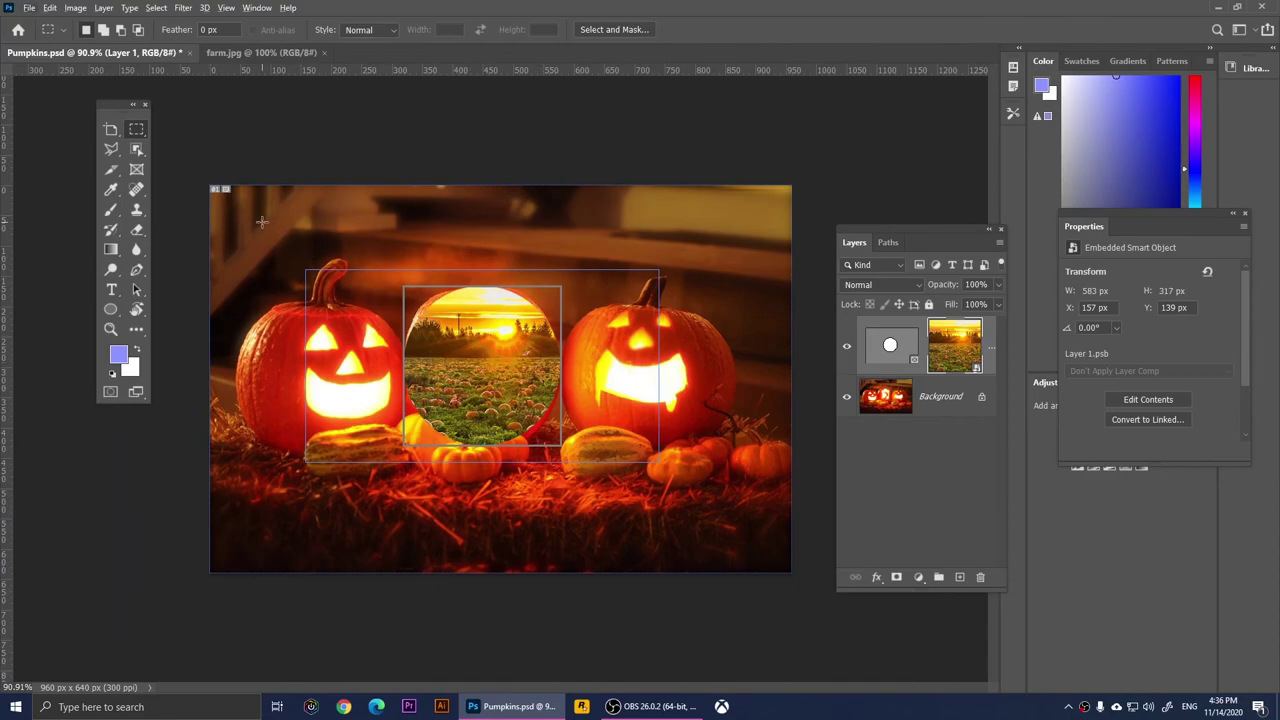
- Try repositioning the pasted farm picture inside the elliptical frame with the Move tool
left_click(111, 131)
left_click(173, 129)
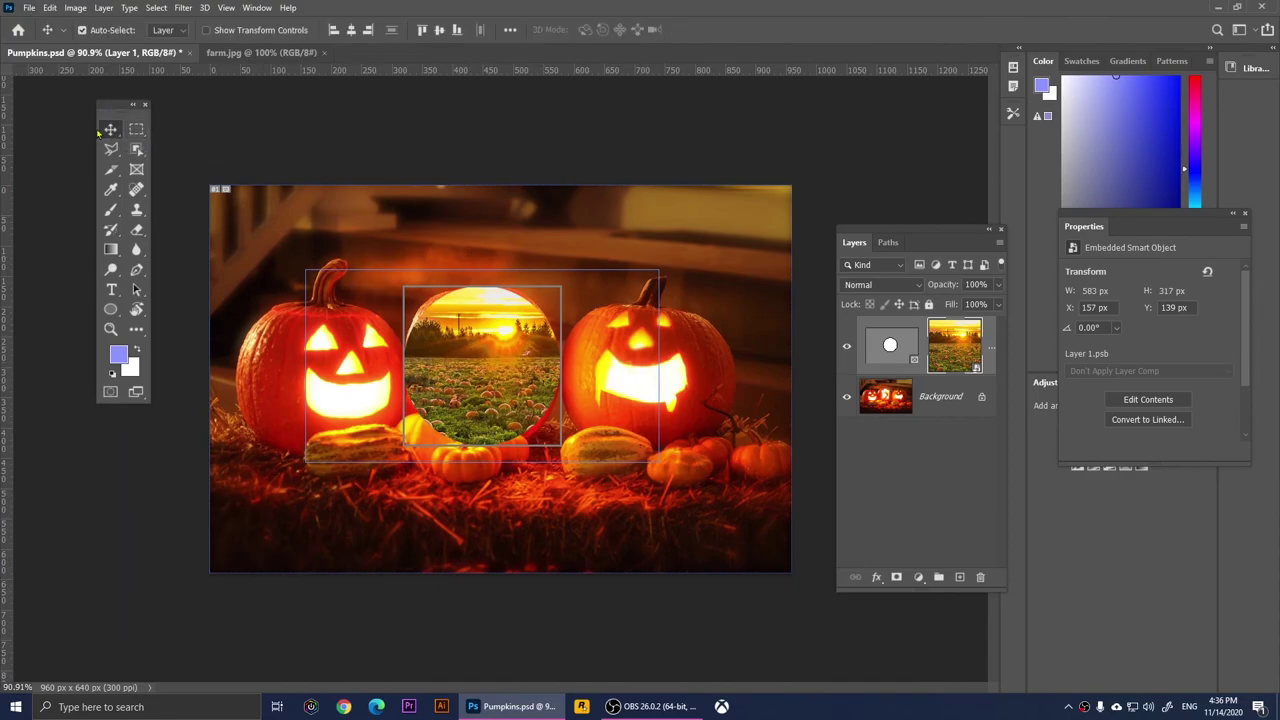
left_click_drag(468, 340, 490, 357)
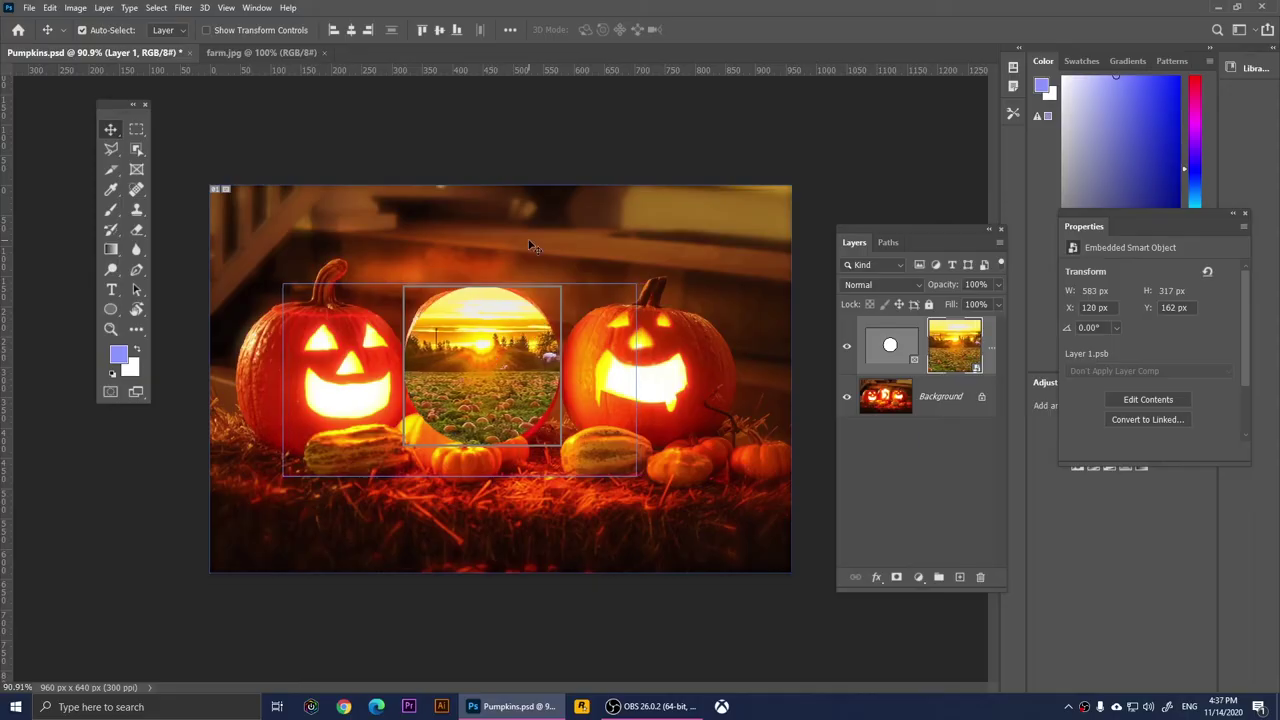
- Make the Background layer active, sample the left pumpkin's red with the Eyedropper, and inspect it in the Color Picker
key("l")
left_click(885, 396)
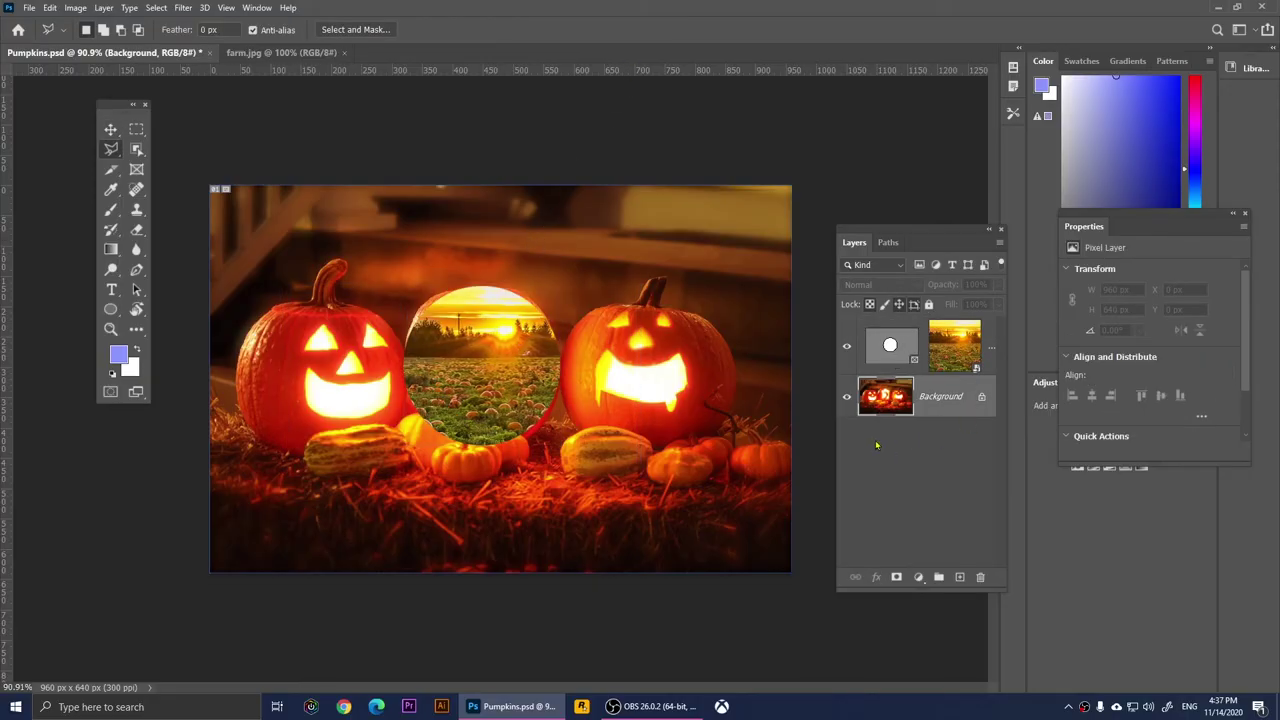
key("i")
left_click(478, 348)
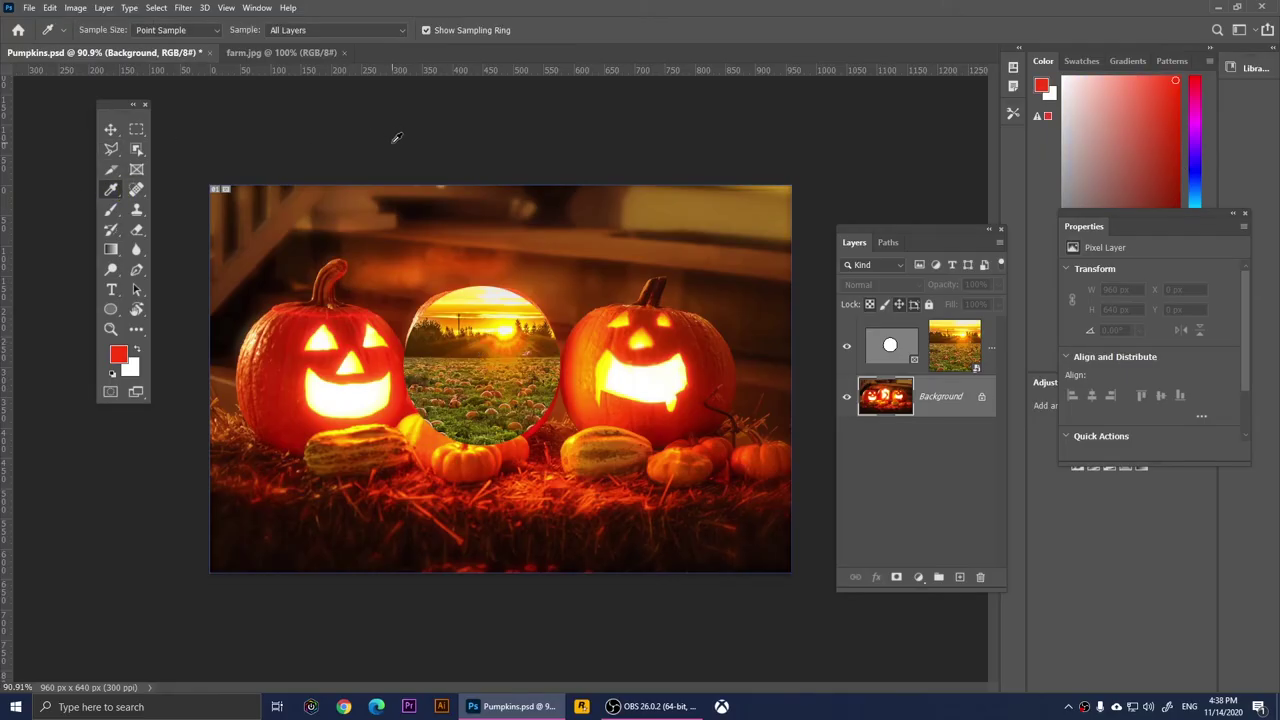
left_click(383, 357)
left_click(118, 355)
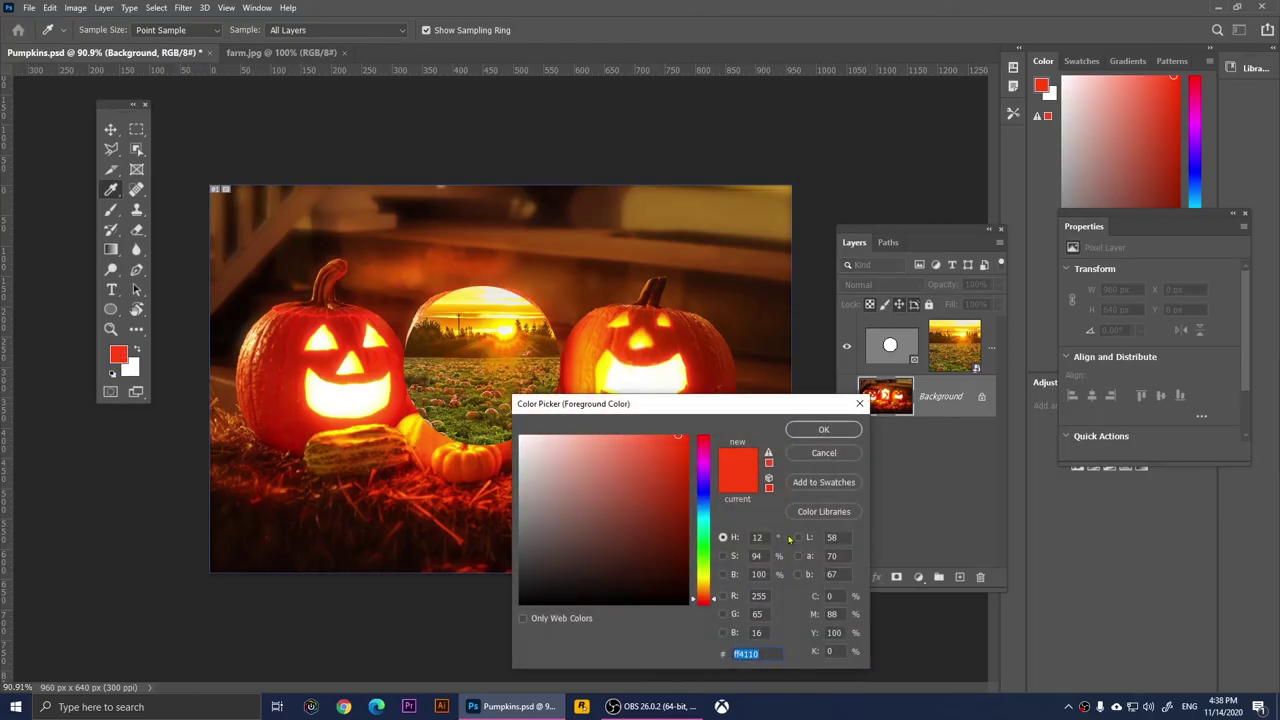
left_click(832, 431)
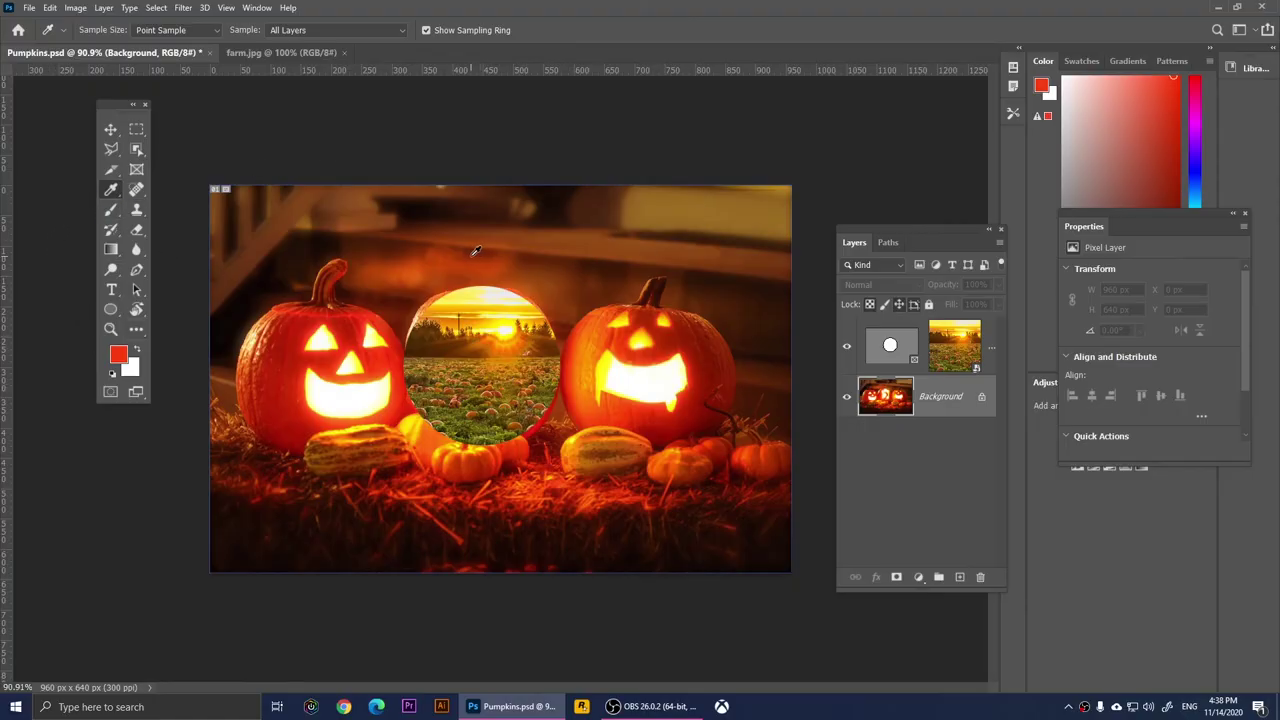
- Sample colours from the blurred background and the small pumpkin at the photo's right edge, and reset the foreground colour to black
left_click(323, 245)
left_click(457, 259)
left_click(383, 229)
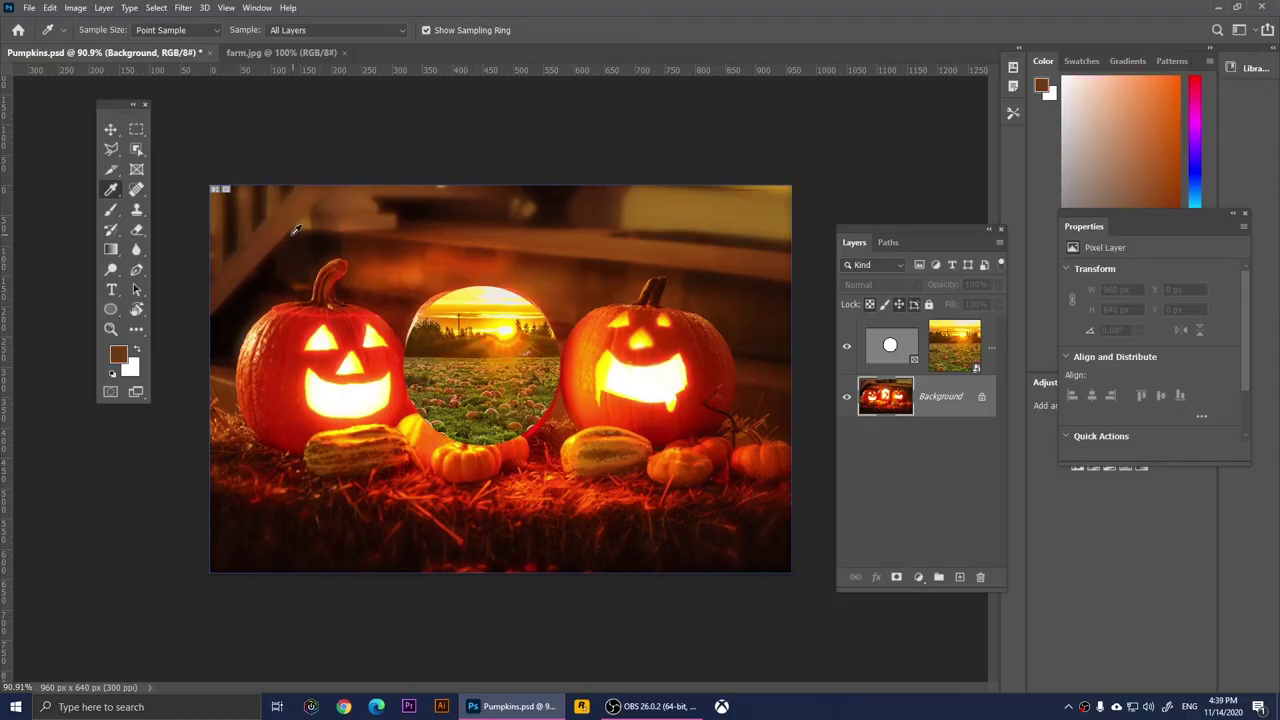
left_click(726, 217)
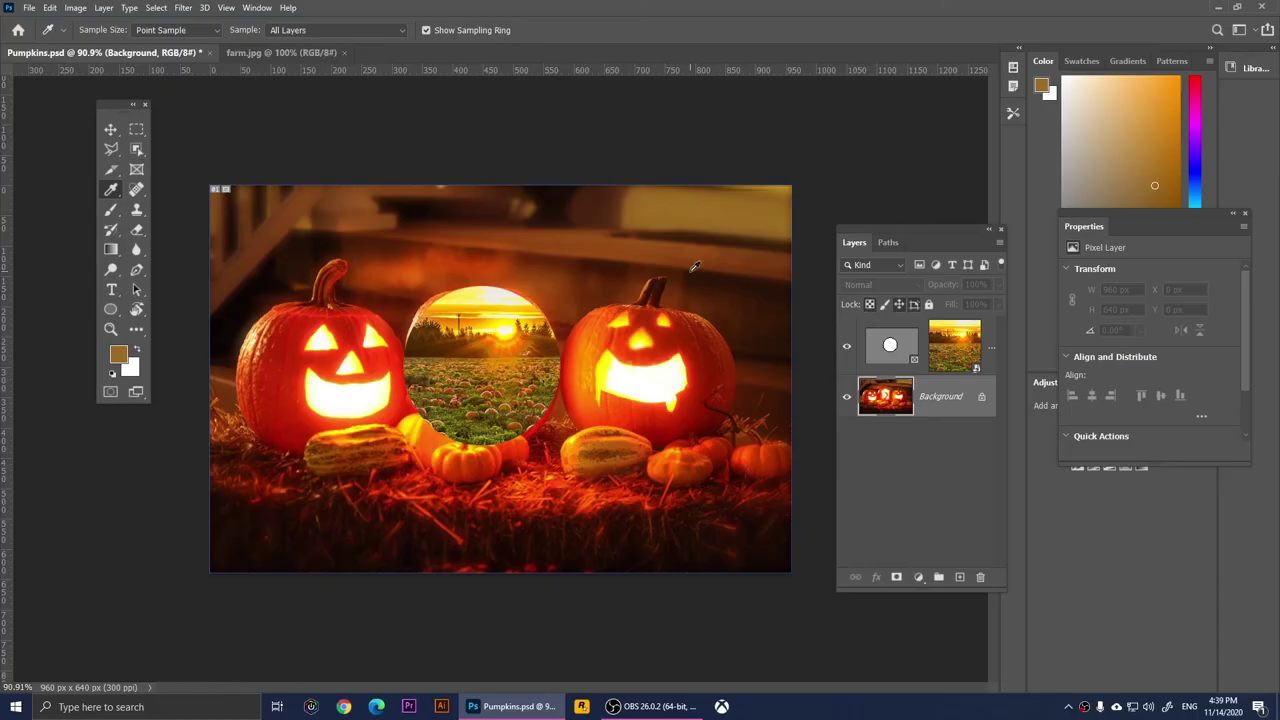
left_click(758, 460)
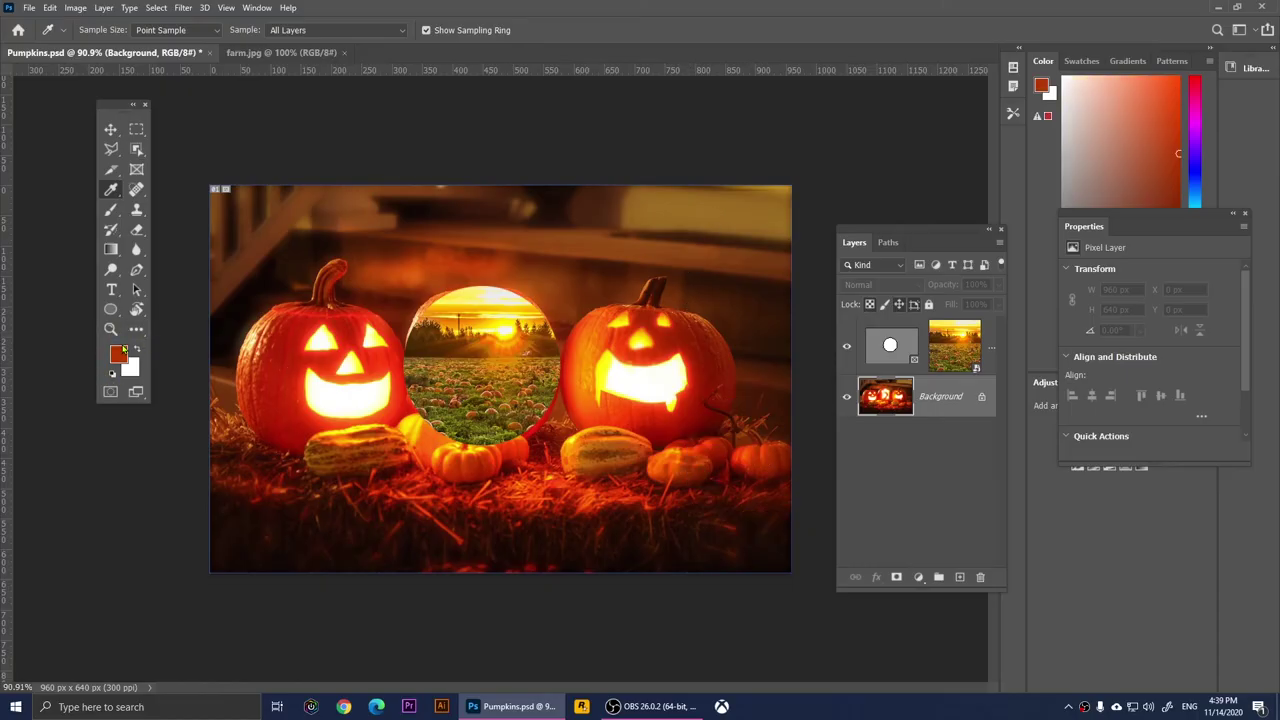
key("d")
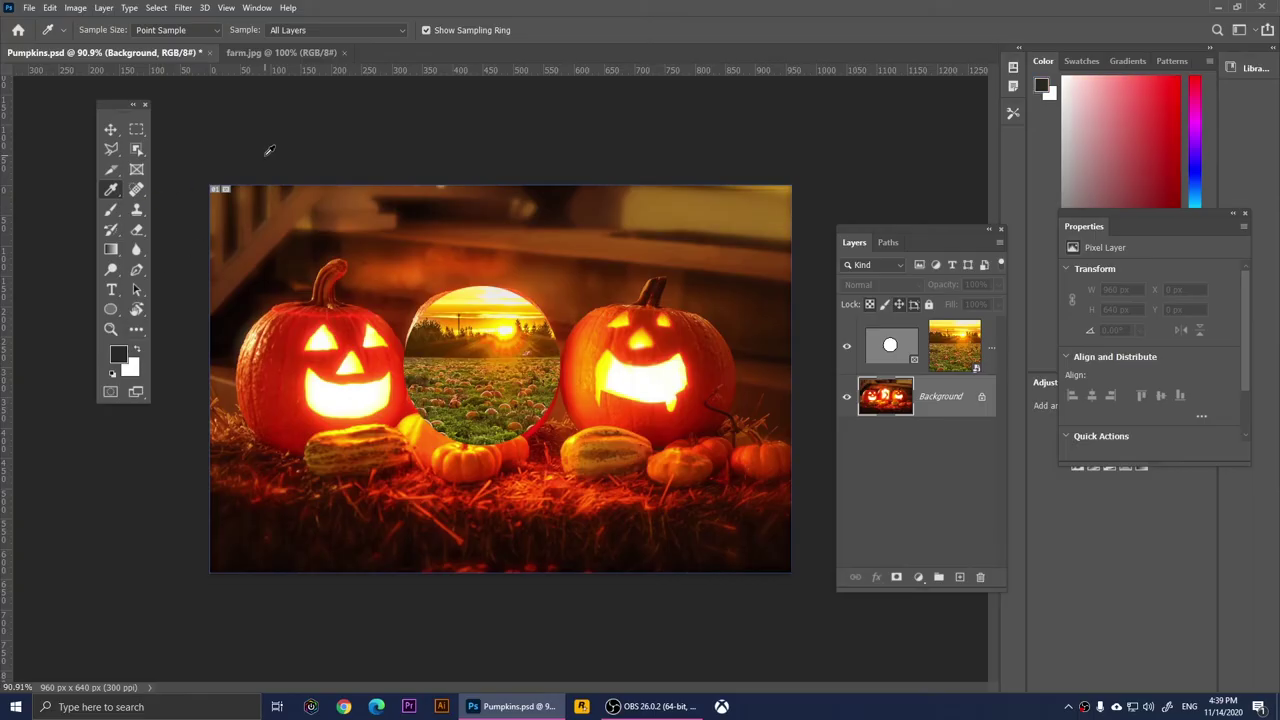
- Place two Color Sampler points on the photo, one beside the left pumpkin's stem and one in the framed farm sky
right_click(115, 200)
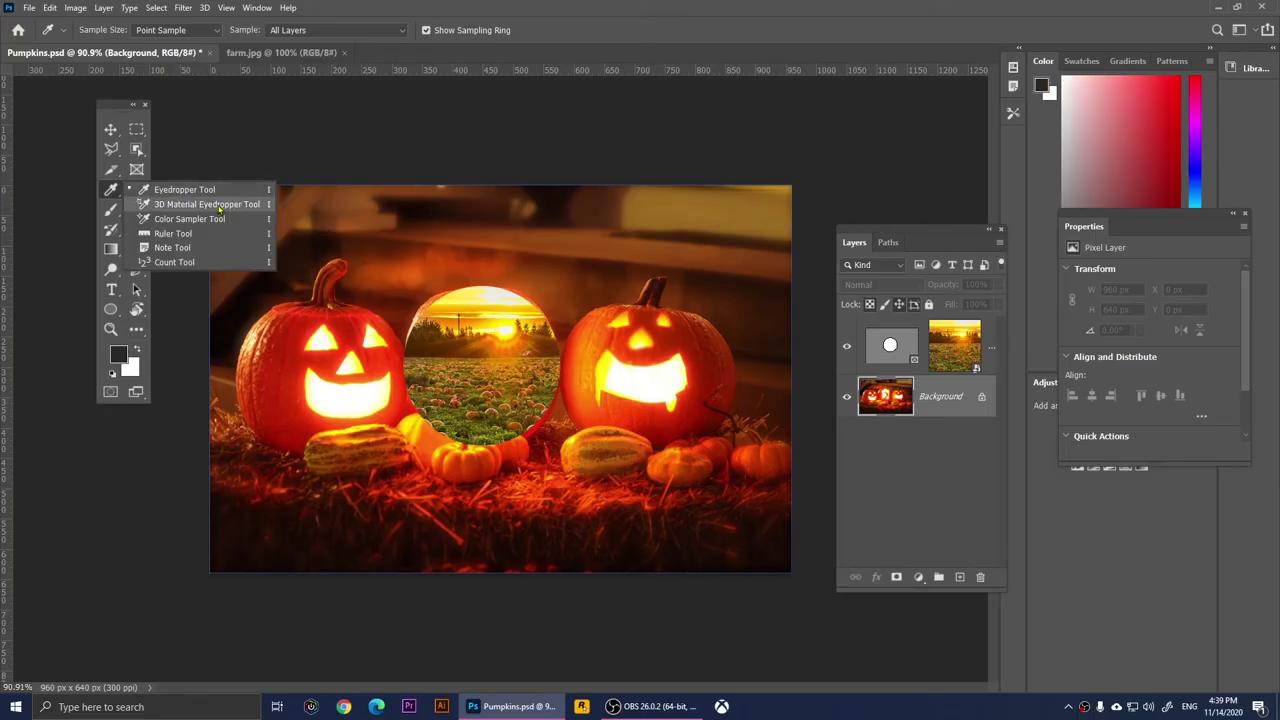
left_click(165, 207)
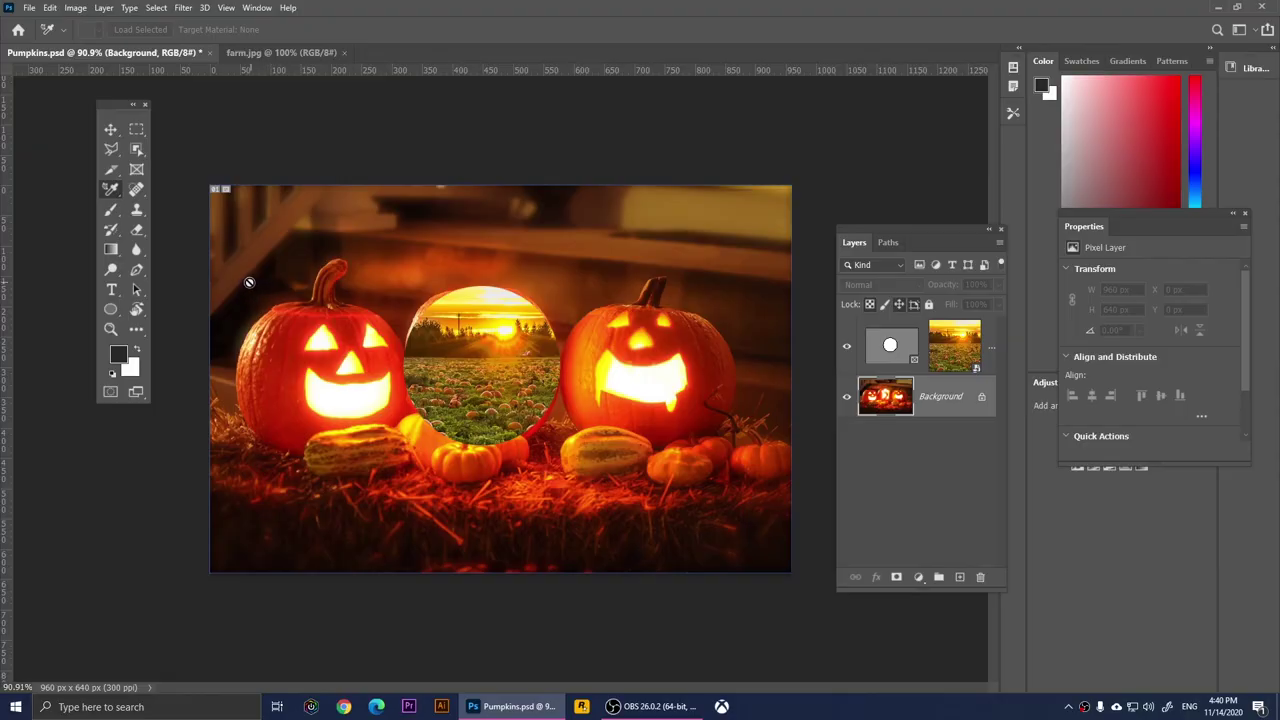
right_click(111, 189)
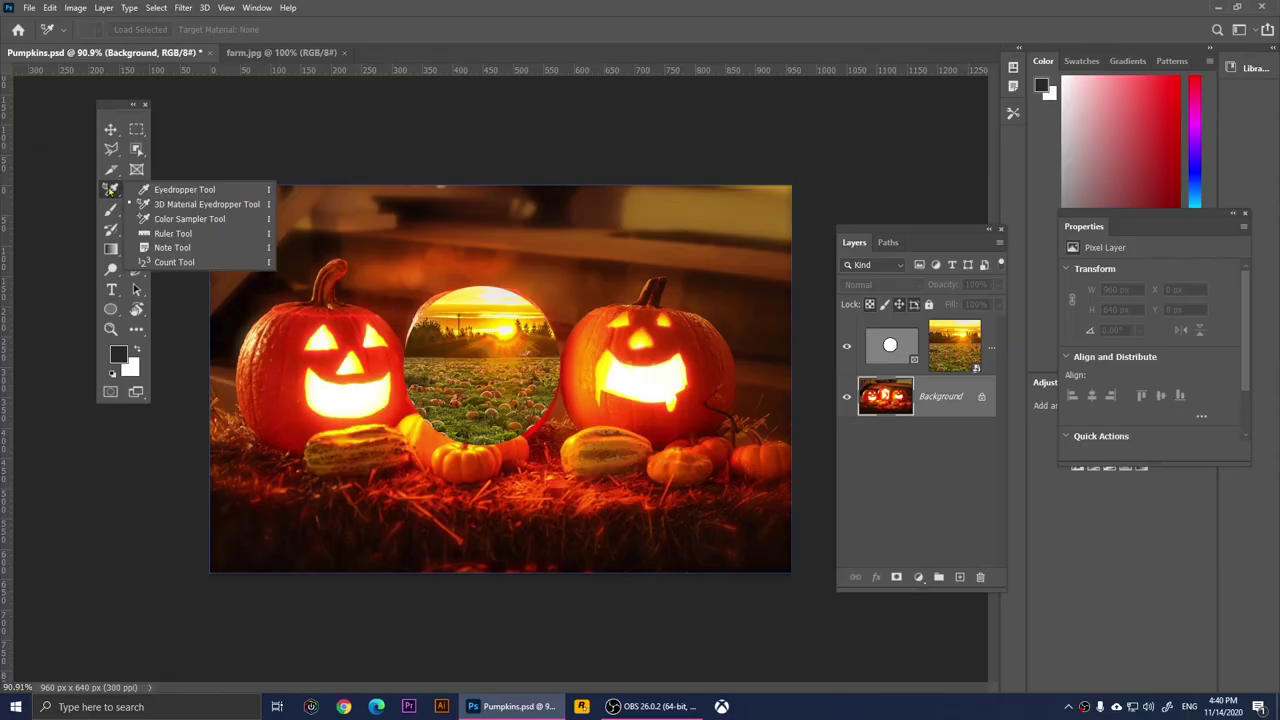
left_click(175, 219)
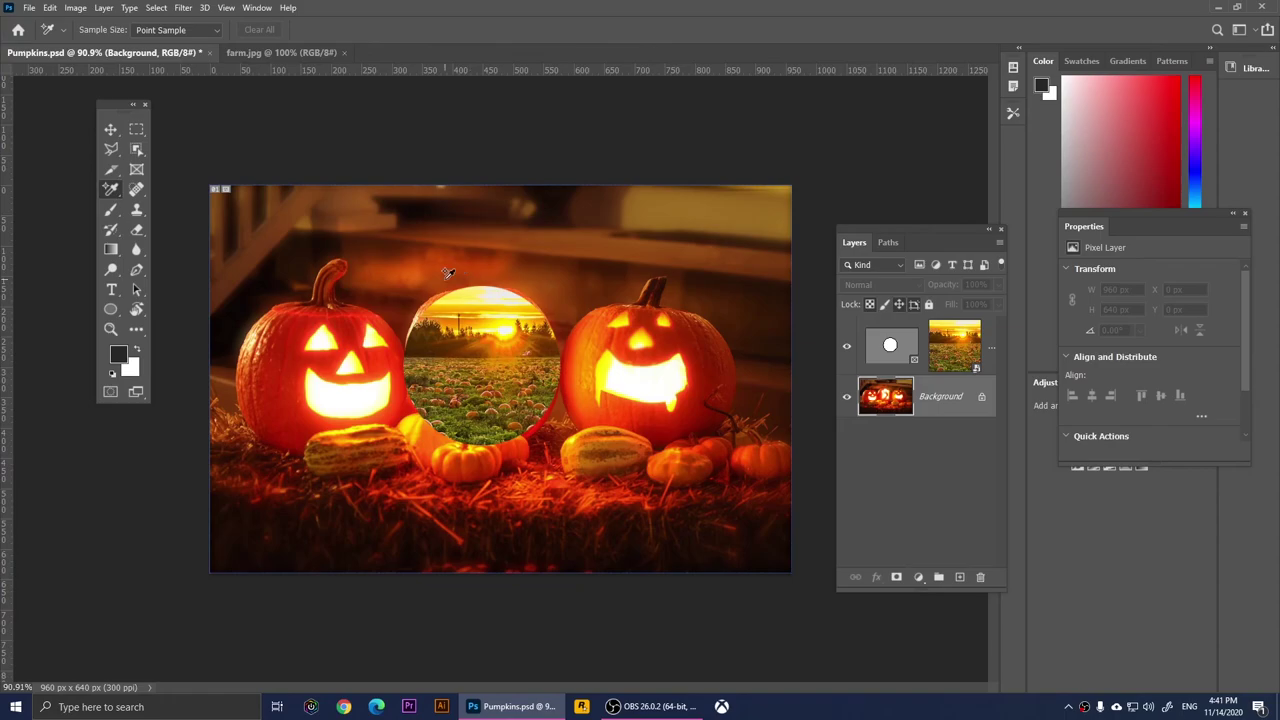
left_click(386, 260)
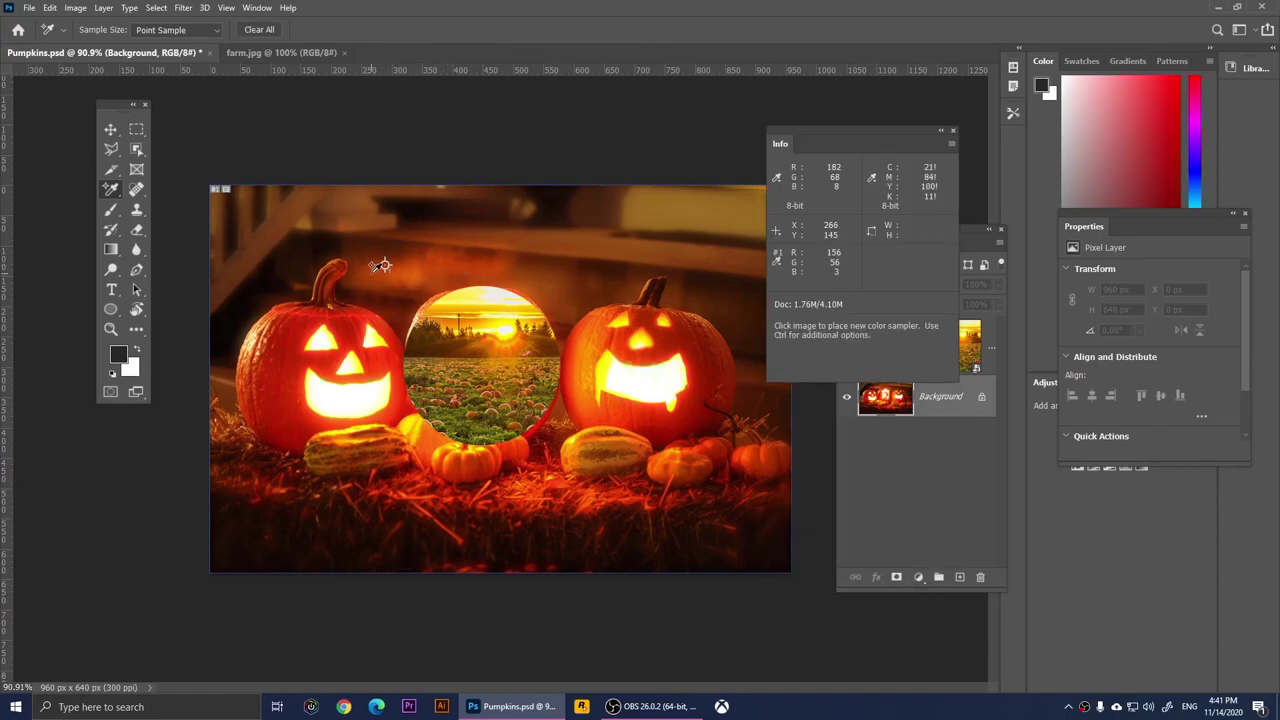
left_click_drag(846, 143, 876, 136)
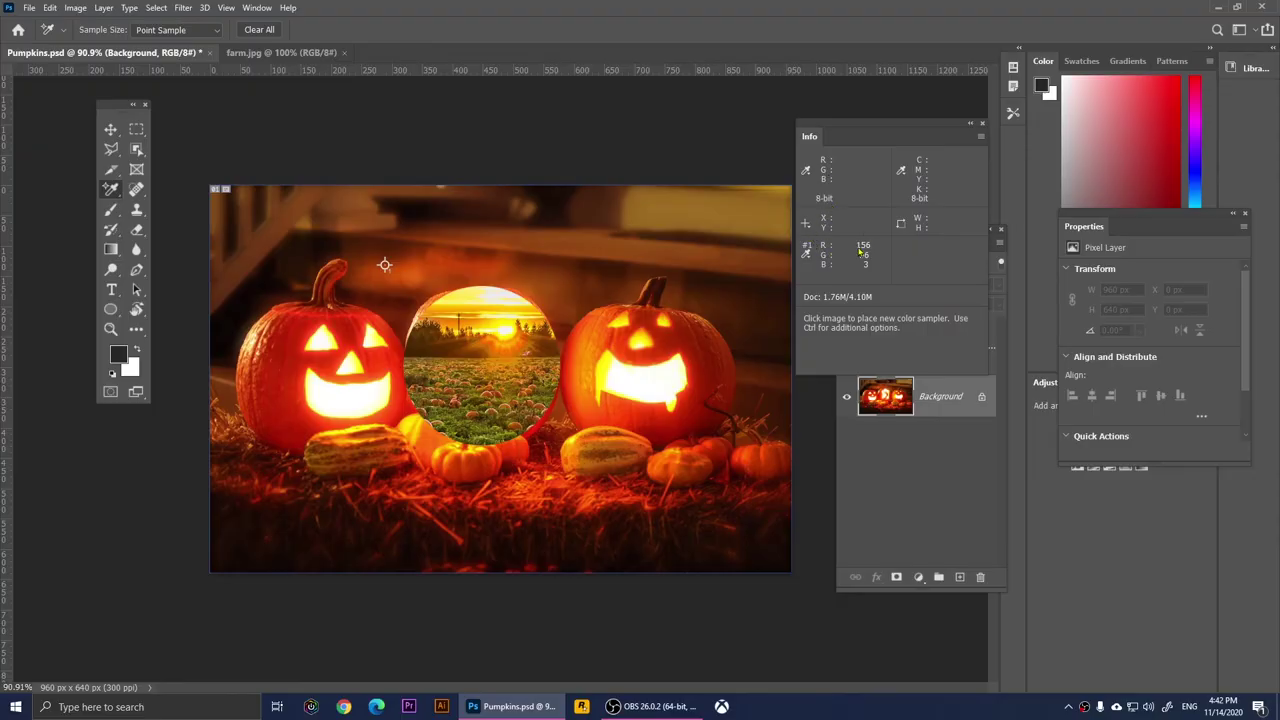
left_click(495, 303)
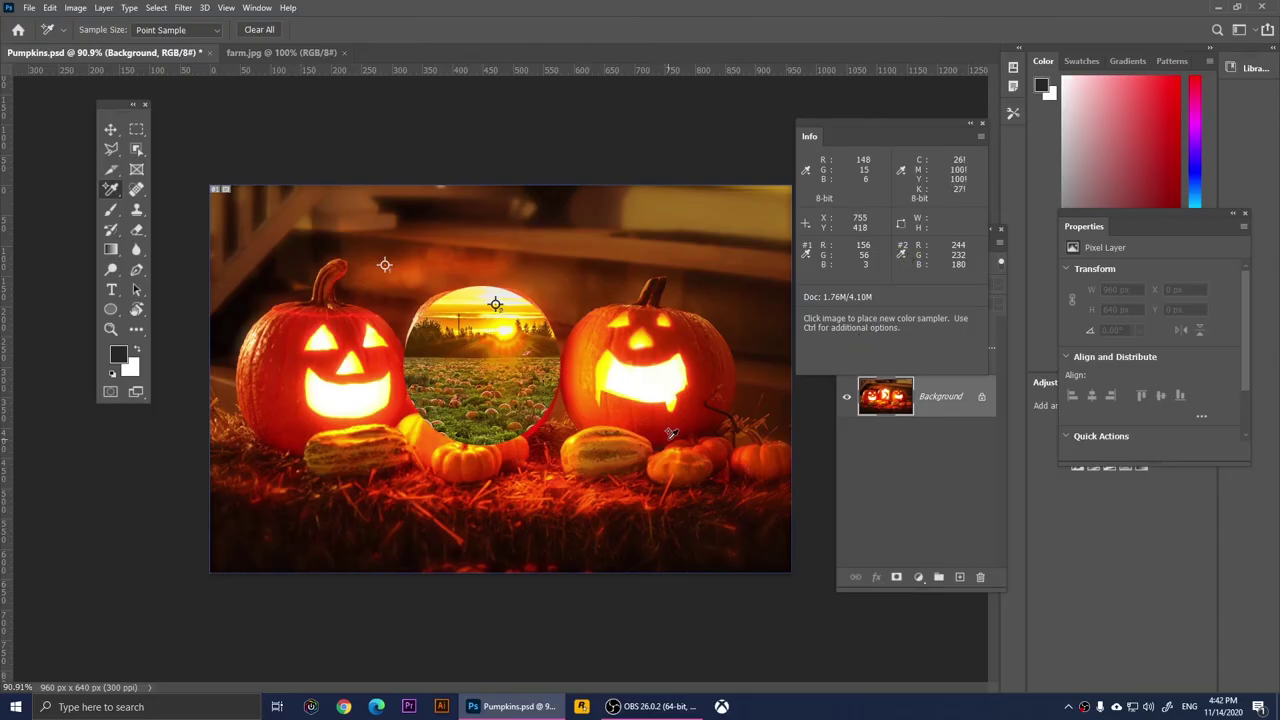
- Place five more Color Sampler points: three in the dark hay along the photo's bottom and two in the blurred background above the pumpkins
left_click(541, 543)
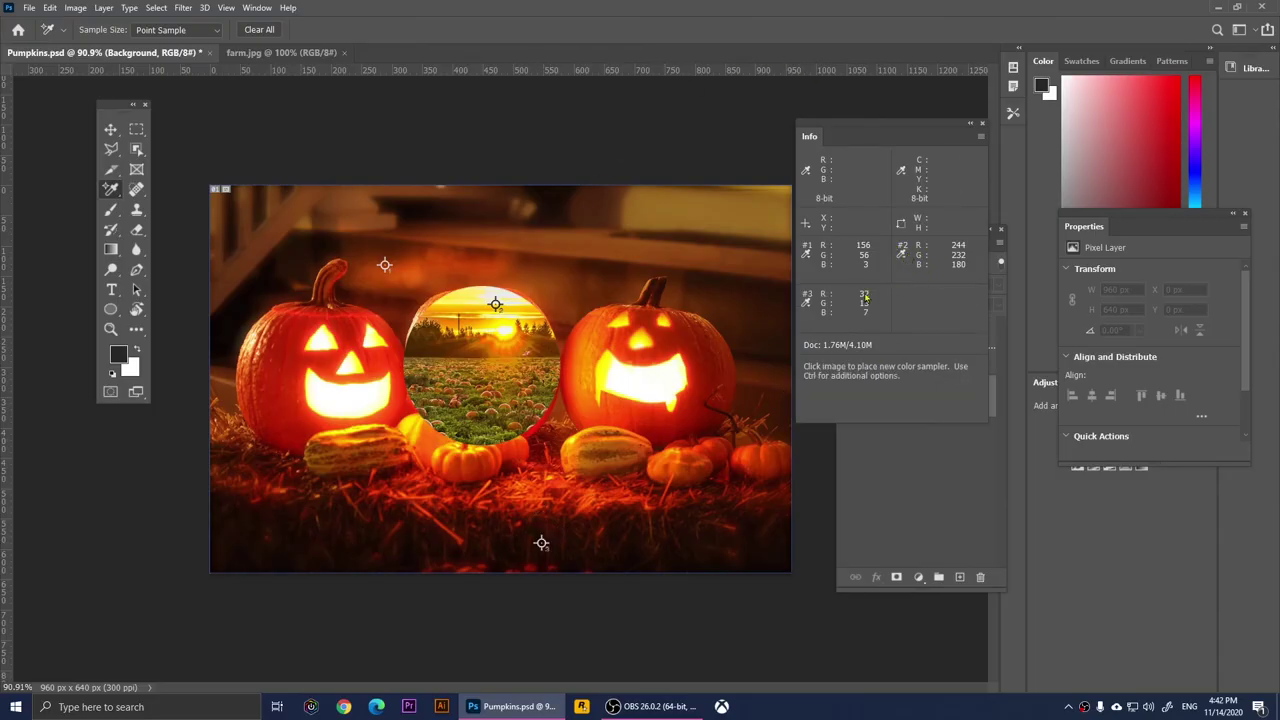
left_click(725, 551)
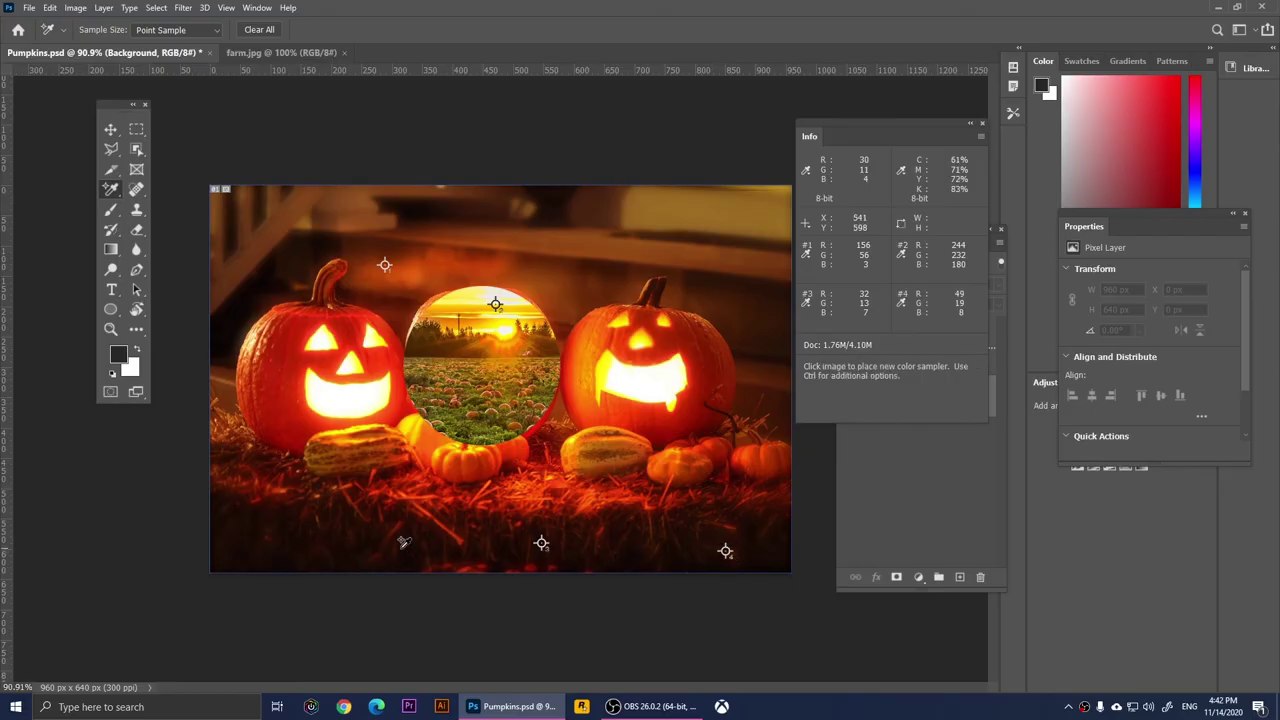
left_click(283, 531)
left_click(590, 268)
left_click(700, 231)
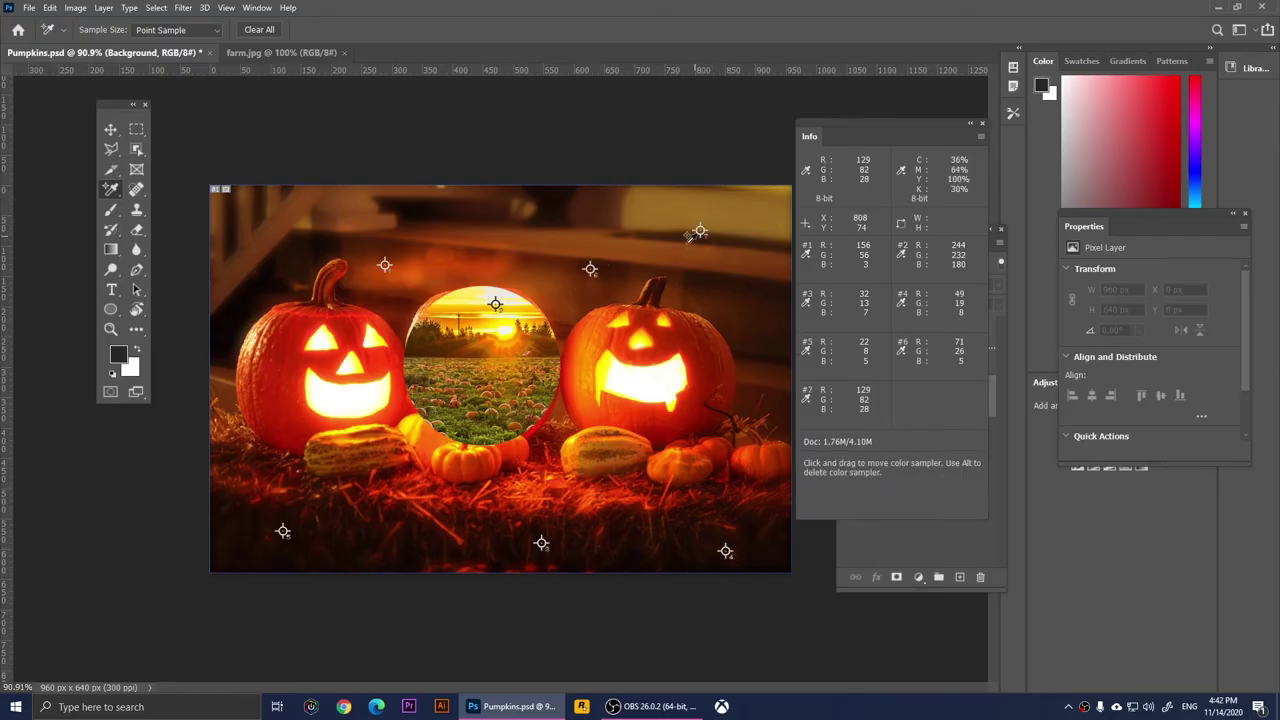
- Place Color Sampler points on the left pumpkin's eye, the frame's lower edge and the right pumpkin's mouth, and try adding an eleventh
left_click(364, 344)
left_click(492, 450)
left_click(668, 413)
left_click(640, 409)
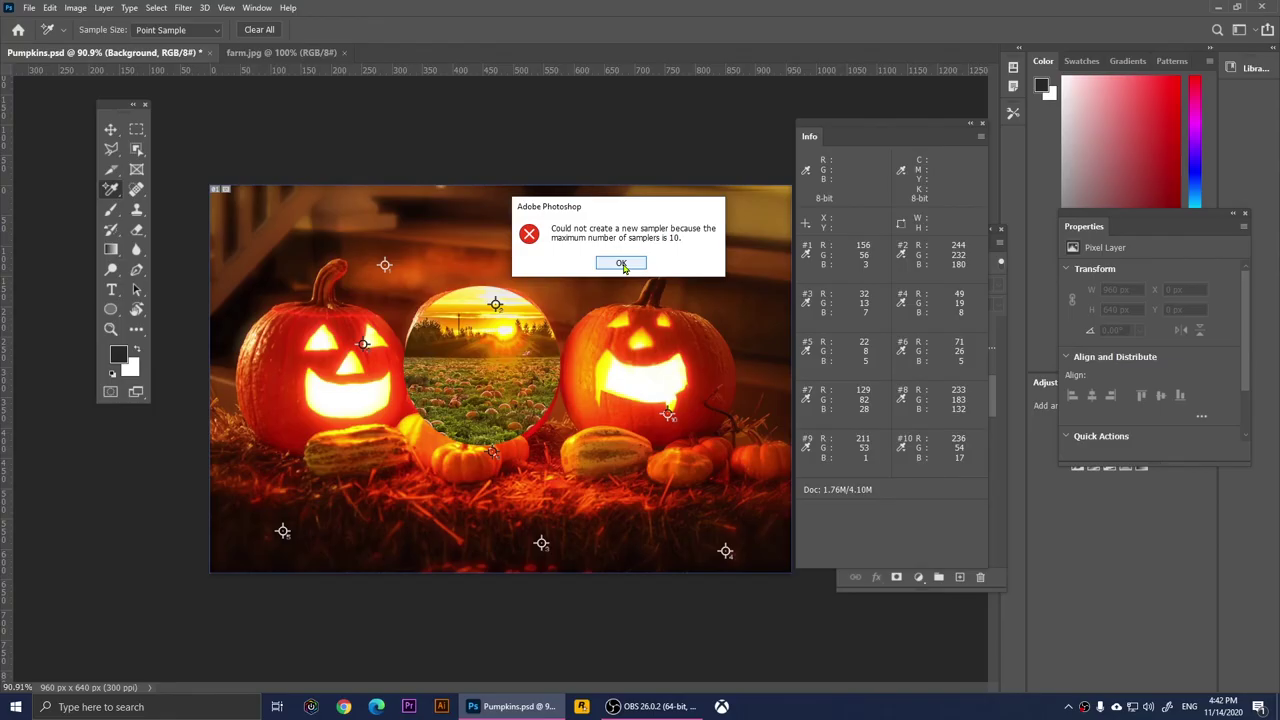
left_click(621, 264)
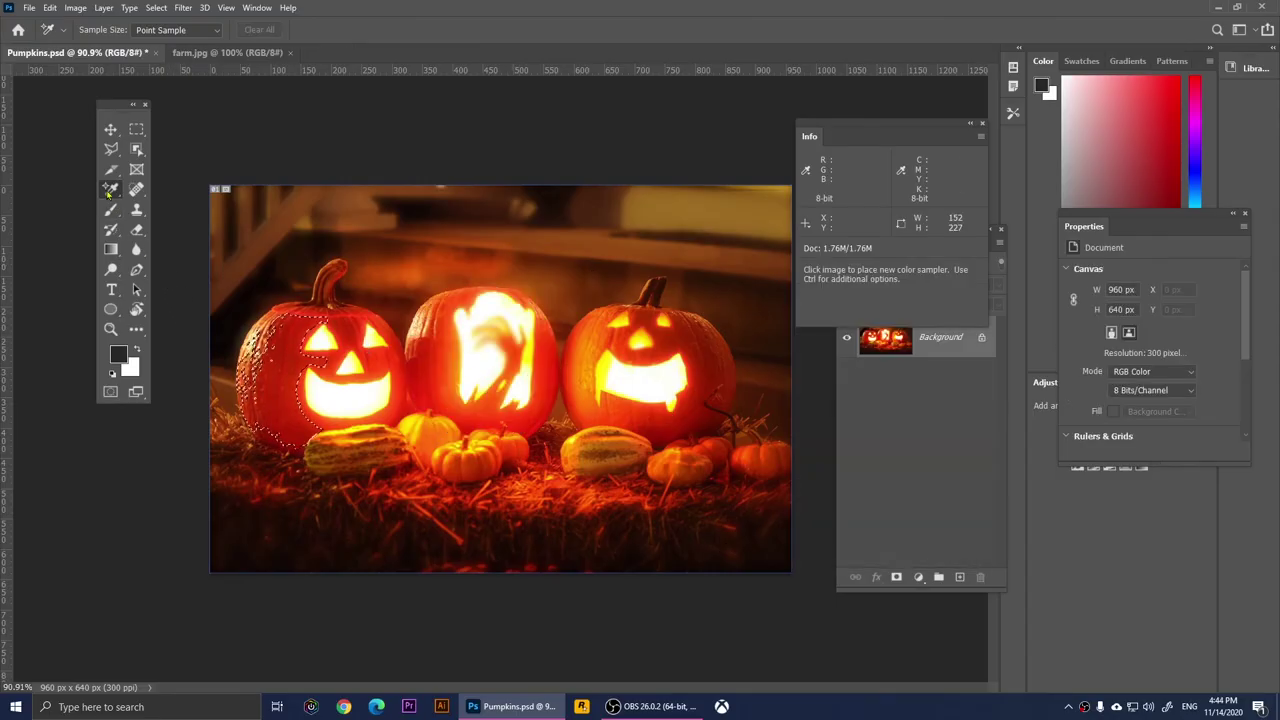
- Measure the horizontal distance from beside the left pumpkin's stem to the right pumpkin's stem with the Ruler tool
right_click(108, 193)
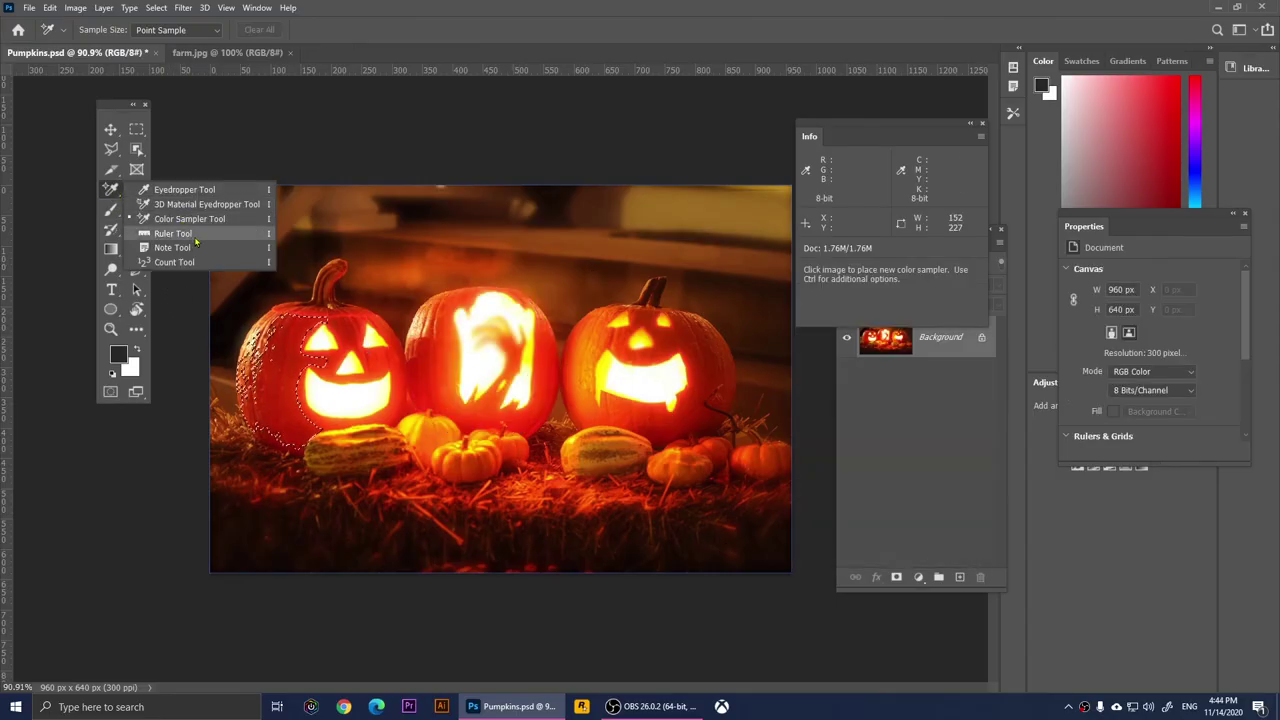
left_click(173, 234)
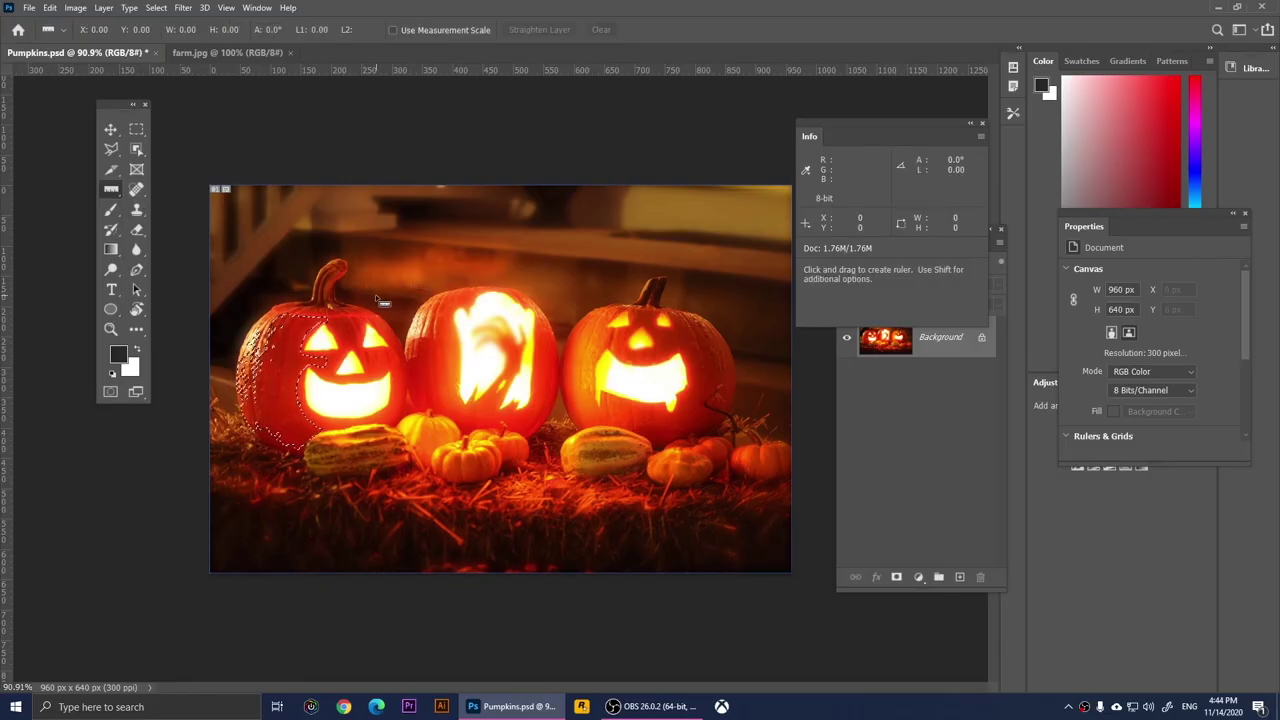
left_click_drag(355, 291, 671, 293)
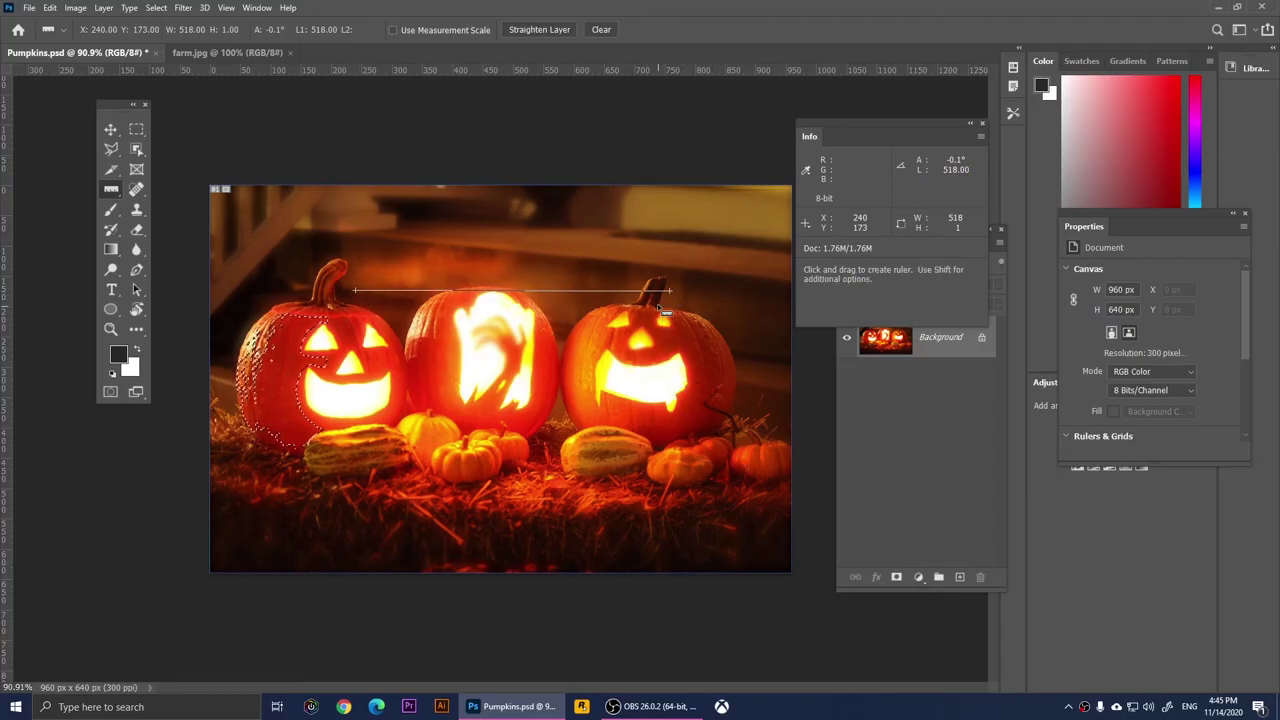
mouse_move(671, 293)
left_mouse_down()
mouse_move(676, 390)
mouse_move(674, 297)
left_mouse_up()
- Measure a diagonal and a vertical distance at the middle pumpkin, and remeasure the span between the two outer pumpkins' stems
mouse_move(667, 433)
left_mouse_down()
mouse_move(667, 292)
mouse_move(522, 280)
left_mouse_up()
left_click_drag(485, 452, 485, 340)
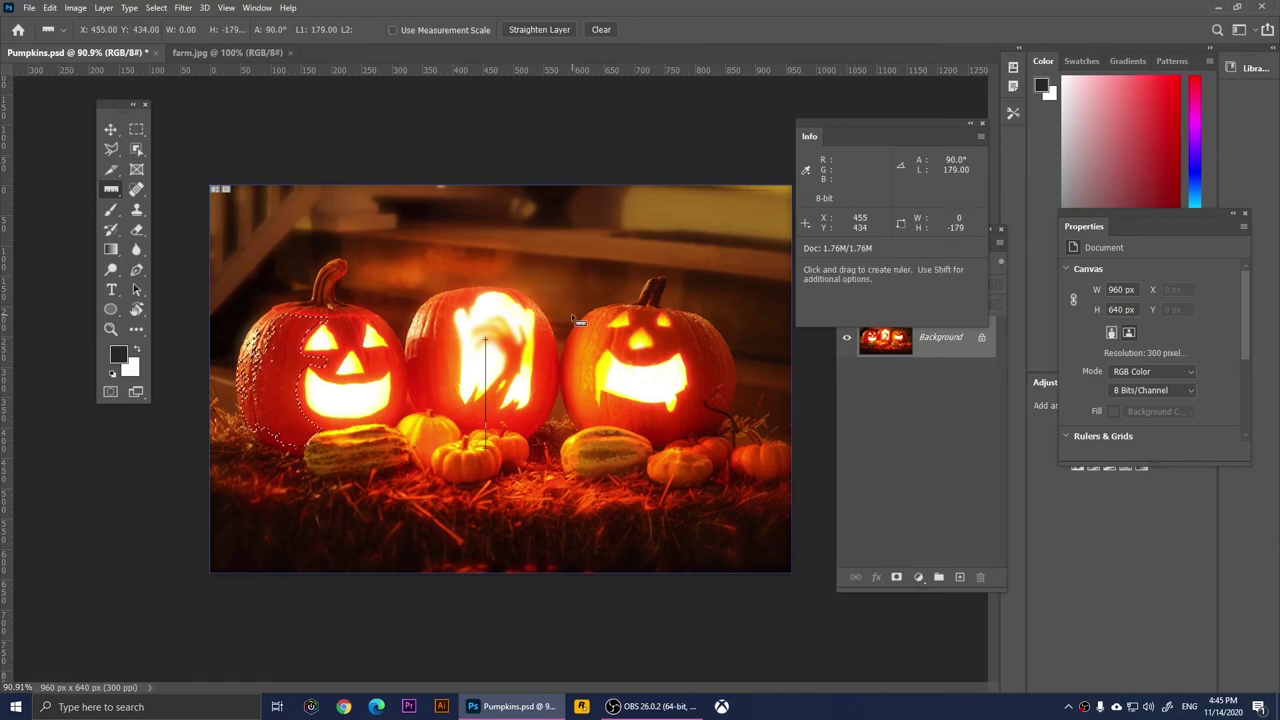
left_click_drag(334, 294, 636, 292)
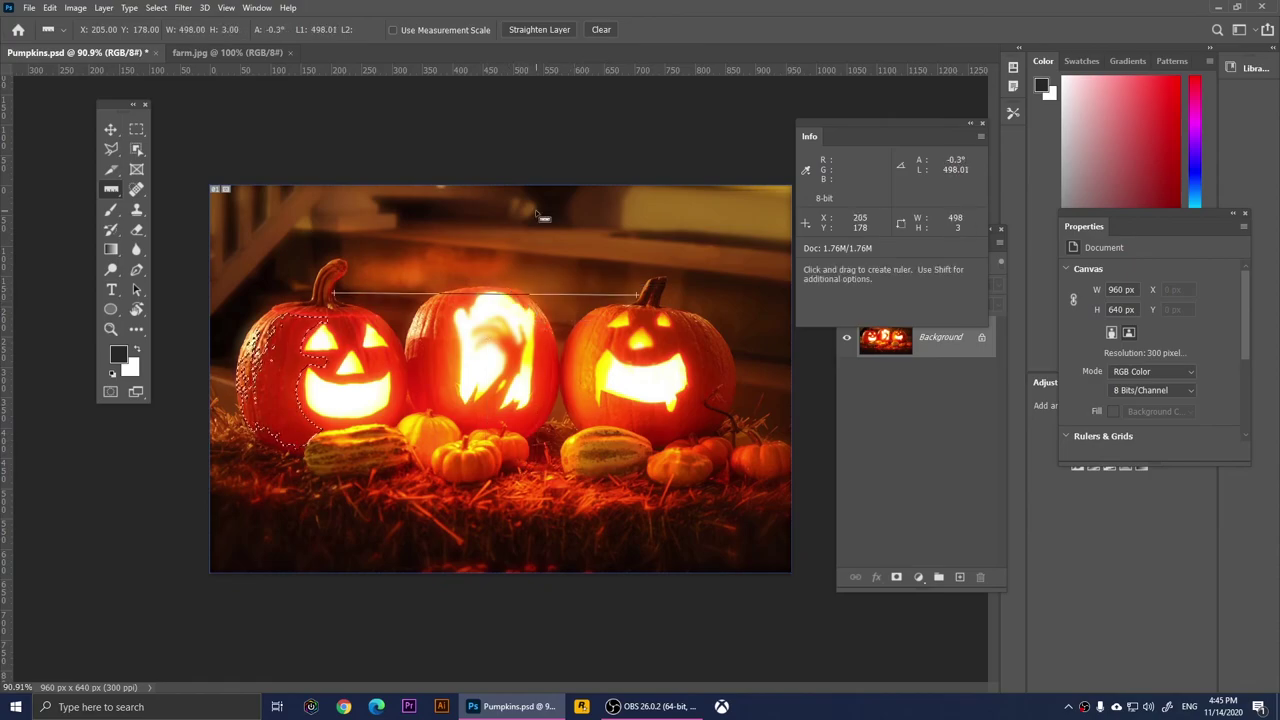
right_click(287, 216)
- Place a note on the canvas above the photo reading "Please change the color to red", and delete it
right_click(112, 191)
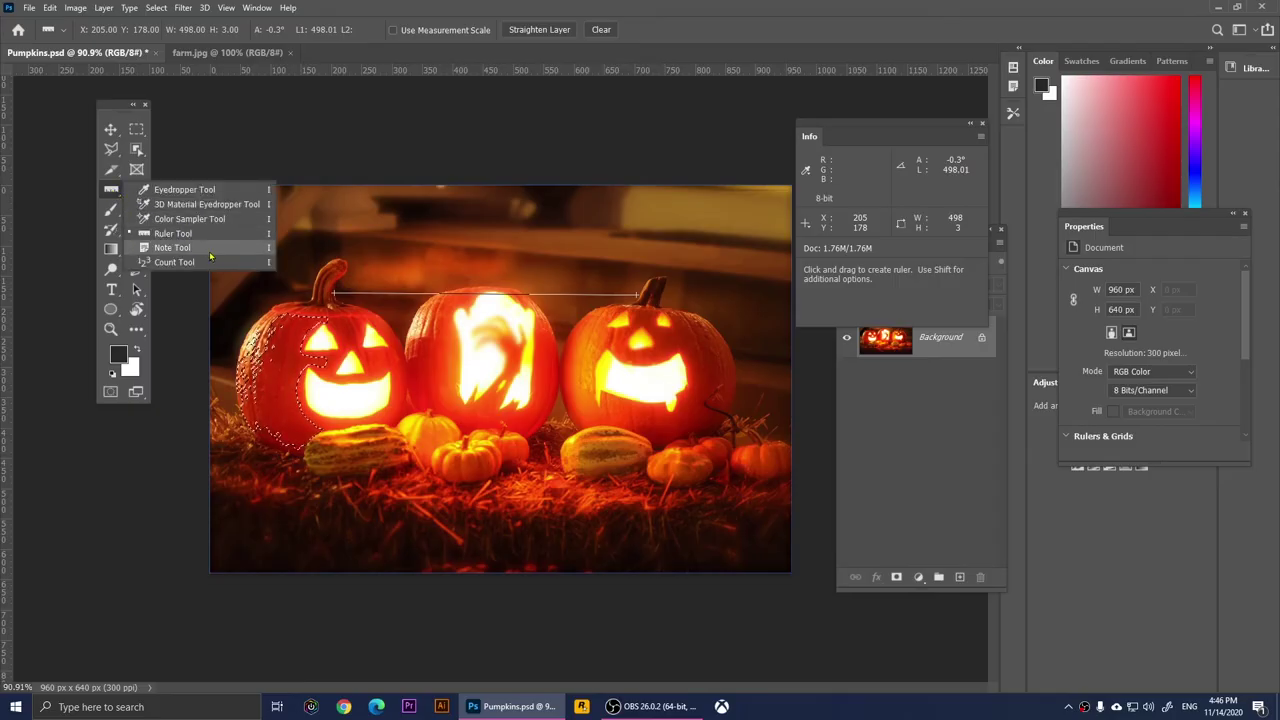
left_click(172, 248)
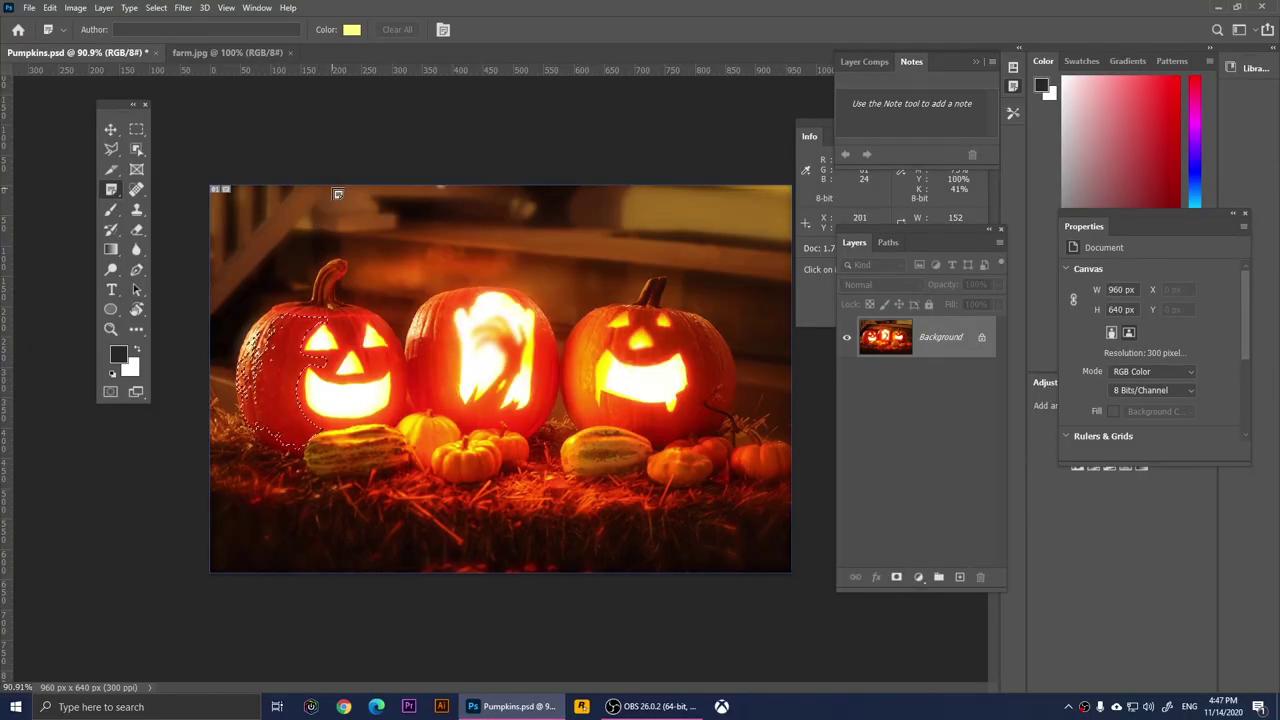
left_click(311, 121)
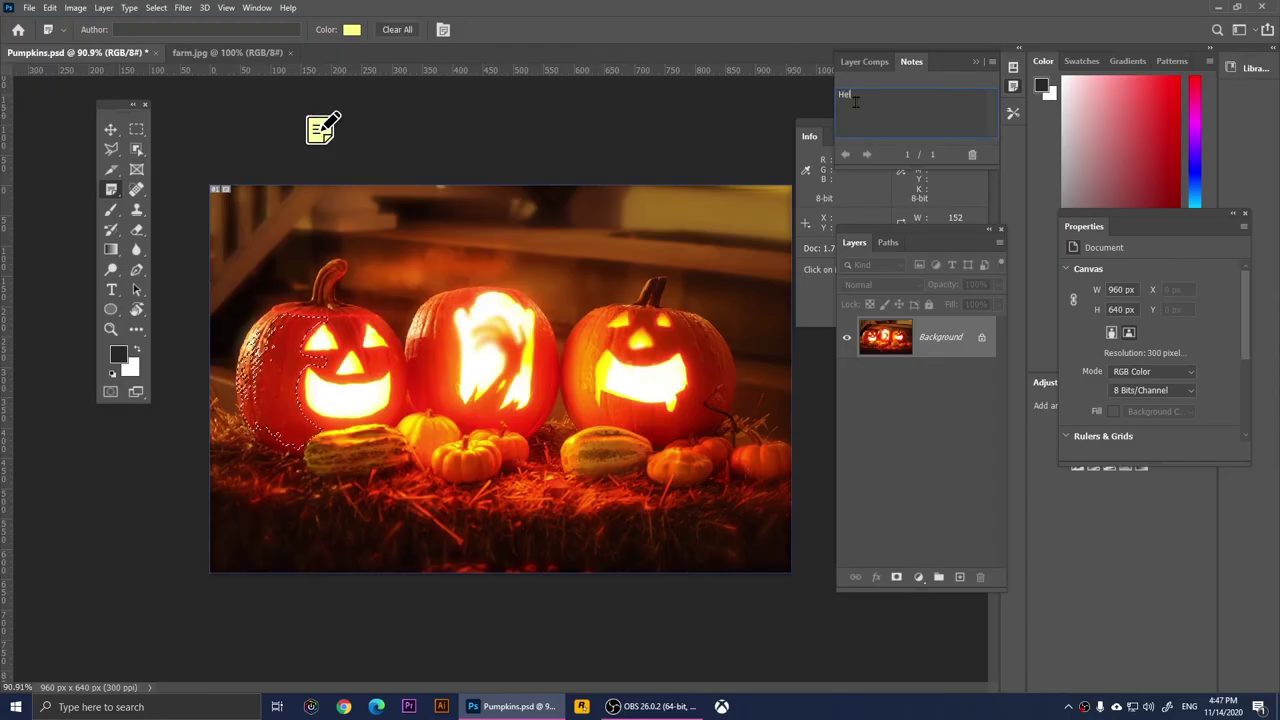
type("He")
key("BackSpace")
key("BackSpace")
type("Please change the color ")
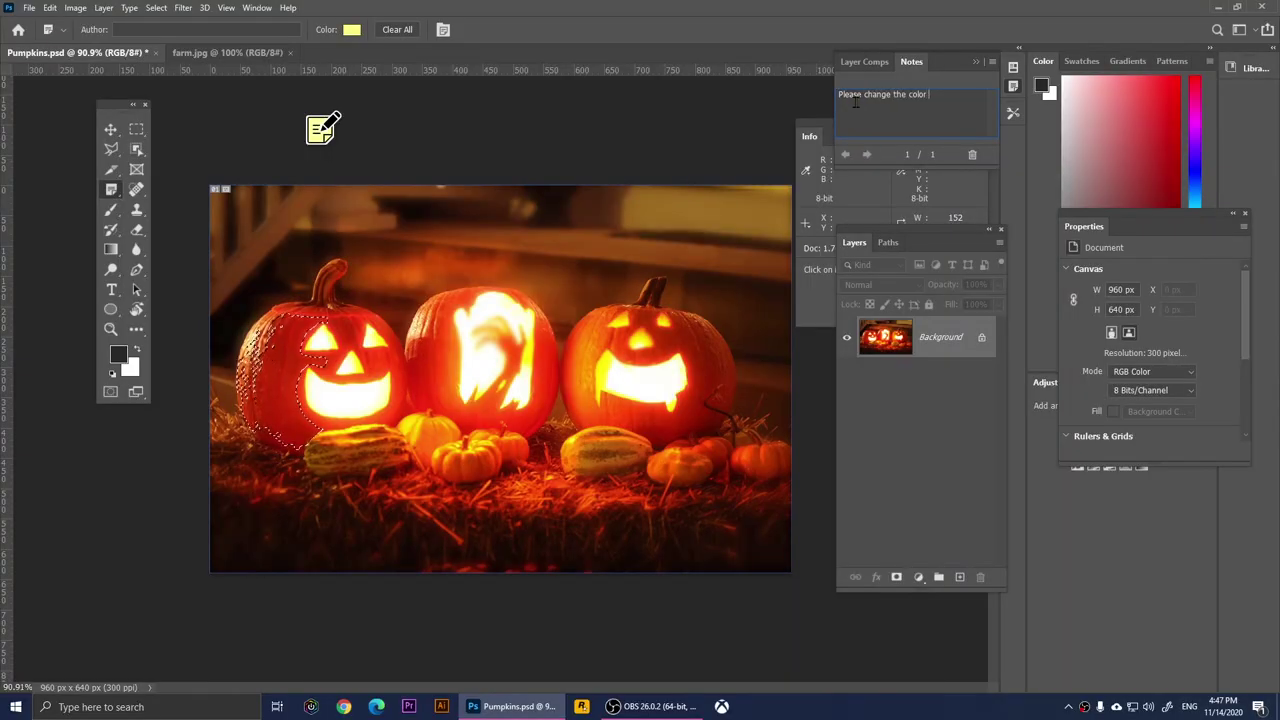
type("to red")
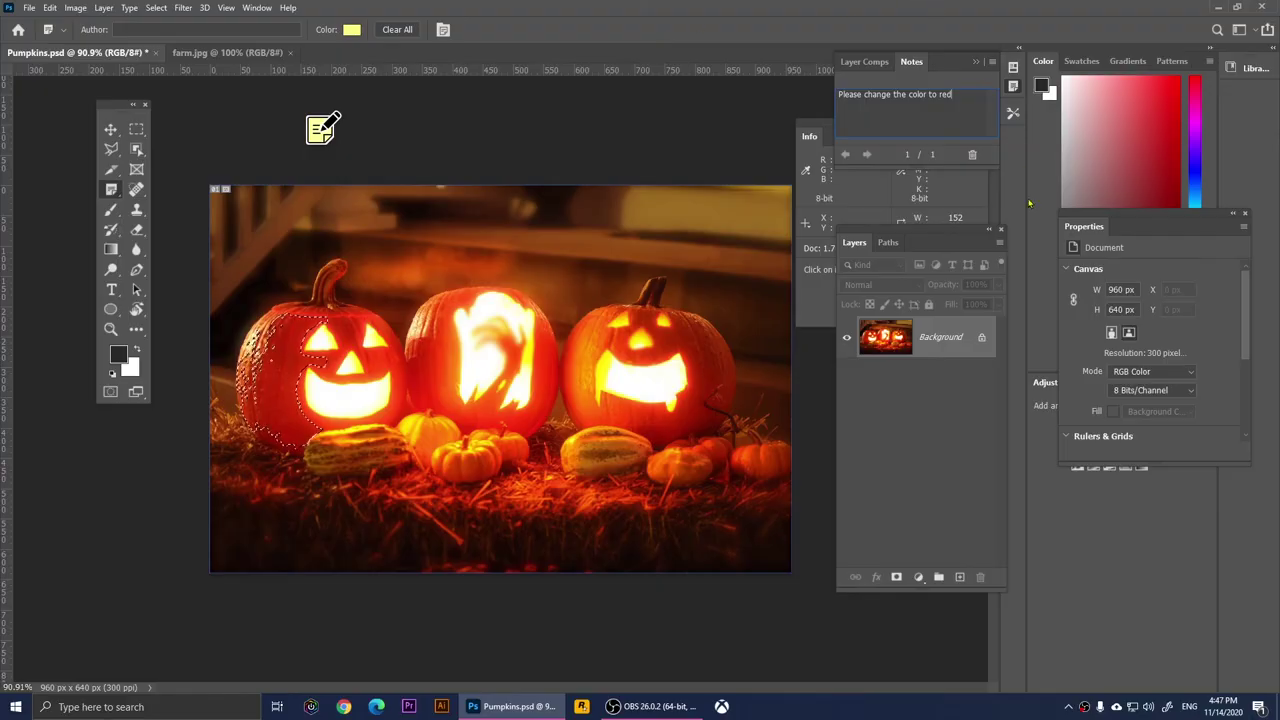
left_click(972, 155)
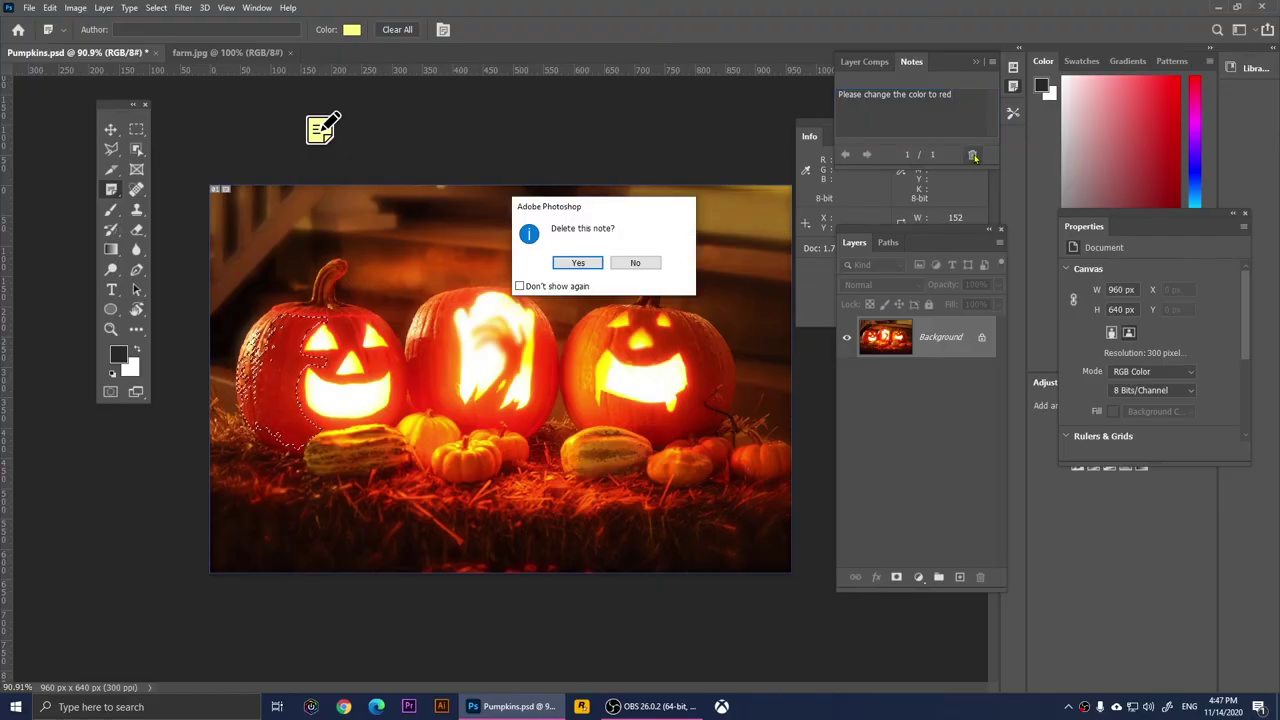
left_click(578, 263)
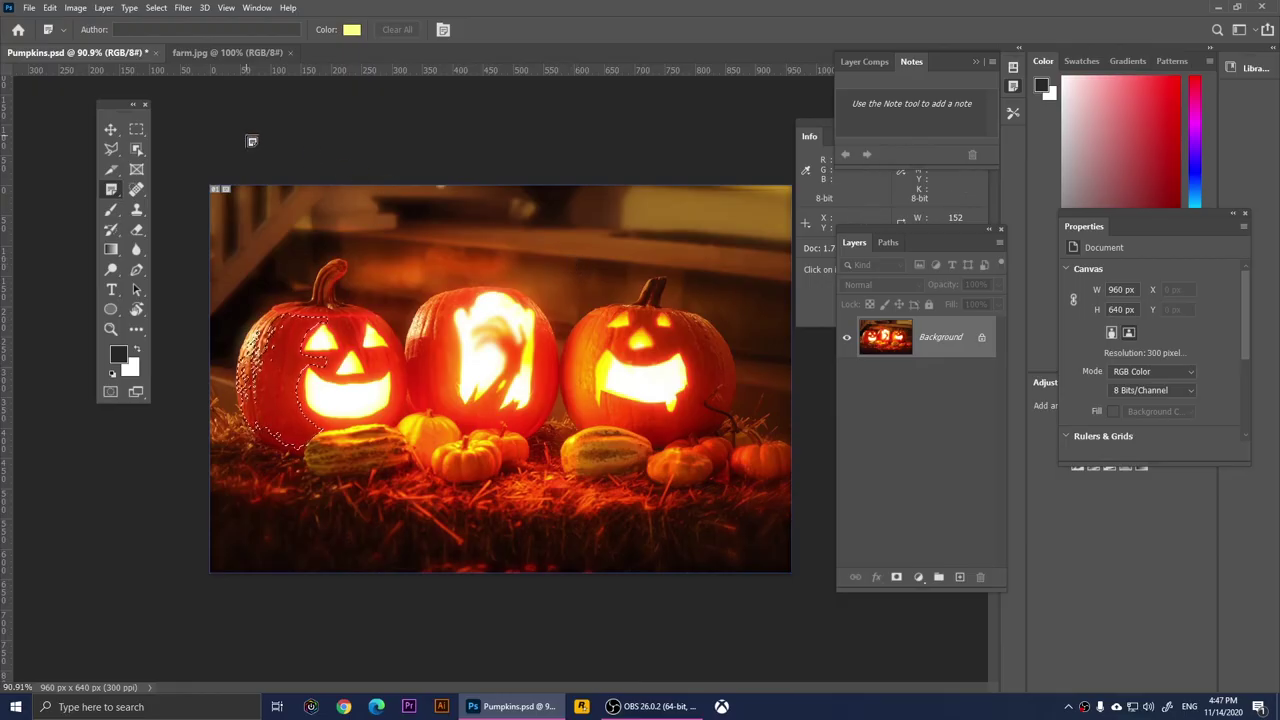
- Place ten Count tool markers on the blurred background, six in an upper row and four in a row just above the pumpkins
right_click(111, 190)
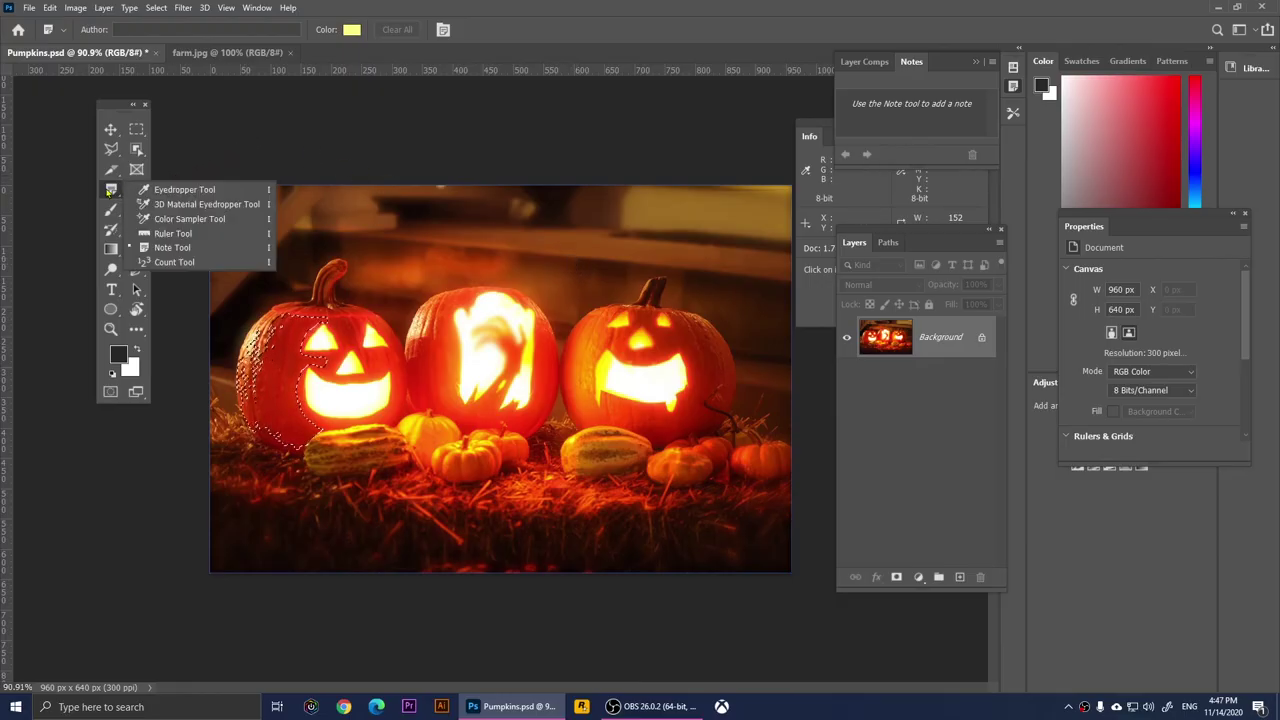
left_click(150, 263)
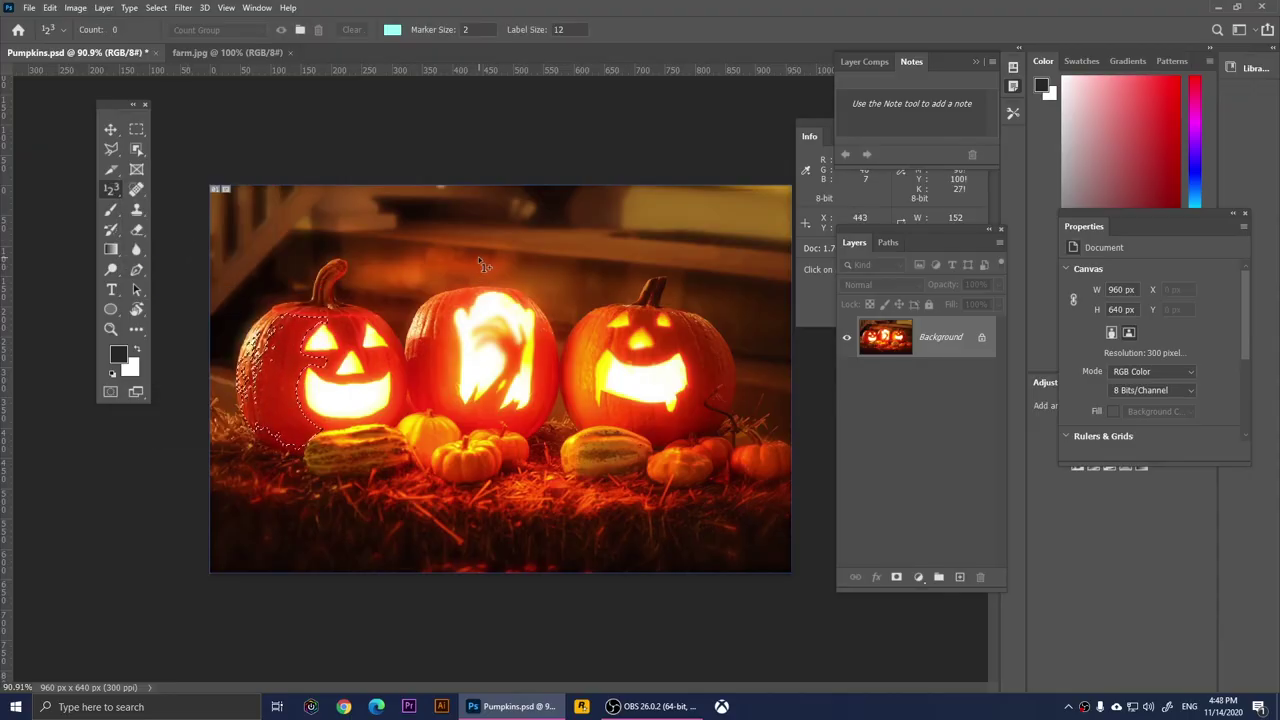
left_click(412, 226)
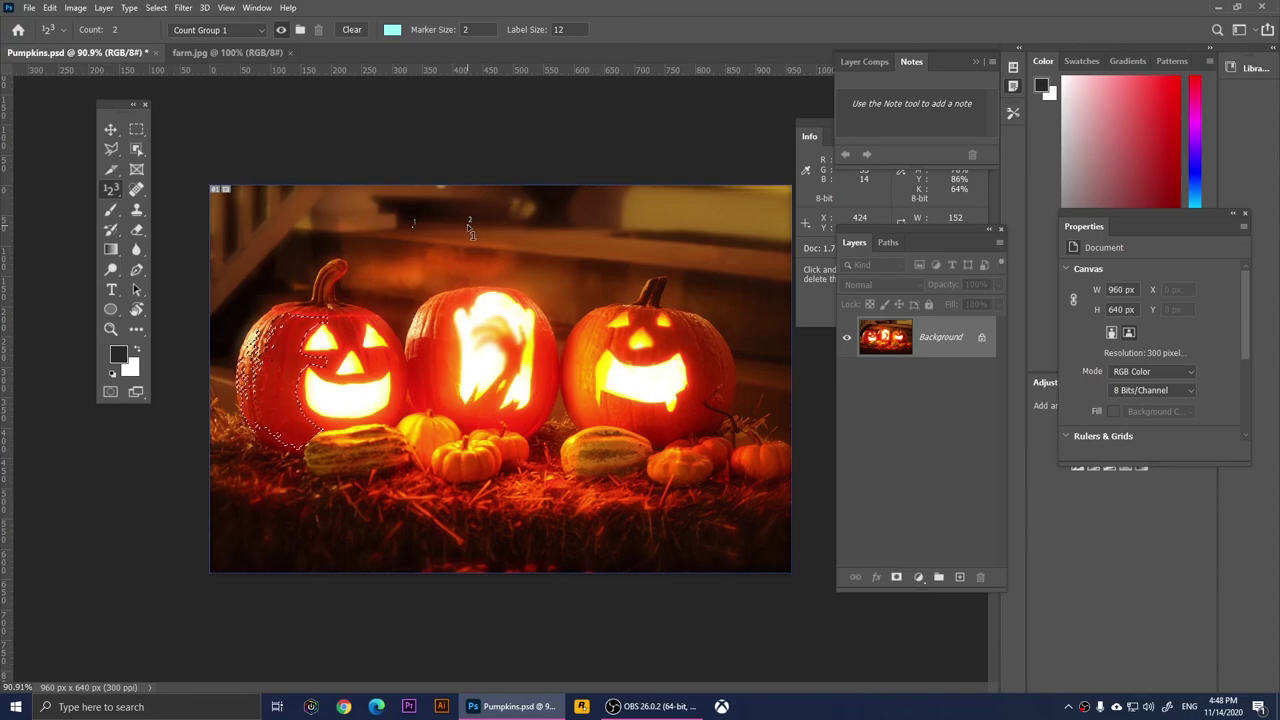
left_click(517, 226)
left_click(592, 230)
left_click(643, 233)
left_click(695, 237)
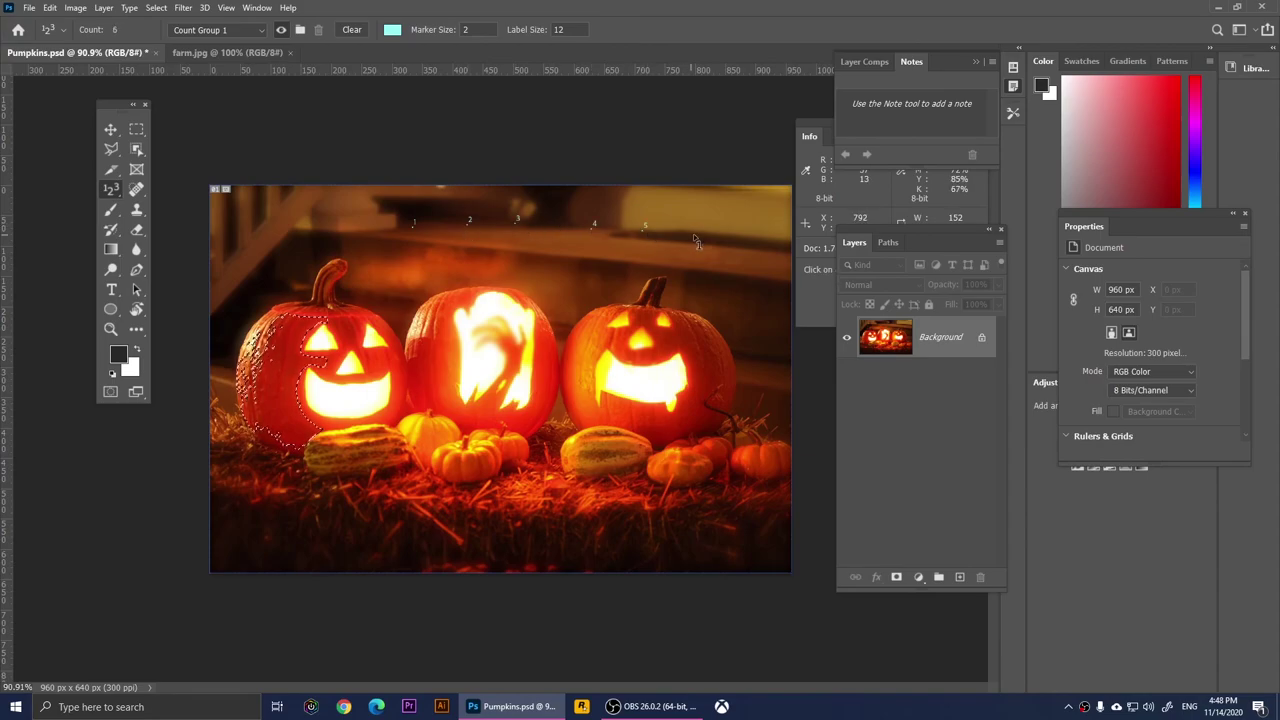
left_click(662, 273)
left_click(529, 273)
left_click(447, 273)
left_click(383, 271)
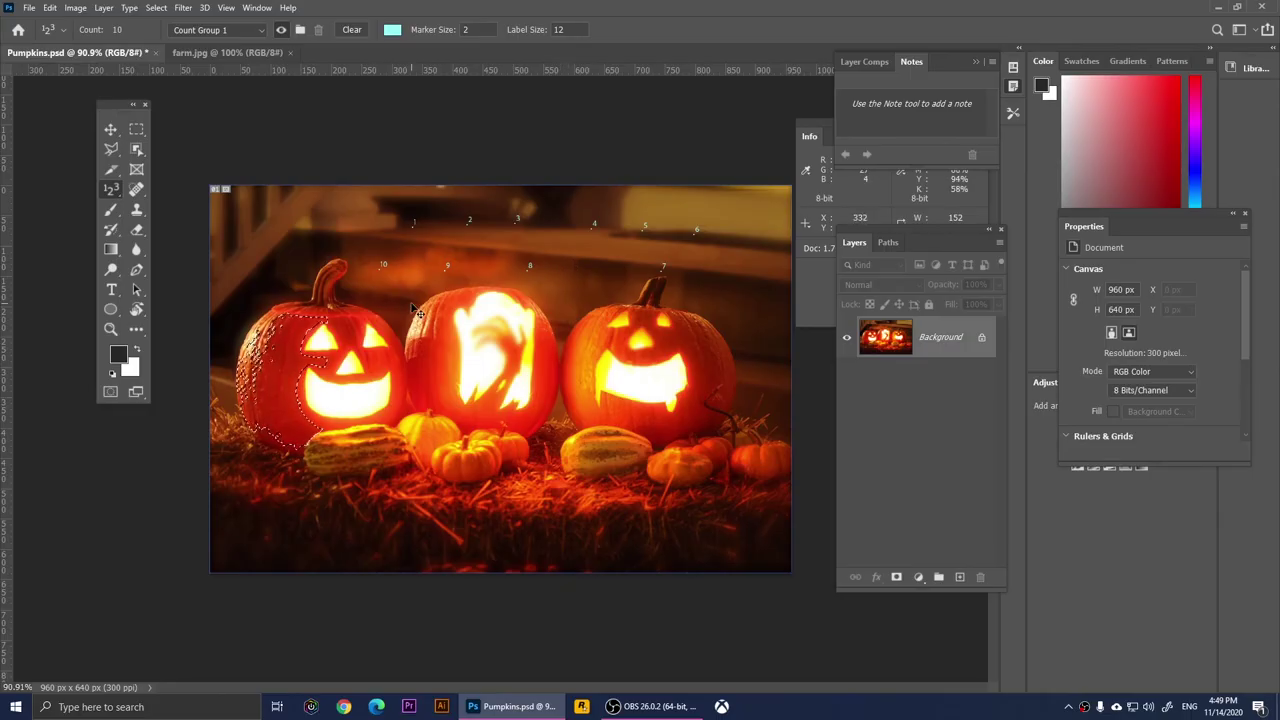
- Heal several spots in the orange glow above the left and middle pumpkins with a size 19 Content-Aware Spot Healing Brush
left_click(136, 189)
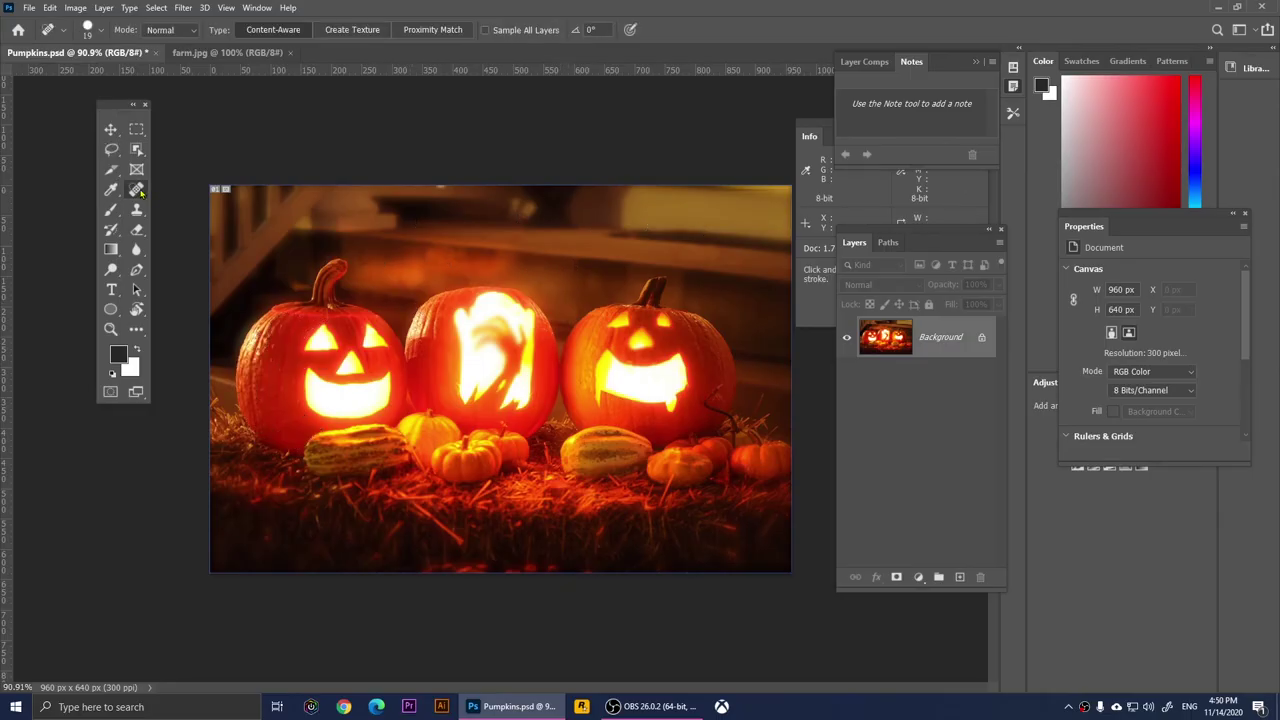
scroll(425, 253, "up", 5)
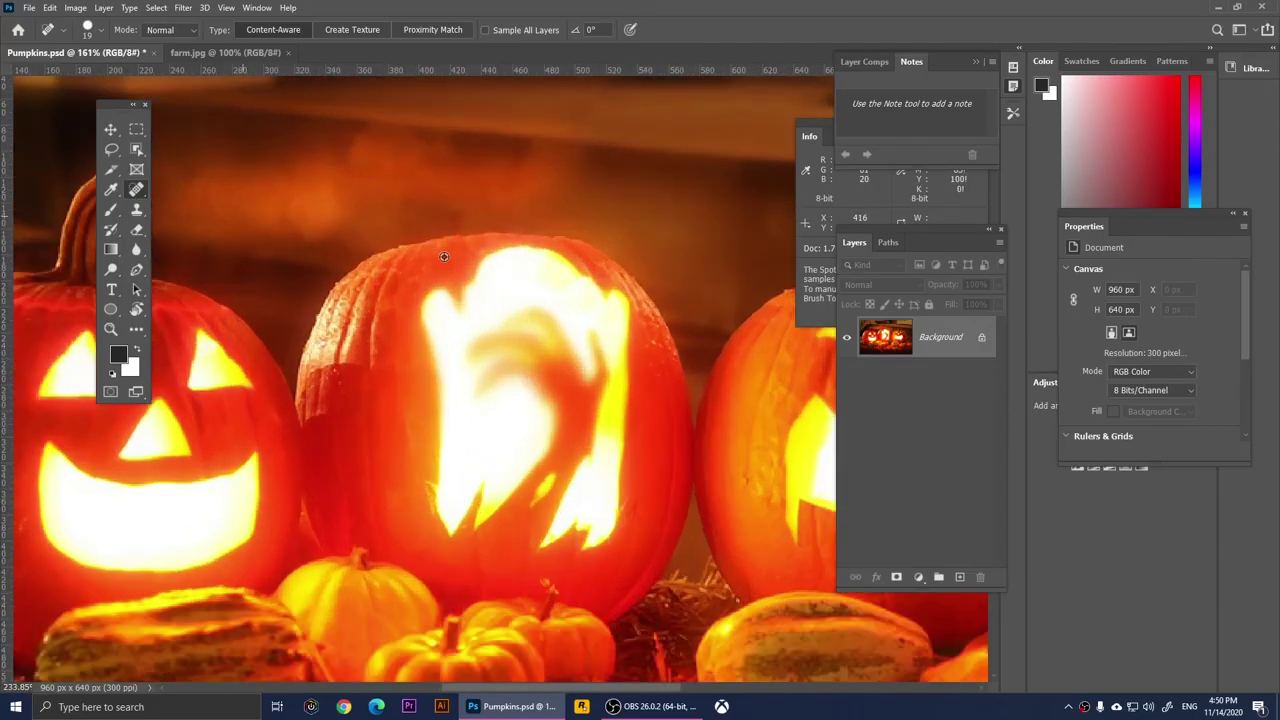
scroll(434, 246, "up", 3)
scroll(435, 246, "down", 5)
scroll(364, 283, "up", 3)
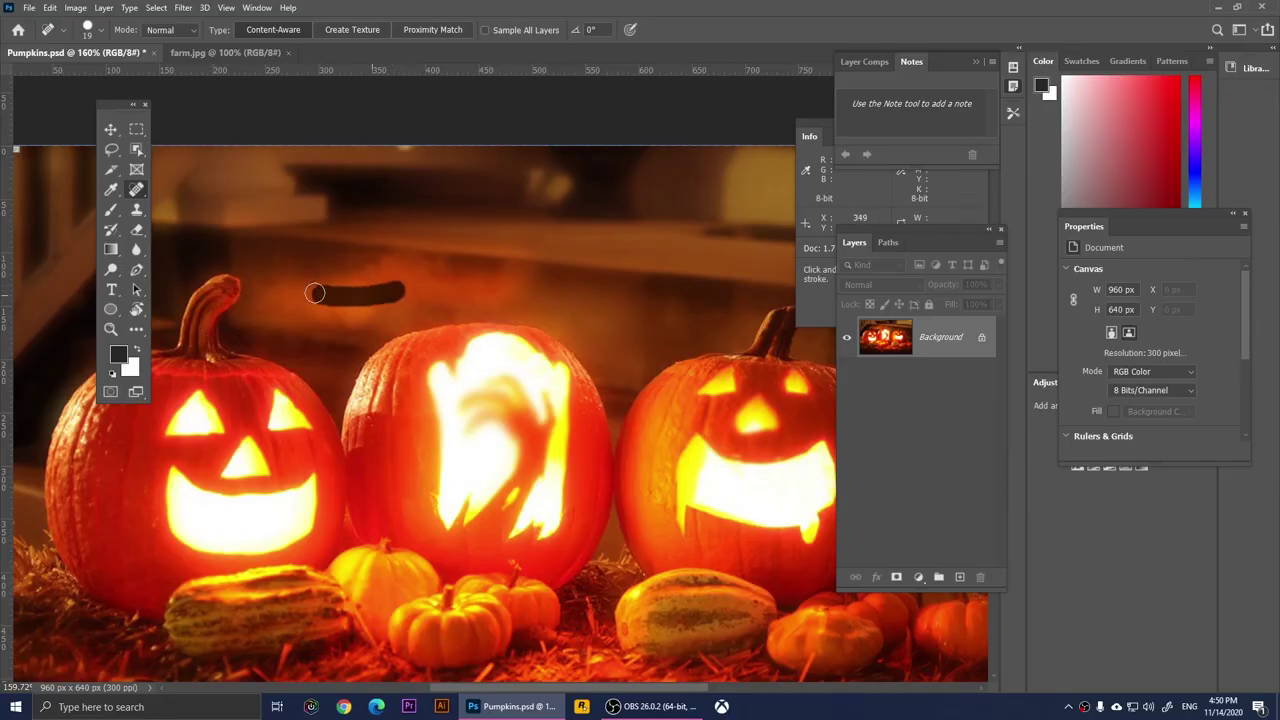
scroll(397, 290, "up", 4)
left_click_drag(397, 283, 396, 290)
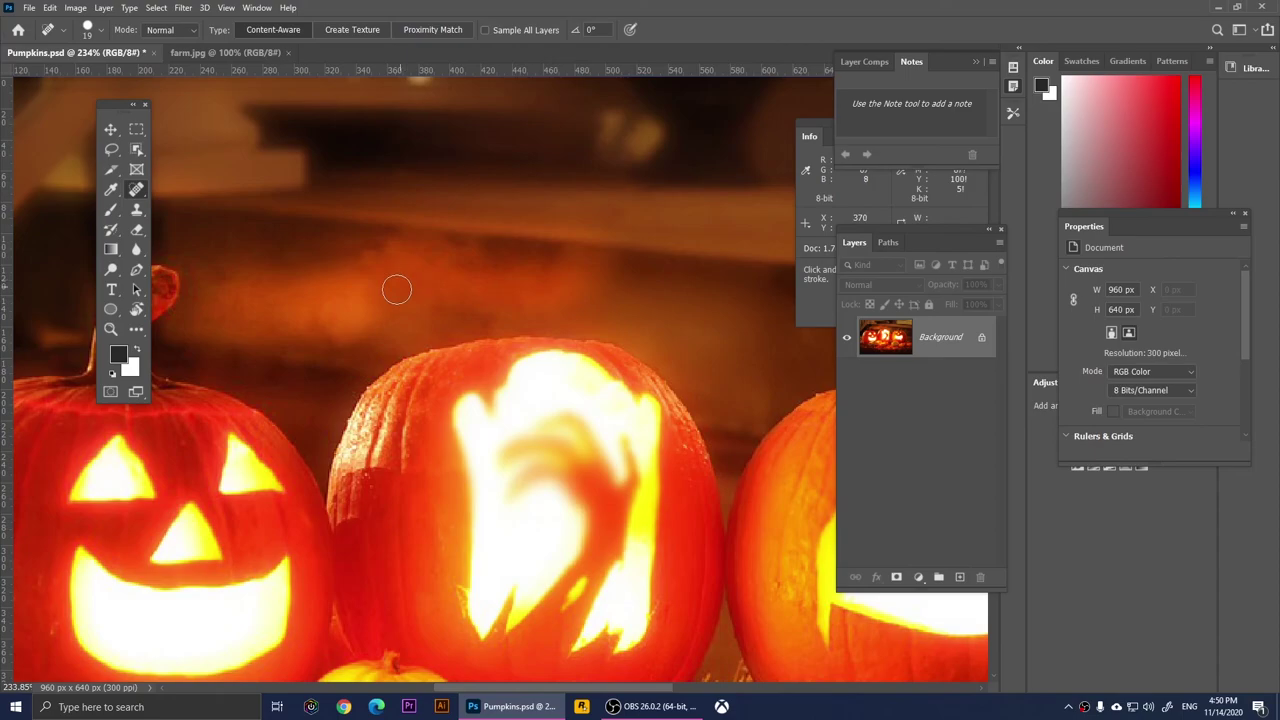
left_click(350, 312)
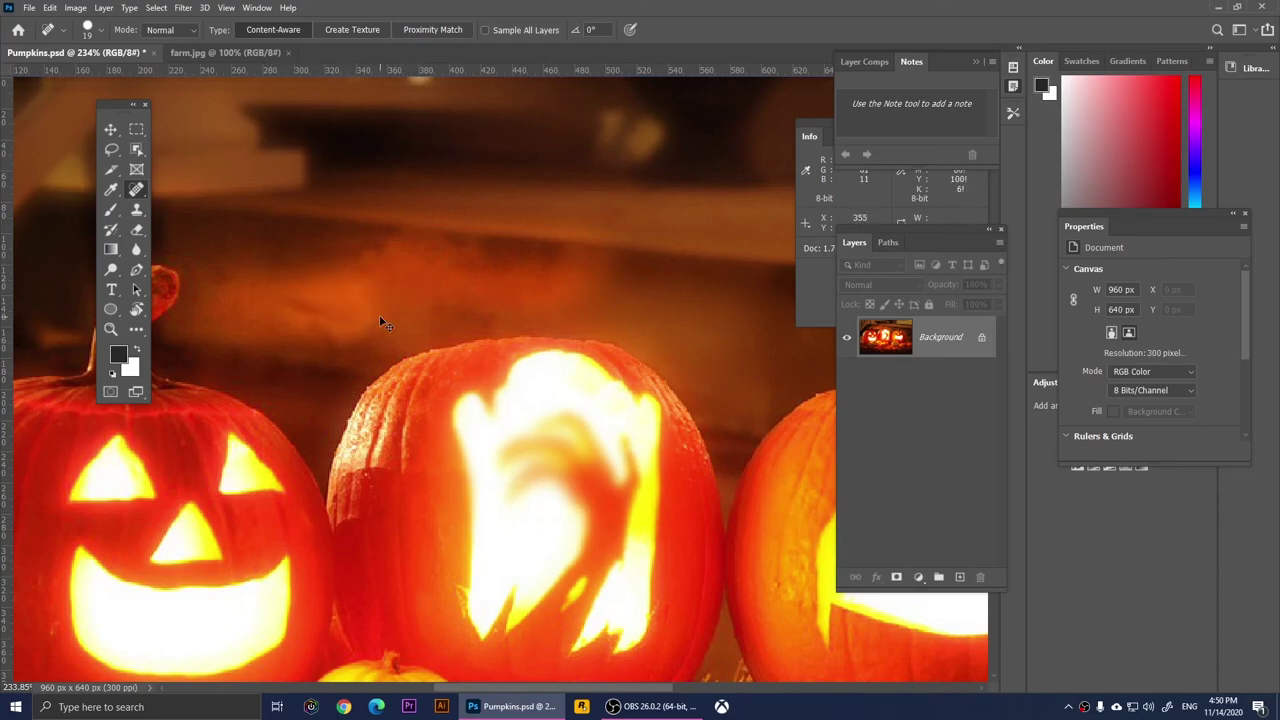
left_click(361, 301)
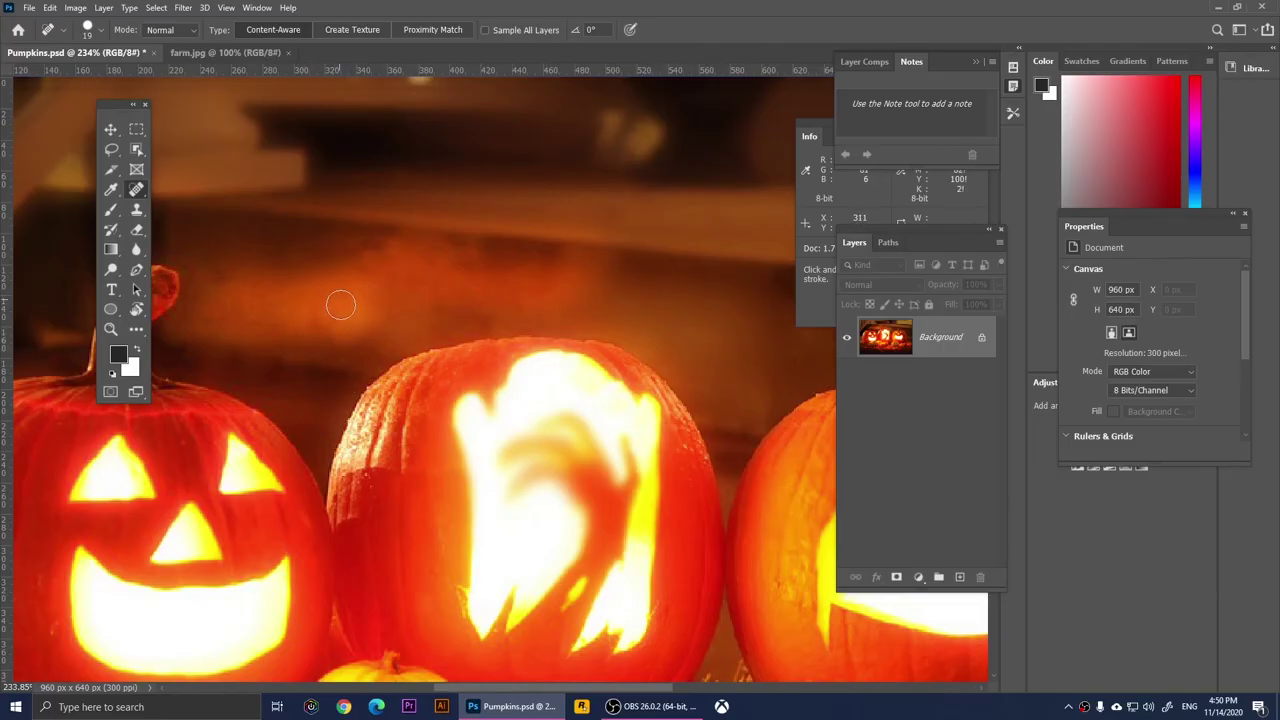
left_click_drag(354, 312, 305, 307)
left_click(343, 327)
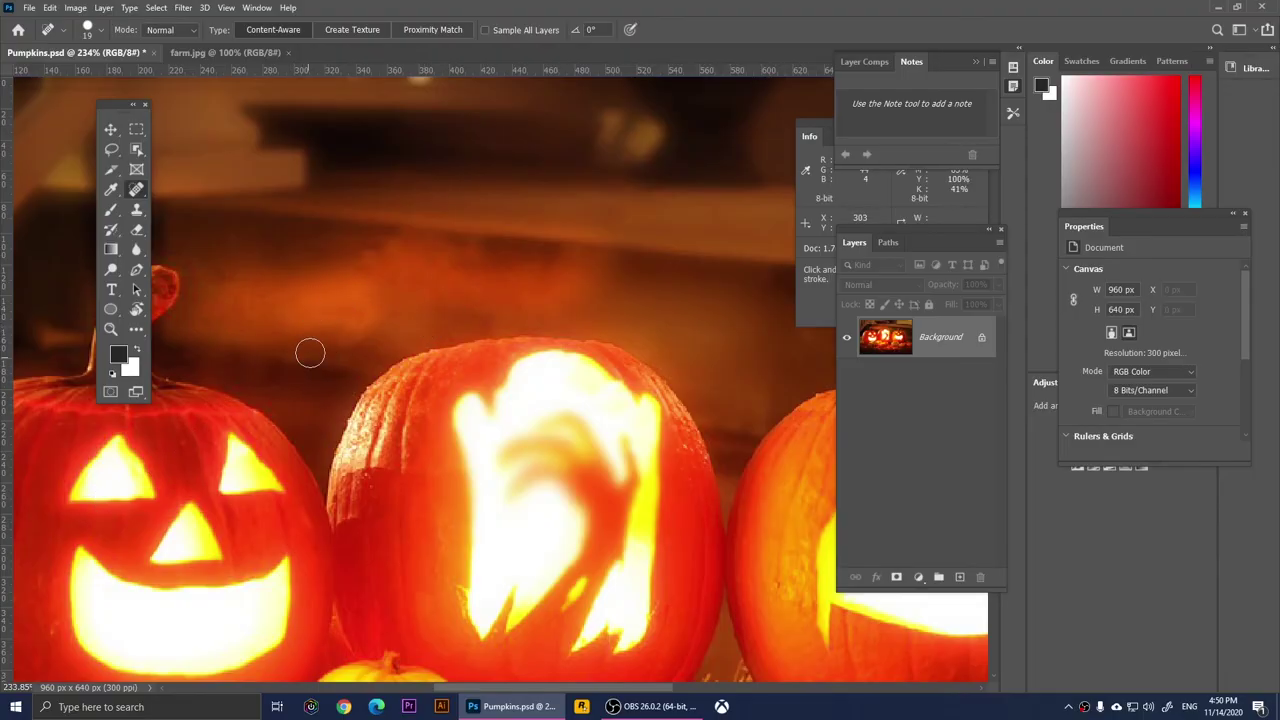
left_click_drag(335, 316, 344, 304)
left_click_drag(385, 289, 360, 294)
scroll(355, 328, "down", 8)
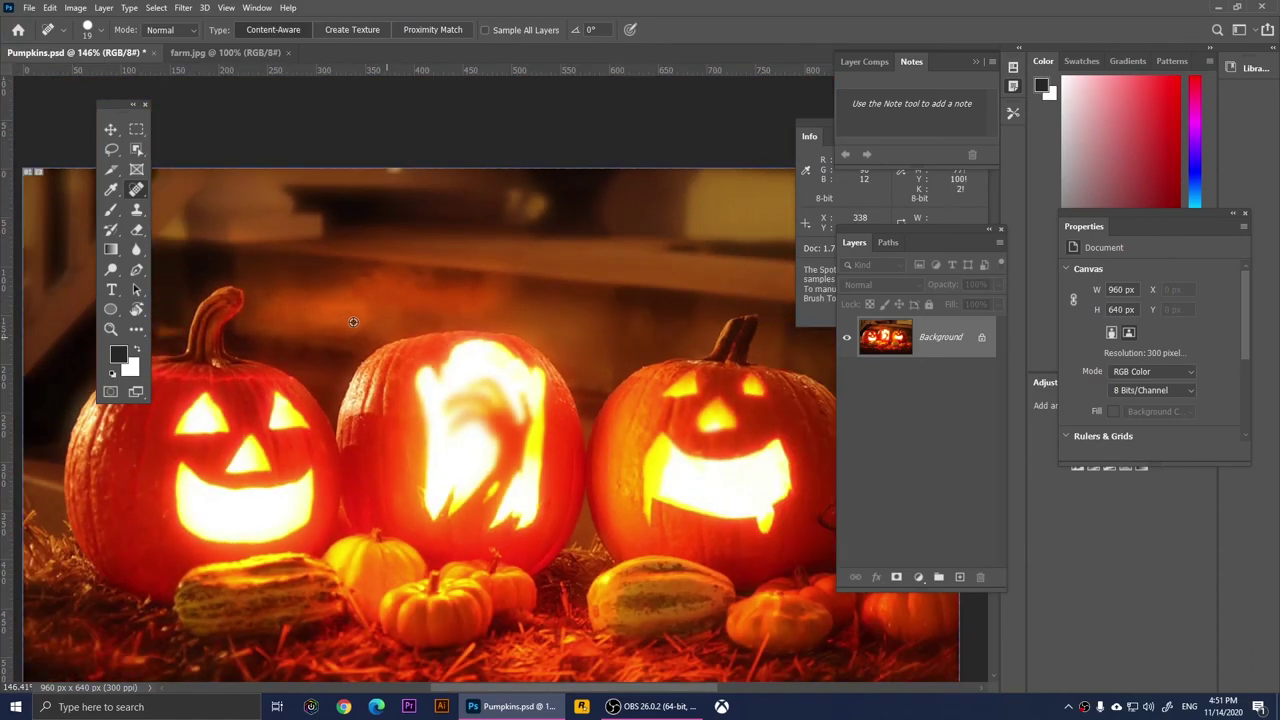
scroll(197, 216, "up", 5)
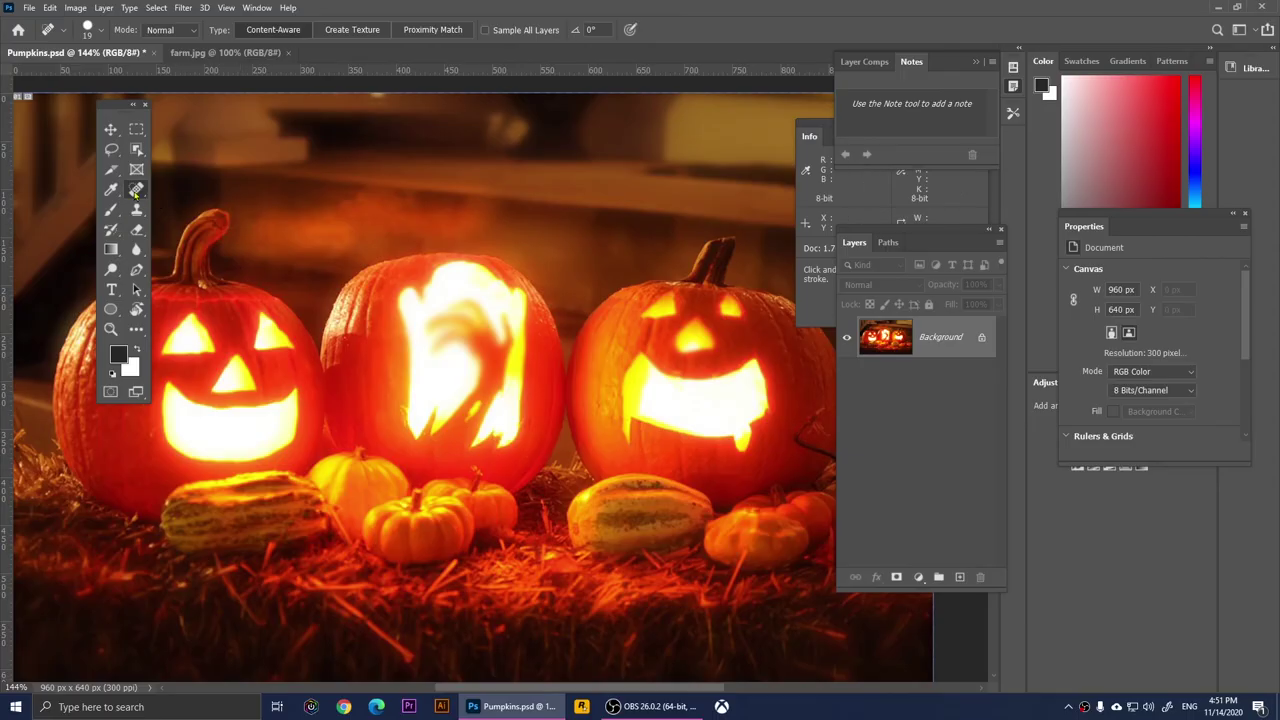
- With the size 19 Healing Brush, sample the orange glow above the middle pumpkin and paint over the darker area beside it
right_click(136, 189)
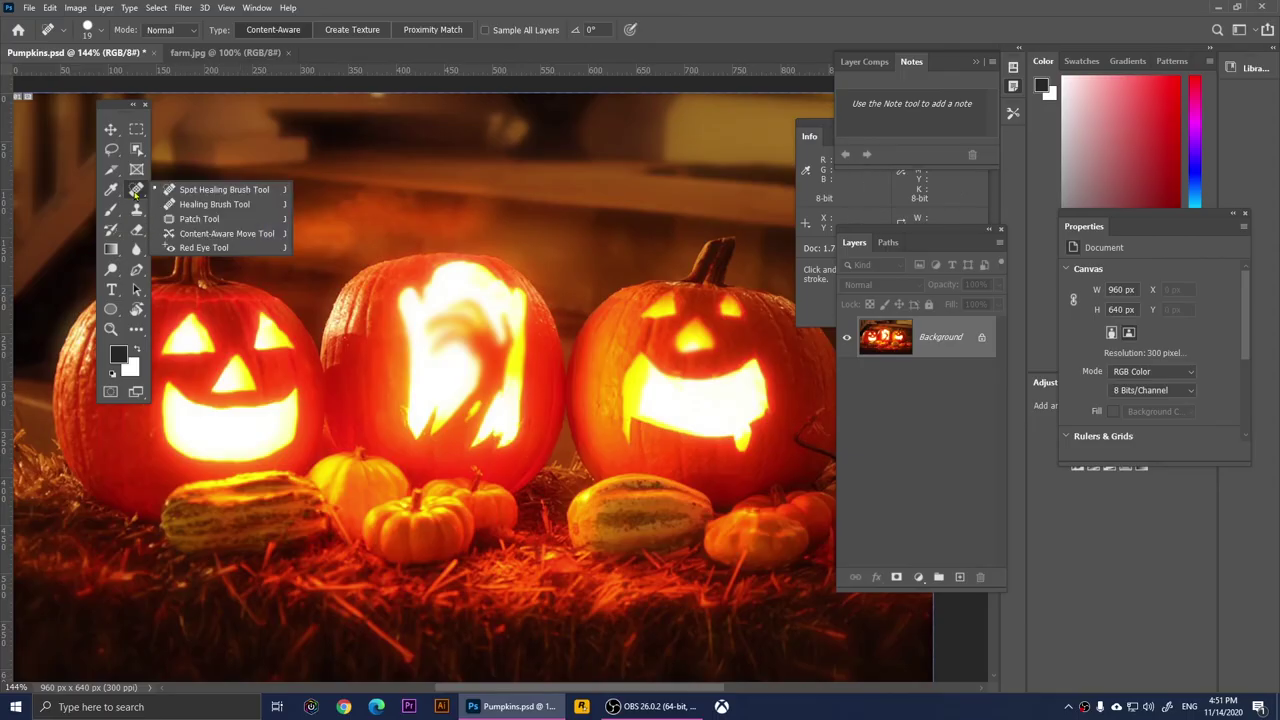
left_click(190, 210)
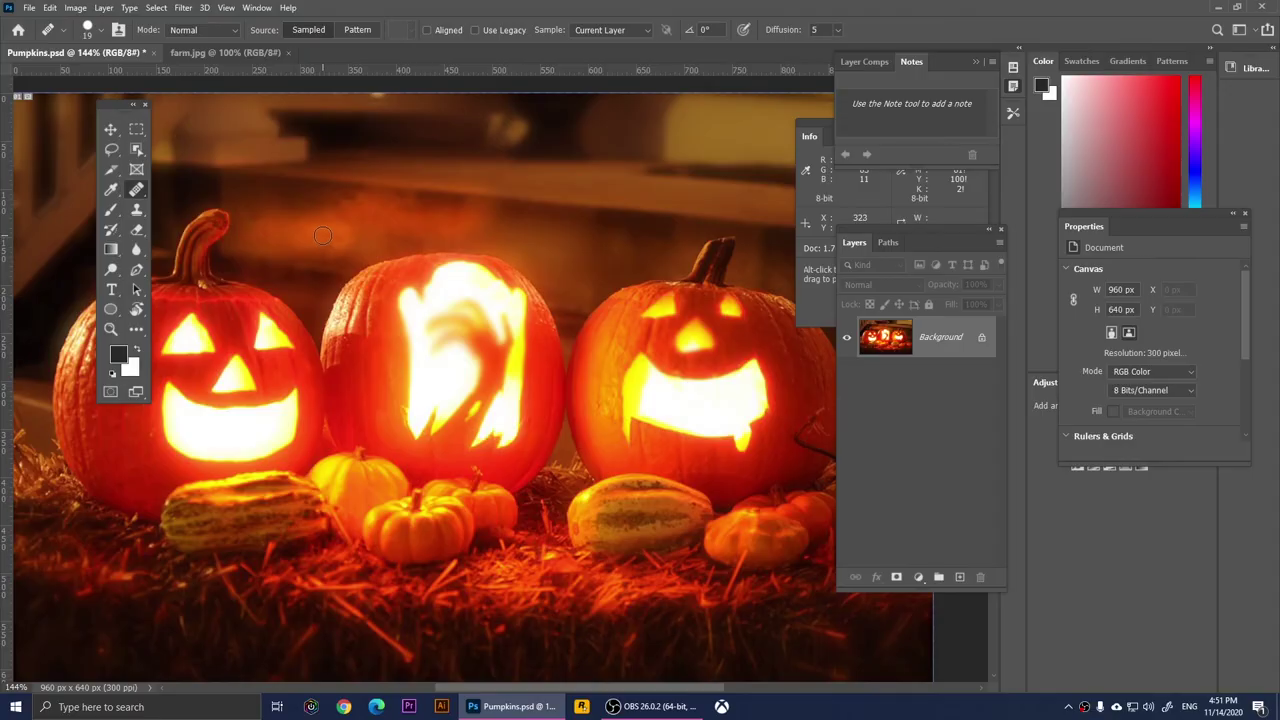
scroll(391, 214, "up", 8)
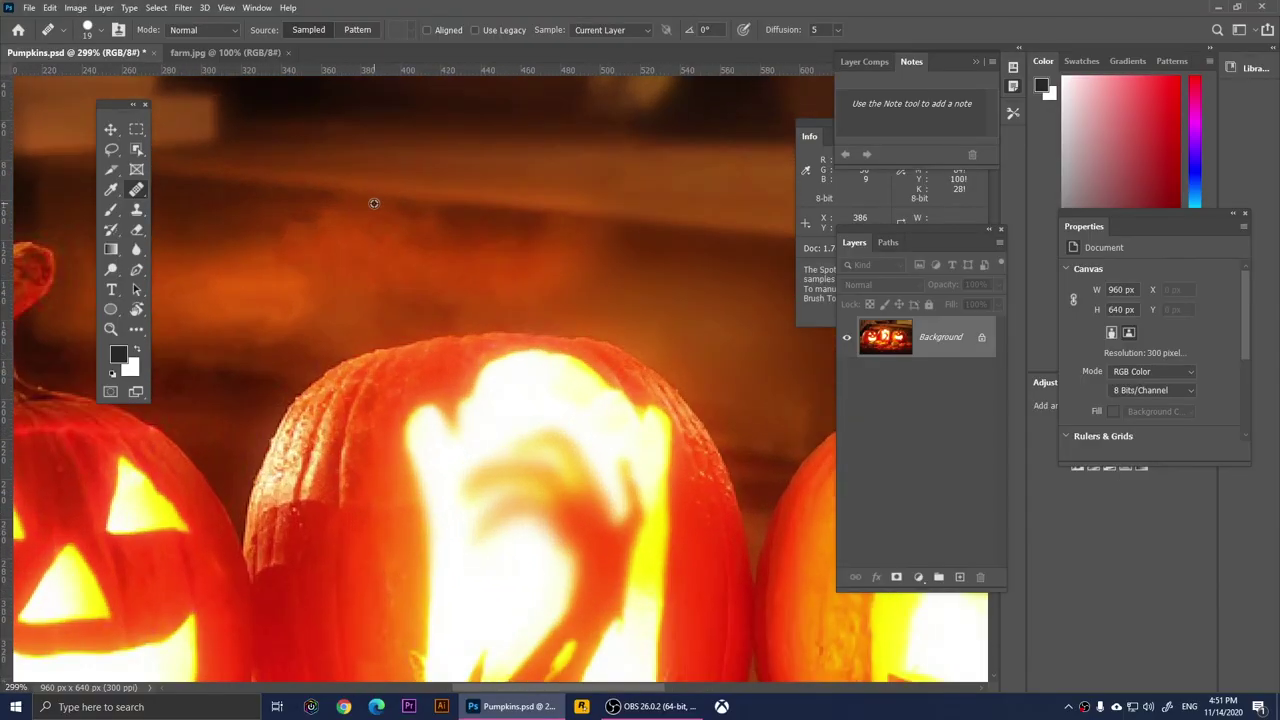
key("alt")
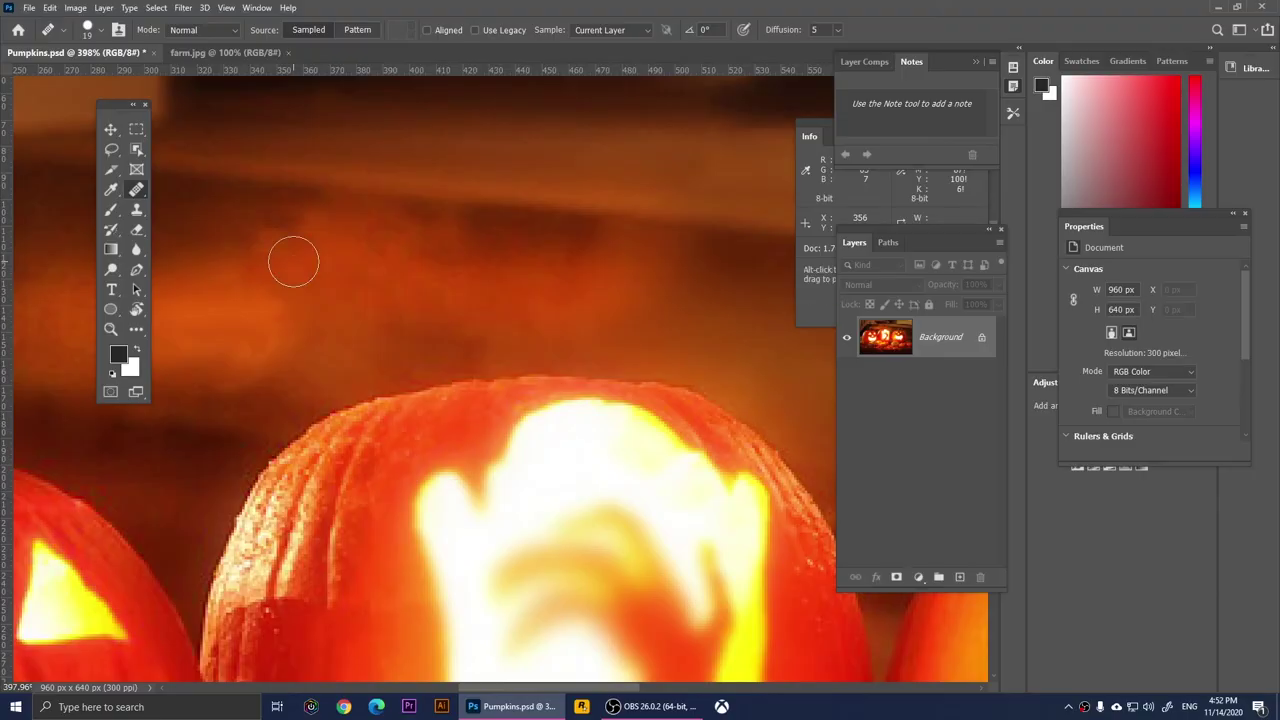
left_click(293, 262, "alt")
mouse_move(439, 266)
left_mouse_down()
mouse_move(500, 266)
mouse_move(434, 260)
mouse_move(436, 242)
left_mouse_up()
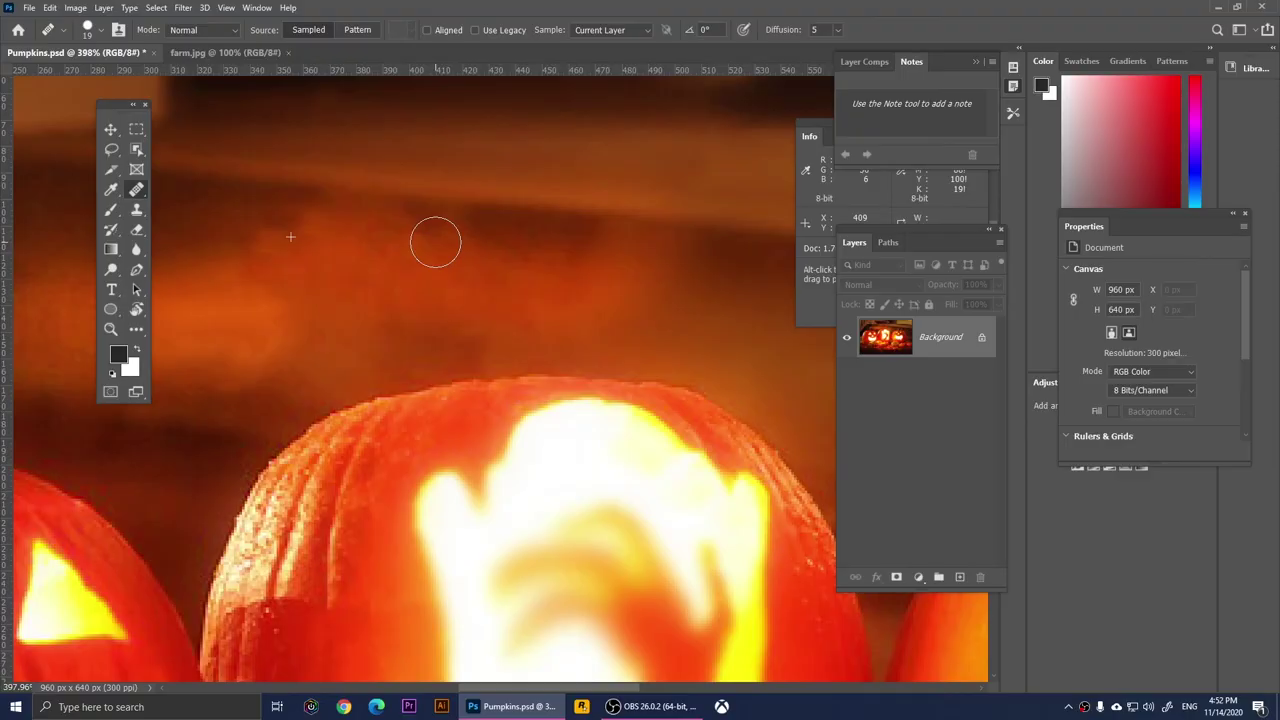
left_click_drag(435, 242, 551, 240)
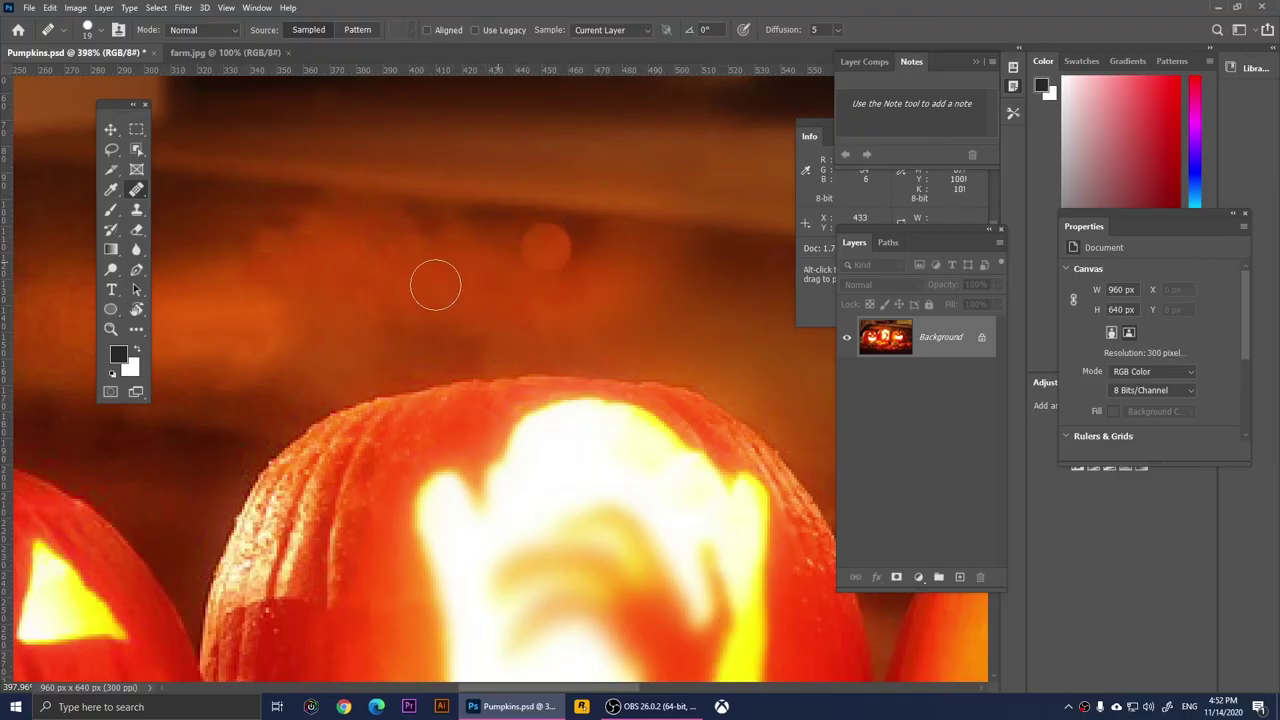
- Resample the glow farther to its left edge and heal the remaining dark patch above the middle pumpkin
left_click(267, 249, "alt")
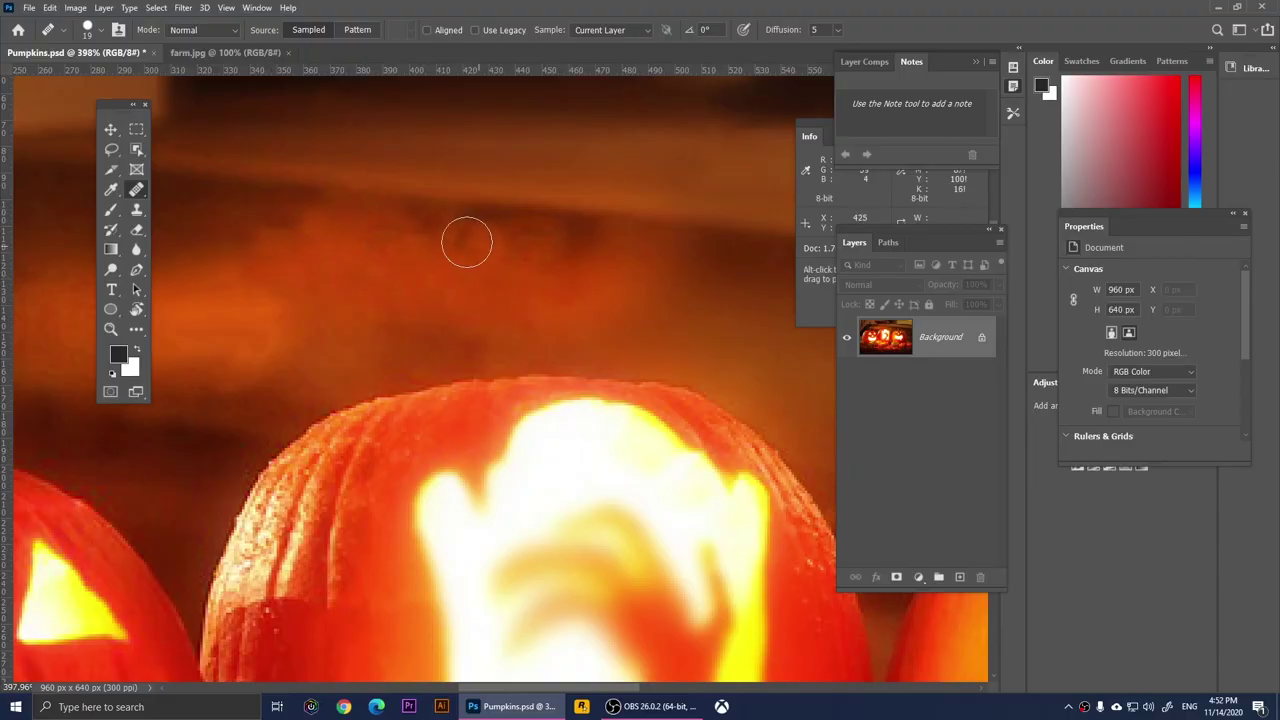
left_click_drag(435, 233, 528, 245)
scroll(417, 318, "down", 5)
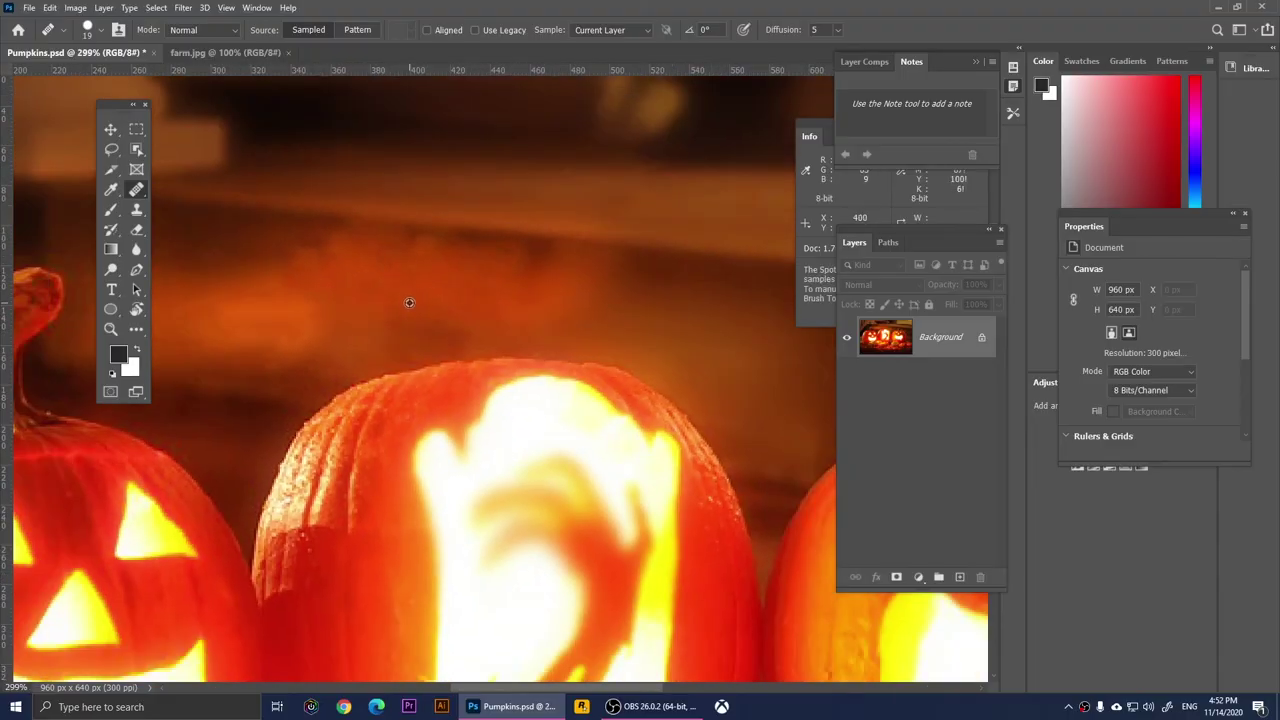
scroll(390, 232, "up", 1)
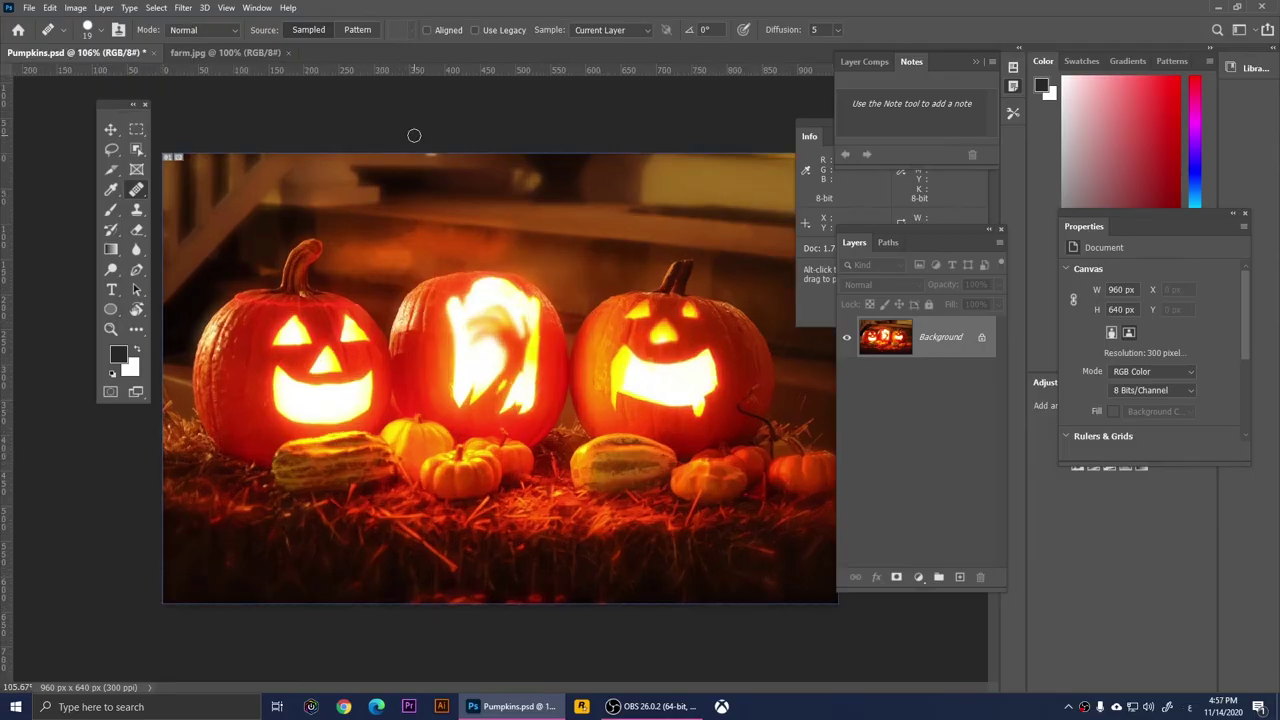
- Outline the middle pumpkin's carving with the Patch tool in Source mode and patch it with the right pumpkin's face
right_click(137, 189)
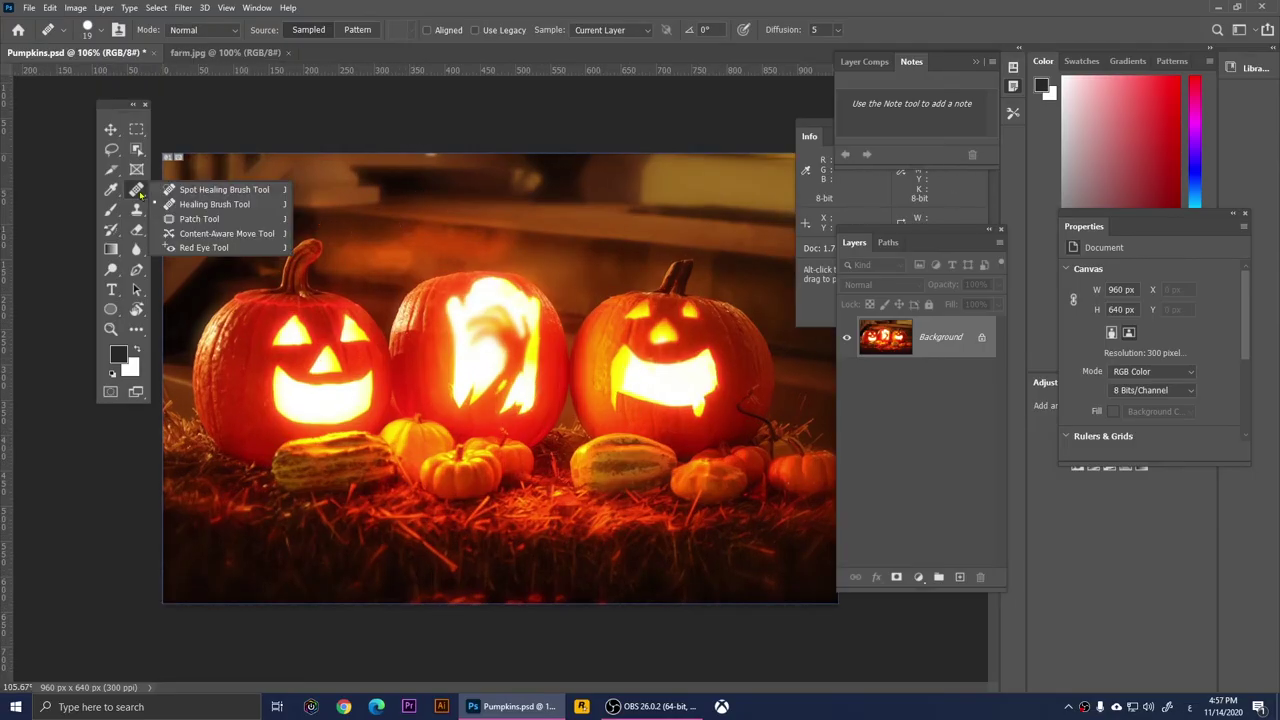
left_click(200, 219)
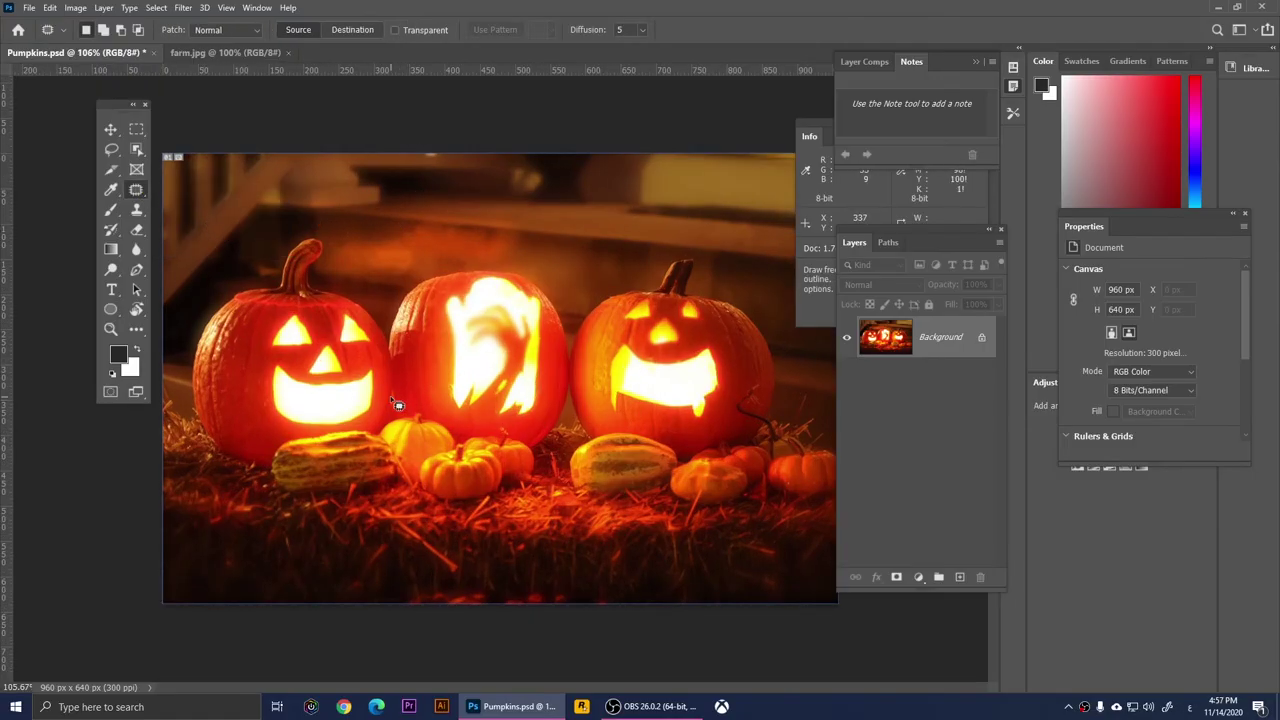
mouse_move(394, 383)
left_mouse_down()
mouse_move(406, 290)
mouse_move(451, 272)
left_mouse_up()
mouse_move(550, 357)
left_mouse_down()
mouse_move(545, 403)
mouse_move(457, 423)
mouse_move(399, 406)
left_mouse_up()
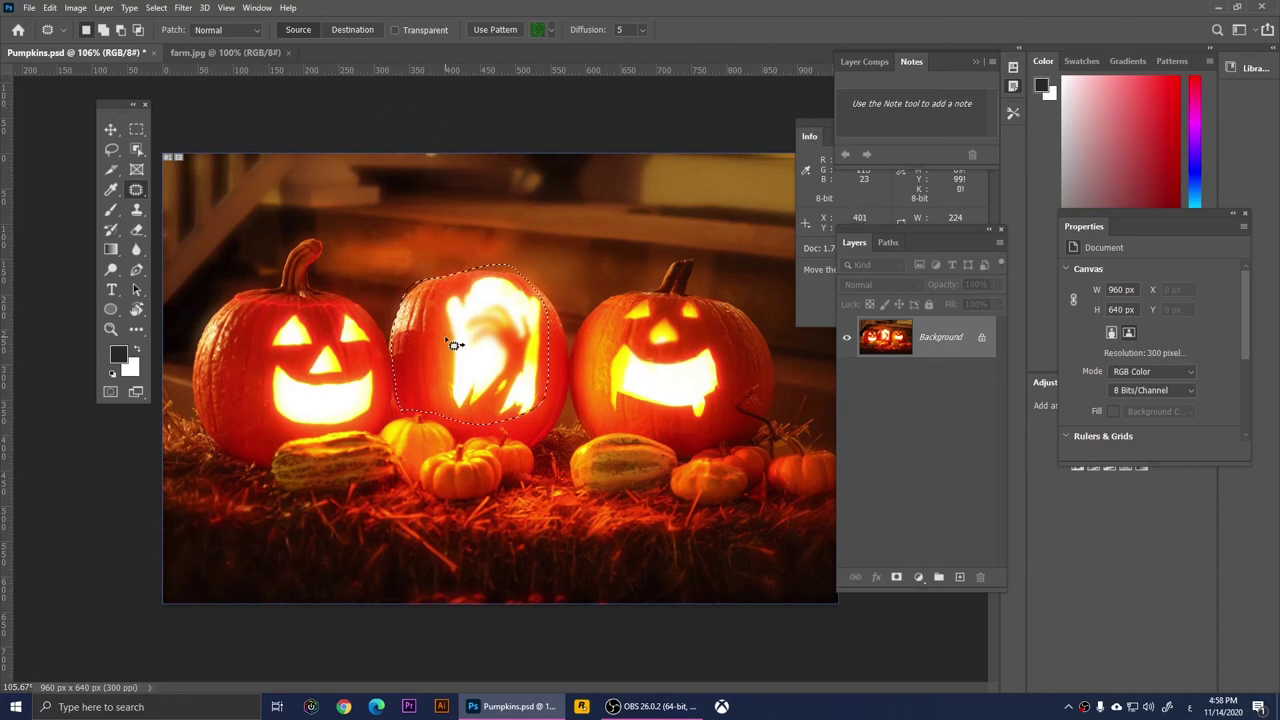
left_click_drag(489, 353, 651, 366)
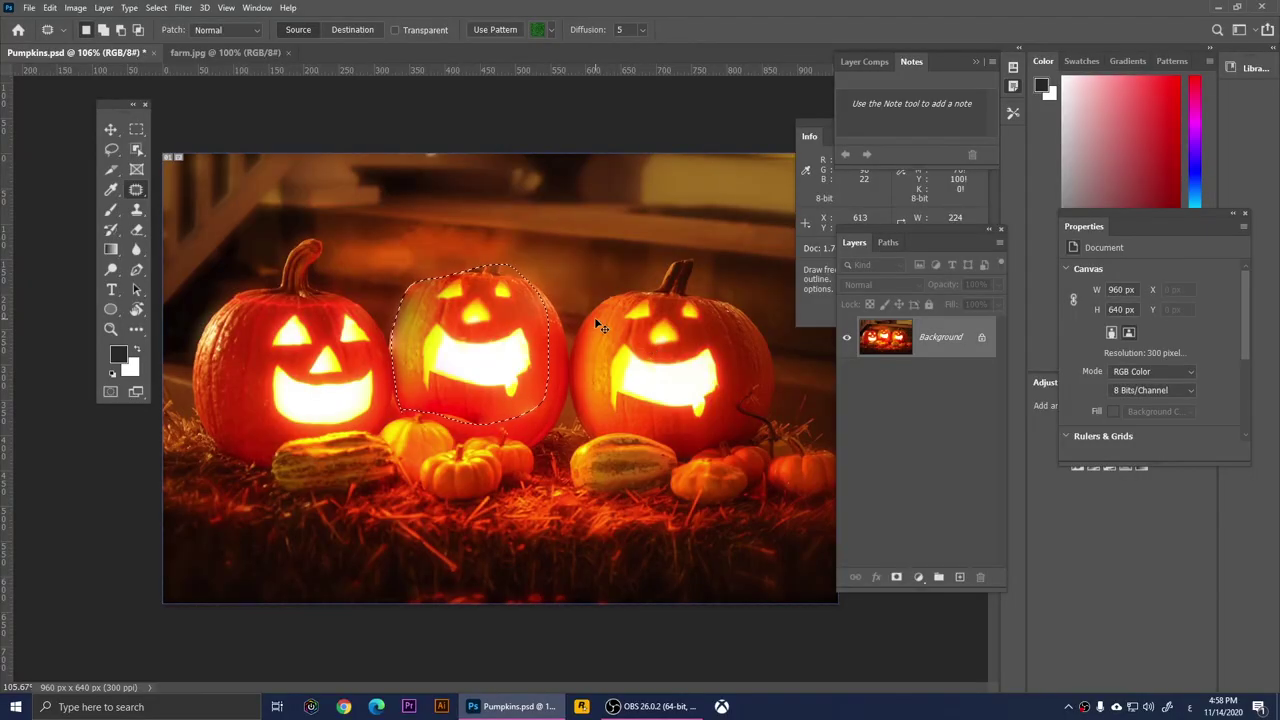
- Patch the selected carving onto the right pumpkin in Destination mode, undo it, and retry patching the middle pumpkin from the right one
left_click(352, 29)
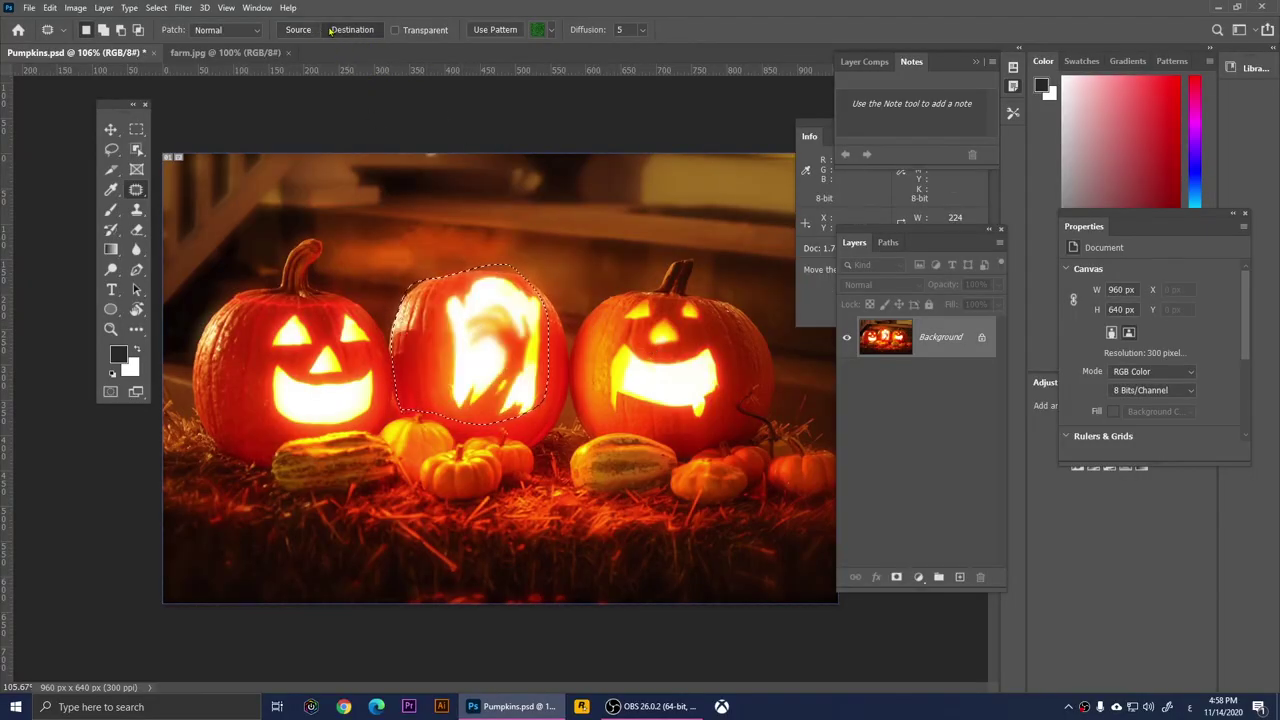
left_click_drag(495, 312, 697, 350)
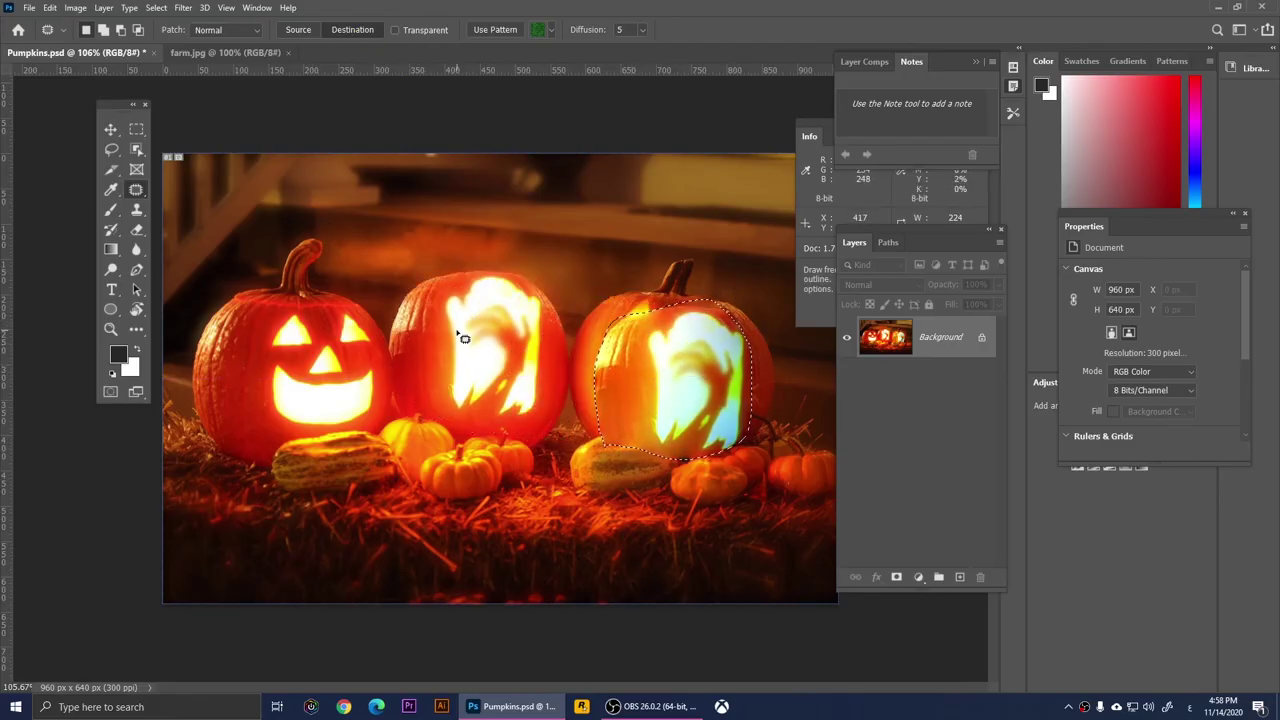
key("ctrl+z")
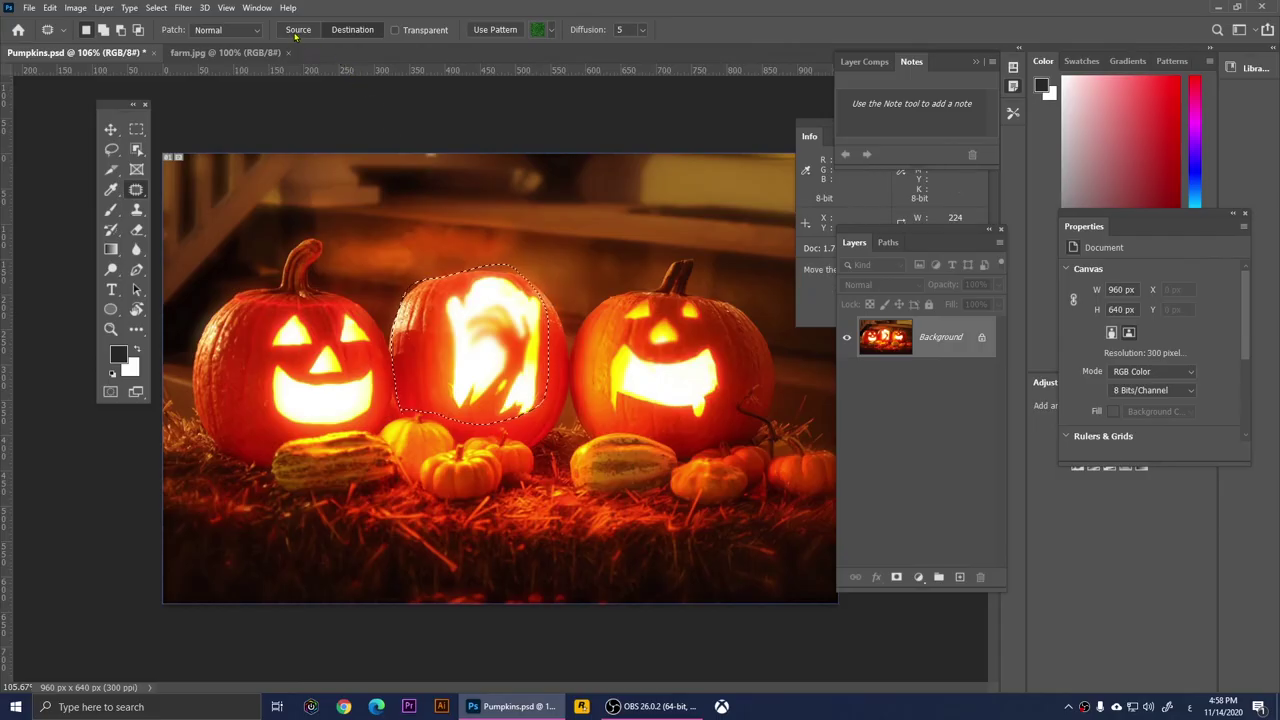
left_click_drag(477, 365, 651, 386)
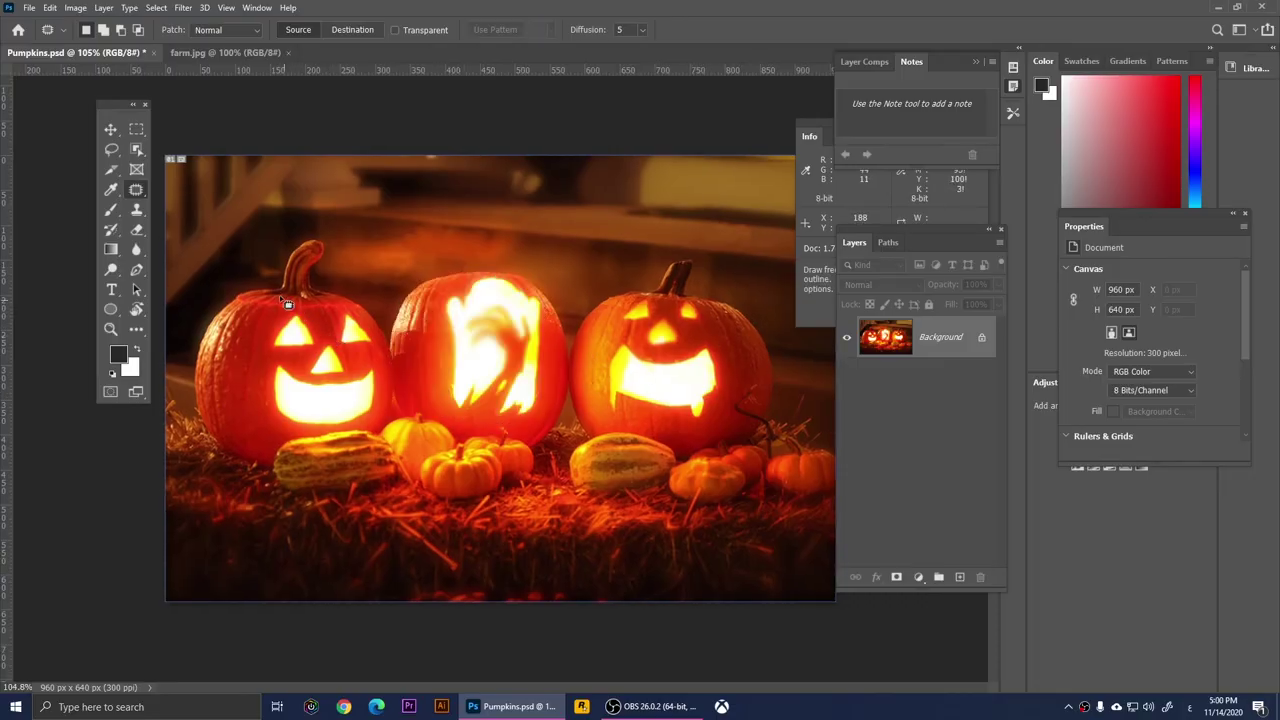
- Outline the middle pumpkin with the Content-Aware Move tool, move it onto the right pumpkin, apply it, and undo the move
right_click(136, 189)
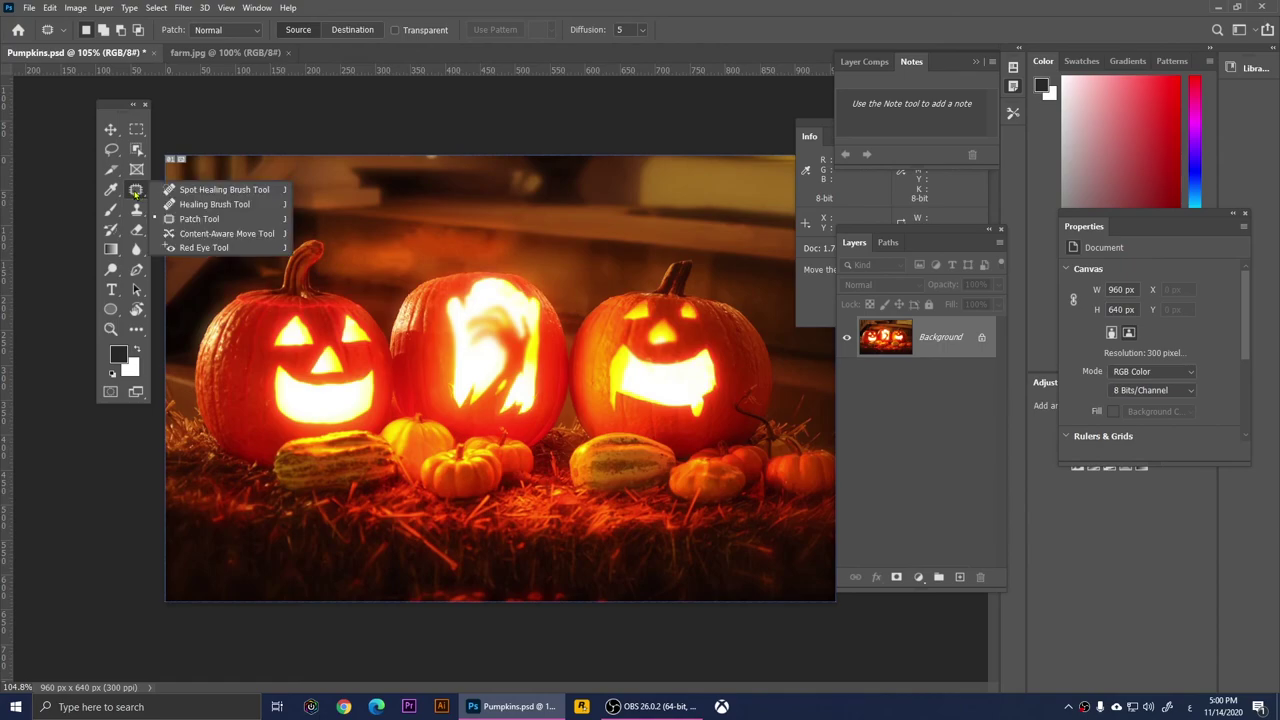
left_click(214, 236)
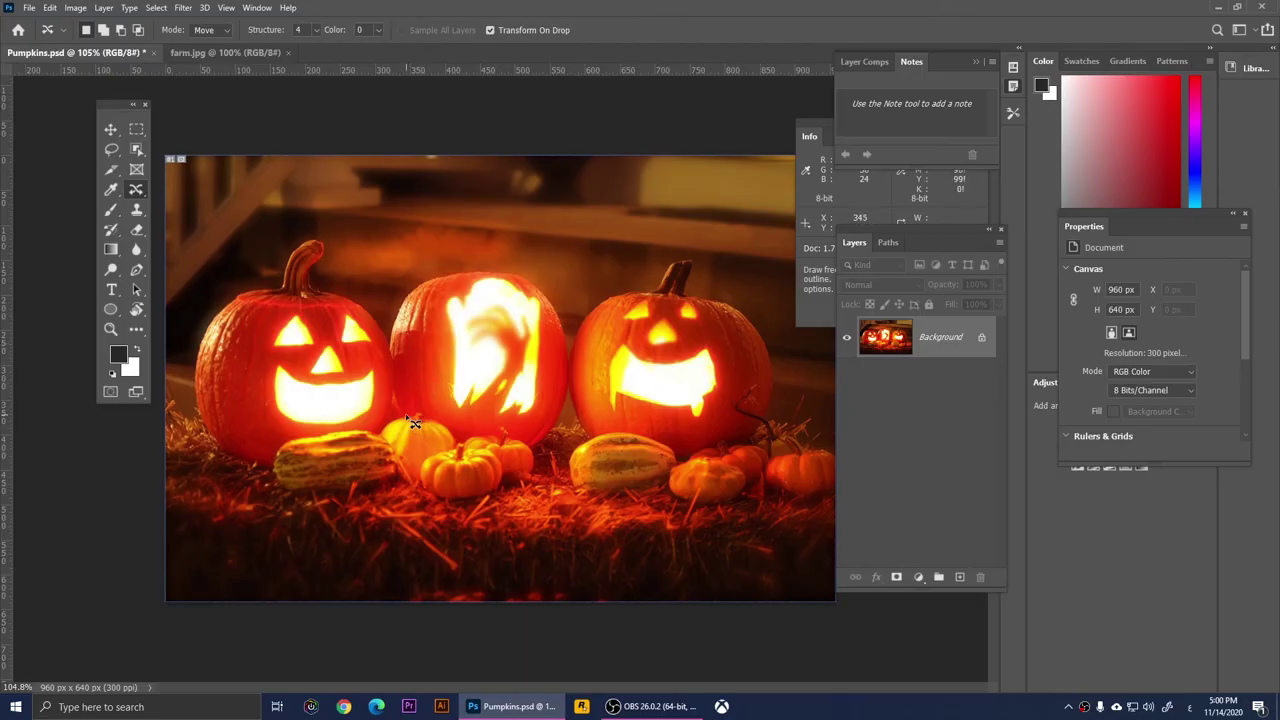
mouse_move(413, 423)
left_mouse_down()
mouse_move(394, 325)
mouse_move(411, 291)
mouse_move(524, 286)
left_mouse_up()
mouse_move(563, 330)
left_mouse_down()
mouse_move(561, 426)
mouse_move(543, 445)
mouse_move(410, 418)
left_mouse_up()
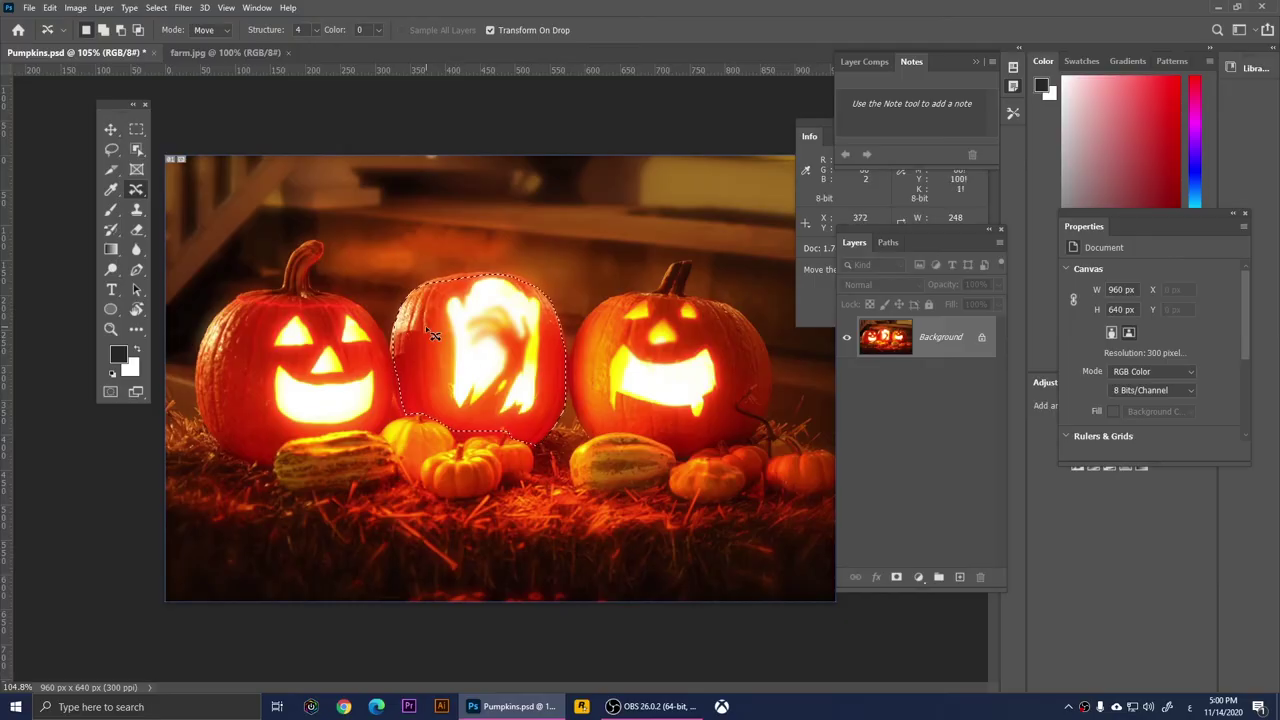
left_click_drag(454, 331, 617, 343)
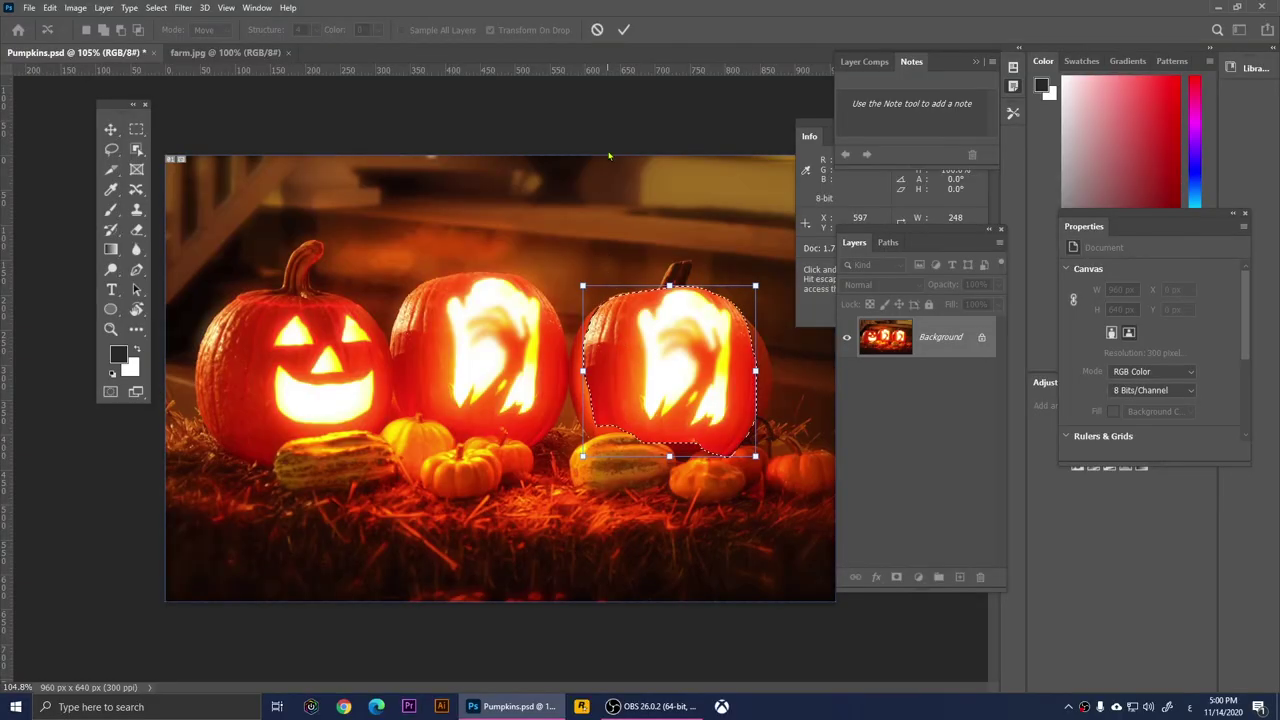
left_click(622, 31)
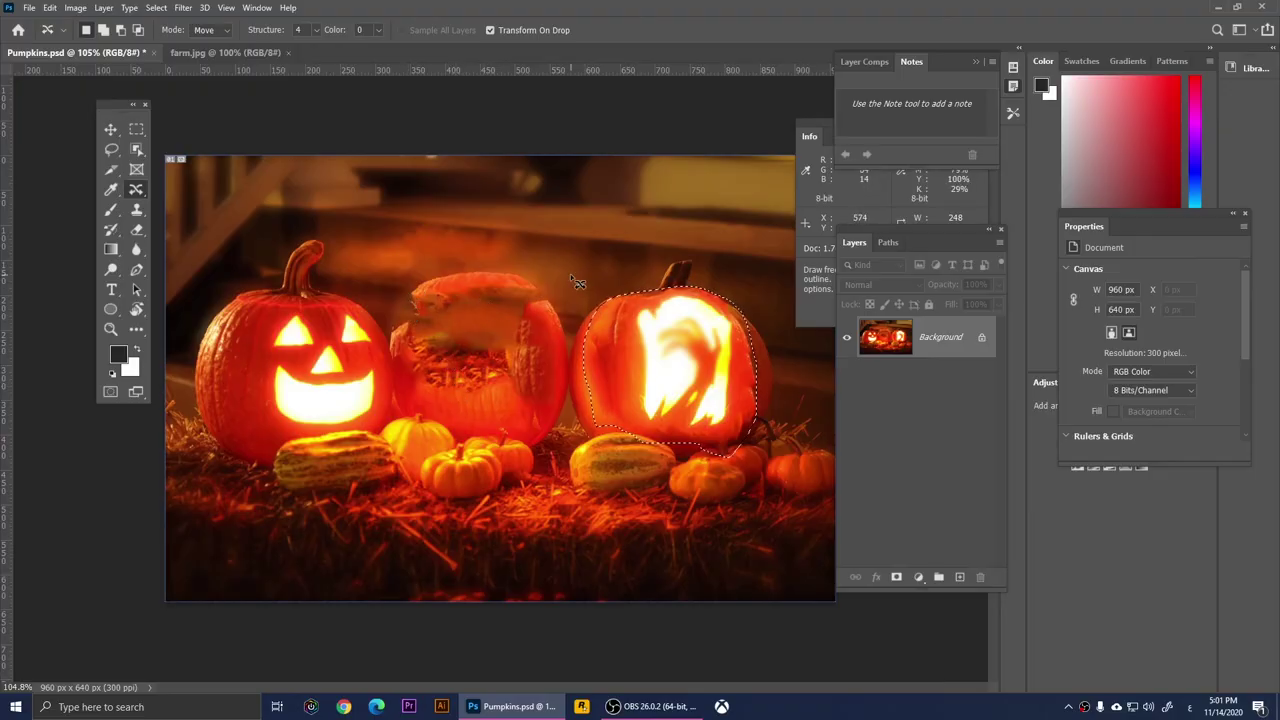
key("ctrl+z")
- Switch to the Red Eye tool and clear the selection around the middle pumpkin
right_click(136, 190)
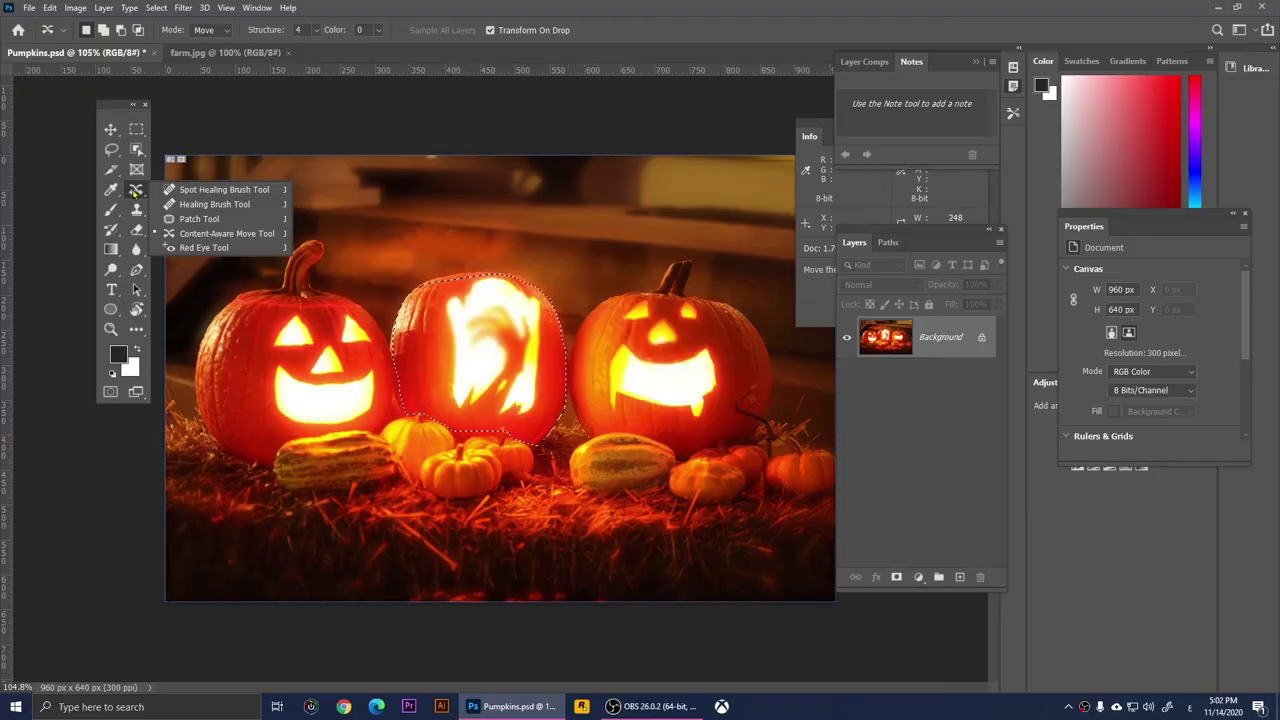
left_click(199, 251)
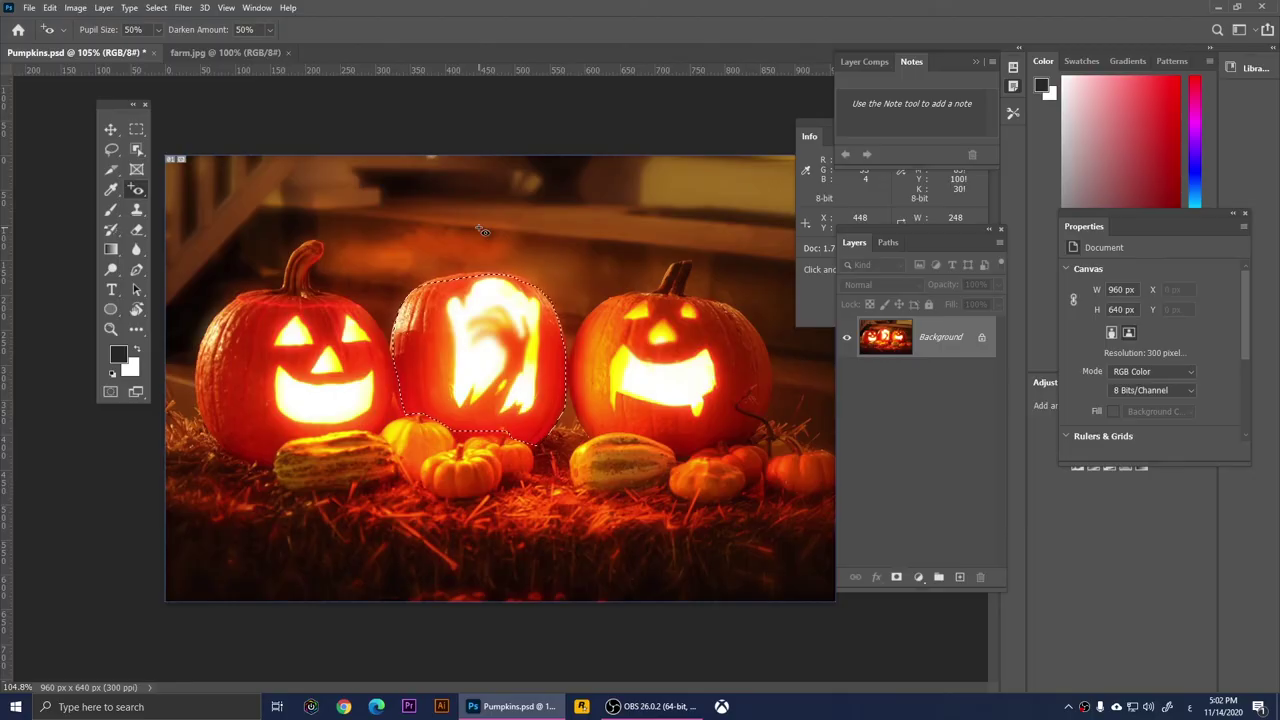
key("ctrl+d")
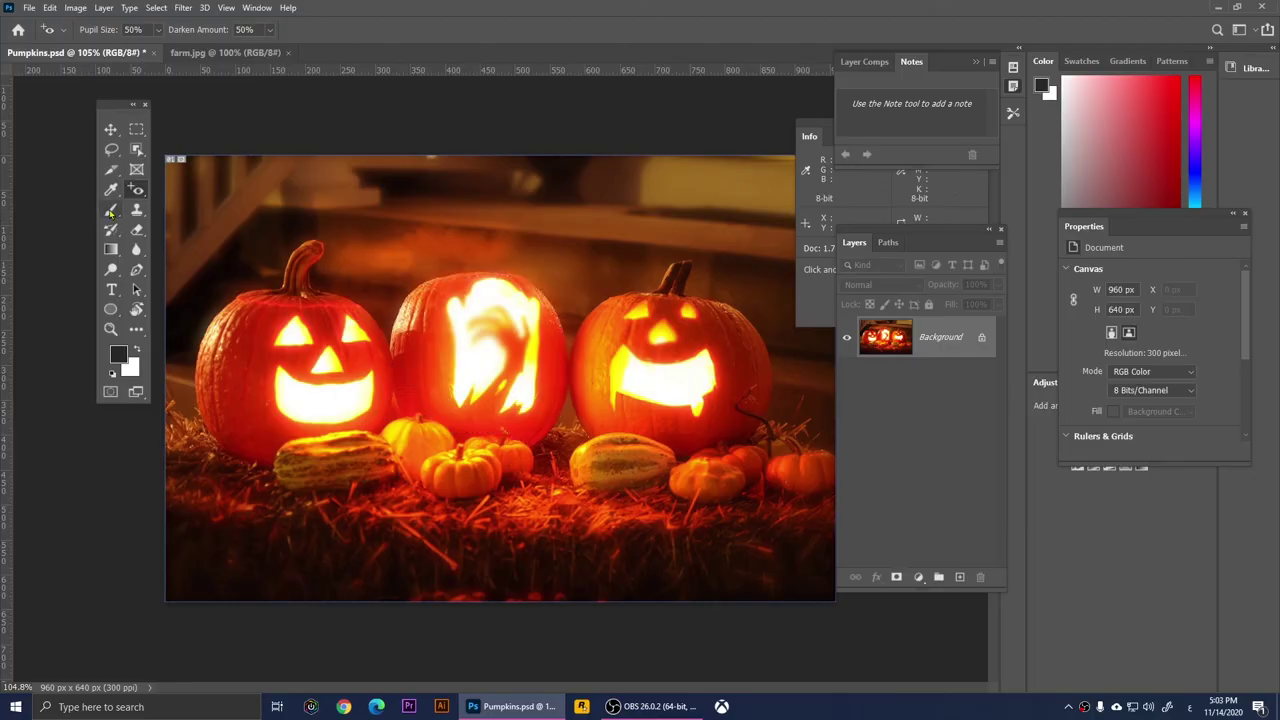
- Activate the Brush tool and reduce its size to 66 px
left_click(110, 212)
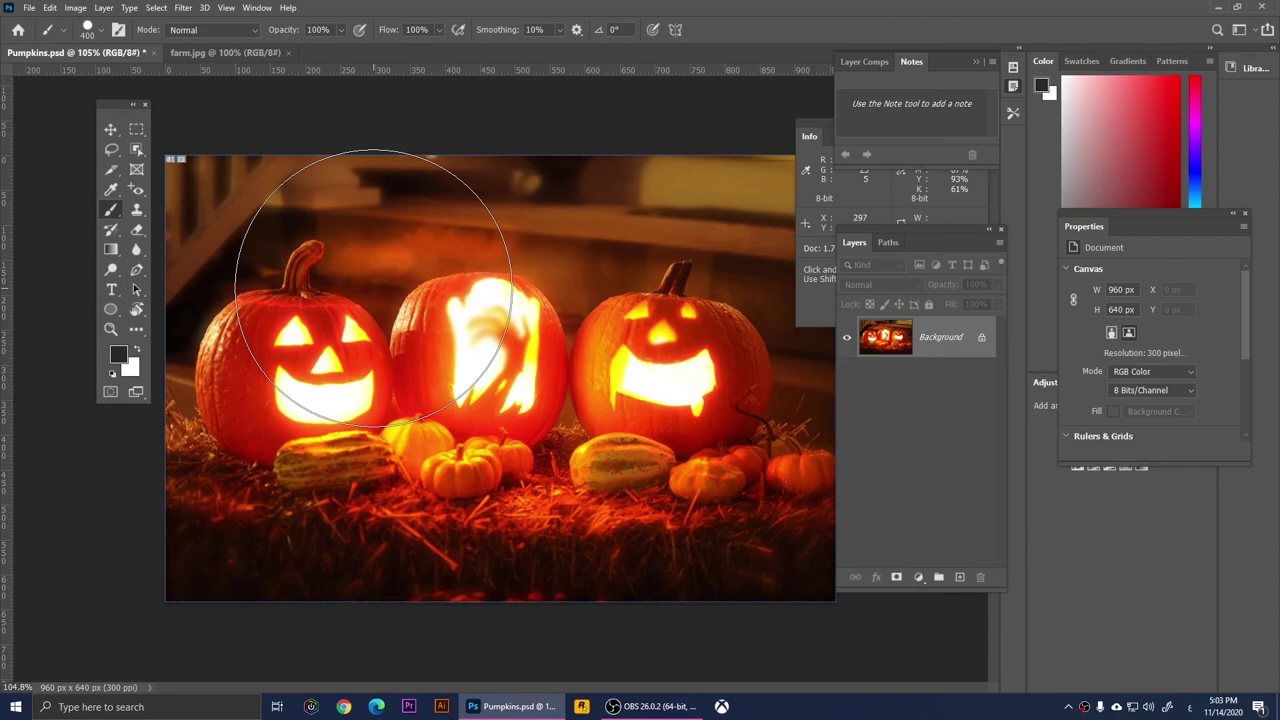
right_click(430, 302)
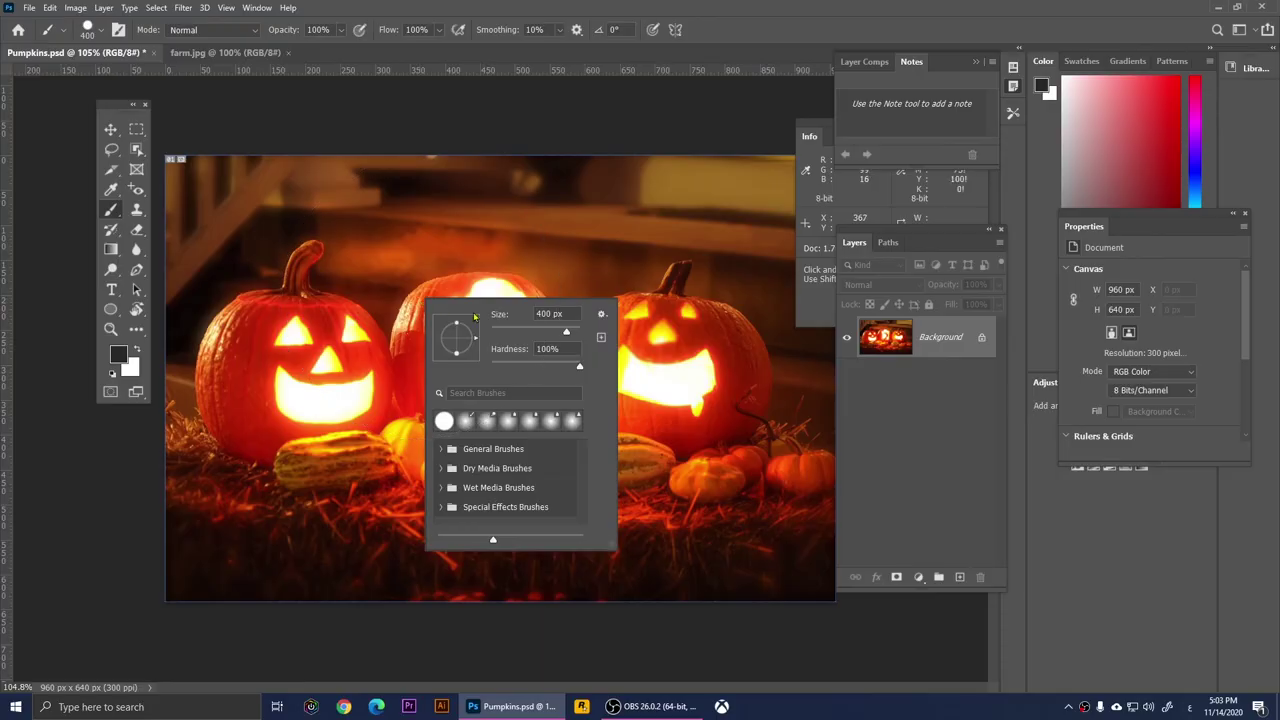
left_click_drag(566, 333, 519, 333)
left_click(666, 103)
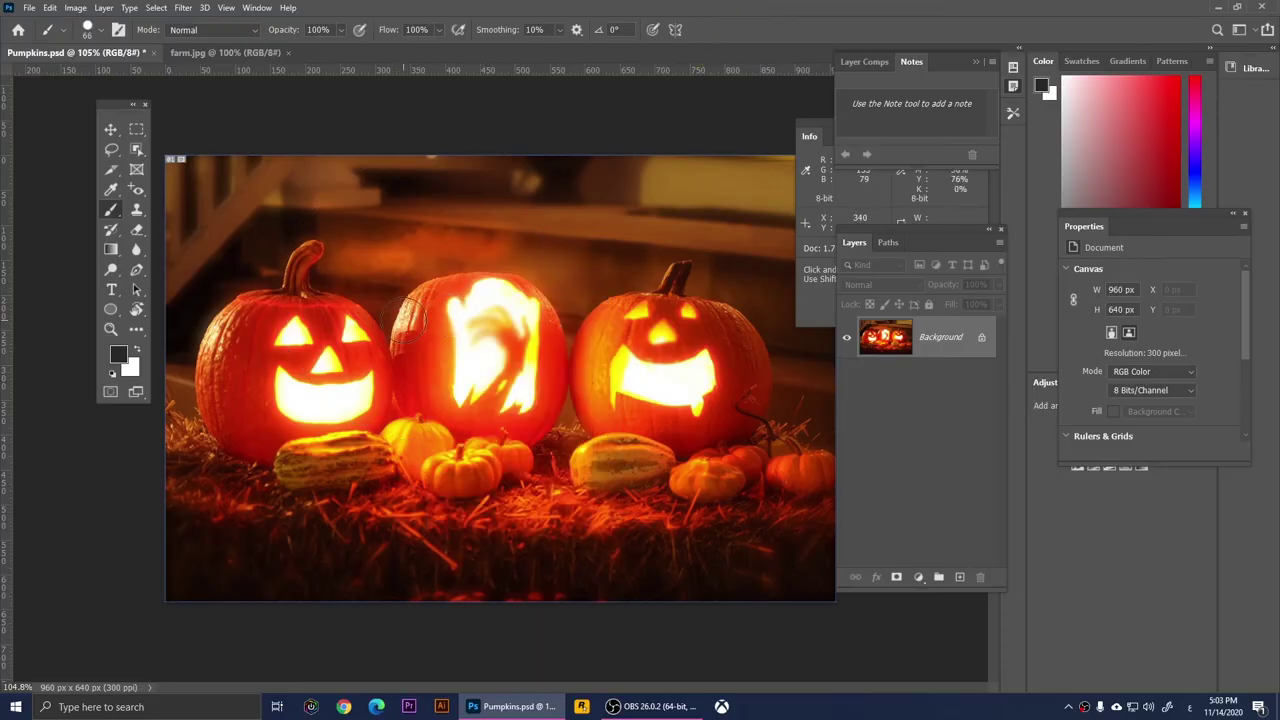
- Paint broad dark brush strokes over the background and across the left and middle pumpkins, and undo them all
mouse_move(329, 251)
left_mouse_down()
mouse_move(288, 270)
mouse_move(685, 208)
left_mouse_up()
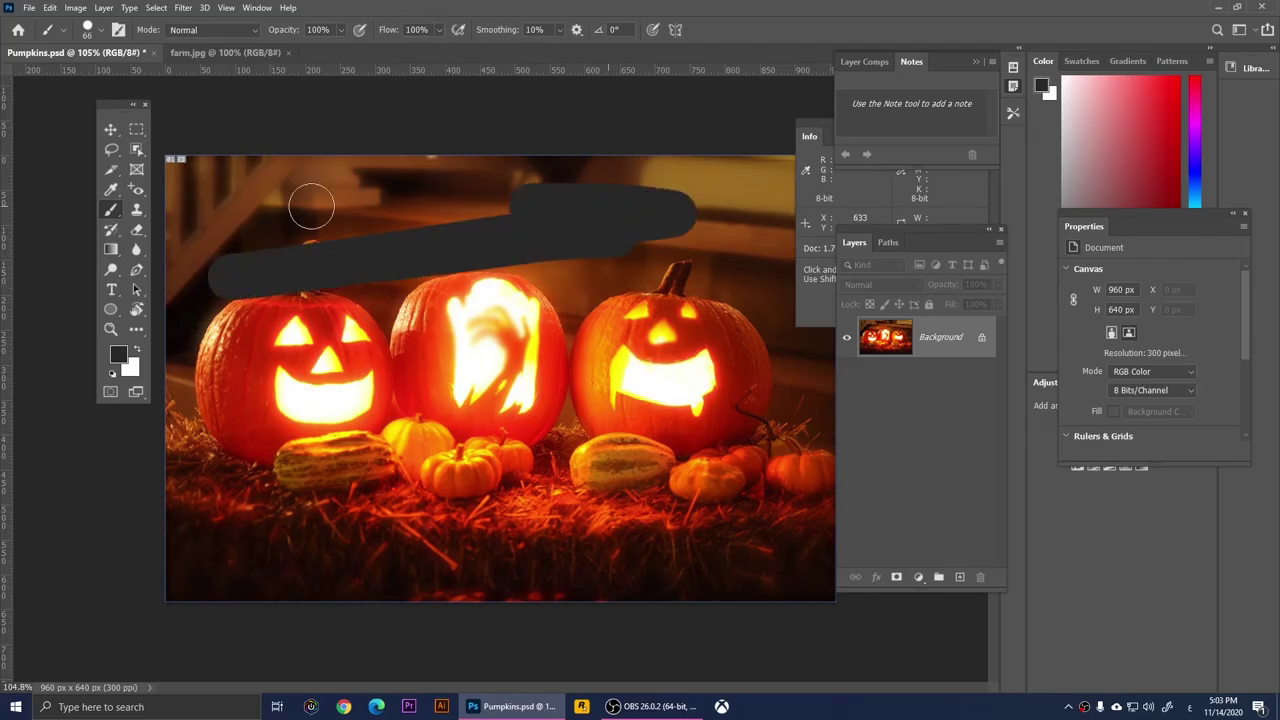
mouse_move(311, 206)
left_mouse_down()
mouse_move(562, 208)
mouse_move(206, 242)
mouse_move(518, 314)
mouse_move(497, 358)
mouse_move(625, 284)
mouse_move(420, 340)
left_mouse_up()
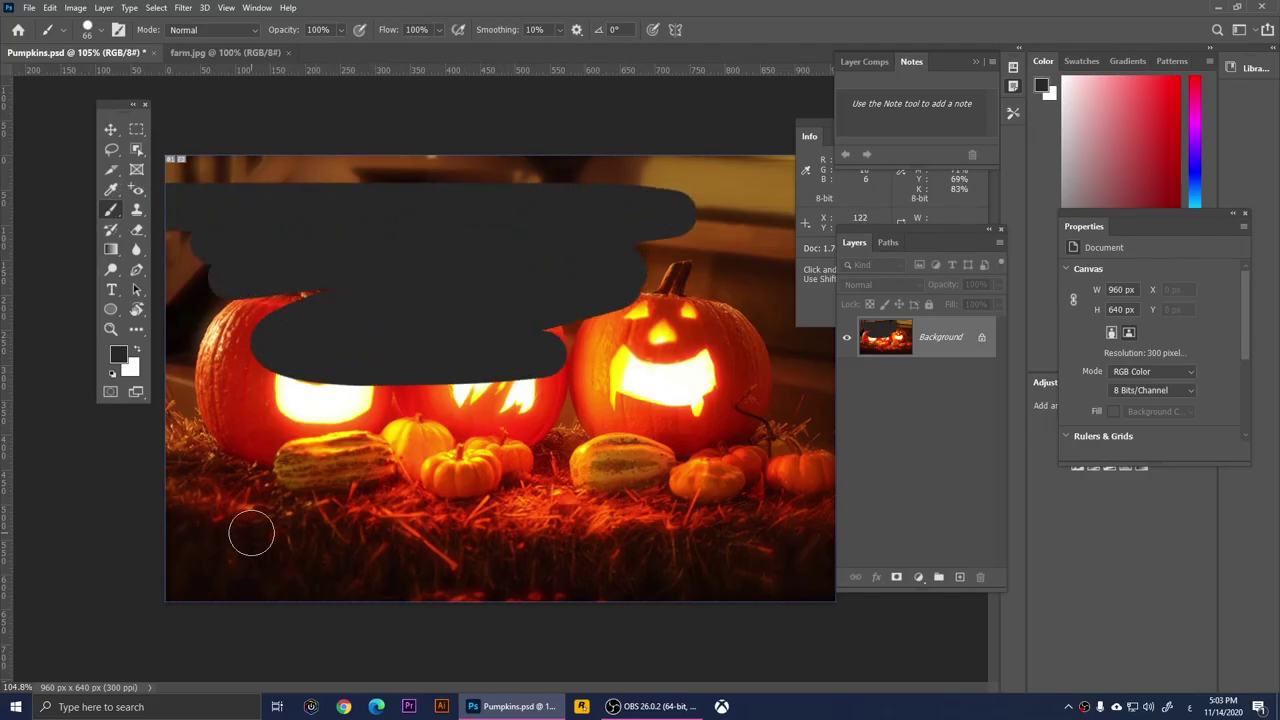
key("ctrl+z")
key("ctrl+z")
key("ctrl+z")
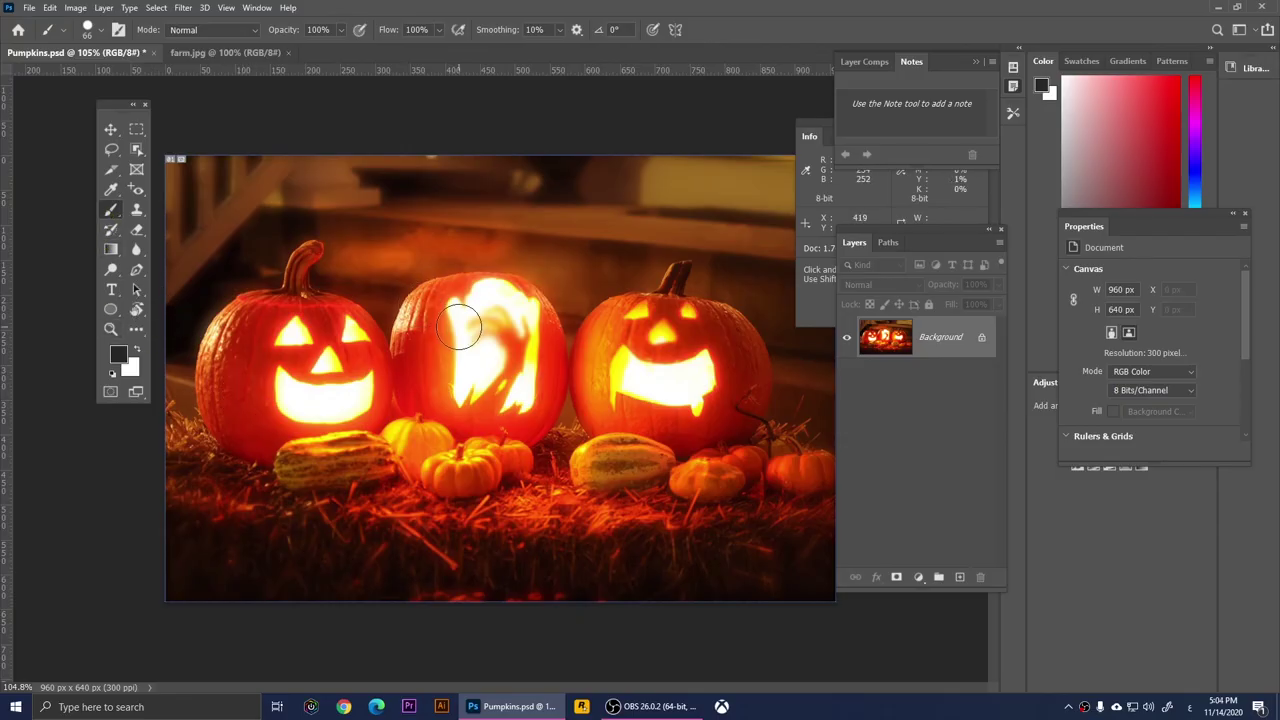
- Switch to the Pencil tool, draw a thin size 1 line just above the middle pumpkin, and undo the line
right_click(107, 210)
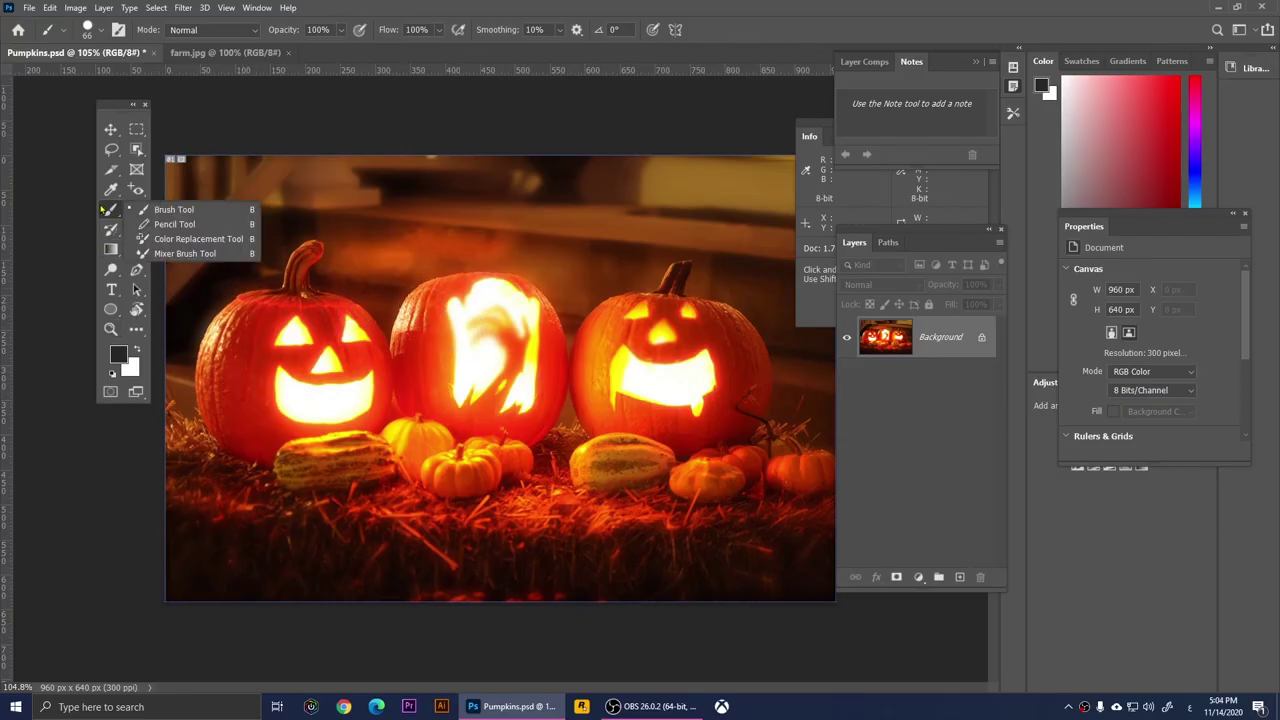
left_click(175, 224)
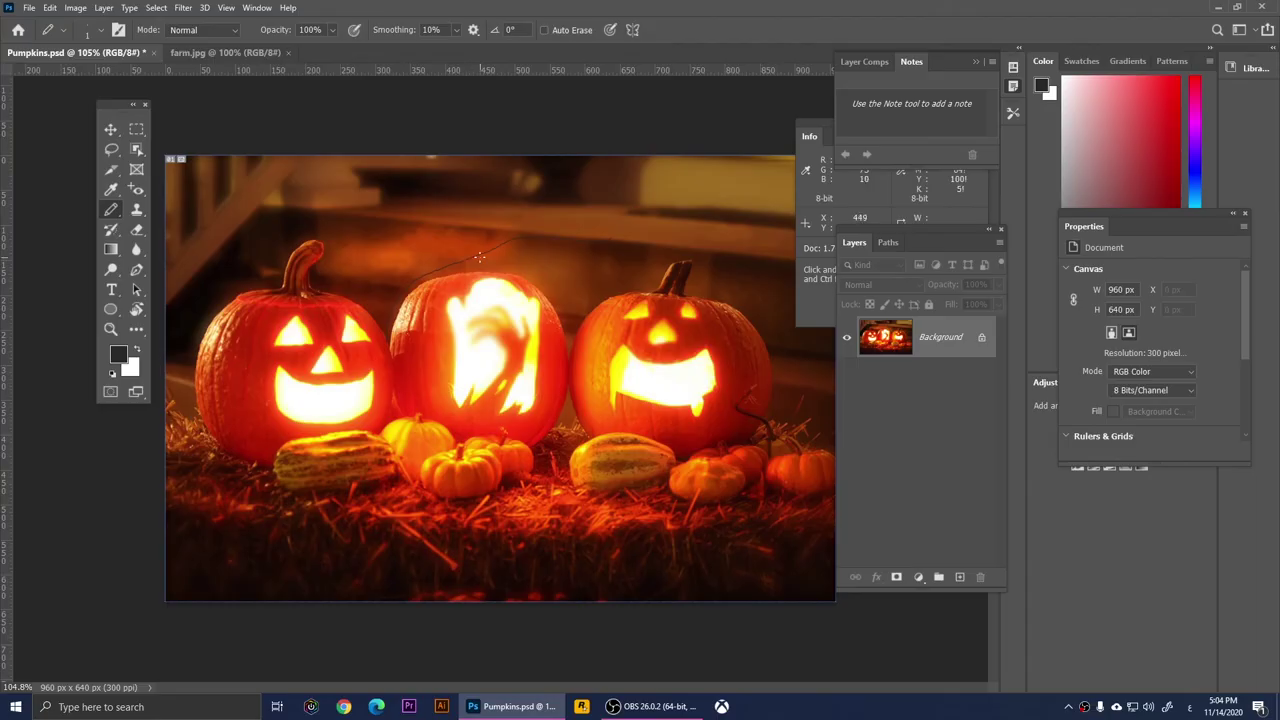
key("ctrl+z")
- Set the foreground color to red with the hex value ff0000
left_click(117, 353)
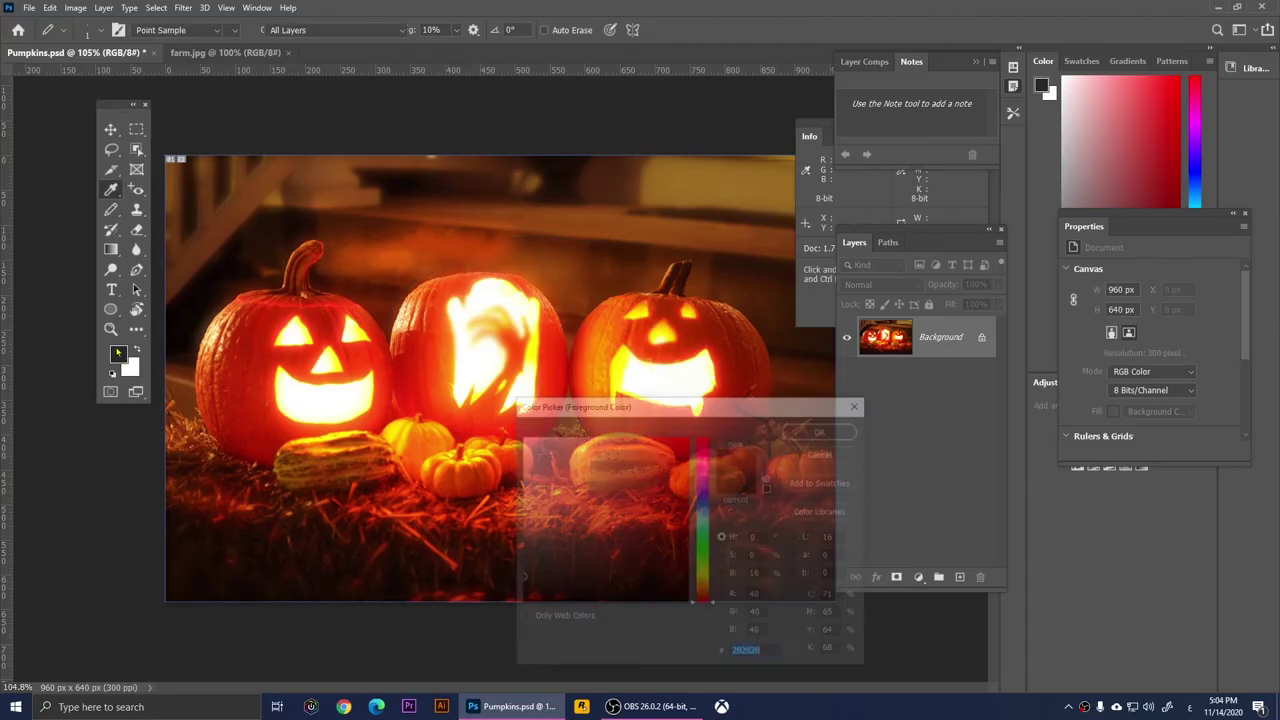
type("ff0000")
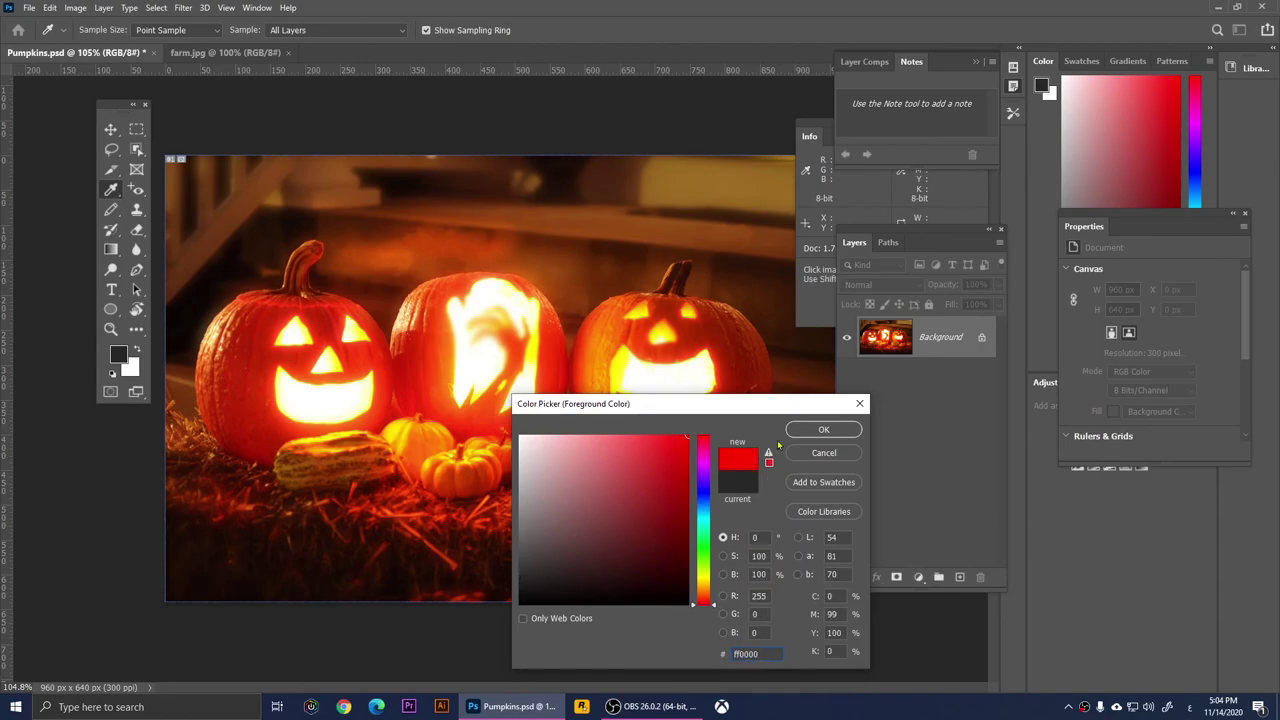
left_click(823, 431)
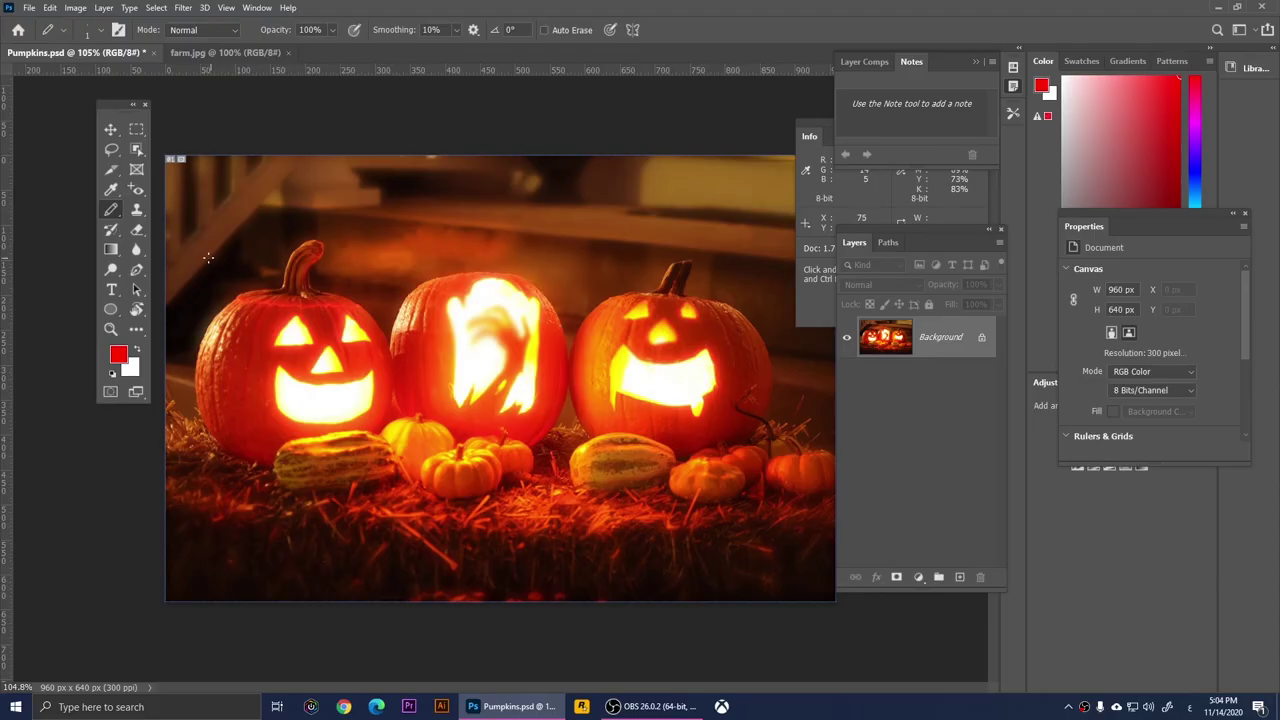
- Switch to the Color Replacement tool and set the foreground color to blue (1b2ddb)
right_click(109, 210)
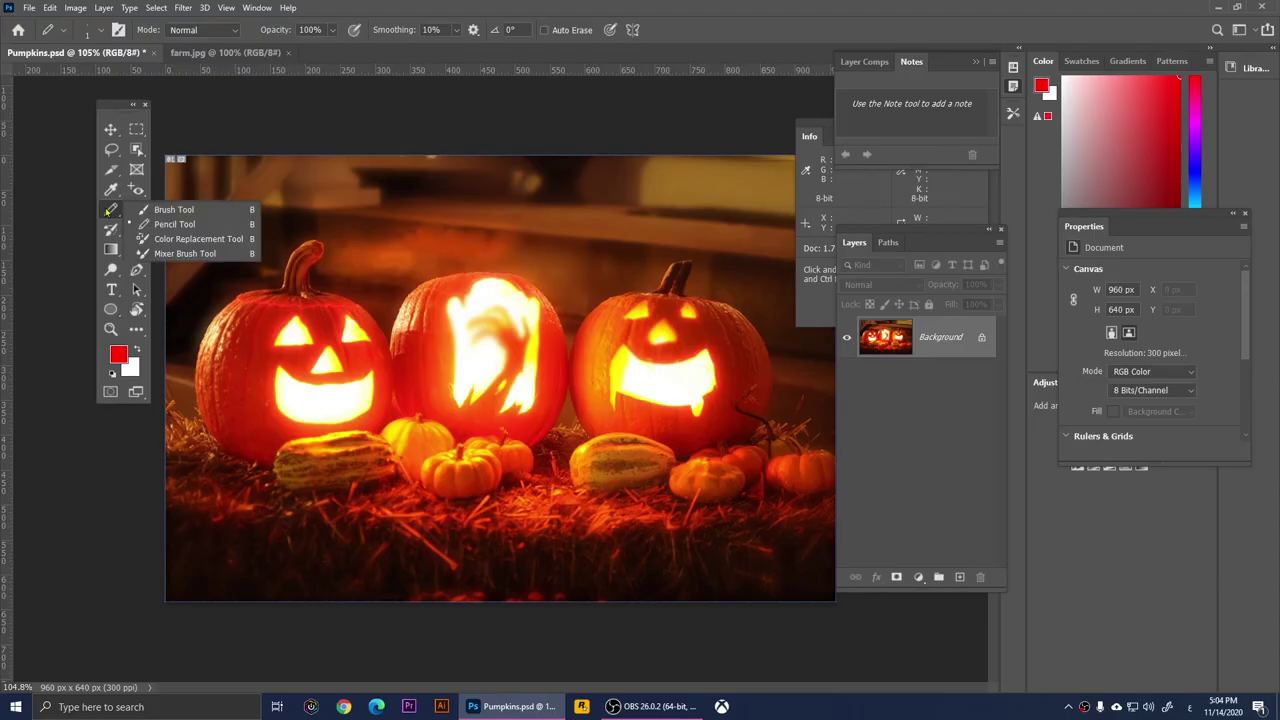
left_click(198, 239)
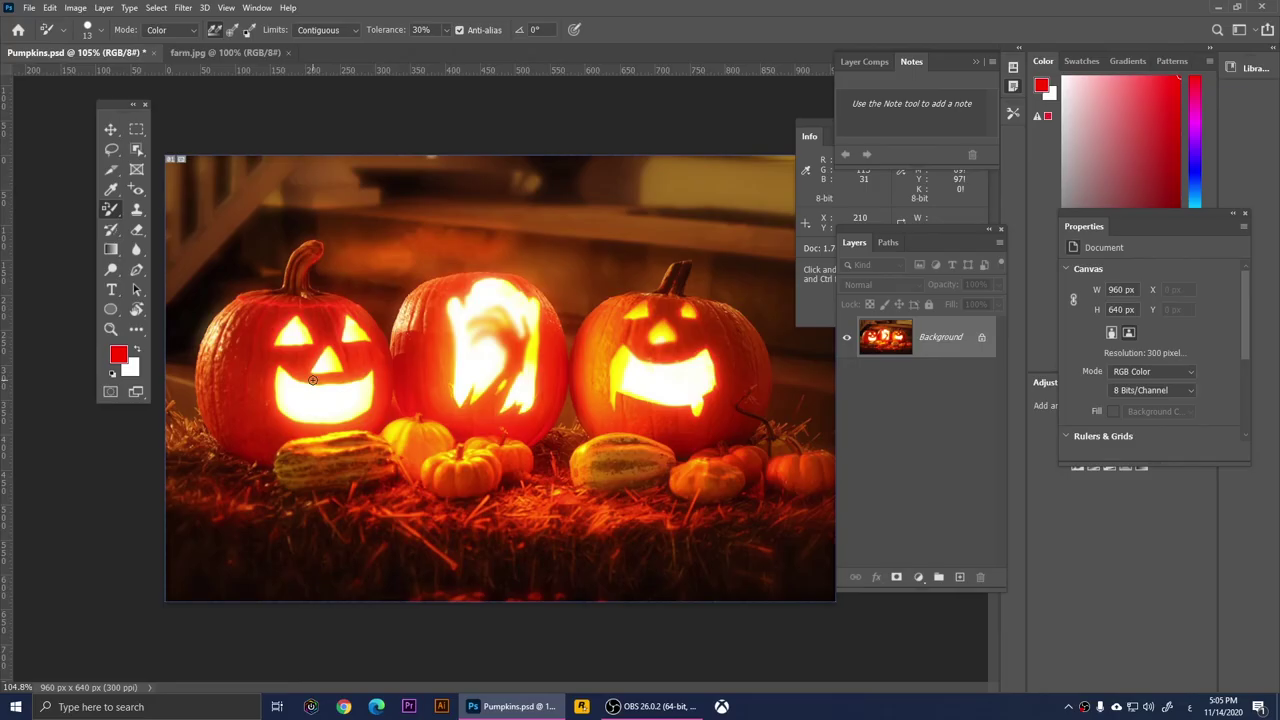
left_click(118, 354)
left_click(698, 497)
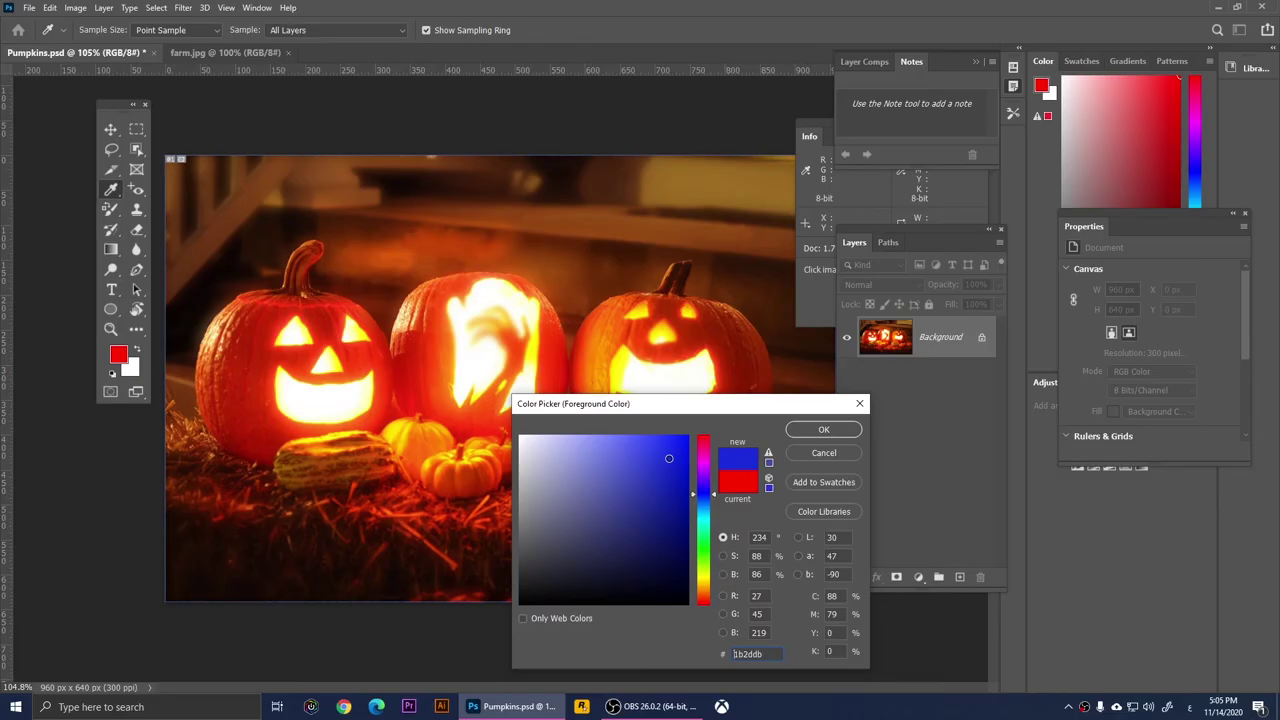
left_click(822, 430)
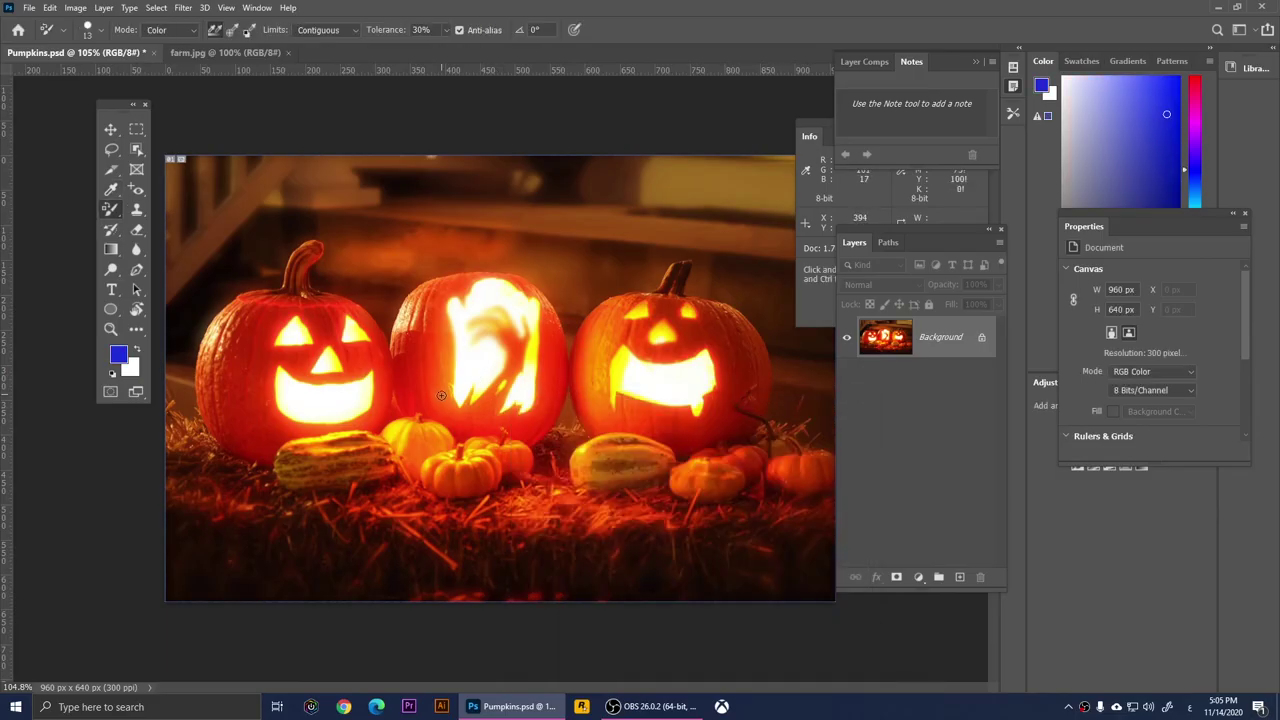
- Recolor the left side of the middle pumpkin's skin with the blue foreground color, and undo the strokes
left_click_drag(452, 360, 452, 418)
mouse_move(447, 348)
left_mouse_down()
mouse_move(445, 308)
mouse_move(433, 299)
mouse_move(417, 333)
mouse_move(419, 302)
mouse_move(400, 336)
mouse_move(410, 300)
mouse_move(402, 361)
mouse_move(421, 314)
left_mouse_up()
mouse_move(402, 370)
left_mouse_down()
mouse_move(430, 362)
mouse_move(428, 385)
mouse_move(414, 367)
left_mouse_up()
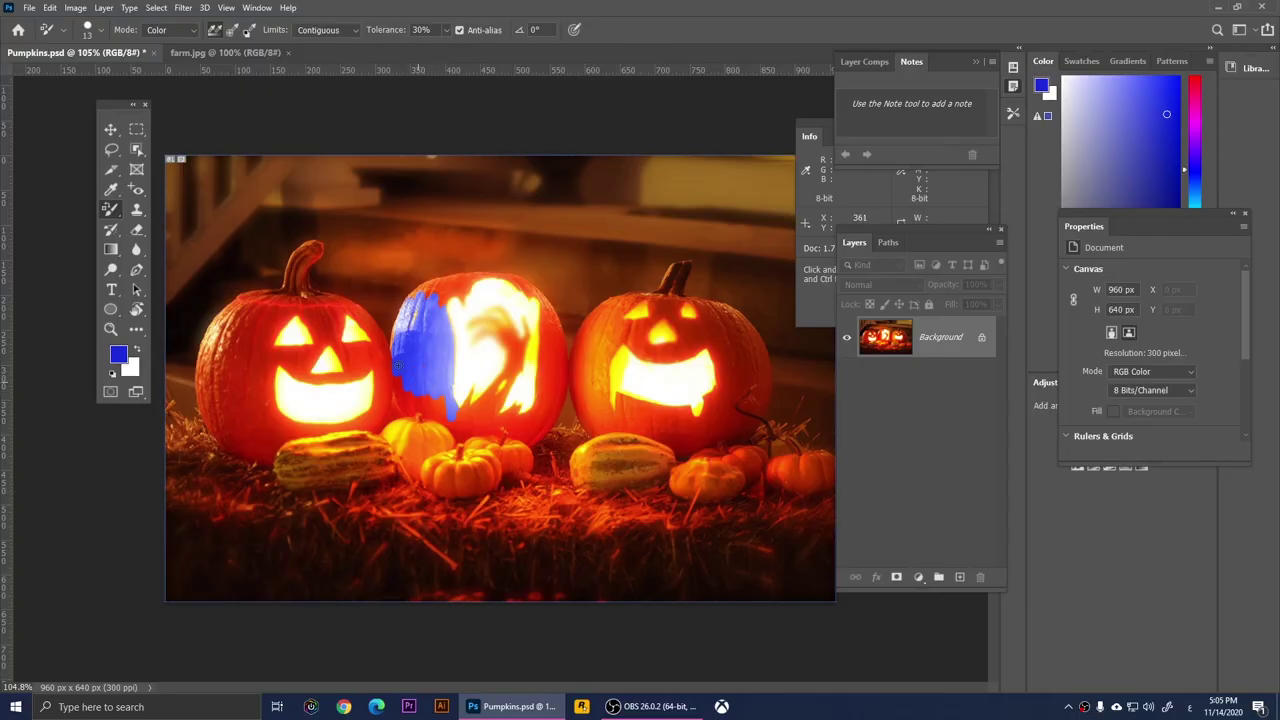
key("ctrl+z")
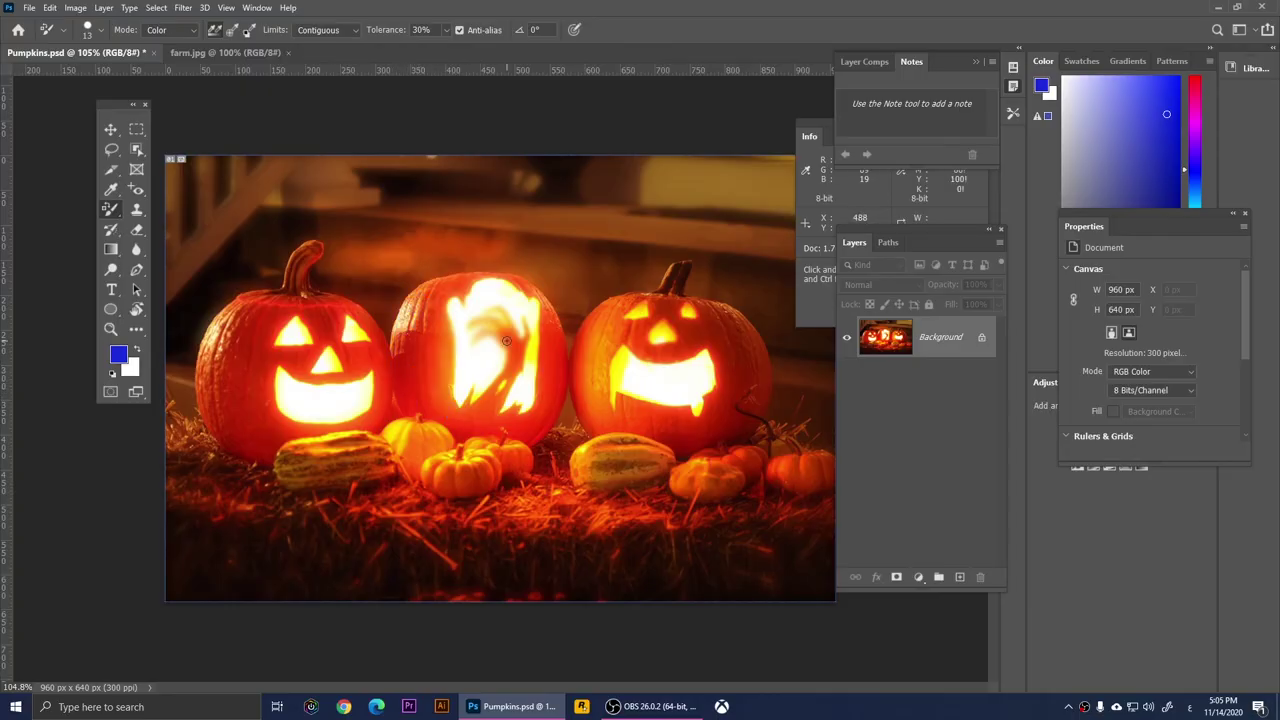
- Blend blue into the left side of the middle pumpkin with the Mixer Brush tool, and undo the strokes
right_click(116, 215)
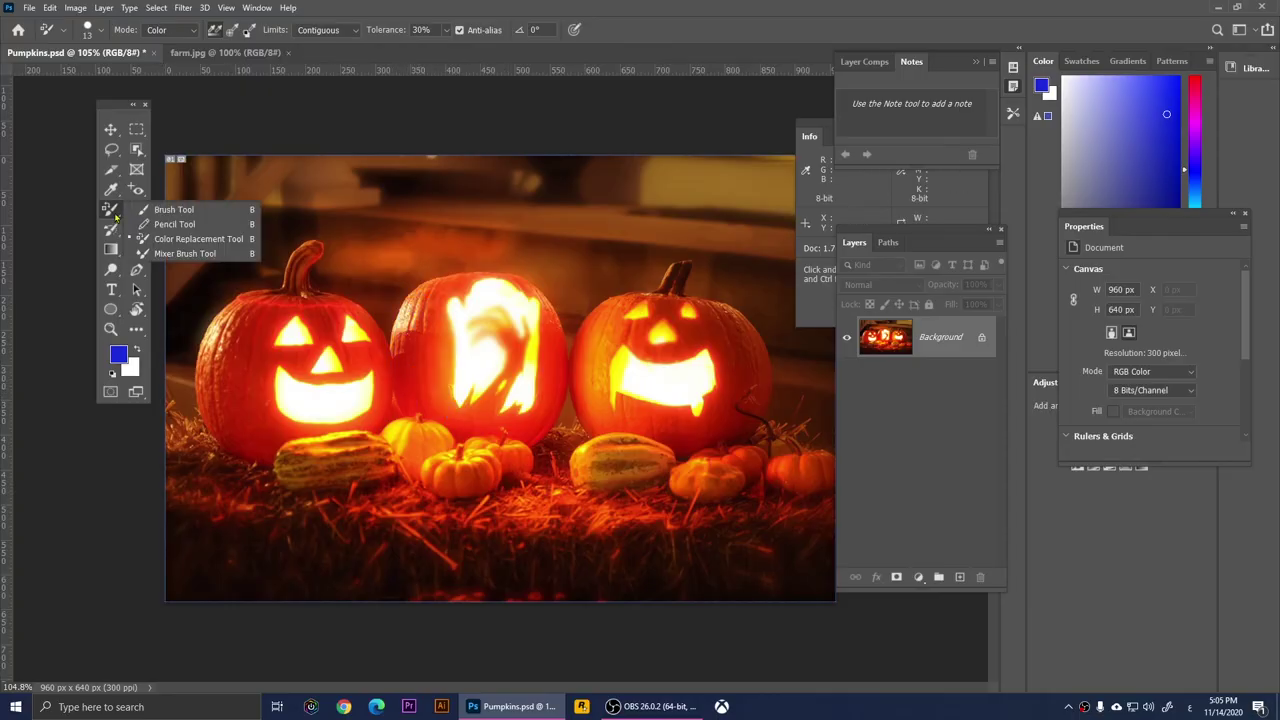
left_click(177, 254)
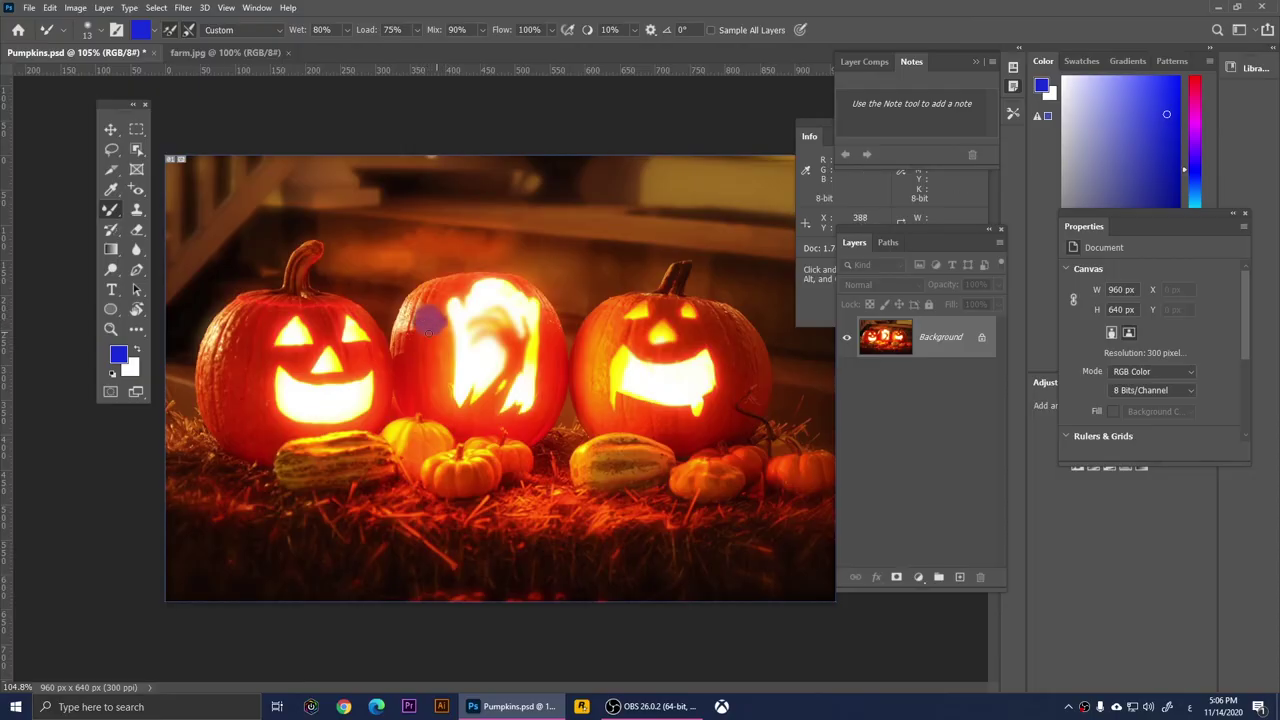
scroll(426, 322, "up", 5)
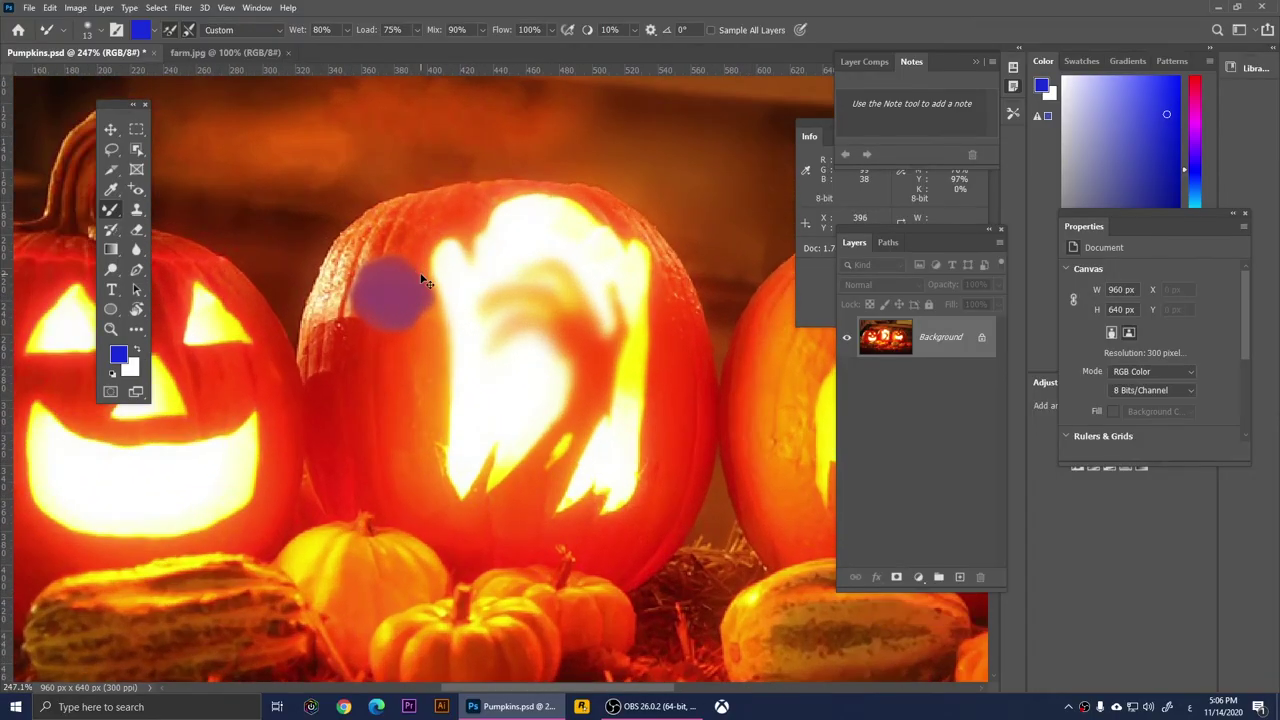
mouse_move(414, 337)
left_mouse_down()
mouse_move(355, 321)
mouse_move(385, 323)
mouse_move(356, 328)
mouse_move(370, 334)
mouse_move(375, 325)
mouse_move(351, 323)
mouse_move(364, 316)
mouse_move(344, 328)
mouse_move(385, 312)
mouse_move(347, 327)
mouse_move(344, 307)
mouse_move(370, 318)
mouse_move(370, 285)
left_mouse_up()
key("ctrl+z")
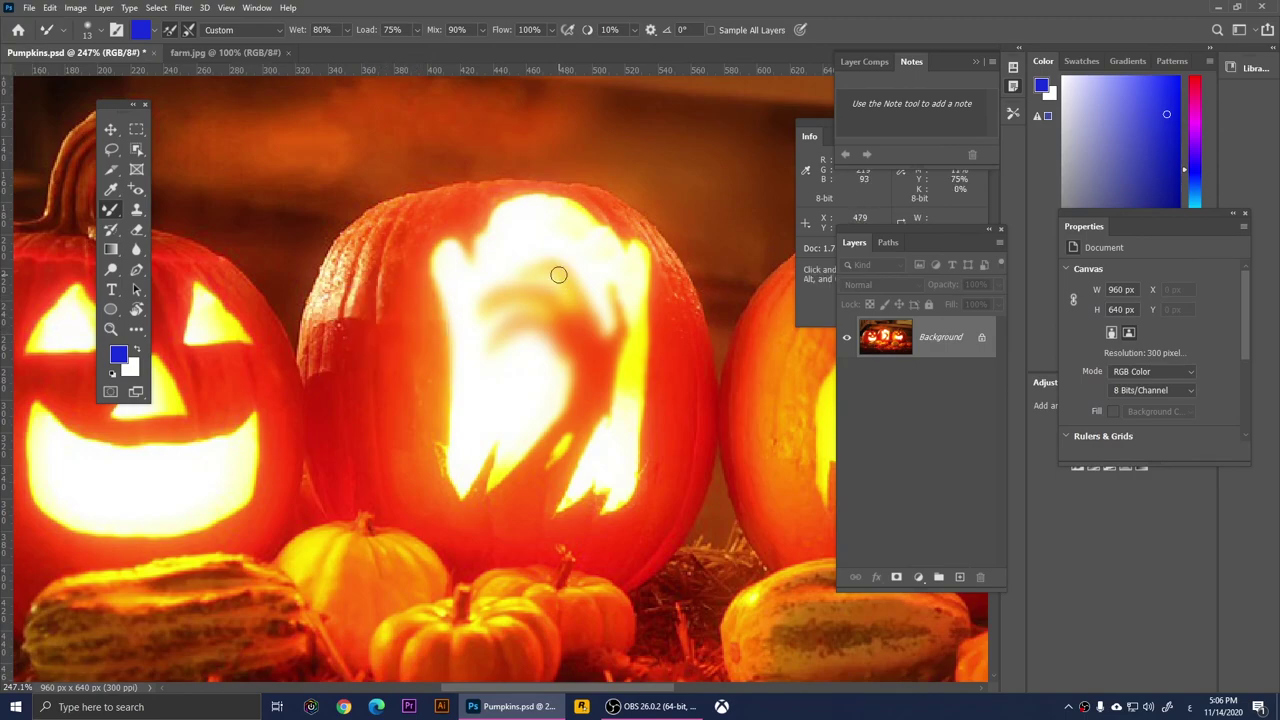
key("ctrl+0")
- Clone the right pumpkin's glowing mouth above the middle pumpkin and the left pumpkin's face onto the right one, and undo both
left_click(136, 210)
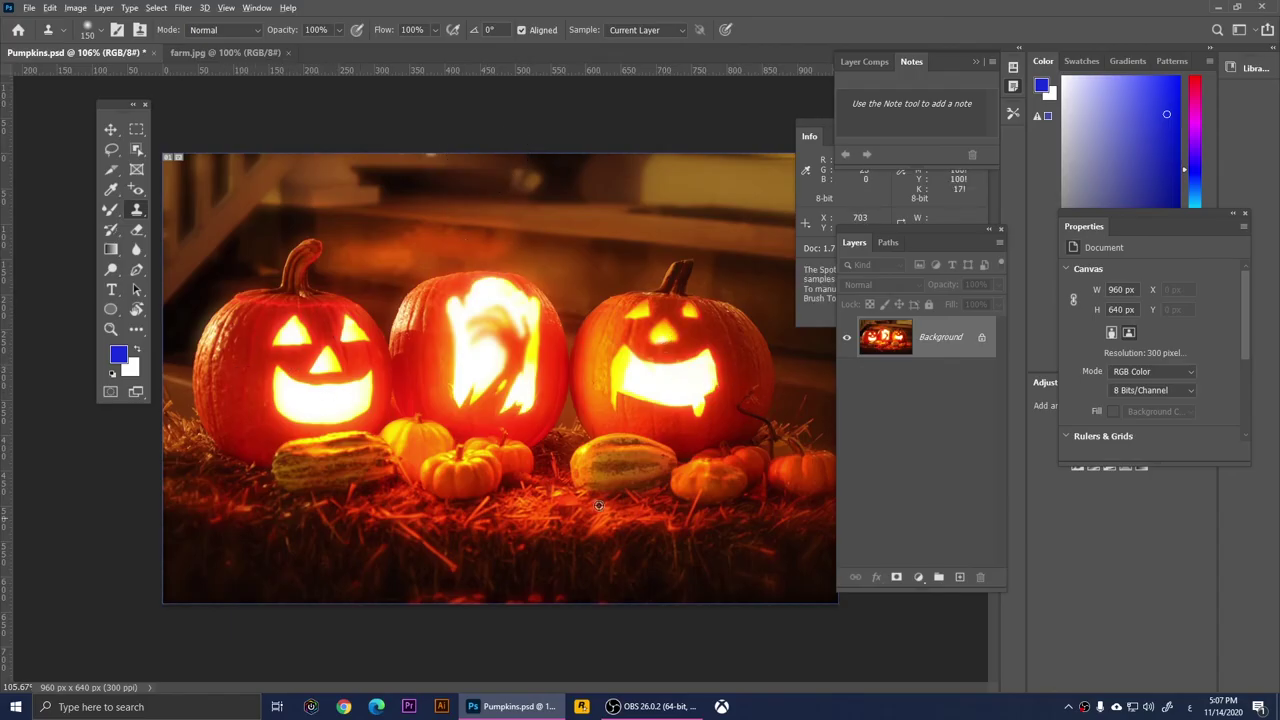
left_click(679, 370, "alt")
left_click_drag(461, 222, 467, 255)
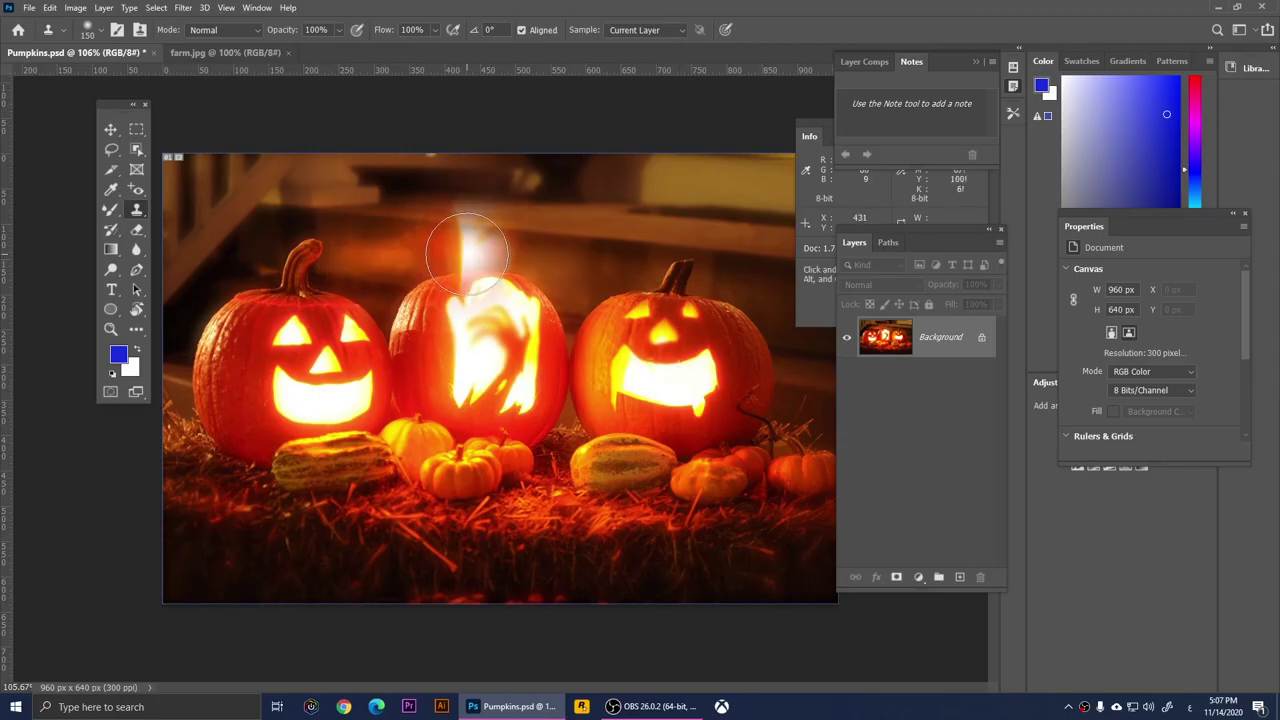
key("ctrl+z")
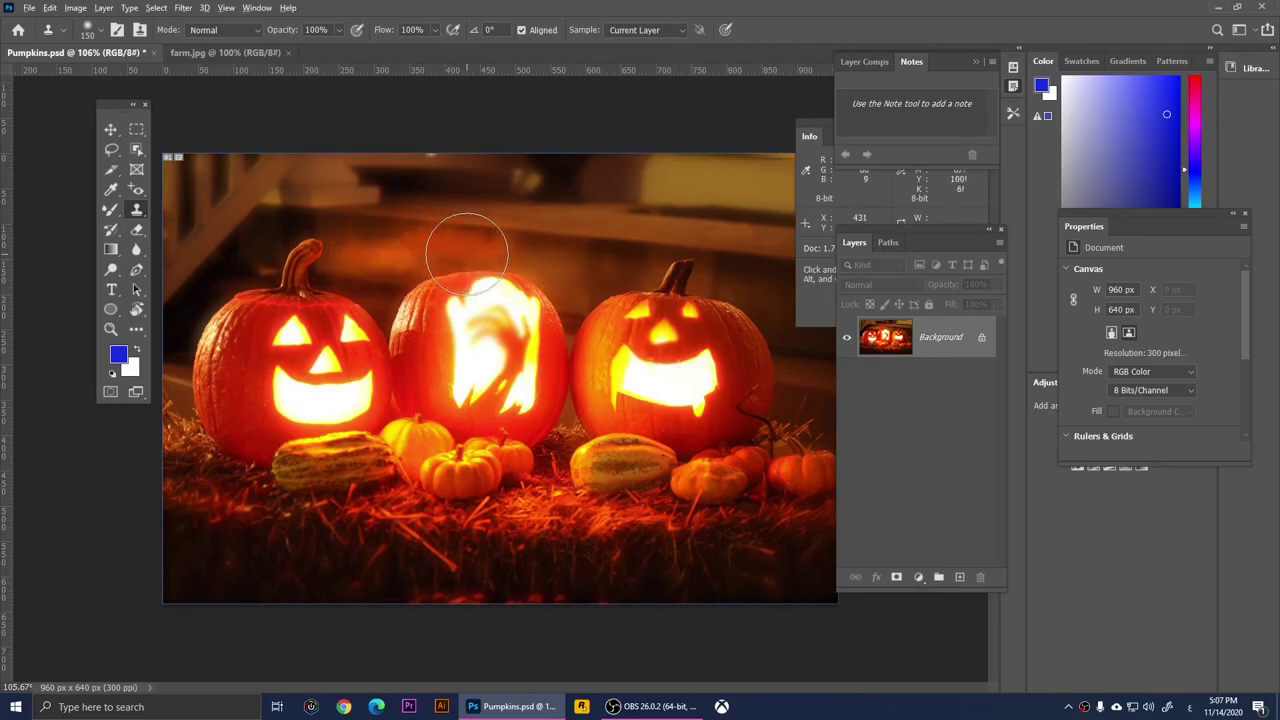
left_click(274, 355, "alt")
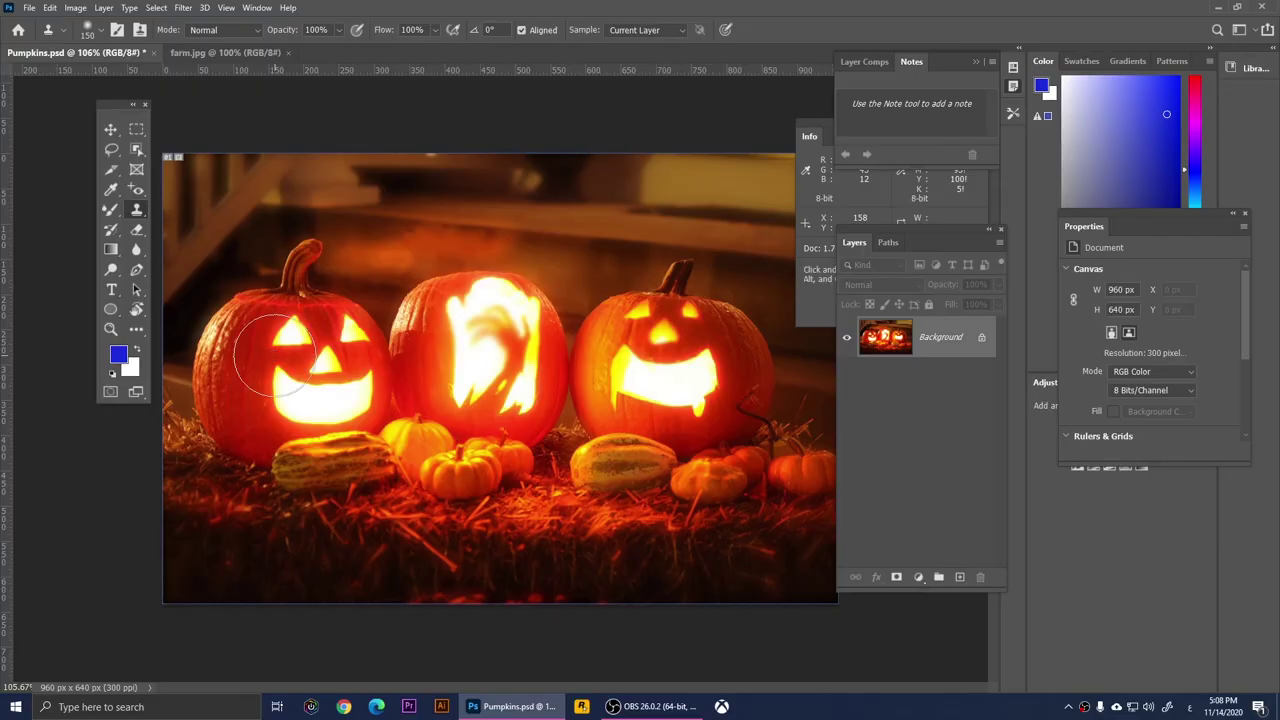
mouse_move(631, 390)
left_mouse_down()
mouse_move(620, 355)
mouse_move(663, 342)
mouse_move(689, 363)
mouse_move(694, 411)
mouse_move(653, 441)
mouse_move(656, 453)
mouse_move(713, 456)
mouse_move(604, 479)
mouse_move(649, 452)
mouse_move(676, 455)
mouse_move(607, 440)
mouse_move(595, 412)
mouse_move(611, 395)
mouse_move(589, 439)
mouse_move(583, 394)
mouse_move(579, 448)
mouse_move(698, 471)
mouse_move(703, 426)
mouse_move(687, 400)
mouse_move(684, 453)
mouse_move(717, 410)
mouse_move(689, 475)
mouse_move(640, 481)
mouse_move(620, 466)
mouse_move(582, 555)
left_mouse_up()
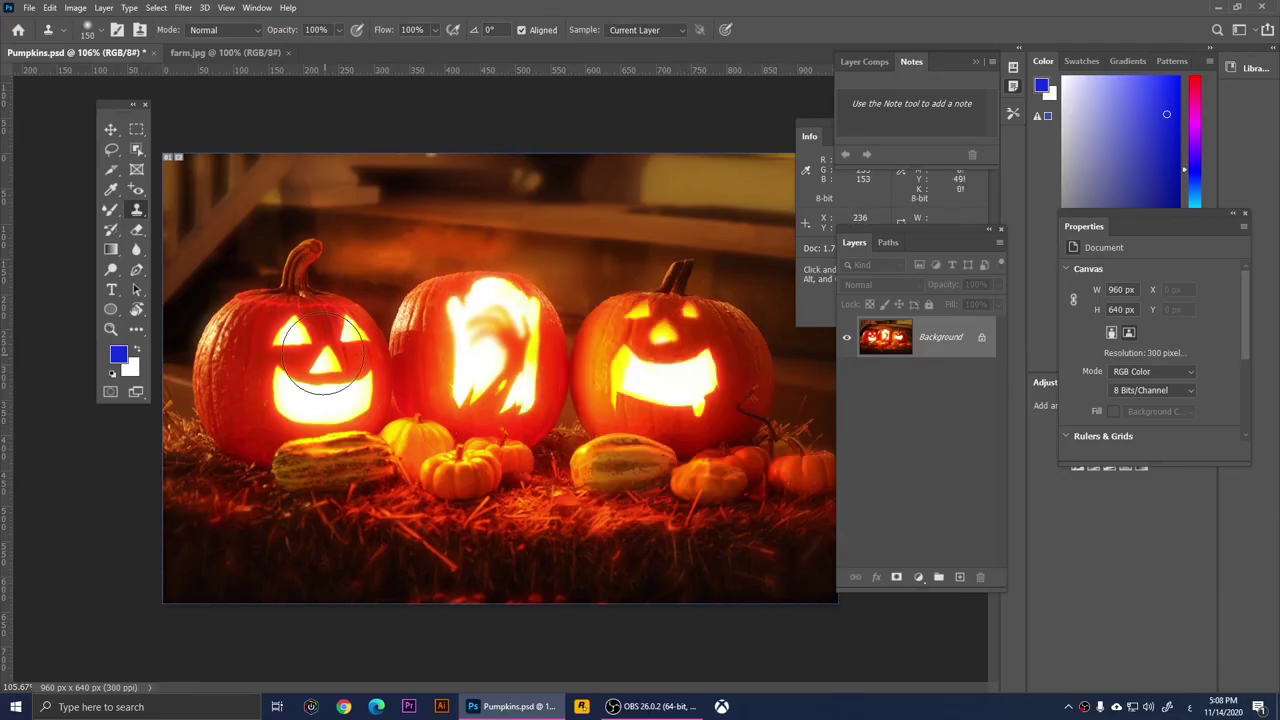
- Switch to the Pattern Stamp tool and choose the green pattern from the Grass group
right_click(137, 210)
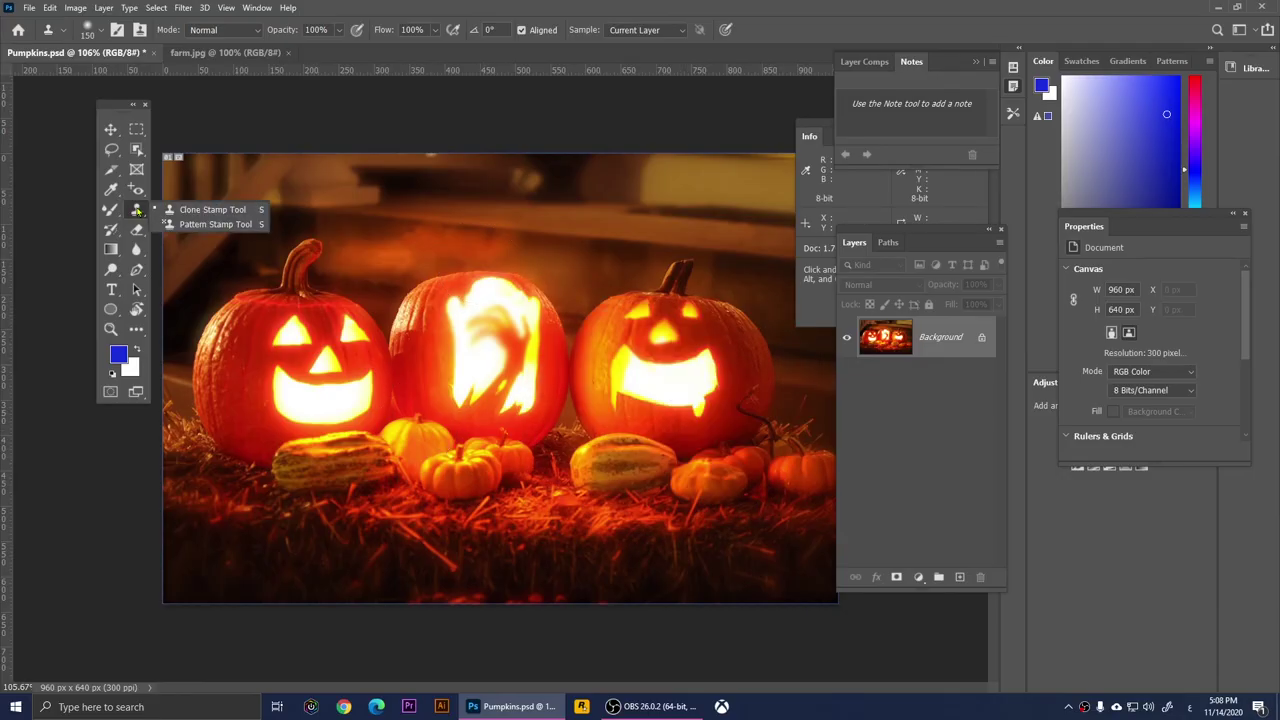
left_click(215, 224)
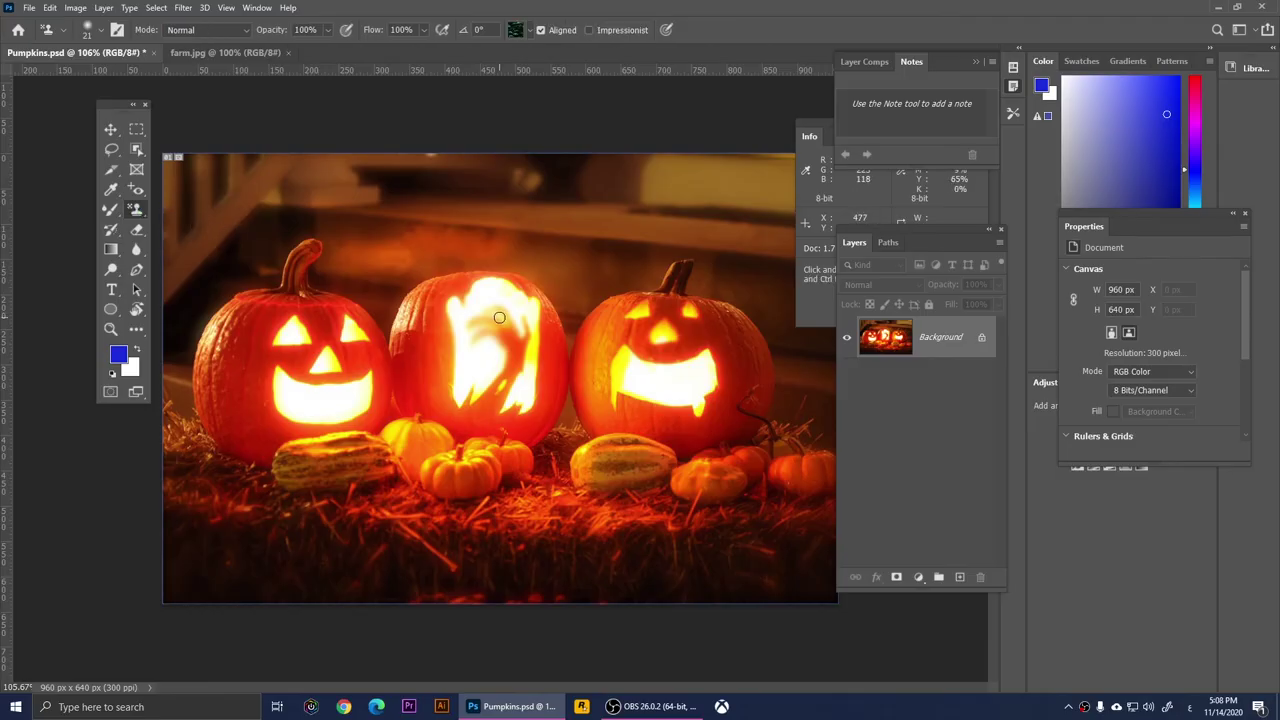
left_click_drag(499, 317, 490, 335)
left_click(533, 30)
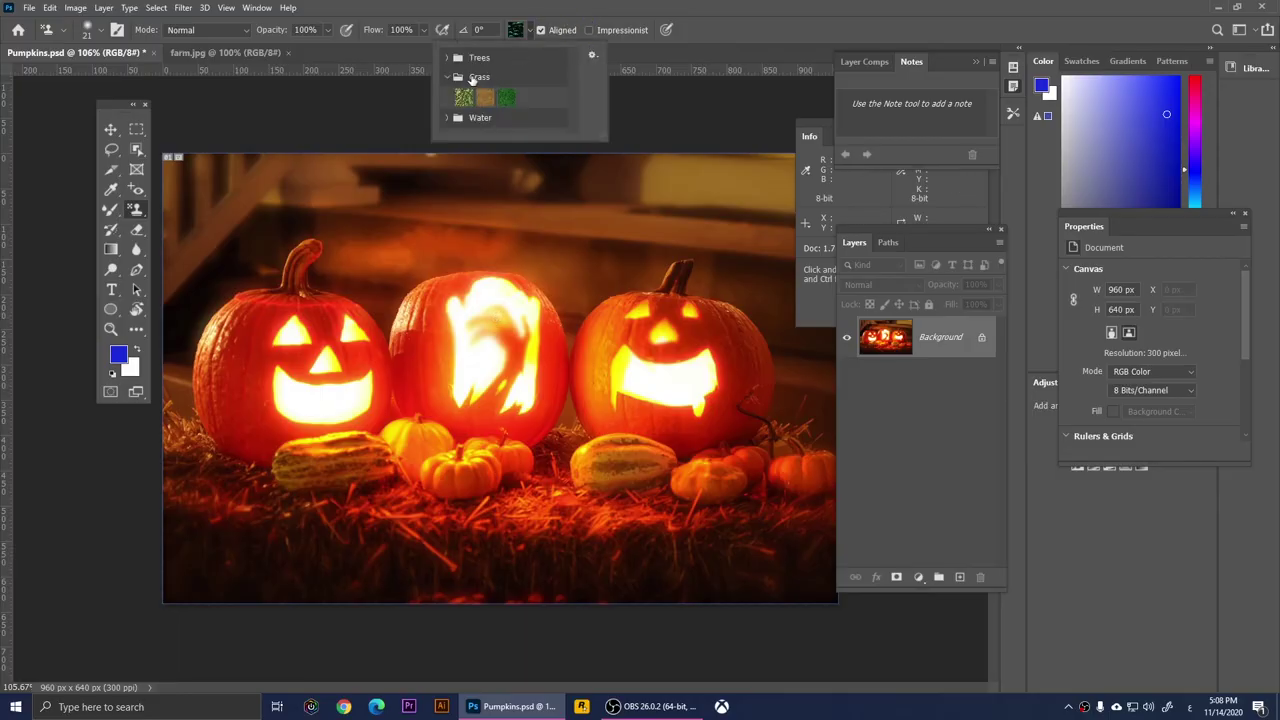
left_click(508, 97)
key("Return")
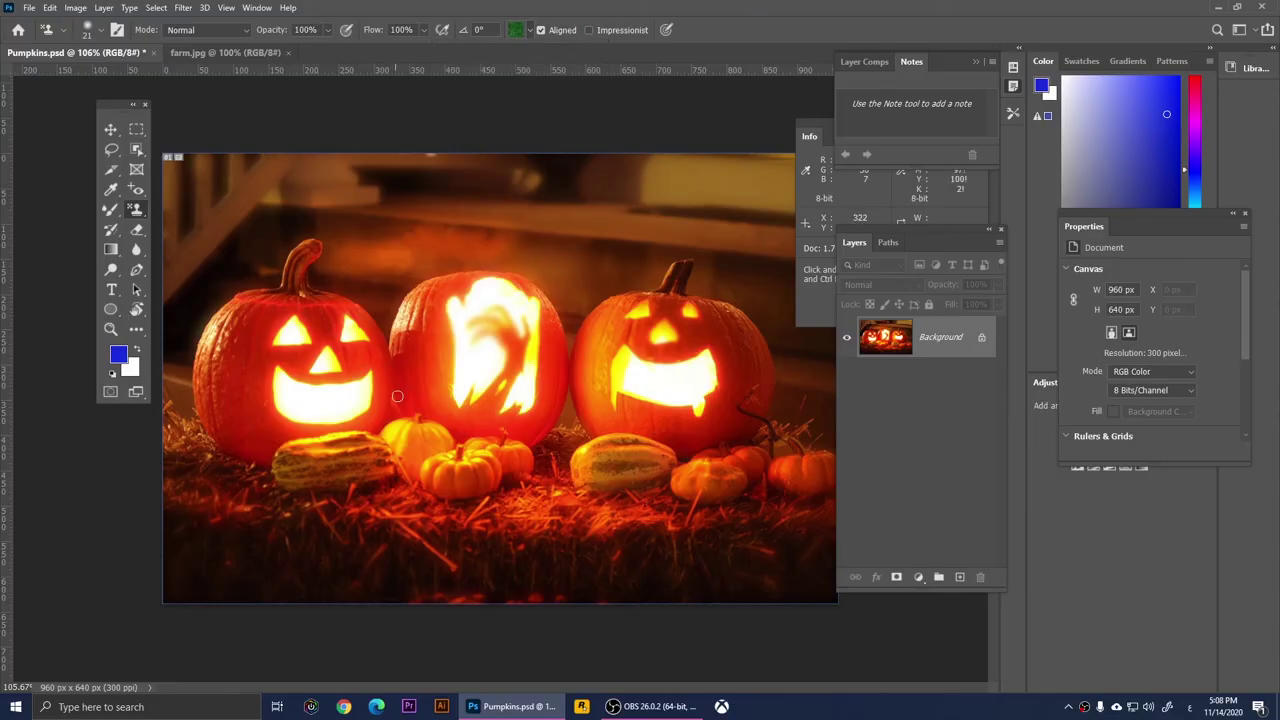
- Enlarge the stamp brush to 84 px, paint the grass pattern across the straw below the pumpkins, and undo it
right_click(354, 539)
left_click_drag(432, 477, 463, 477)
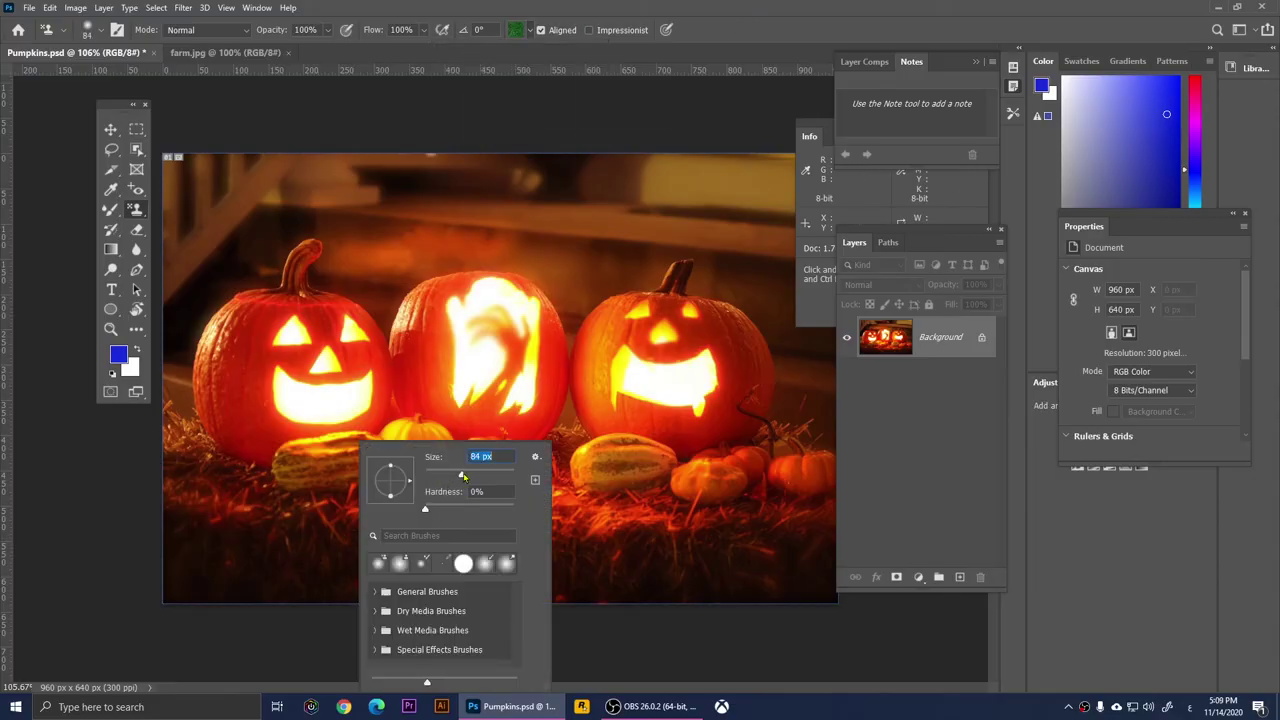
mouse_move(171, 526)
left_mouse_down()
mouse_move(638, 525)
mouse_move(25, 550)
mouse_move(23, 563)
mouse_move(1057, 657)
mouse_move(800, 540)
mouse_move(864, 542)
mouse_move(293, 501)
left_mouse_up()
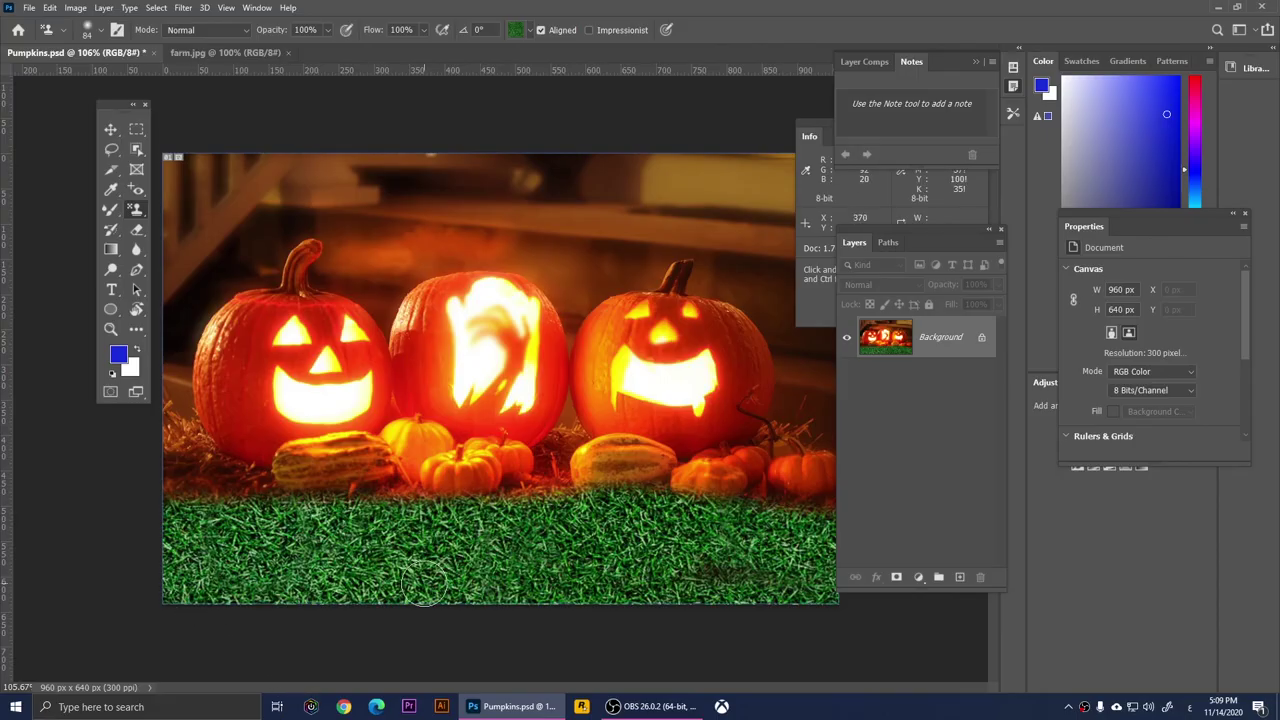
key("ctrl+z")
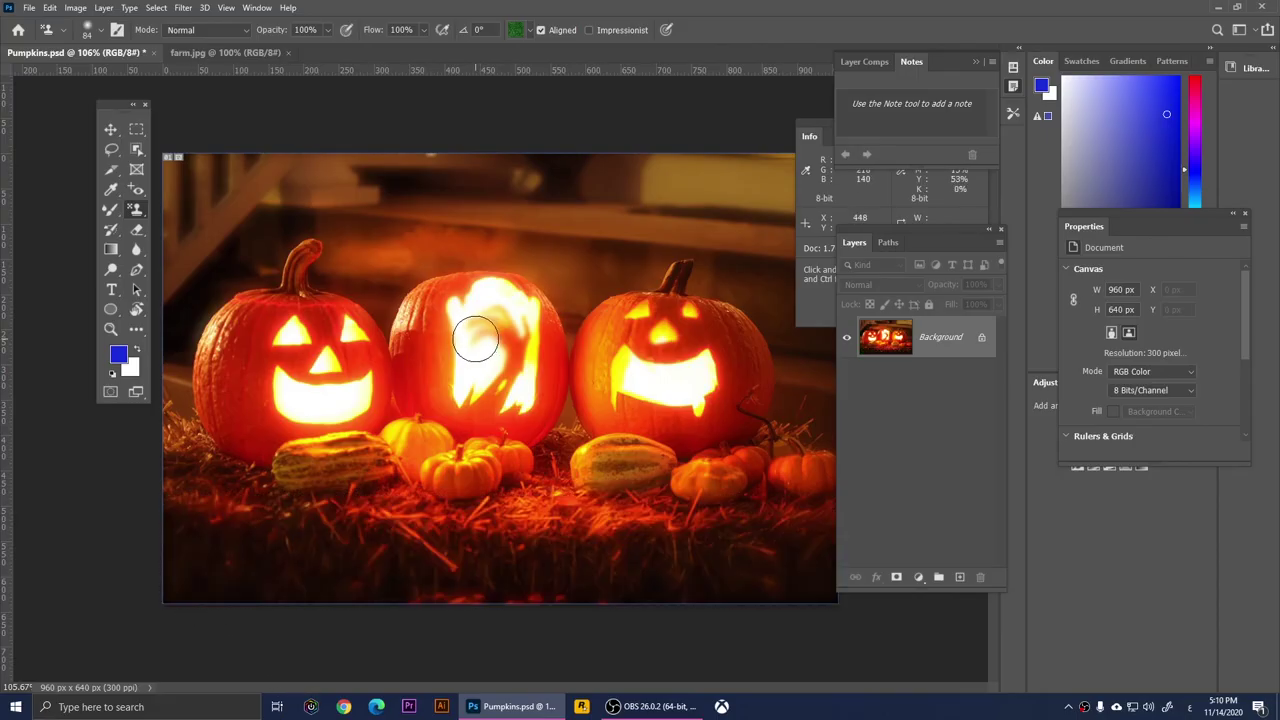
- Activate the History Brush tool and convert the photo to black and white with the Default preset
left_click(112, 231)
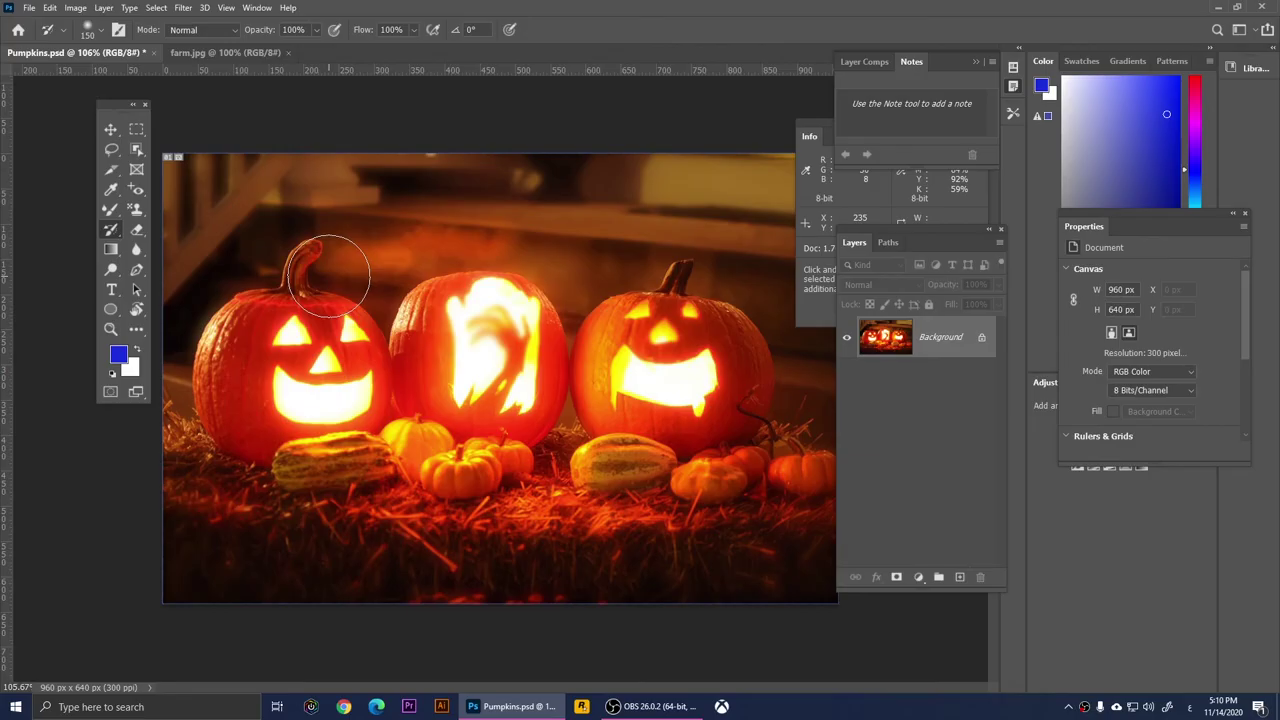
left_click(73, 9)
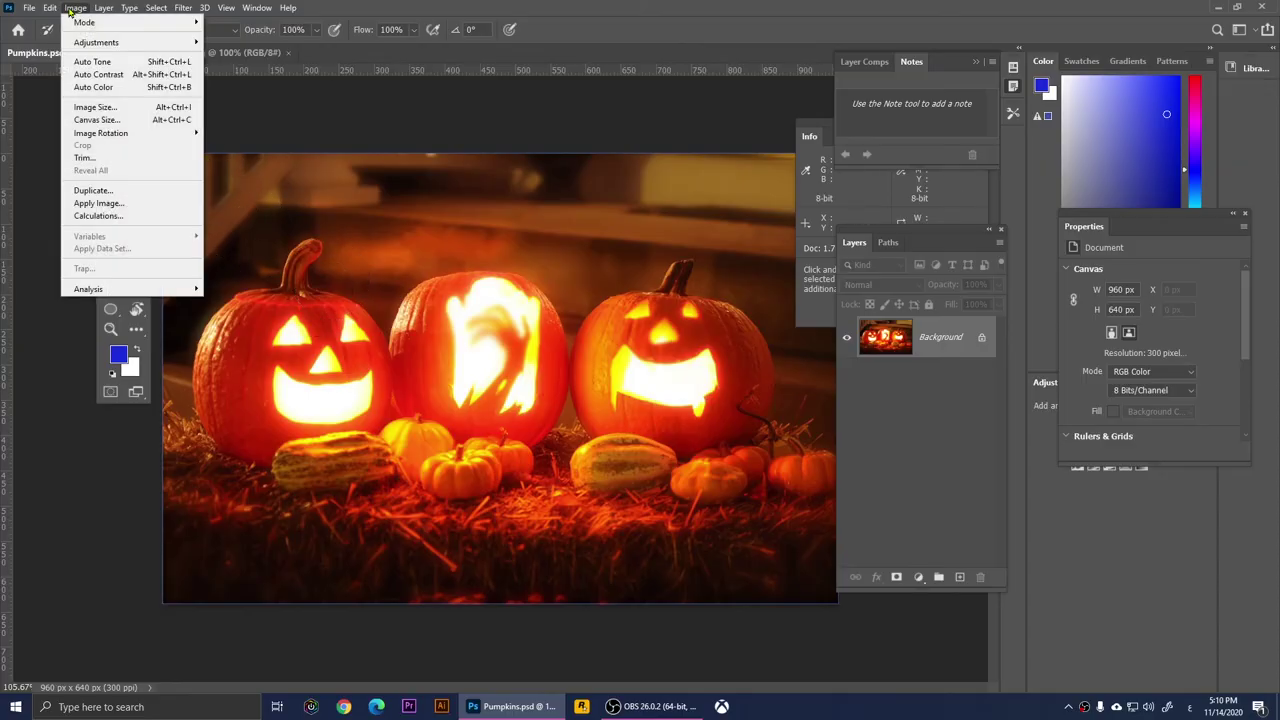
mouse_move(130, 42)
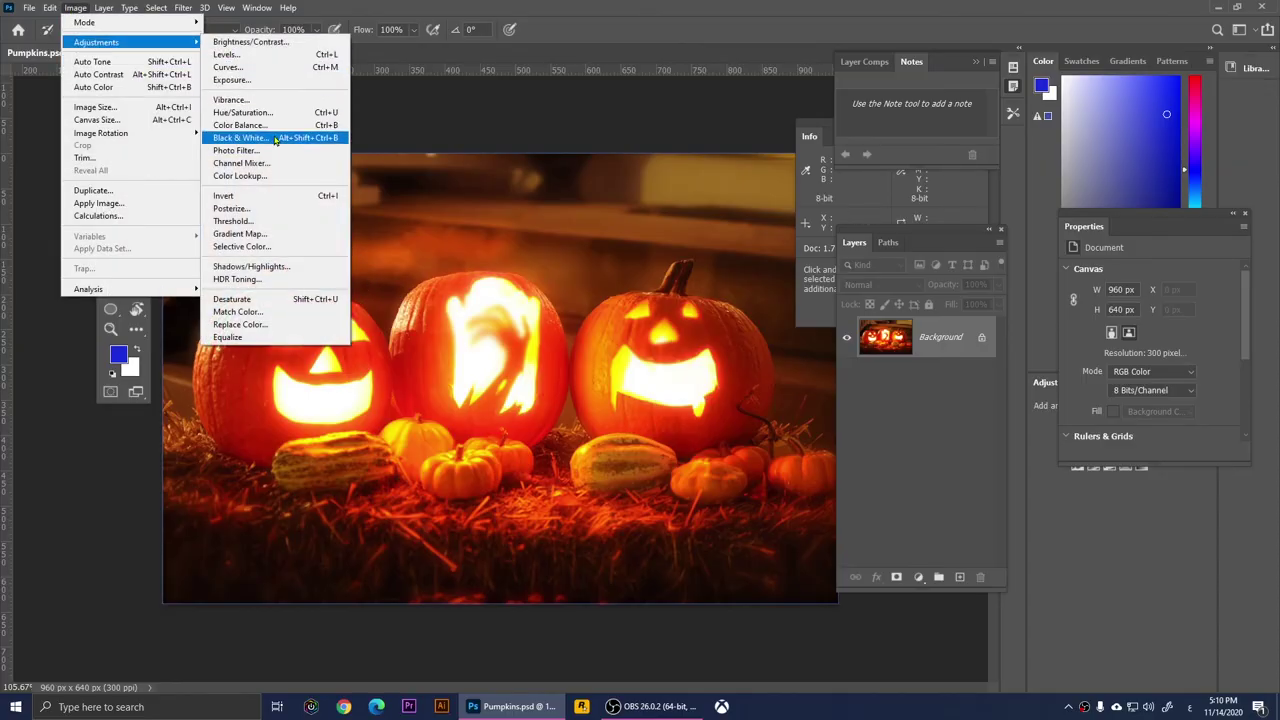
left_click(237, 140)
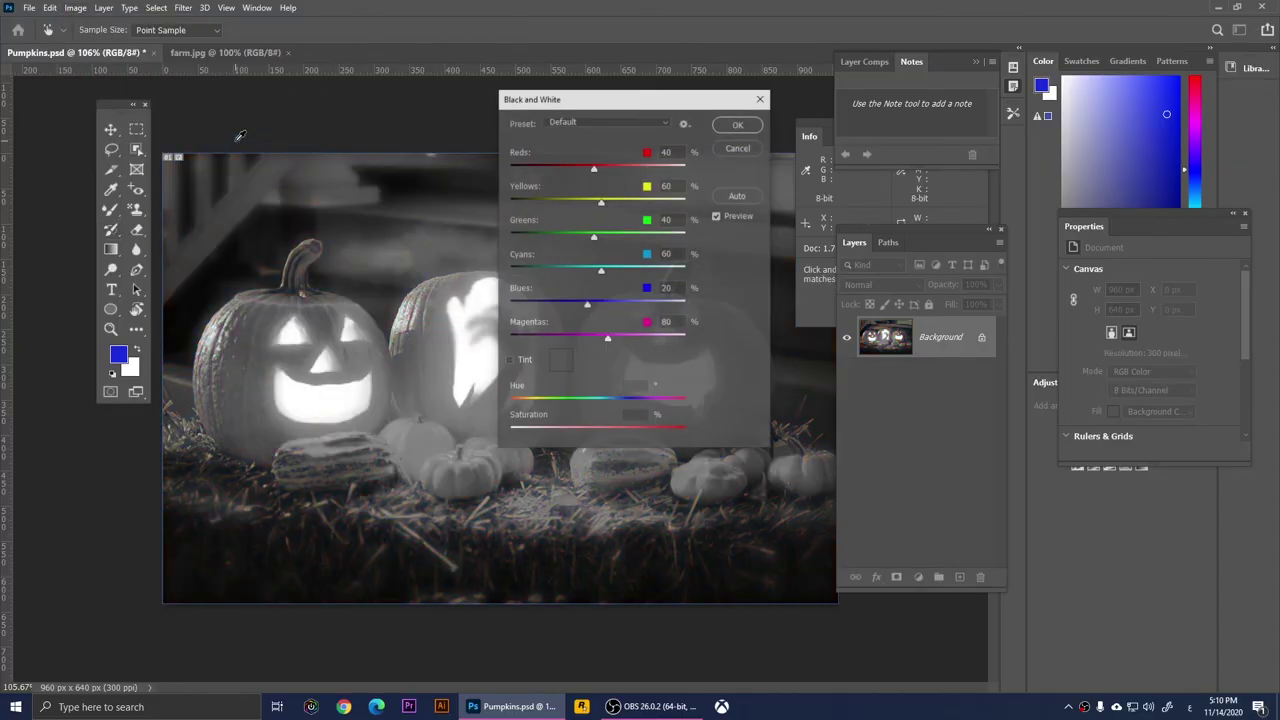
left_click(744, 122)
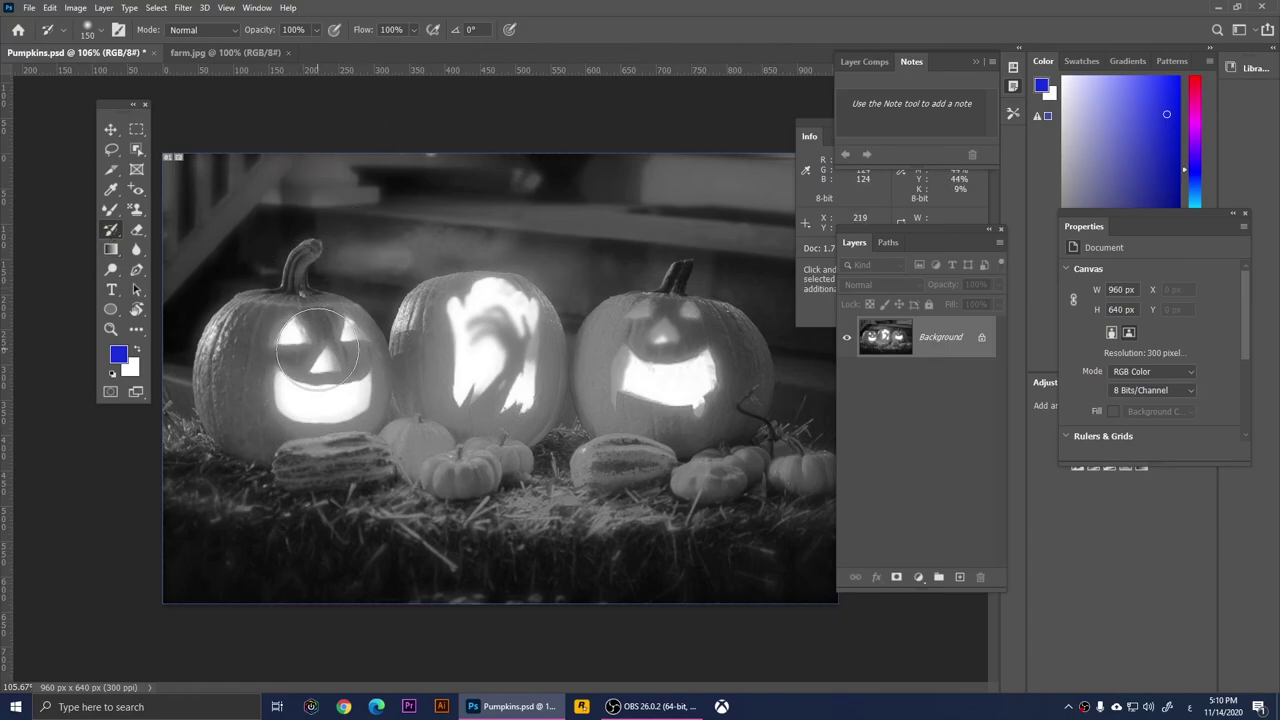
- Restore the left pumpkin's color with the History Brush, using a 34 px brush on its stem, and undo the black-and-white demonstration
mouse_move(290, 385)
left_mouse_down()
mouse_move(316, 364)
mouse_move(273, 347)
mouse_move(276, 404)
mouse_move(272, 339)
mouse_move(264, 412)
mouse_move(257, 346)
mouse_move(252, 403)
mouse_move(273, 417)
mouse_move(338, 391)
mouse_move(346, 363)
mouse_move(301, 328)
left_mouse_up()
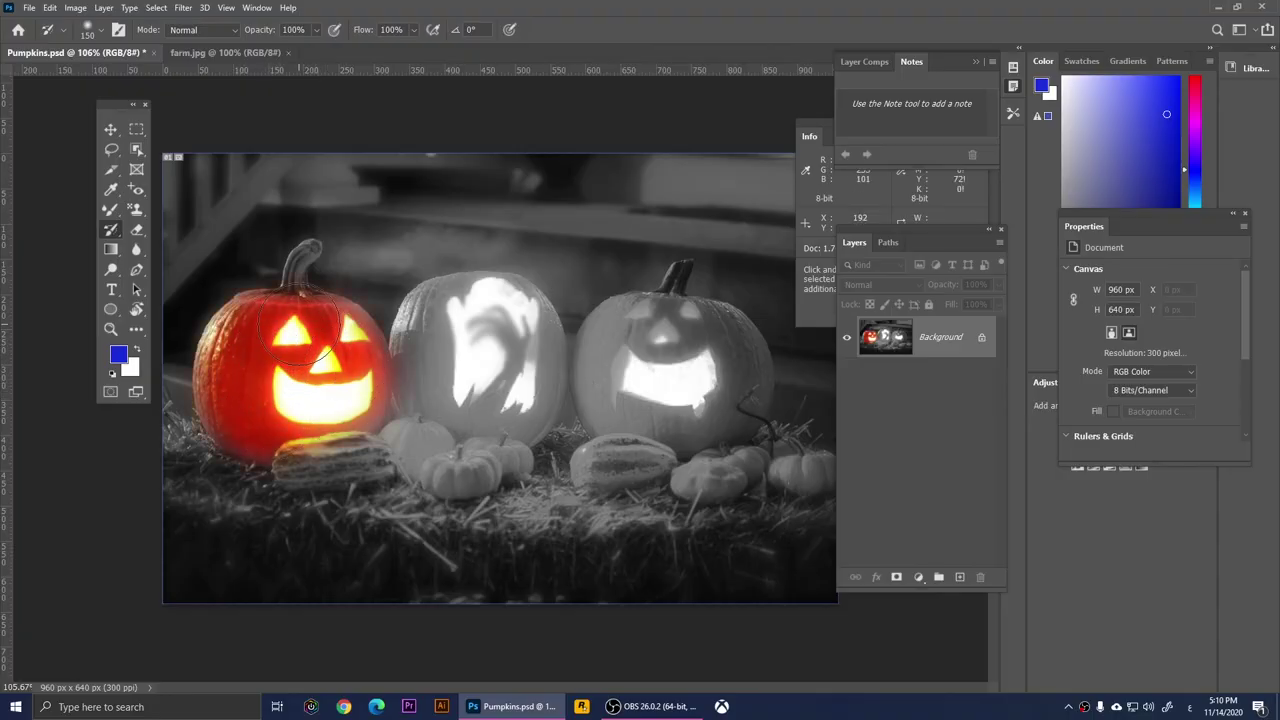
right_click(300, 326)
left_click_drag(404, 358, 384, 358)
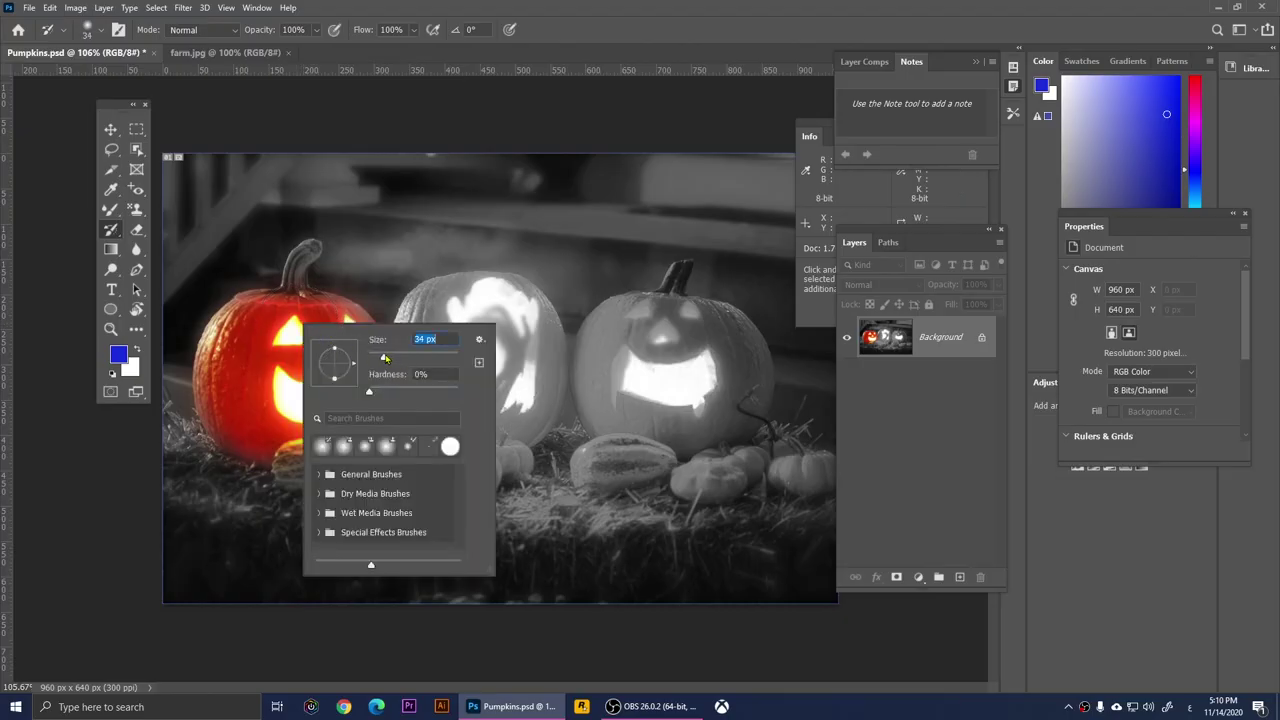
left_click(305, 258)
left_click_drag(300, 267, 306, 252)
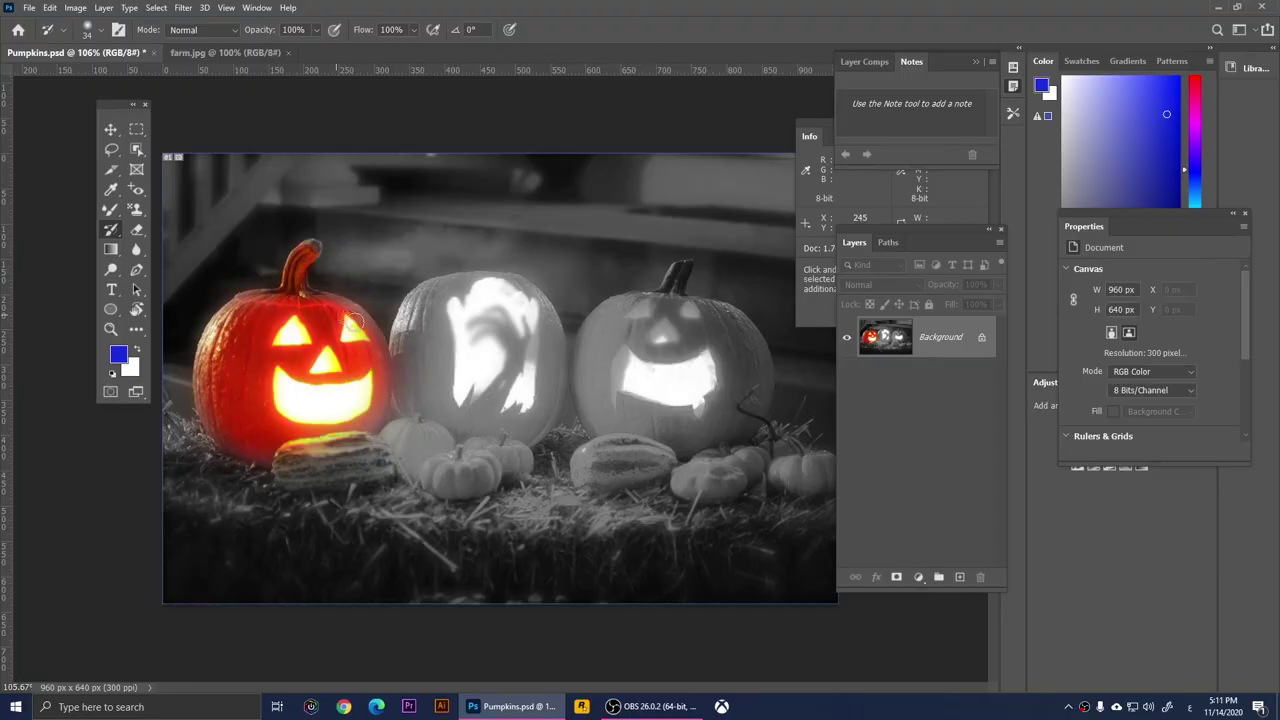
scroll(403, 369, "down", 2)
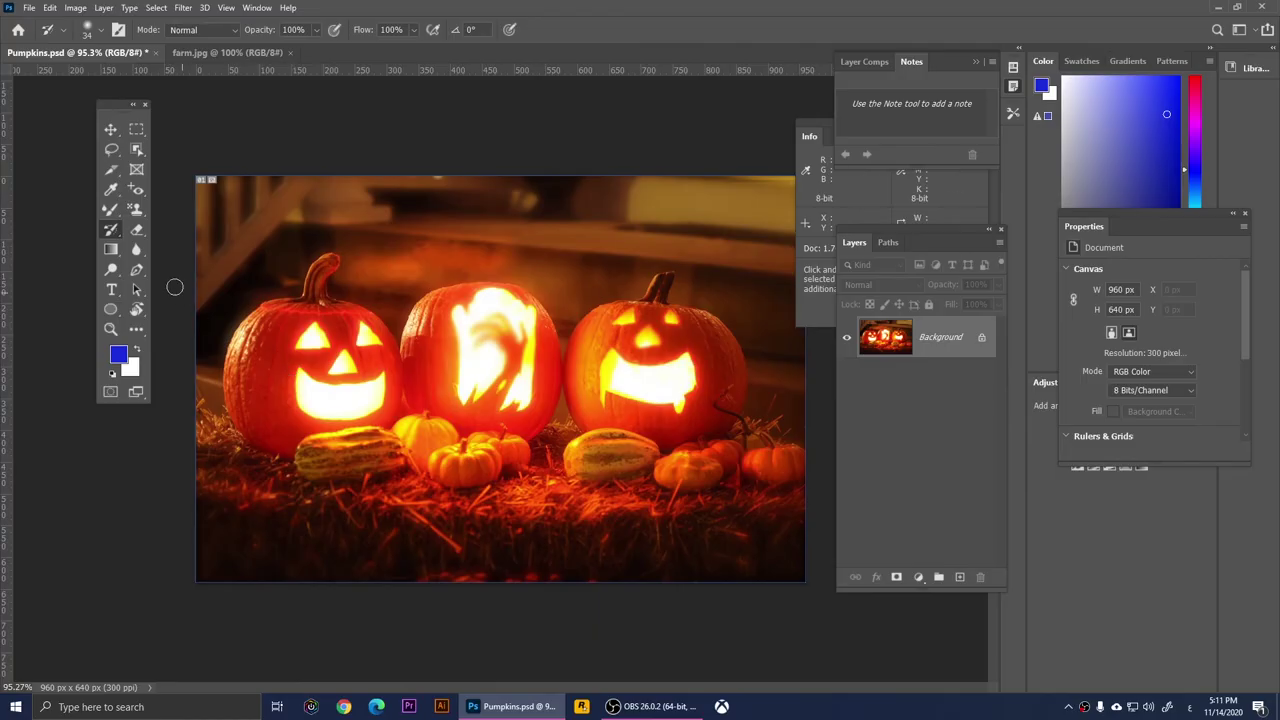
- Paint over the whole photo with the Art History Brush in the Tight Short style, and revert the image
right_click(111, 230)
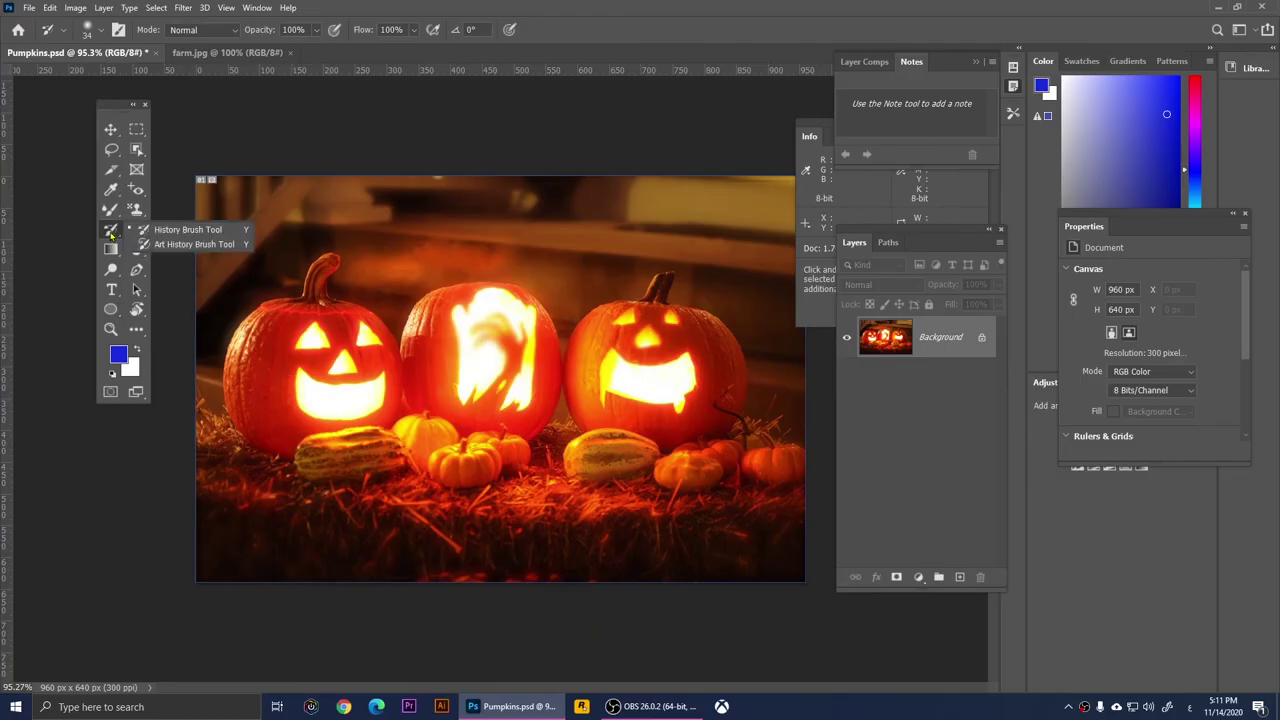
left_click(195, 244)
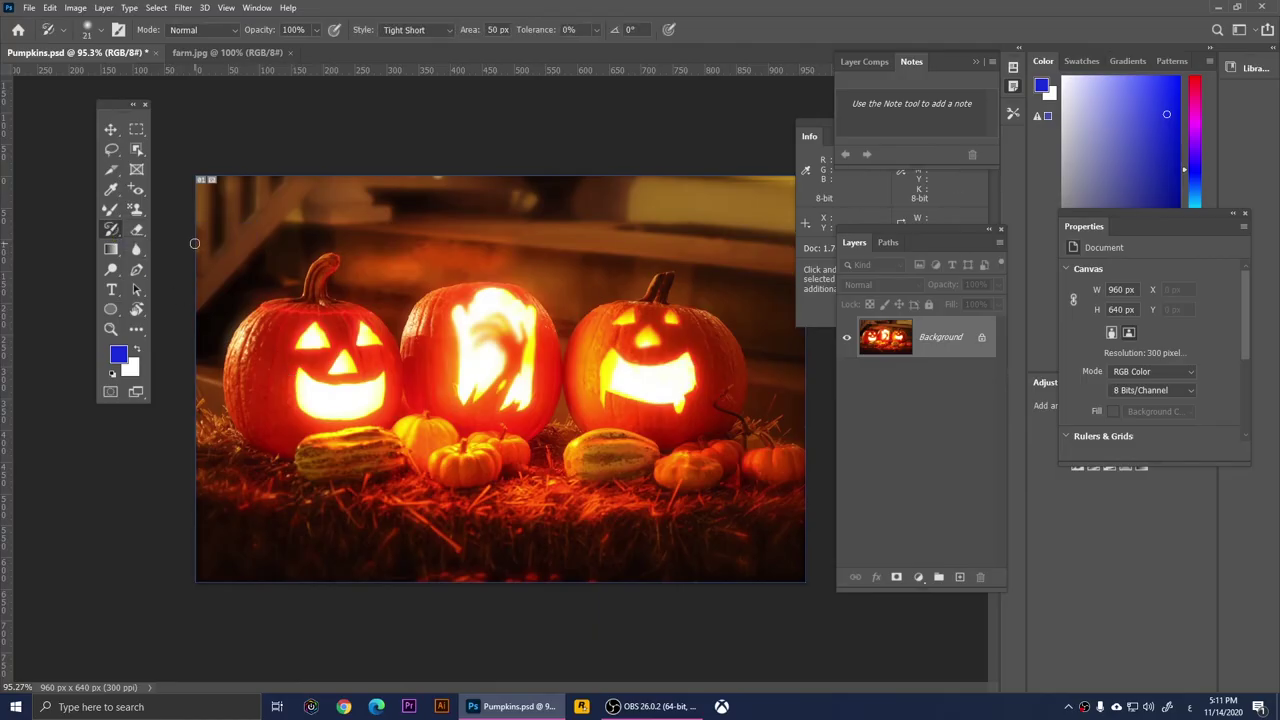
mouse_move(320, 335)
left_mouse_down()
mouse_move(375, 340)
mouse_move(348, 390)
mouse_move(310, 420)
mouse_move(394, 291)
mouse_move(266, 420)
mouse_move(353, 410)
mouse_move(490, 430)
mouse_move(660, 370)
mouse_move(600, 490)
mouse_move(653, 479)
mouse_move(450, 310)
mouse_move(240, 340)
mouse_move(280, 300)
mouse_move(348, 572)
mouse_move(551, 434)
mouse_move(790, 490)
mouse_move(660, 283)
mouse_move(772, 306)
mouse_move(655, 305)
mouse_move(380, 205)
mouse_move(750, 230)
mouse_move(752, 439)
mouse_move(680, 489)
mouse_move(563, 526)
mouse_move(586, 214)
mouse_move(525, 205)
left_mouse_up()
scroll(27, 567, "down", 2)
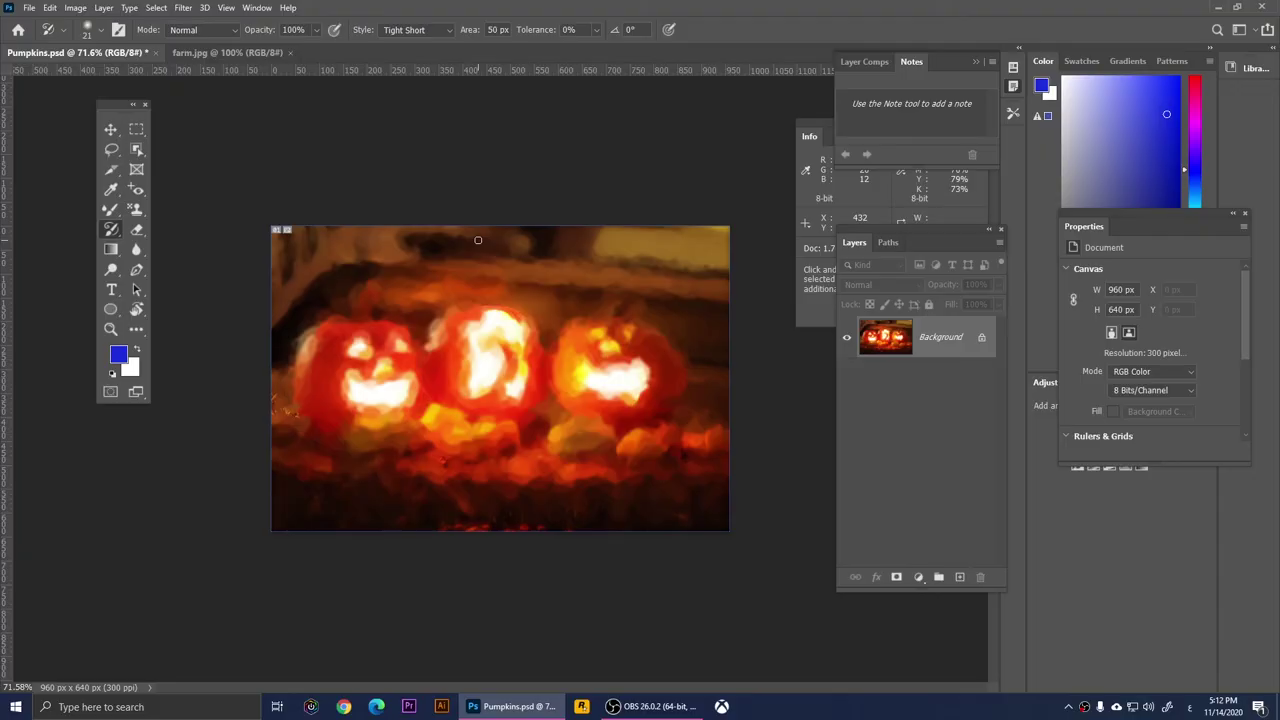
key("F12")
- Erase the inside of the middle pumpkin's glowing face with the 34 px Eraser tool, and undo it
key("e")
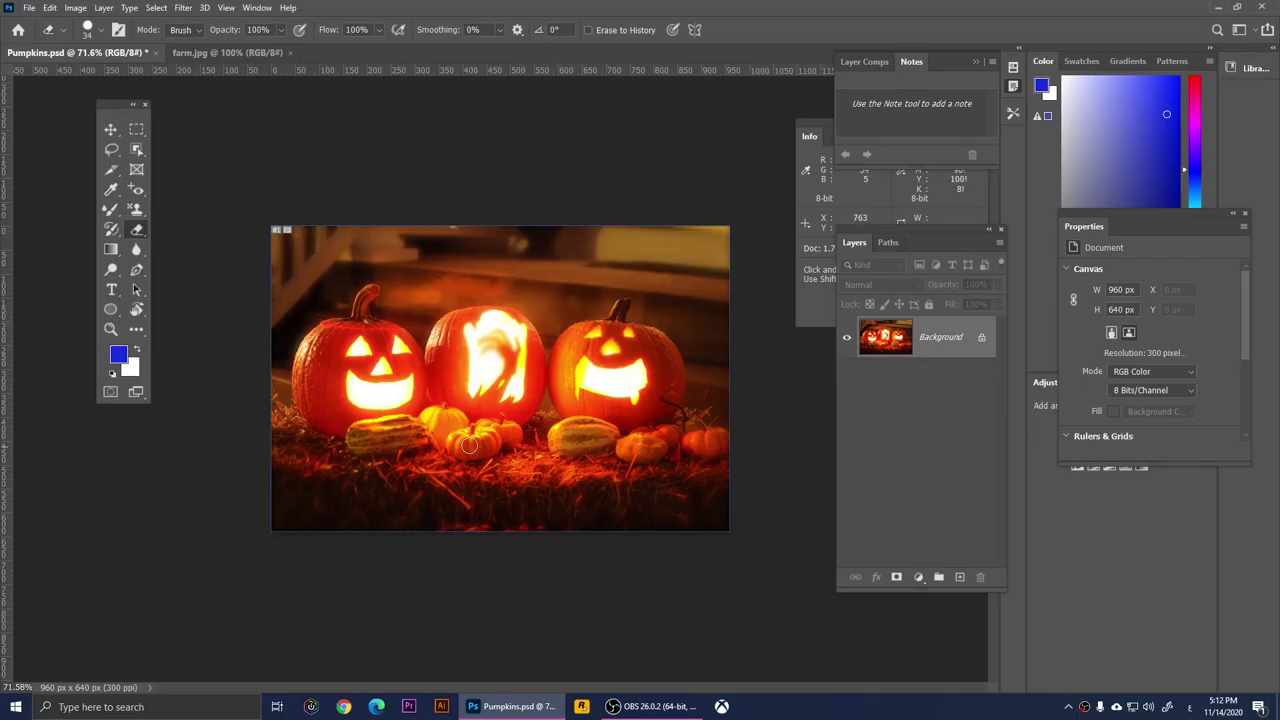
mouse_move(488, 354)
left_mouse_down()
mouse_move(494, 383)
mouse_move(502, 348)
mouse_move(495, 359)
mouse_move(513, 336)
mouse_move(498, 334)
mouse_move(513, 399)
left_mouse_up()
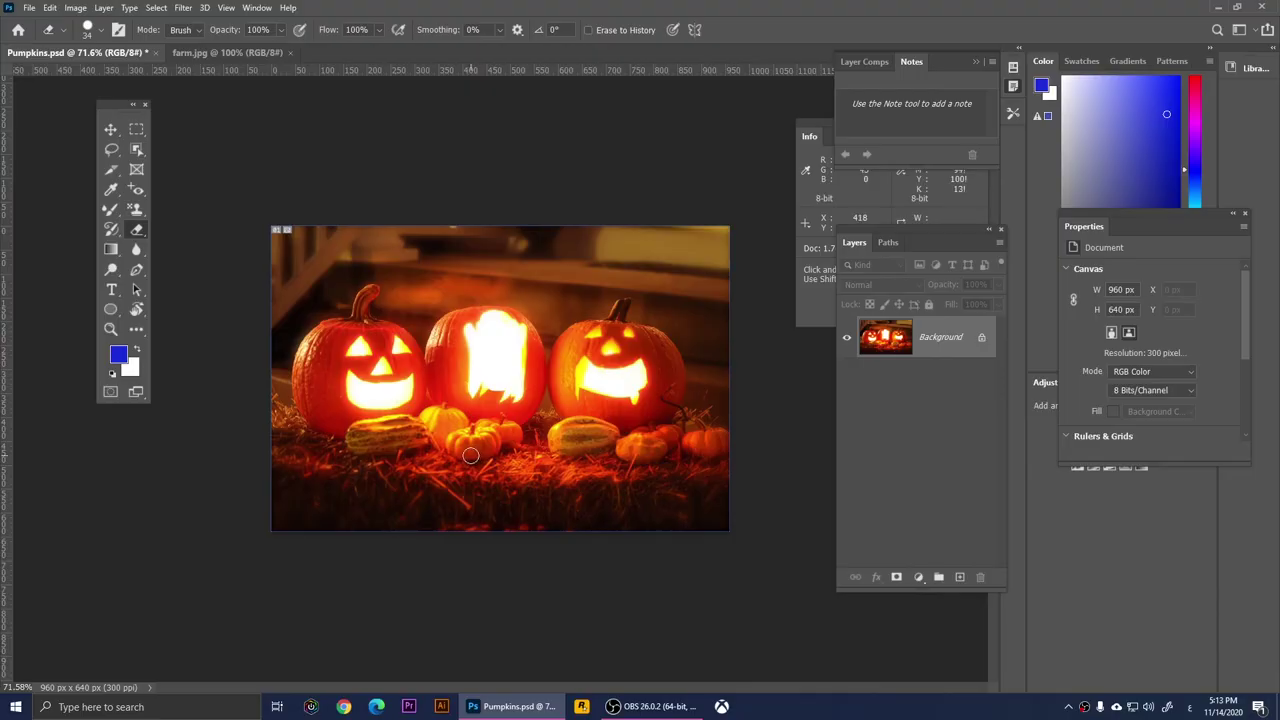
key("ctrl+plus")
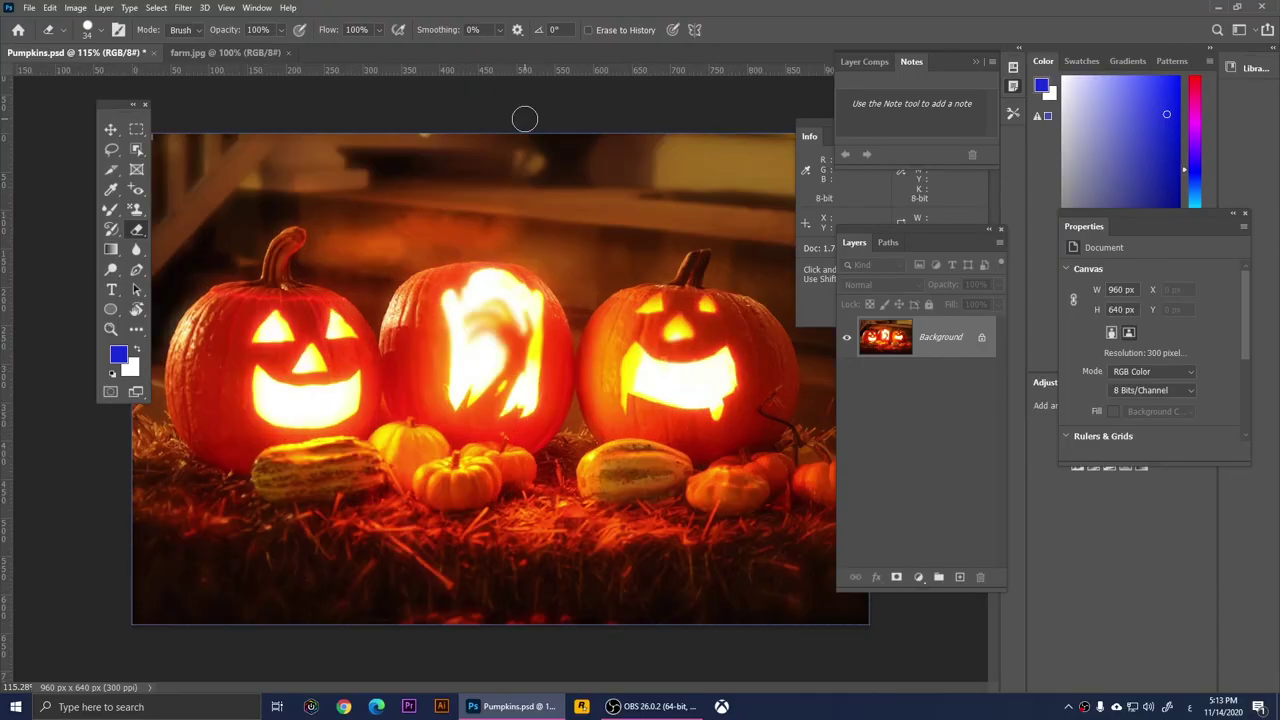
- Try the Background Eraser tool with a 13 px brush and 50% tolerance on the middle pumpkin's glowing face
left_click(137, 229)
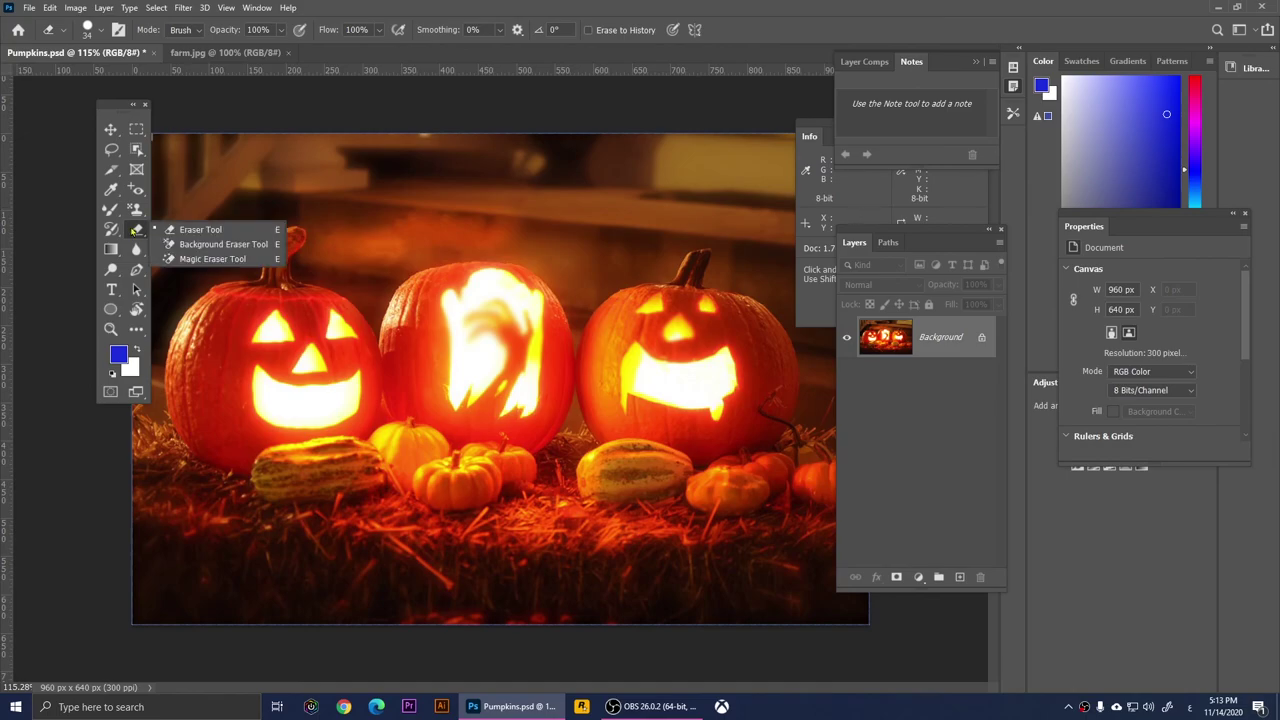
left_click(207, 250)
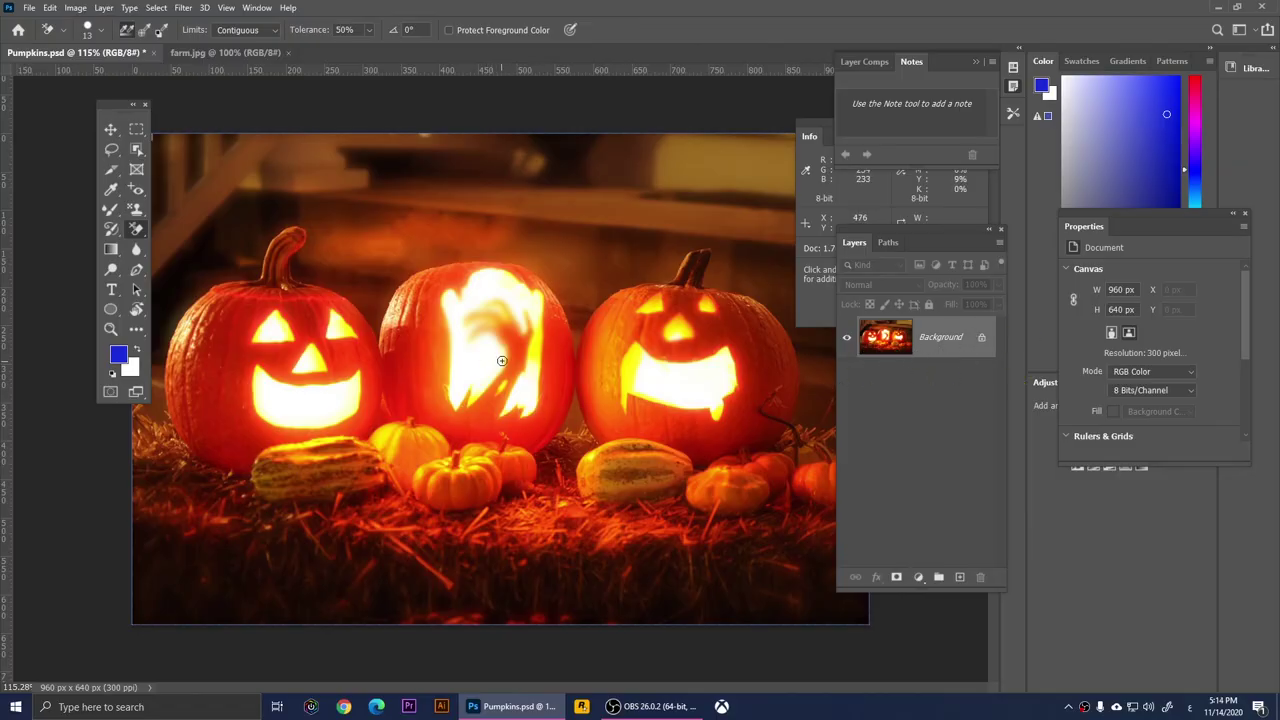
mouse_move(470, 345)
left_mouse_down()
mouse_move(512, 347)
mouse_move(486, 338)
left_mouse_up()
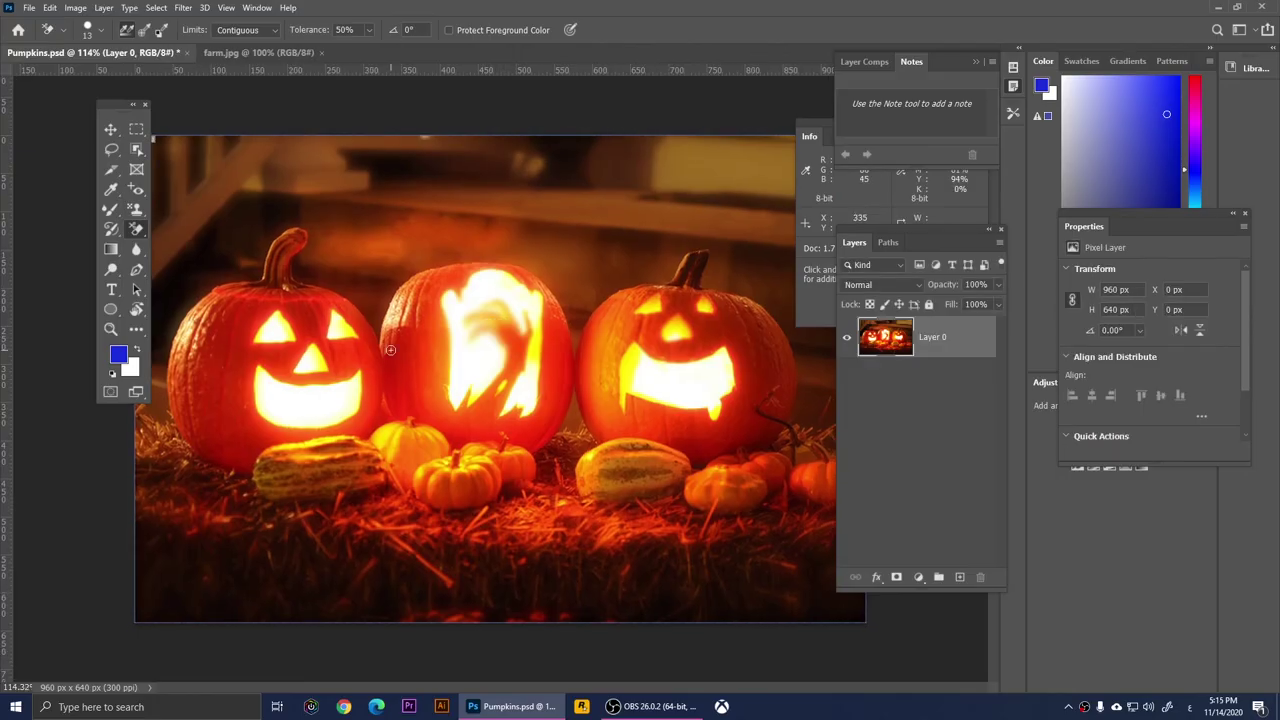
- Erase the left pumpkin's white mouth with the Magic Eraser tool at tolerance 32, and undo it
right_click(135, 230)
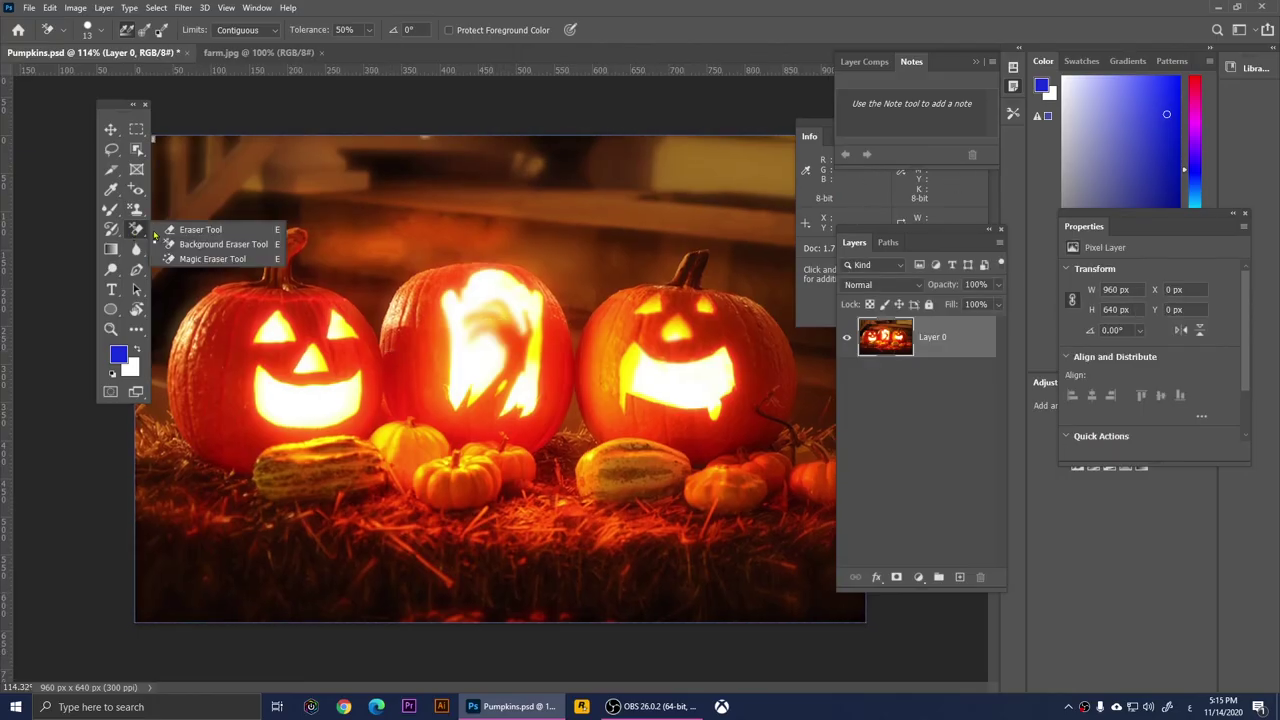
left_click(205, 259)
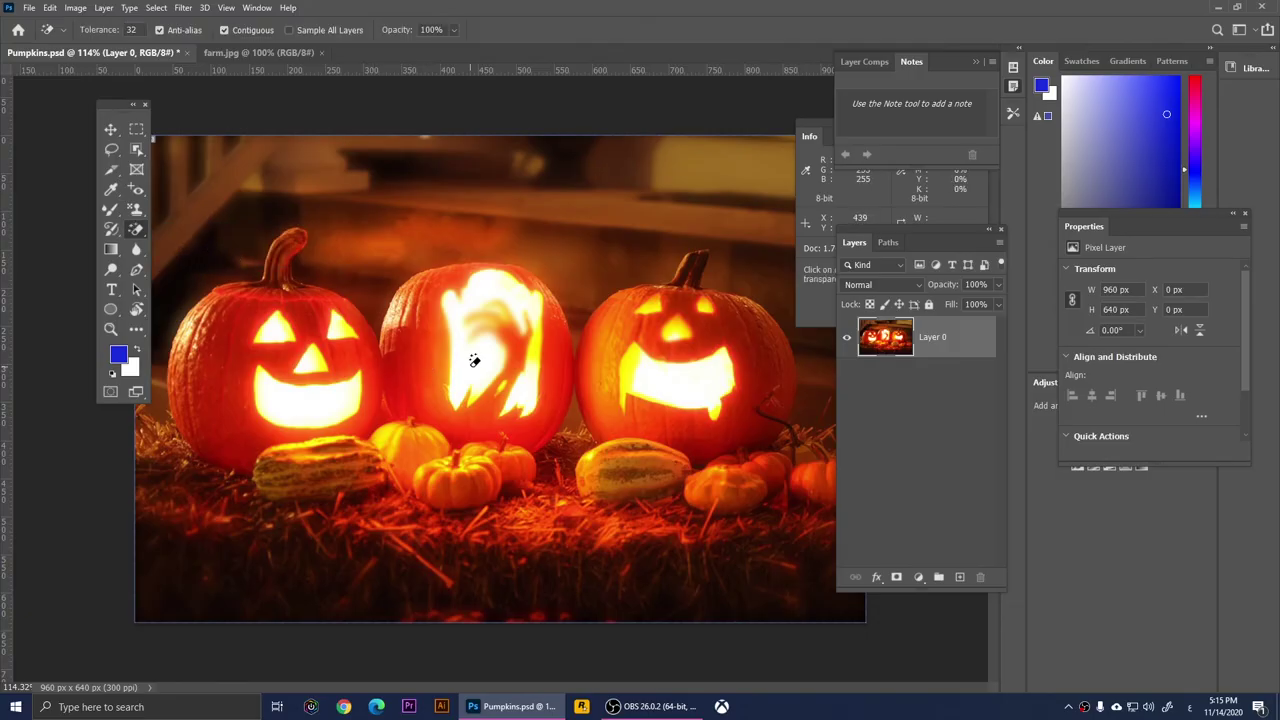
left_click(288, 416)
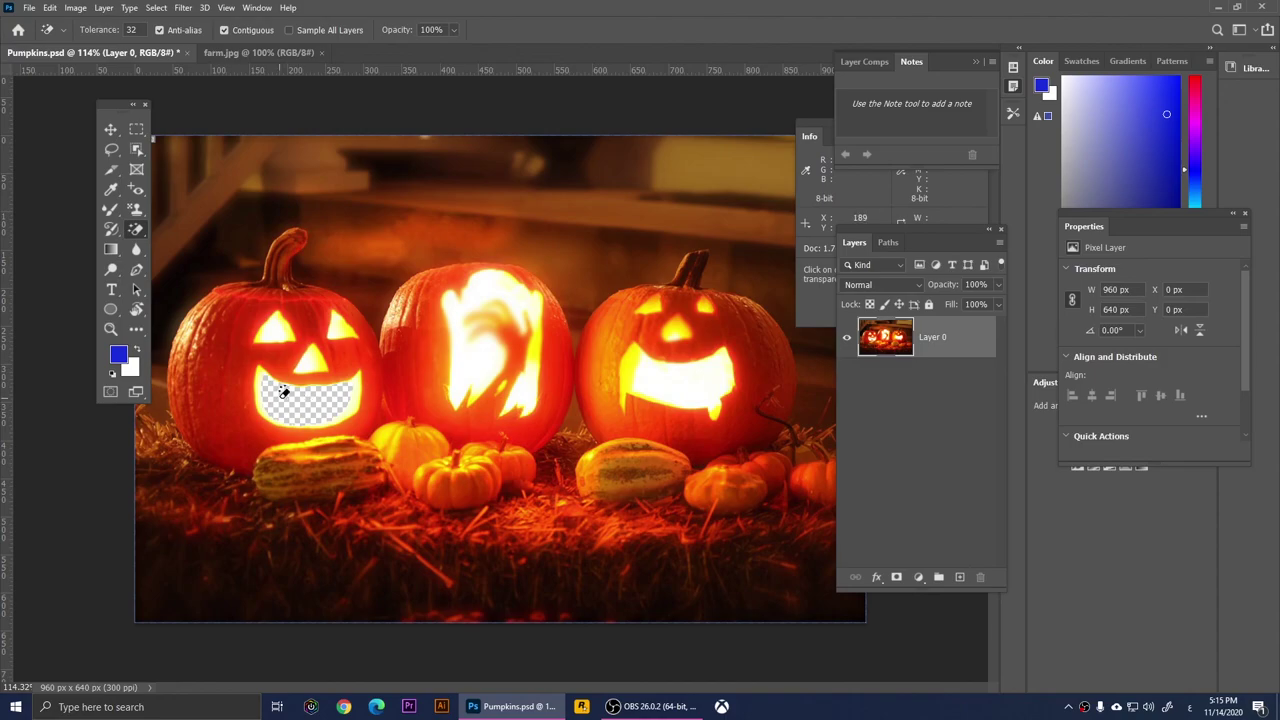
key("ctrl+z")
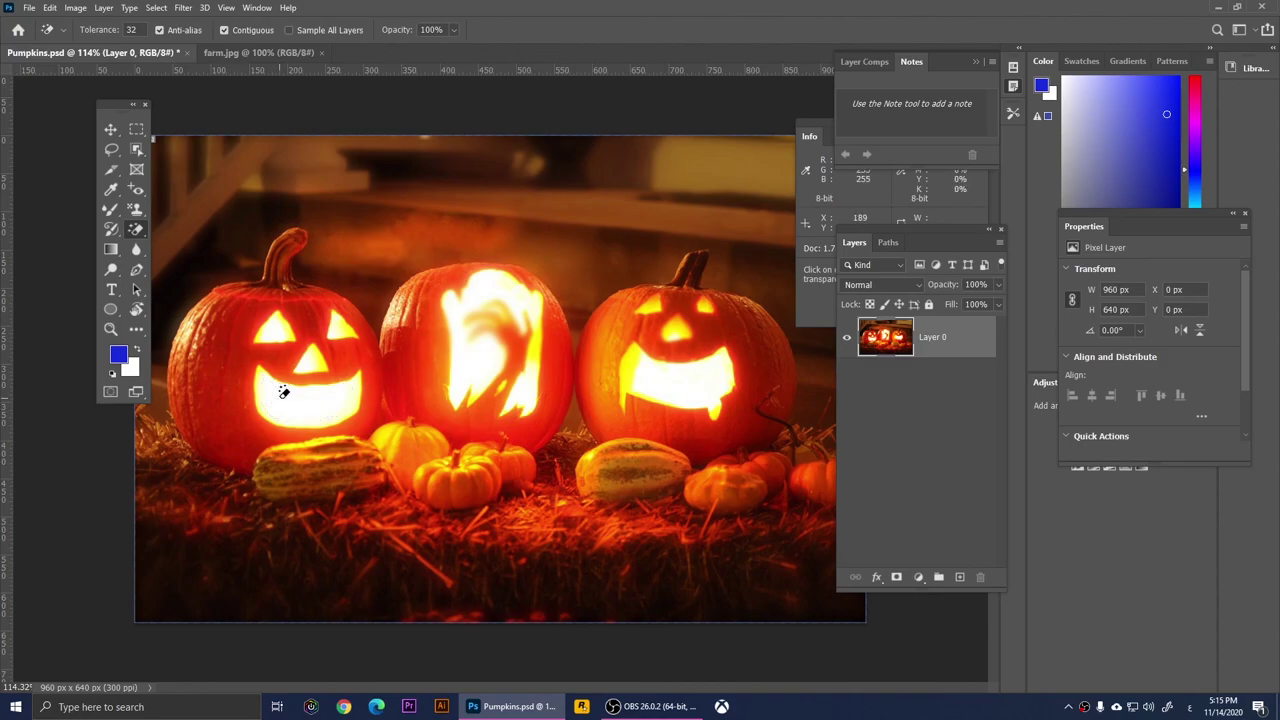
- Activate the Gradient tool and choose a light-to-dark blue gradient from the Blues group
left_click(111, 252)
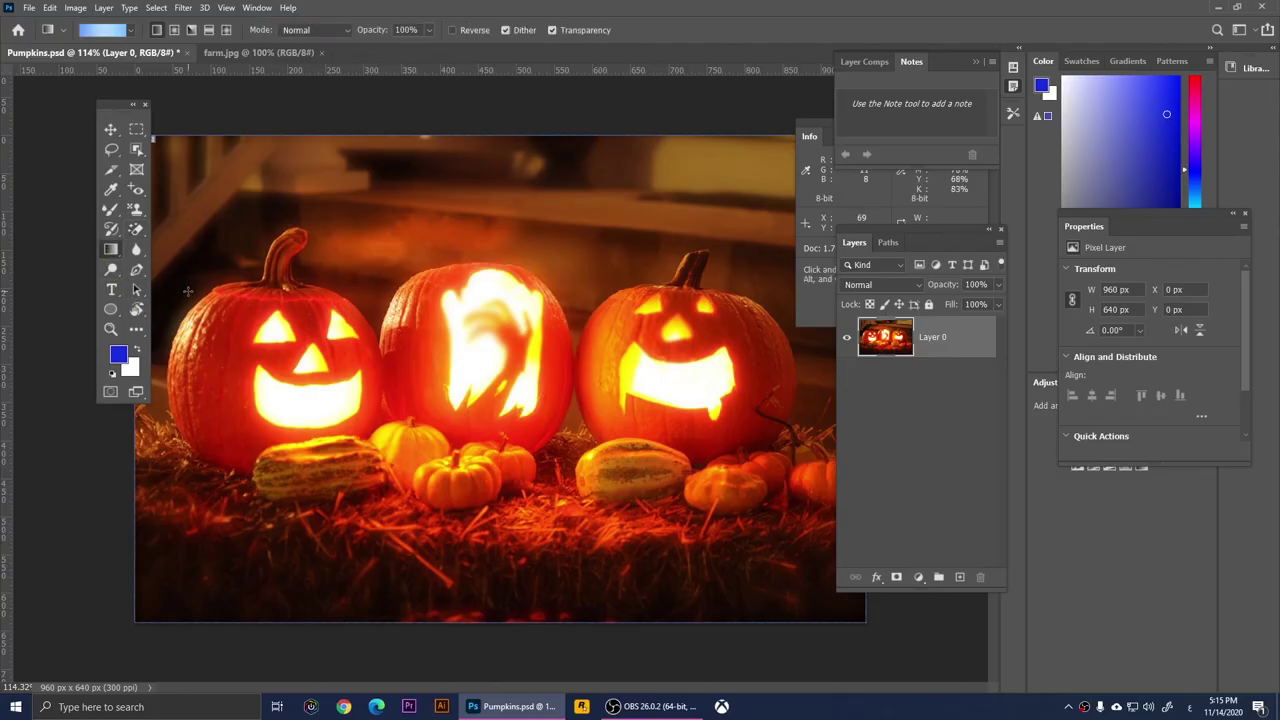
scroll(188, 292, "down", 2)
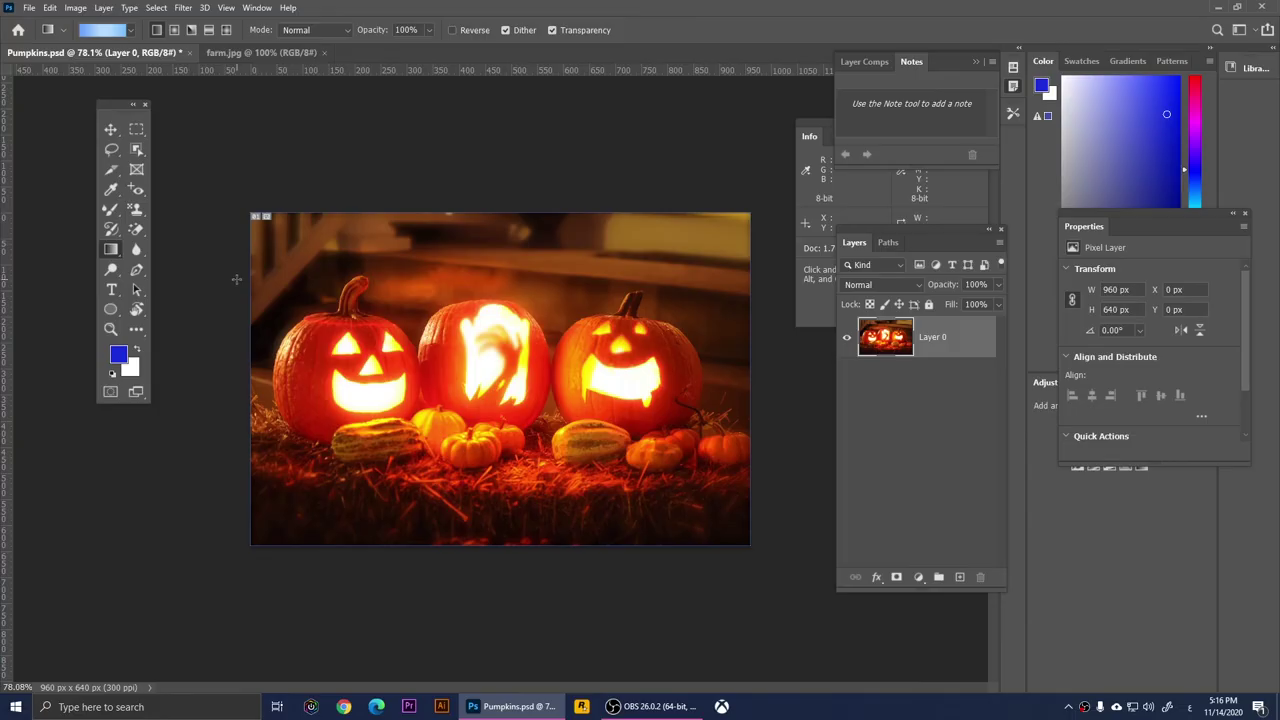
left_click(130, 34)
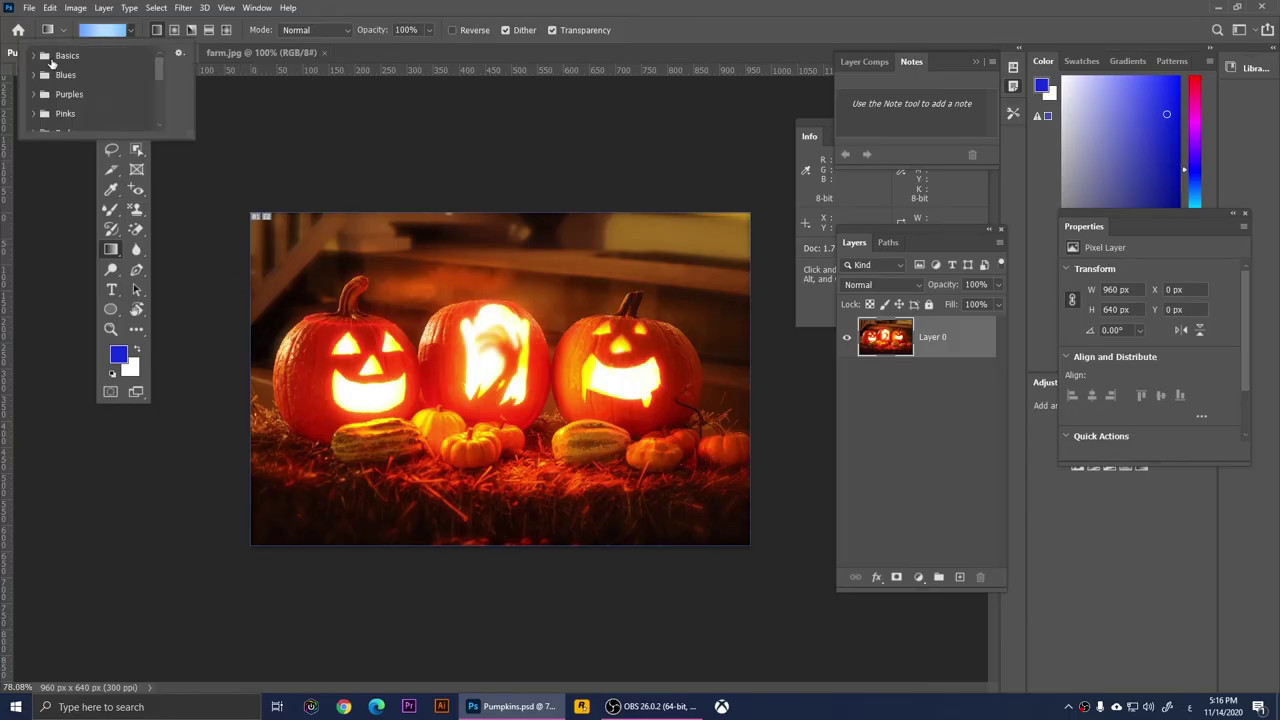
left_click(34, 56)
scroll(85, 101, "down", 1)
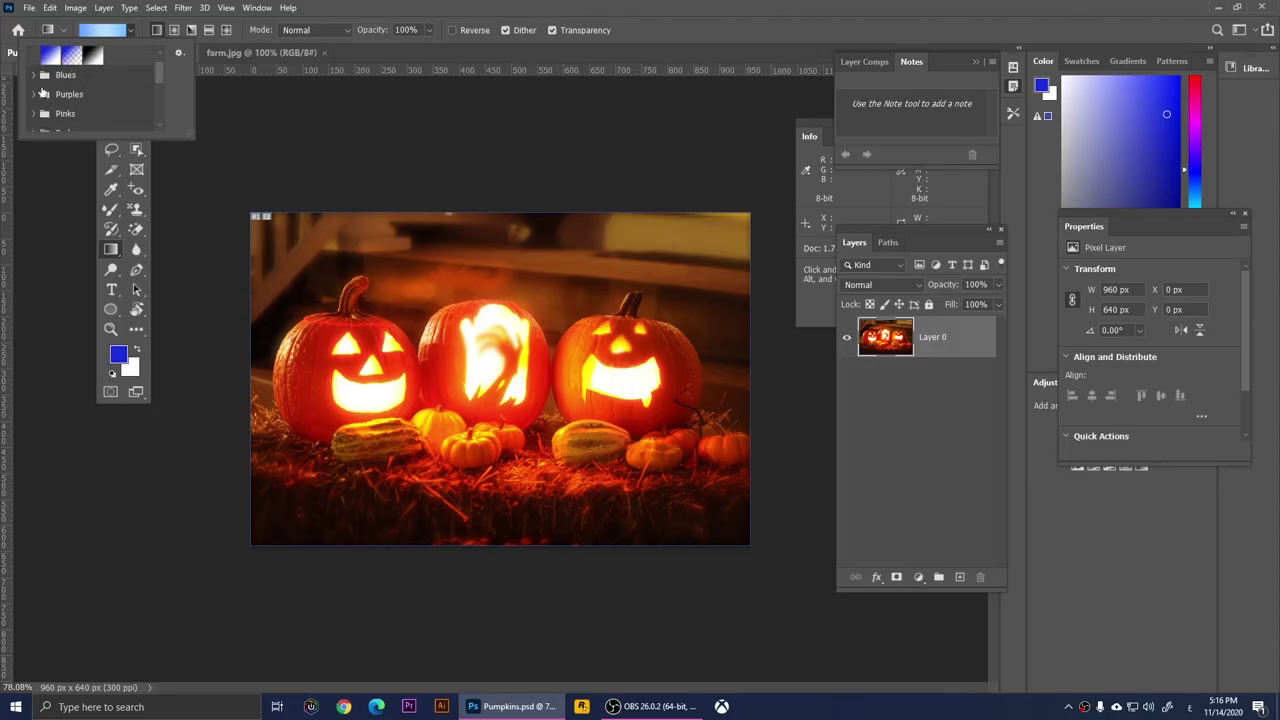
left_click(36, 77)
scroll(86, 114, "down", 1)
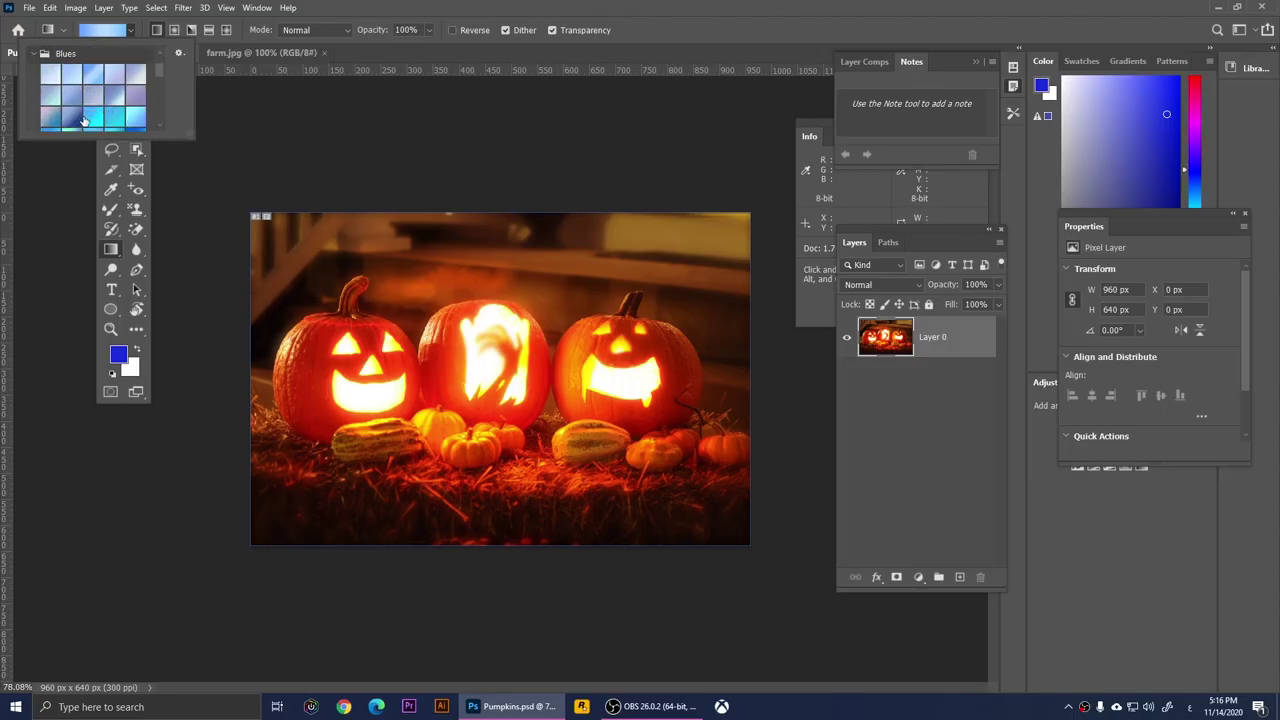
left_click(74, 122)
left_click(458, 6)
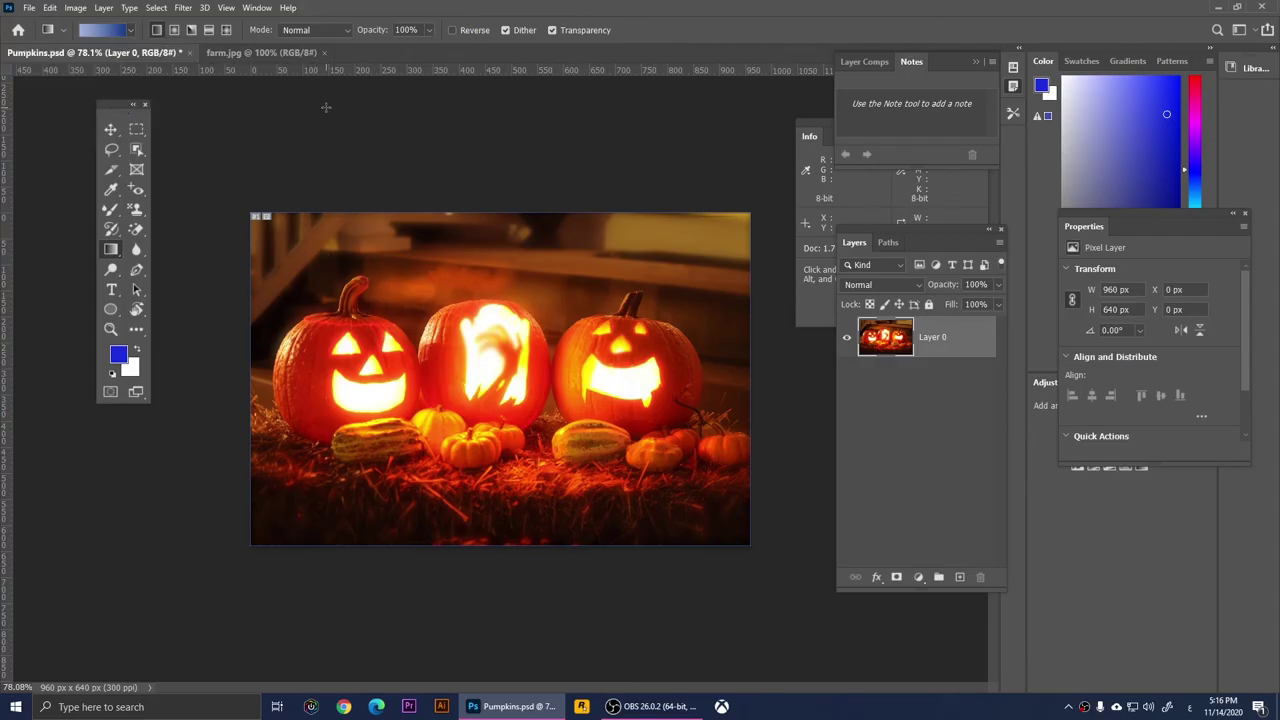
- Apply the blue gradient over the photo in linear and radial styles, undoing each fill
left_click_drag(305, 278, 426, 322)
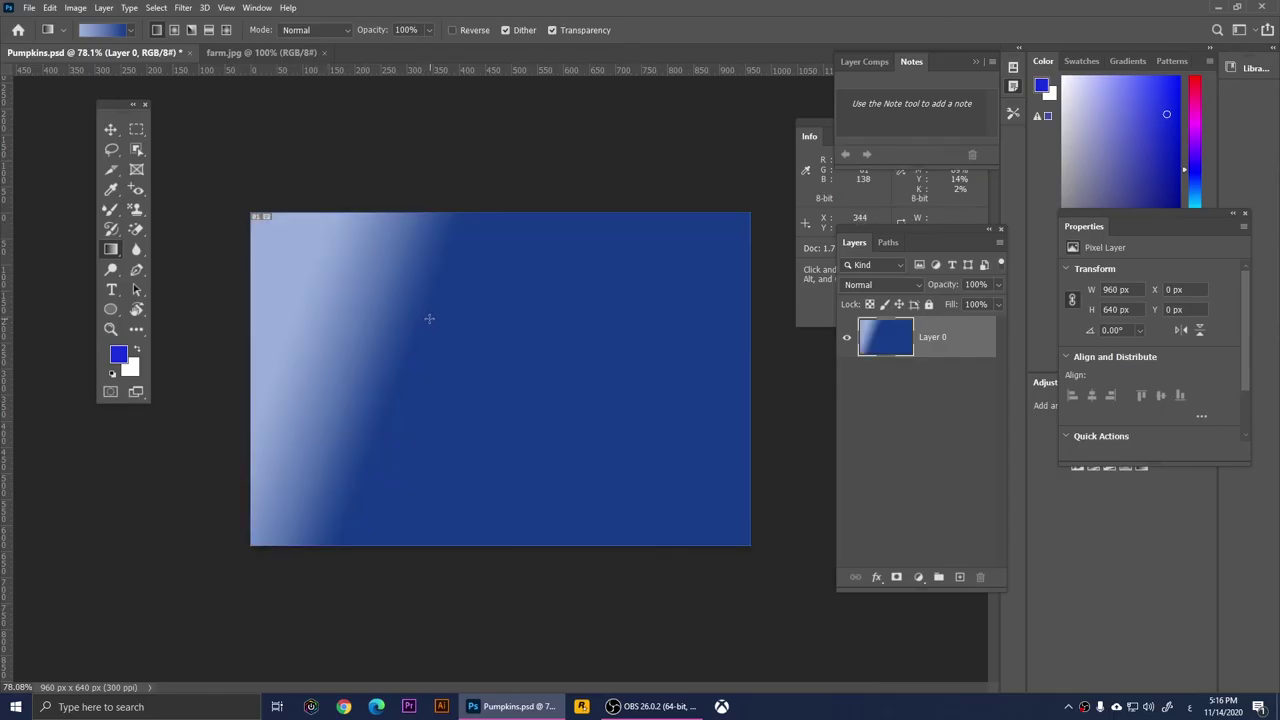
key("ctrl+z")
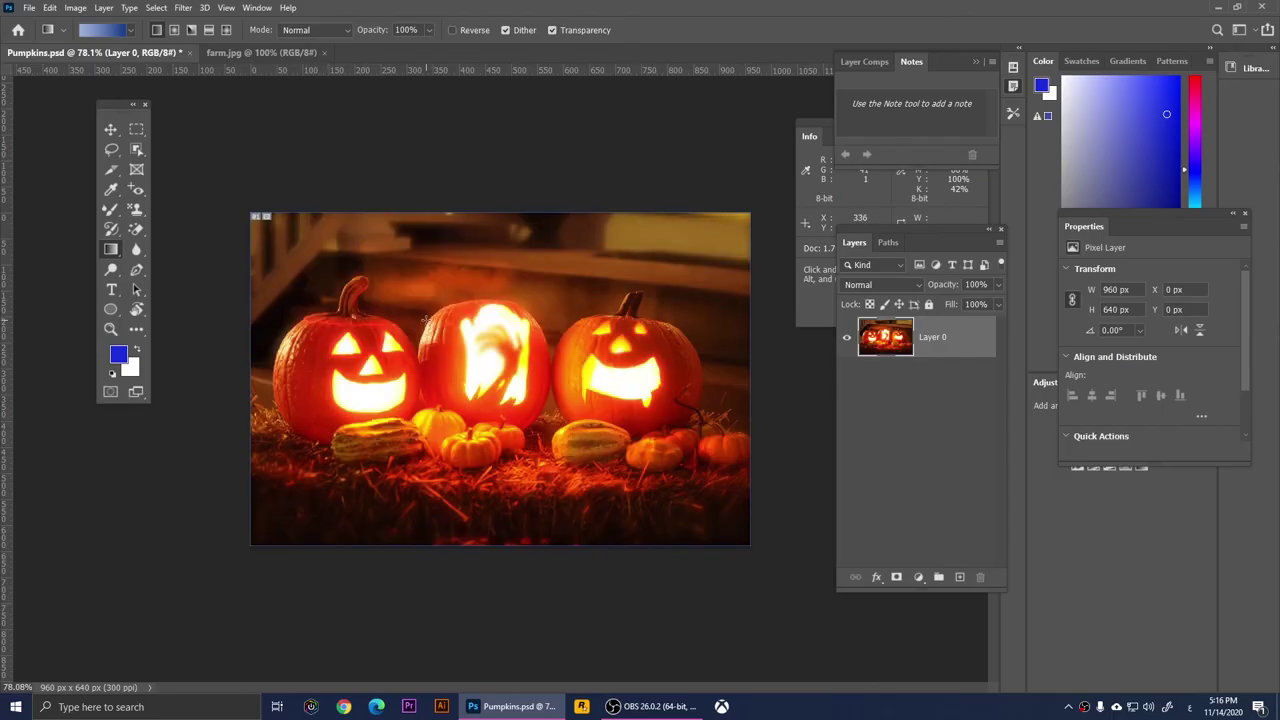
left_click(173, 32)
left_click_drag(326, 264, 403, 314)
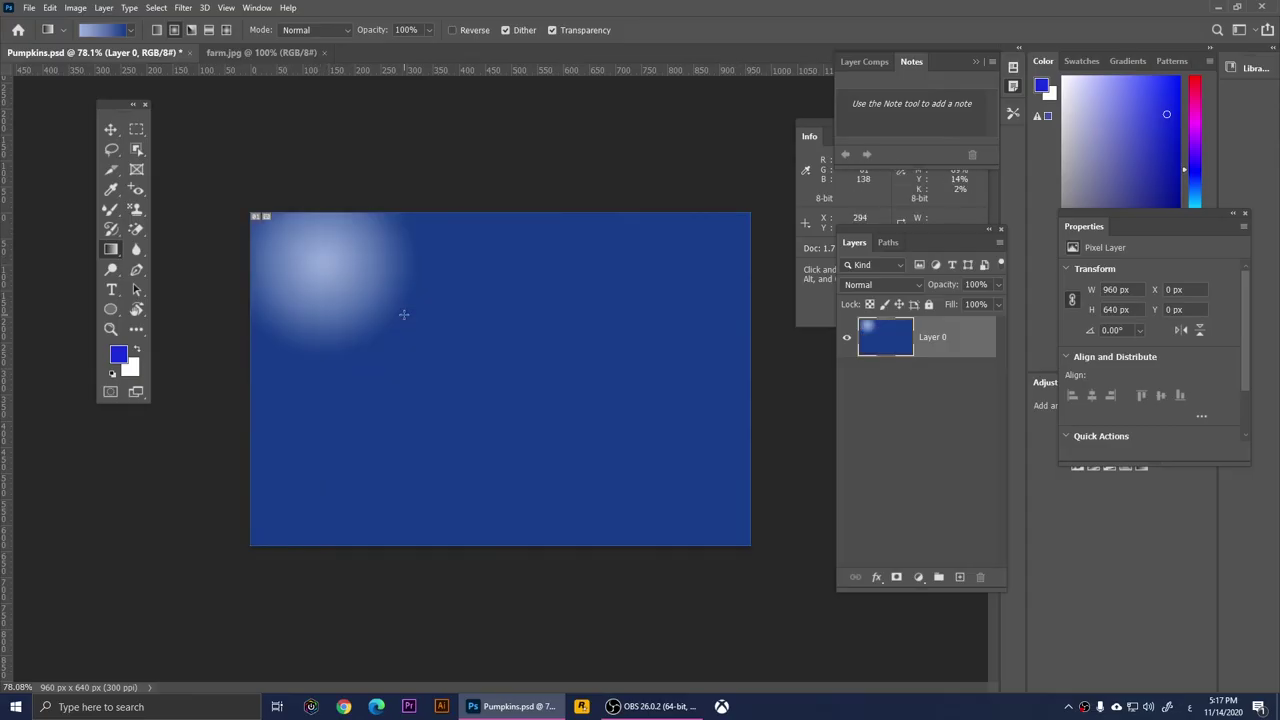
key("ctrl+z")
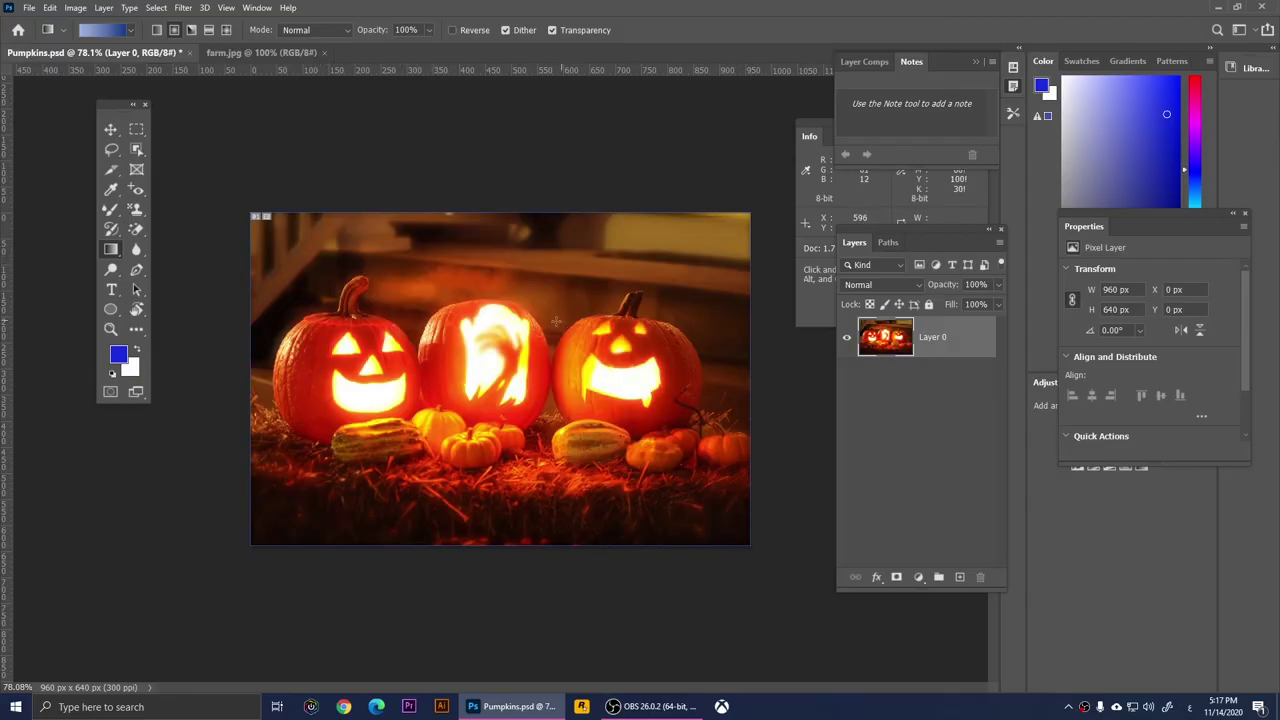
left_click_drag(558, 318, 610, 355)
key("ctrl+z")
- Apply the blue gradient over the photo in the angle style, and undo it
left_click(191, 29)
left_click_drag(338, 274, 420, 330)
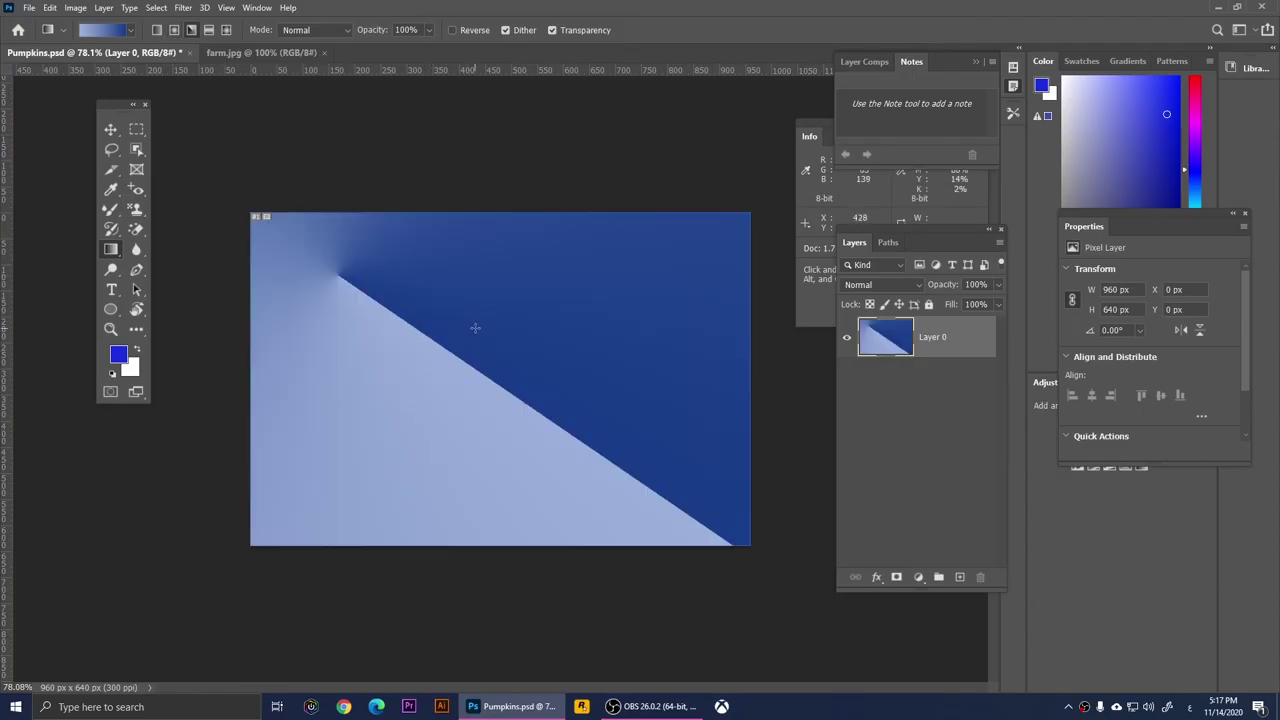
left_click_drag(543, 345, 445, 398)
key("ctrl+z")
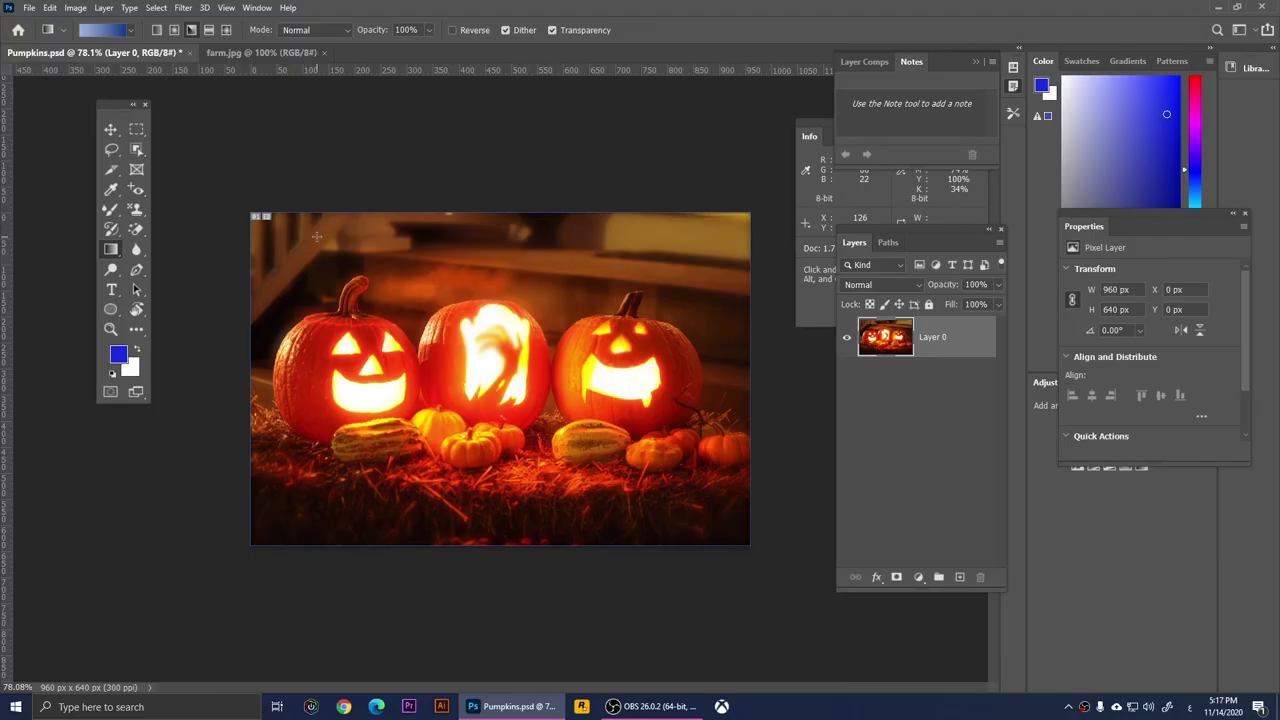
- Fill the left pumpkin's mouth and both eyes with the blue foreground color using the Paint Bucket tool
right_click(114, 253)
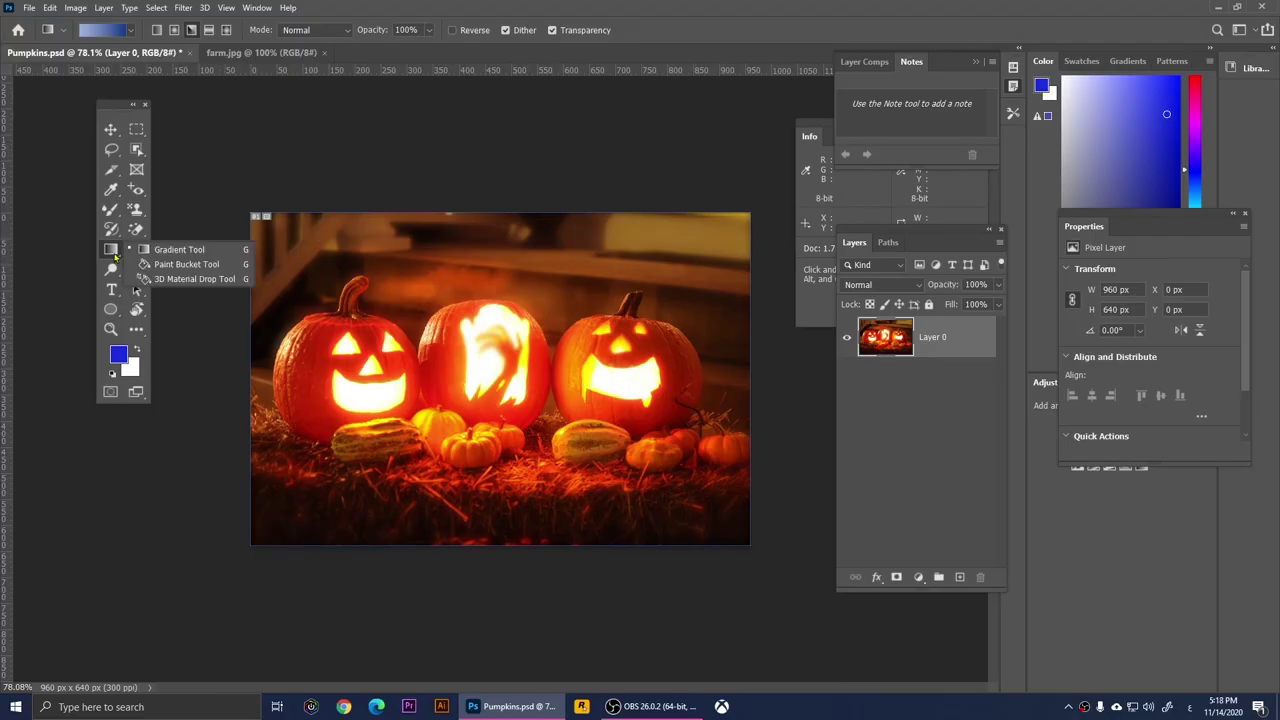
left_click(176, 266)
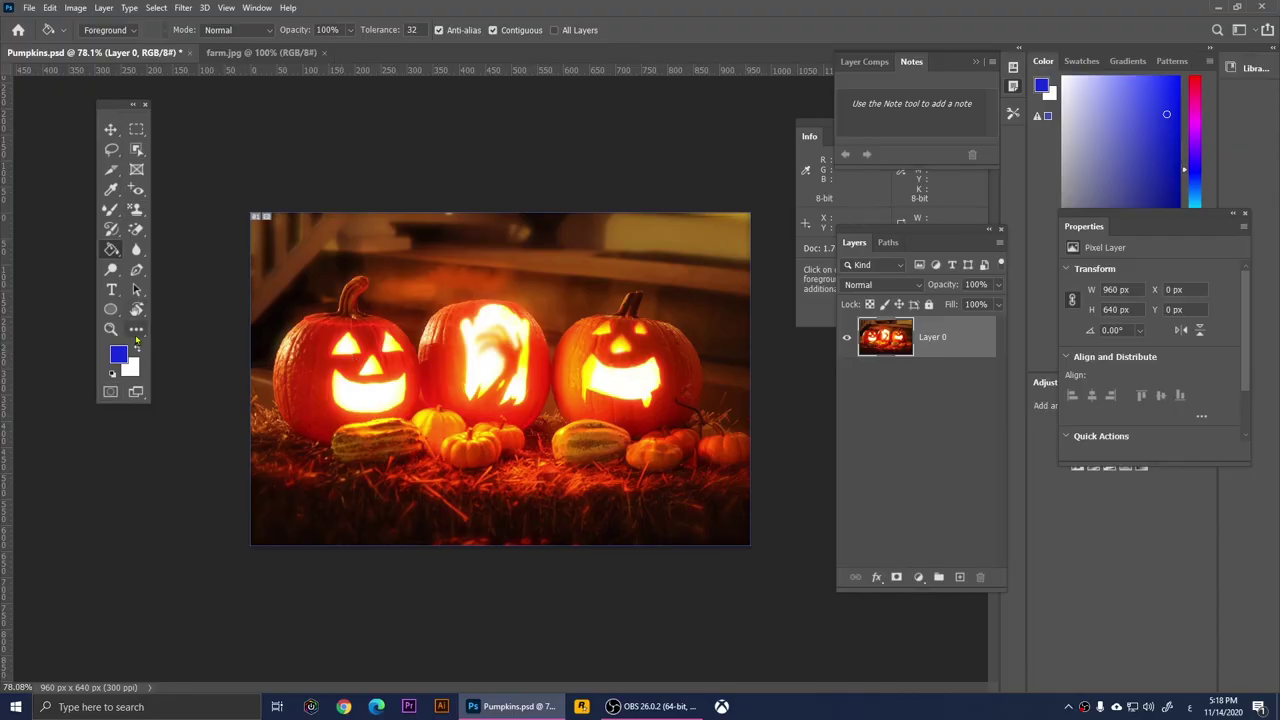
left_click(358, 402)
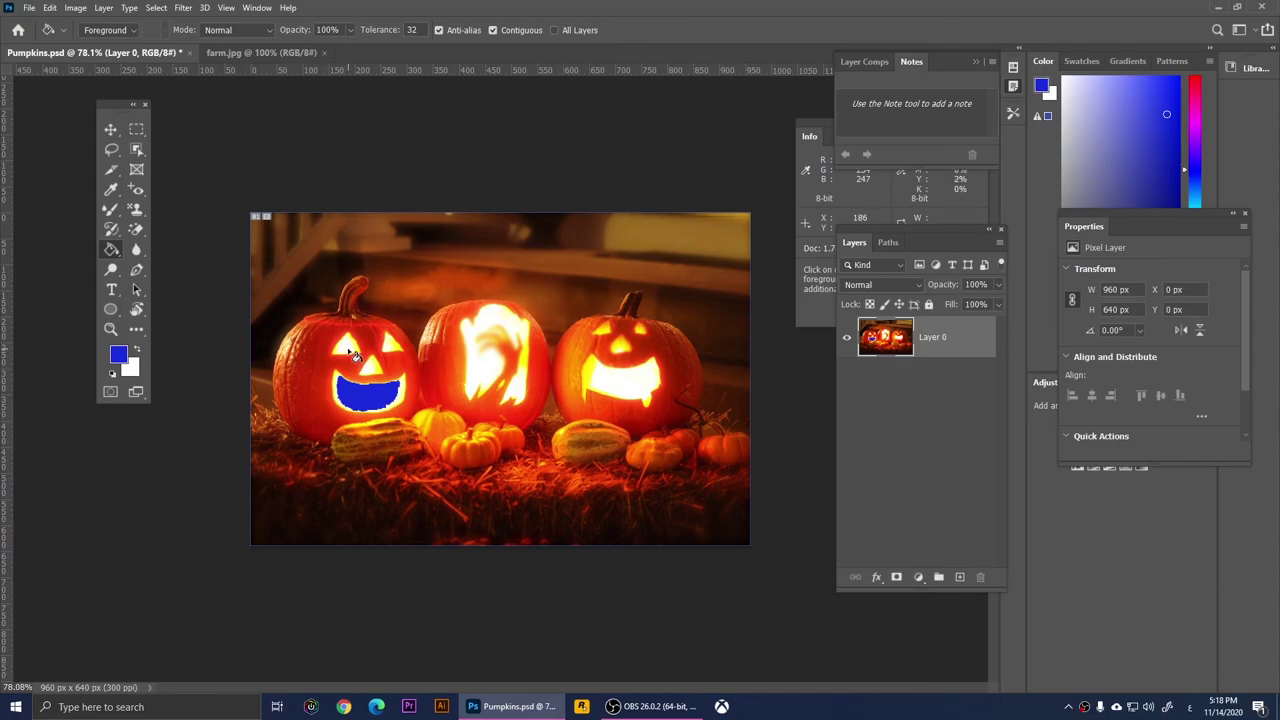
left_click(350, 353)
left_click(389, 350)
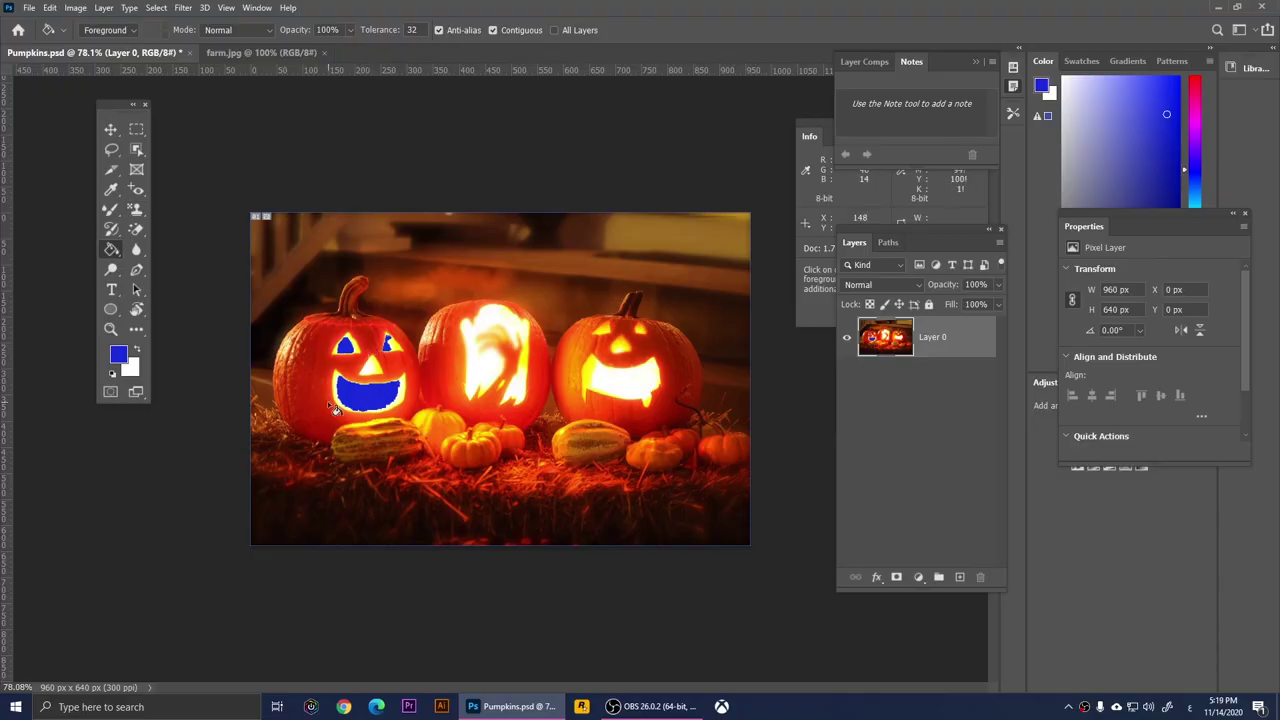
- Blur the small front pumpkin with the Blur tool, using a 100 px brush at 100% strength
right_click(112, 250)
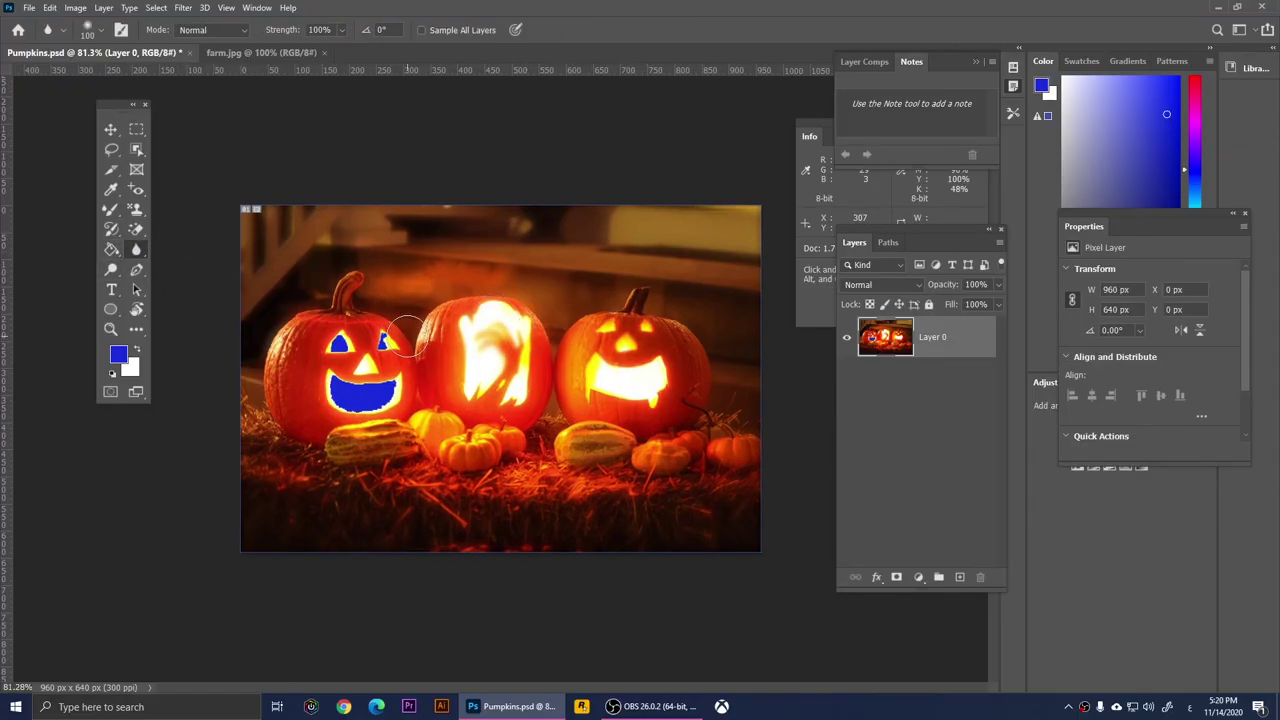
scroll(430, 460, "up", 10)
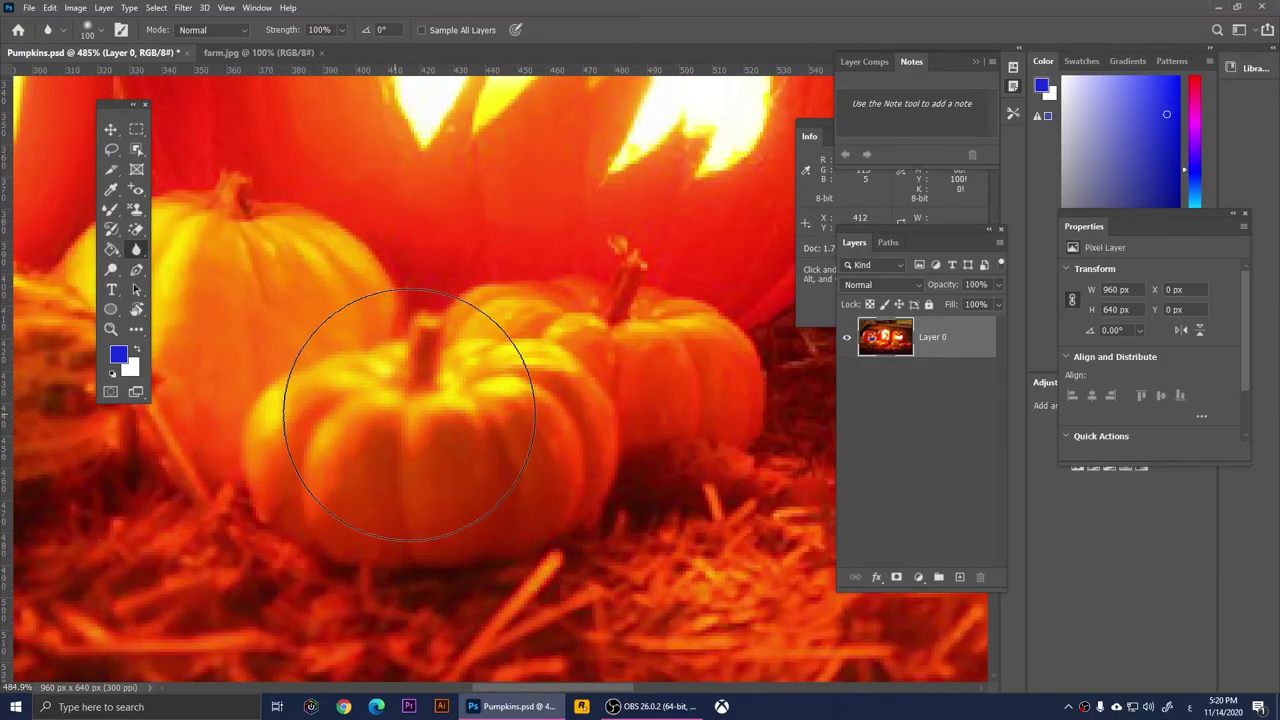
mouse_move(410, 415)
left_mouse_down()
mouse_move(486, 410)
mouse_move(403, 407)
mouse_move(324, 444)
mouse_move(460, 439)
left_mouse_up()
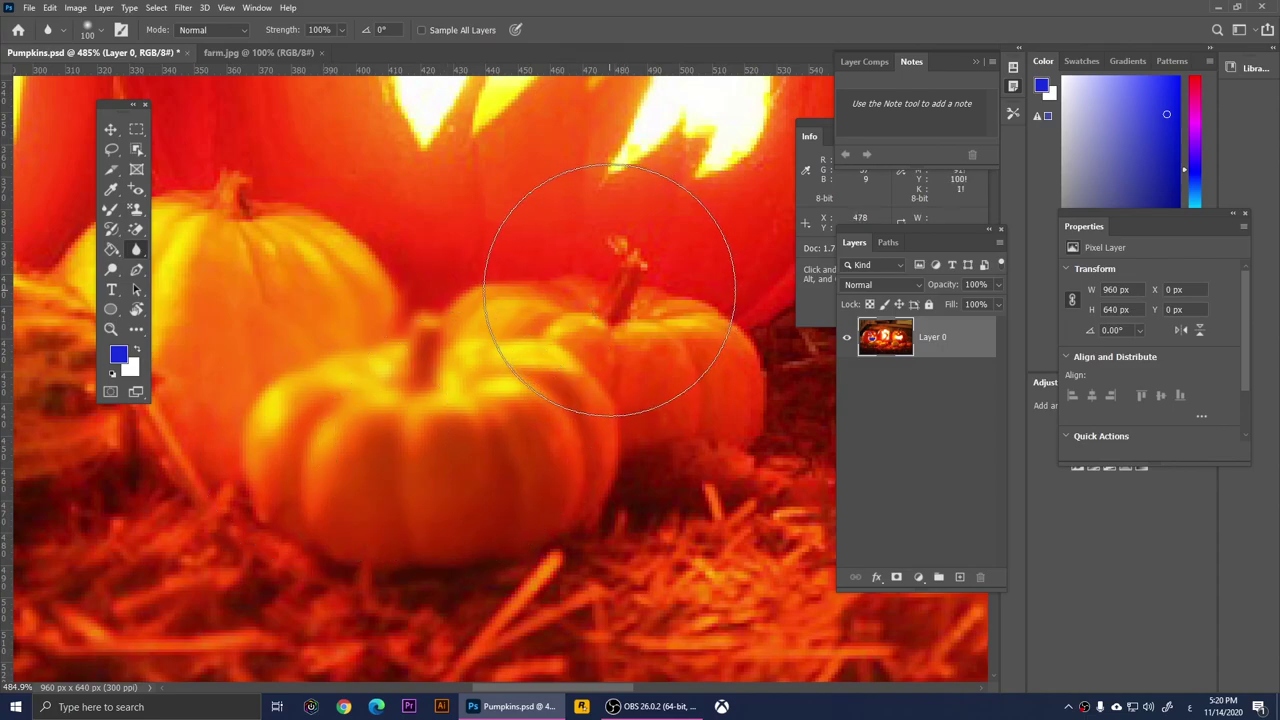
scroll(607, 290, "down", 3)
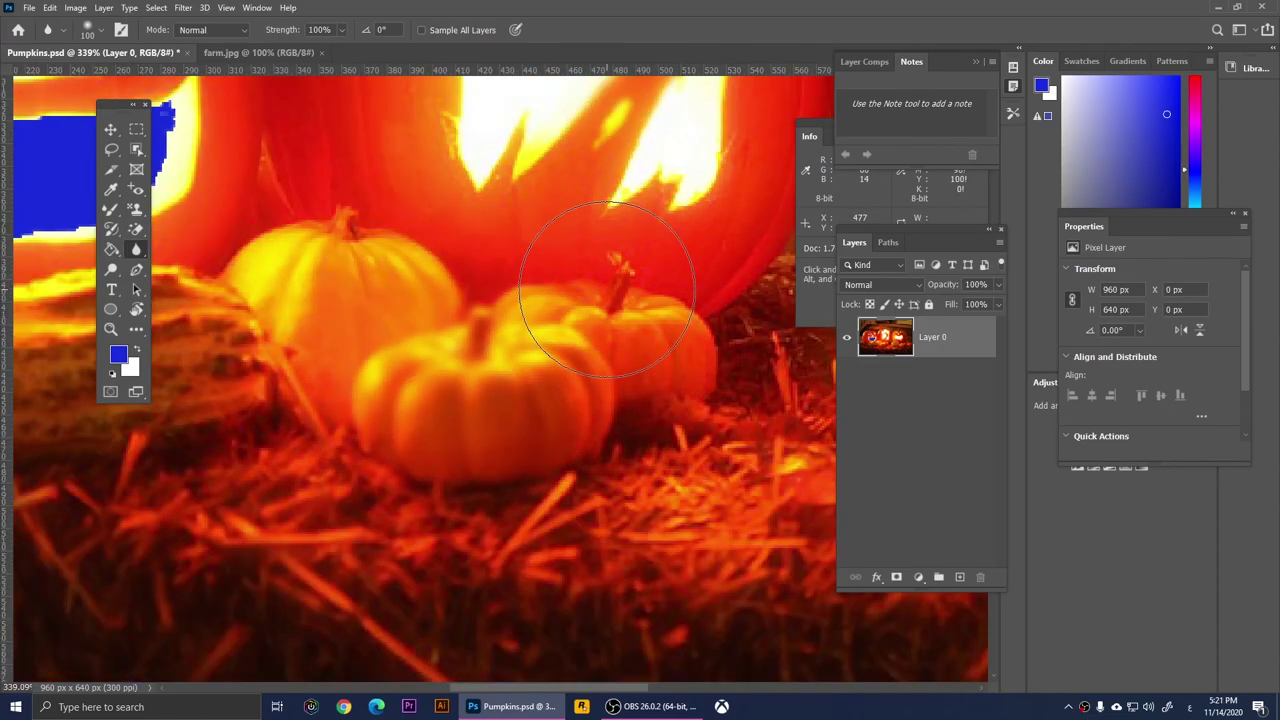
scroll(607, 290, "down", 10)
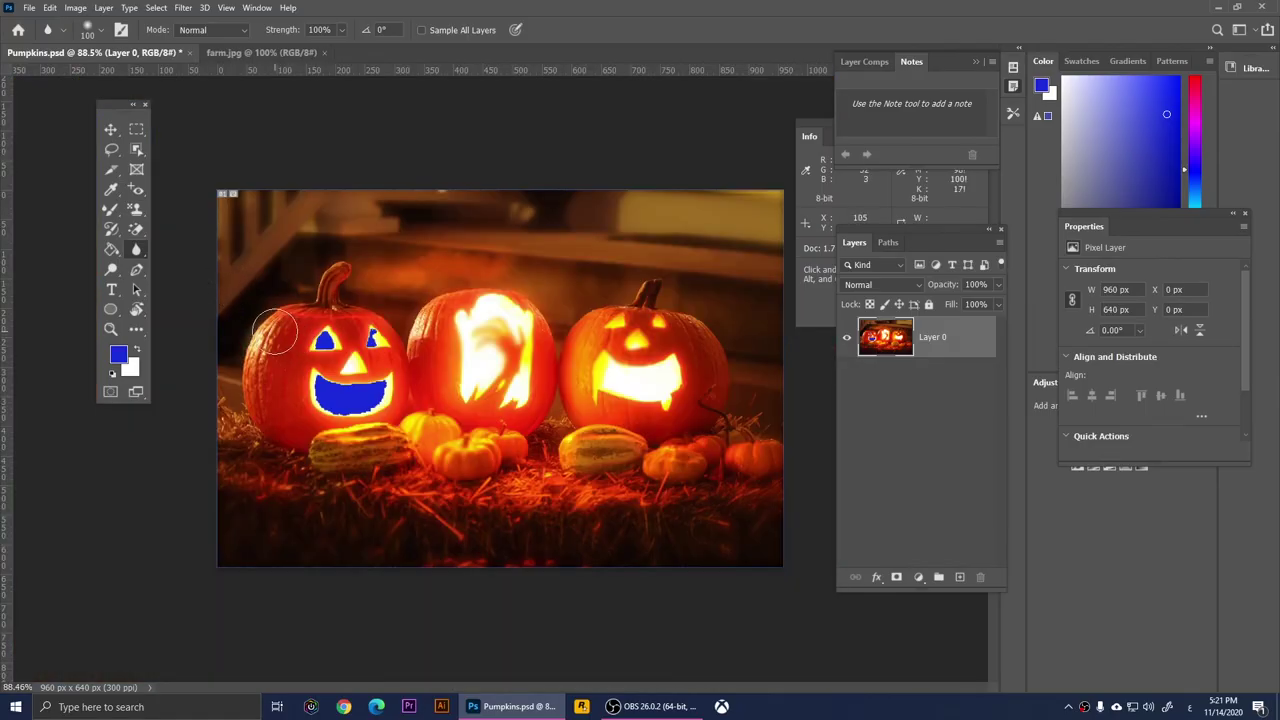
- Sharpen the left end of the striped gourd below the right pumpkin using the Sharpen tool with a 13 px brush at 50% strength
right_click(135, 249)
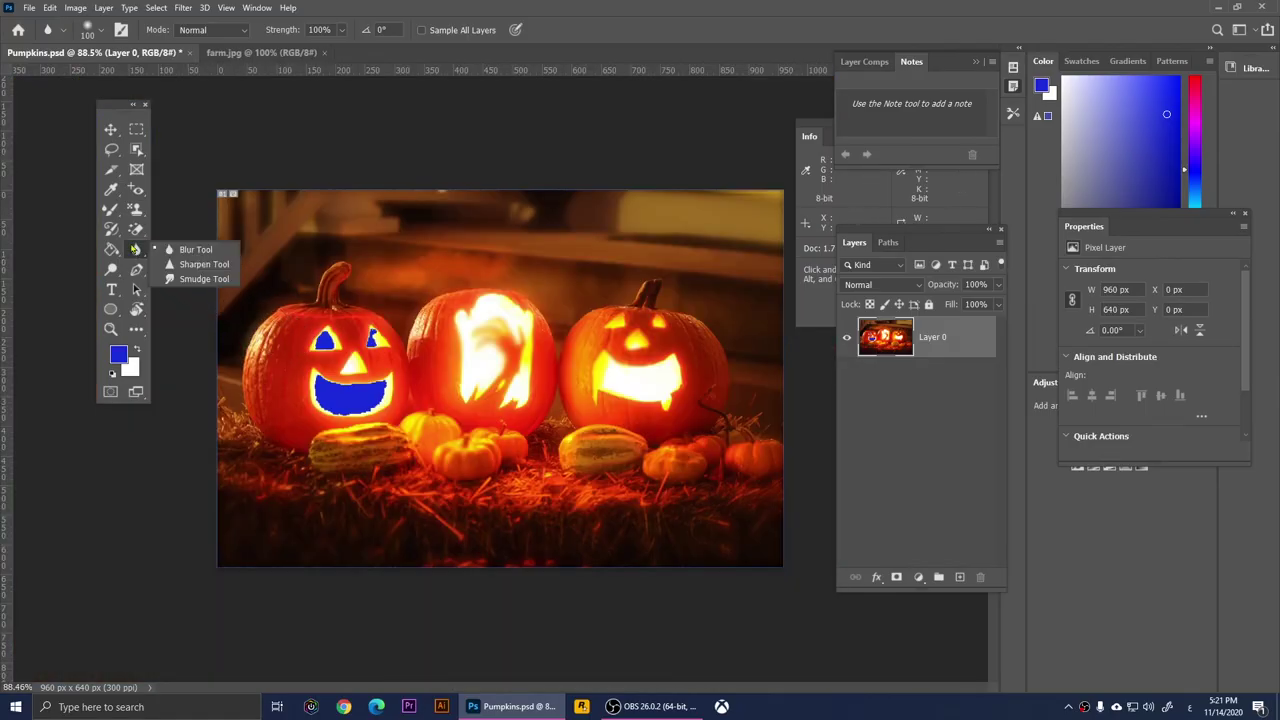
left_click(201, 266)
scroll(547, 465, "up", 8)
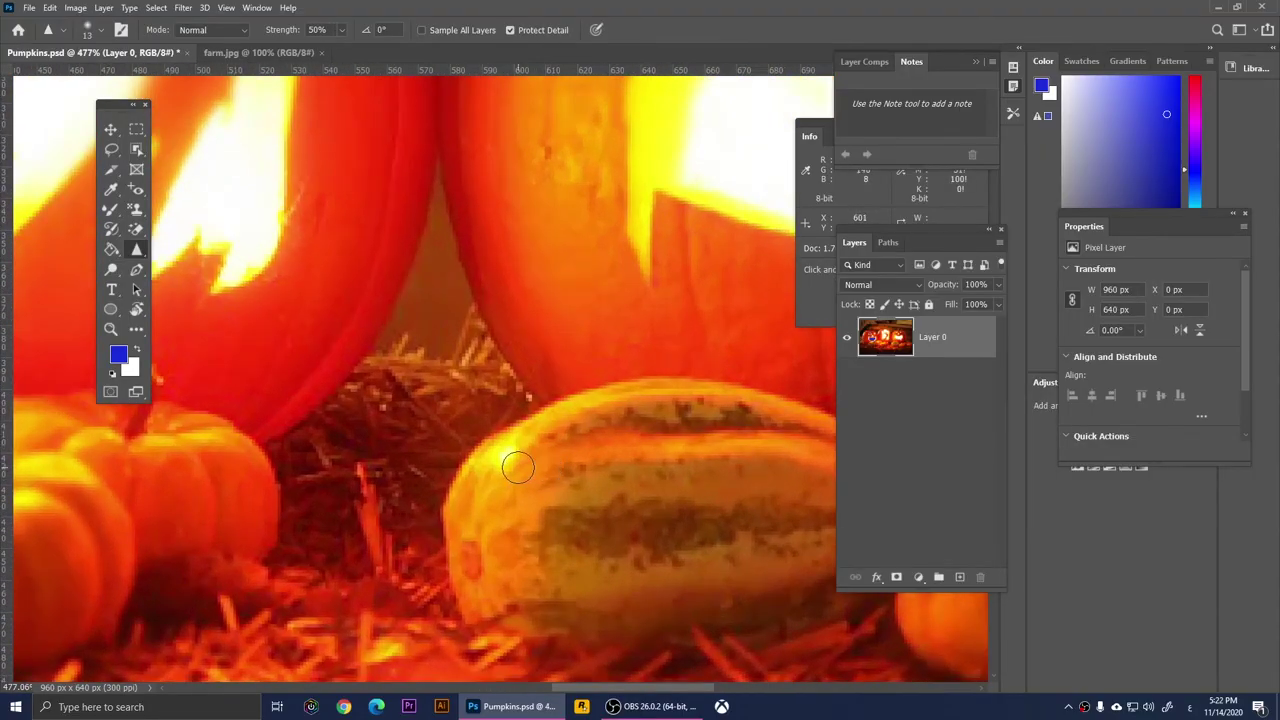
scroll(517, 467, "down", 1)
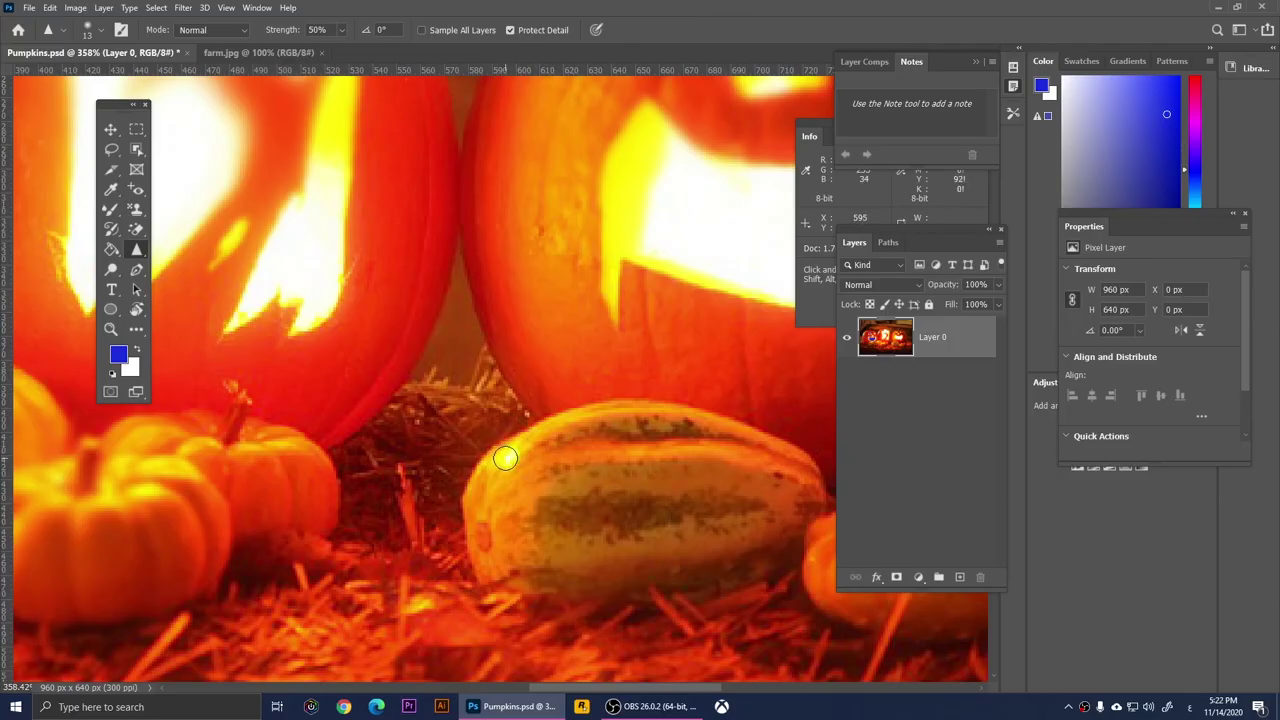
scroll(505, 458, "up", 3)
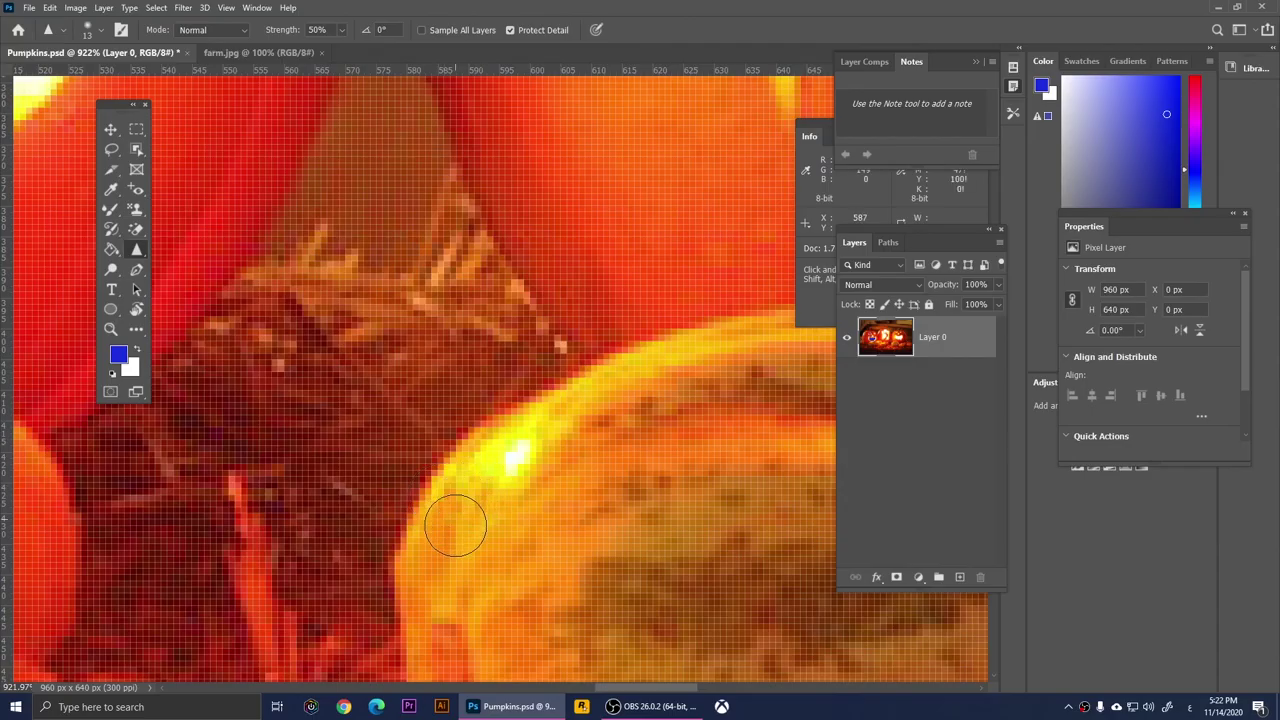
scroll(462, 505, "down", 1)
scroll(462, 505, "down", 3)
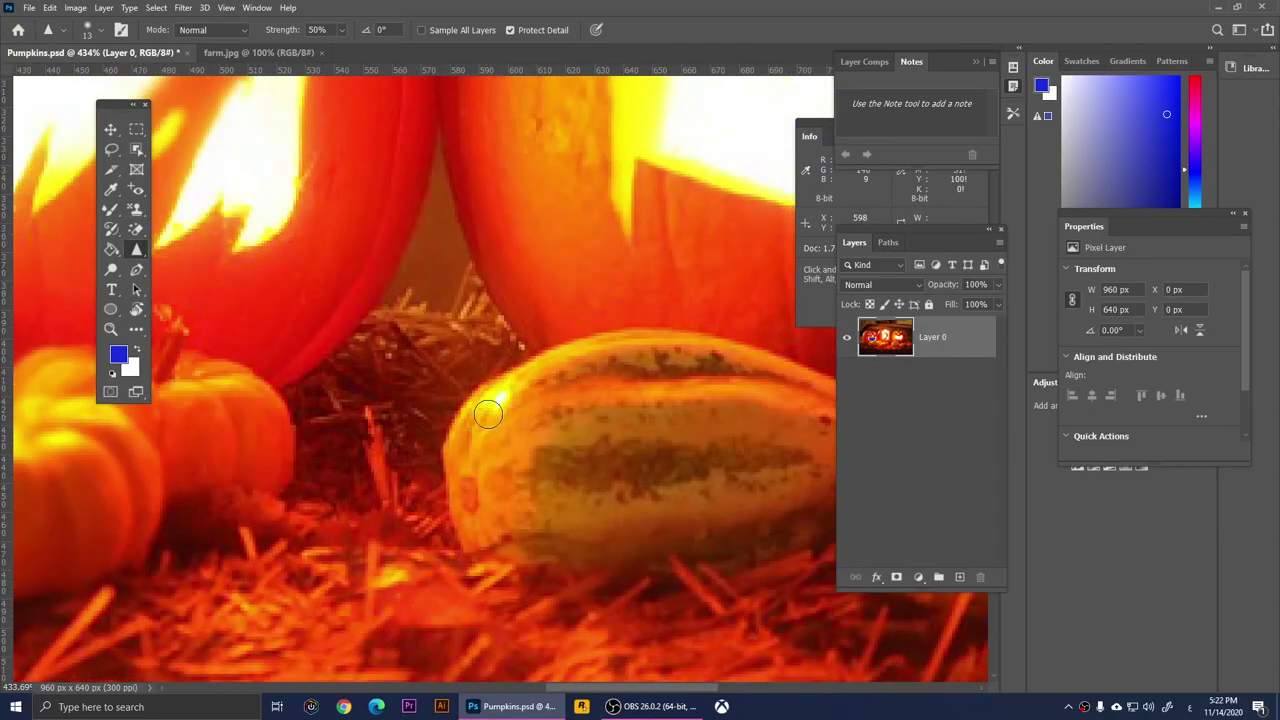
- Raise the Sharpen tool's strength to 87% and sharpen the gourd's left end further
left_click(343, 30)
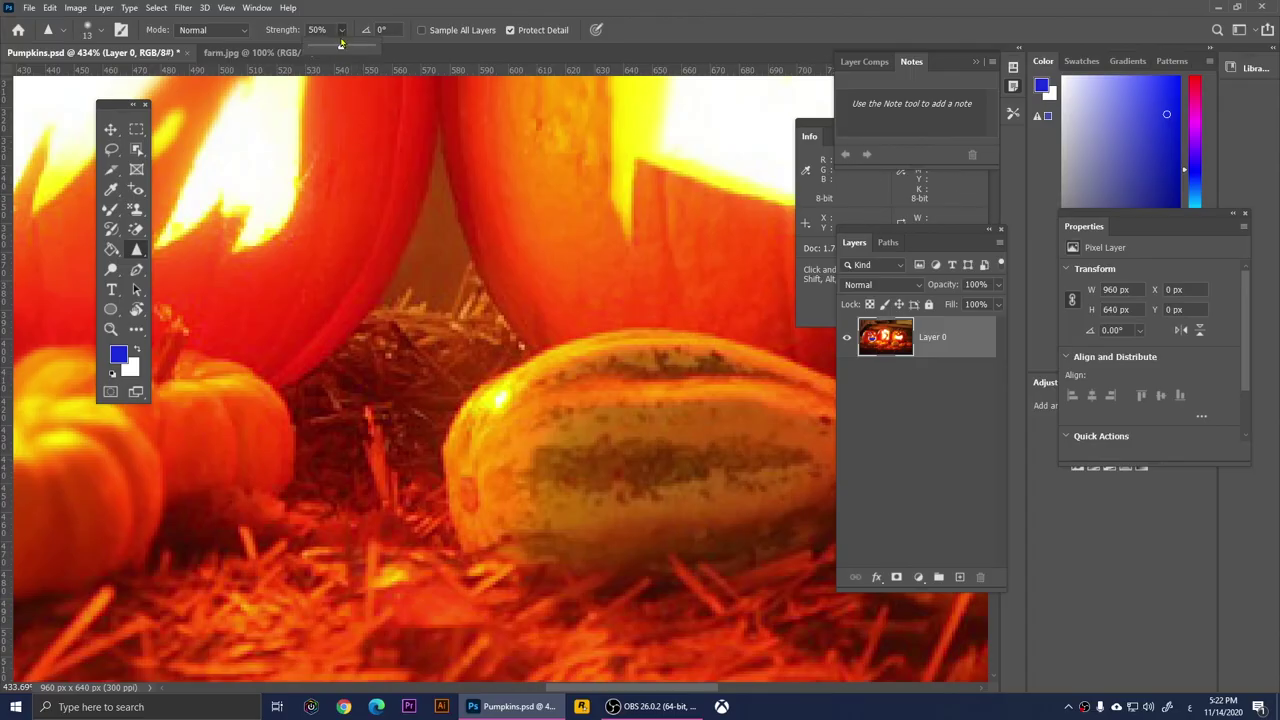
left_click_drag(344, 48, 365, 49)
scroll(535, 425, "up", 2)
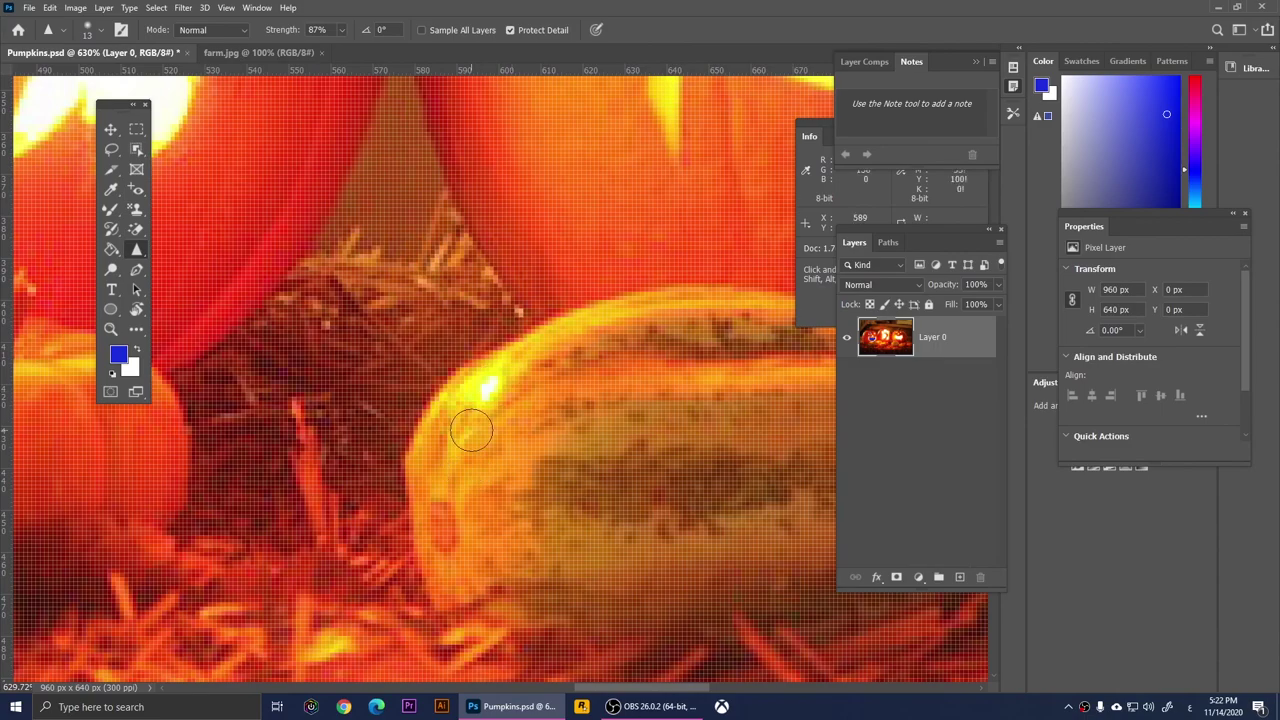
scroll(485, 443, "down", 1)
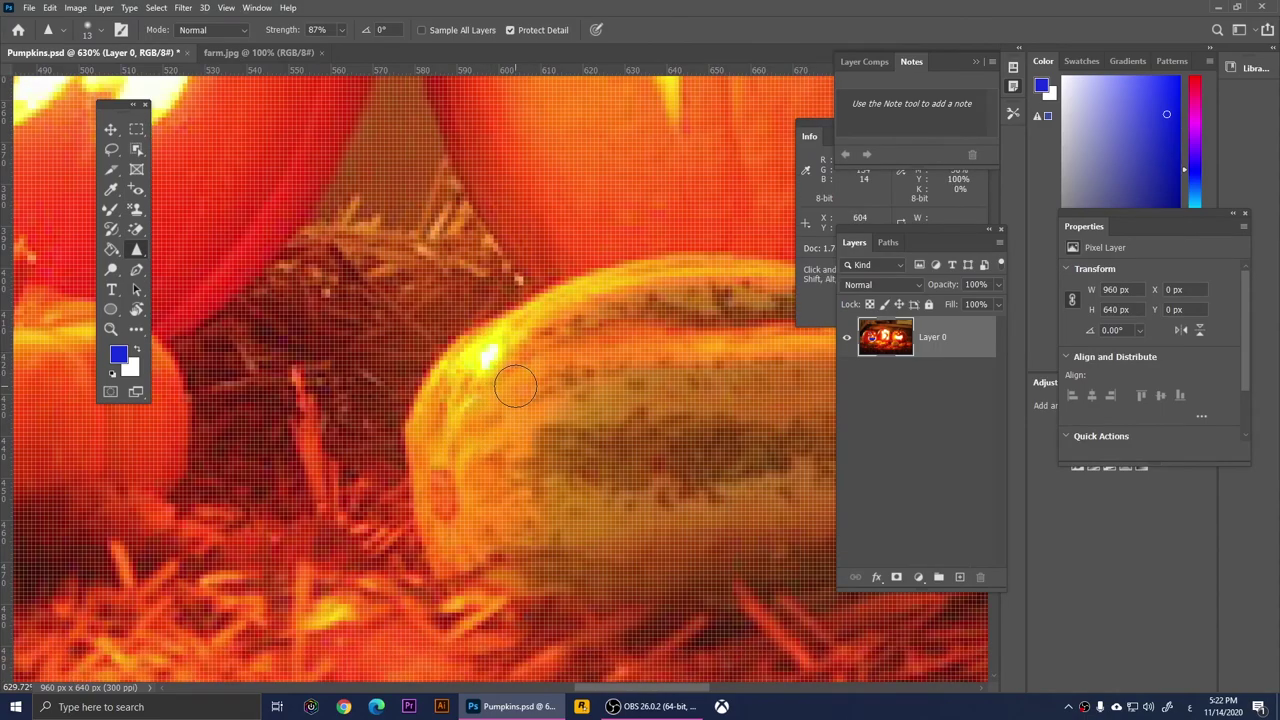
scroll(451, 449, "down", 1)
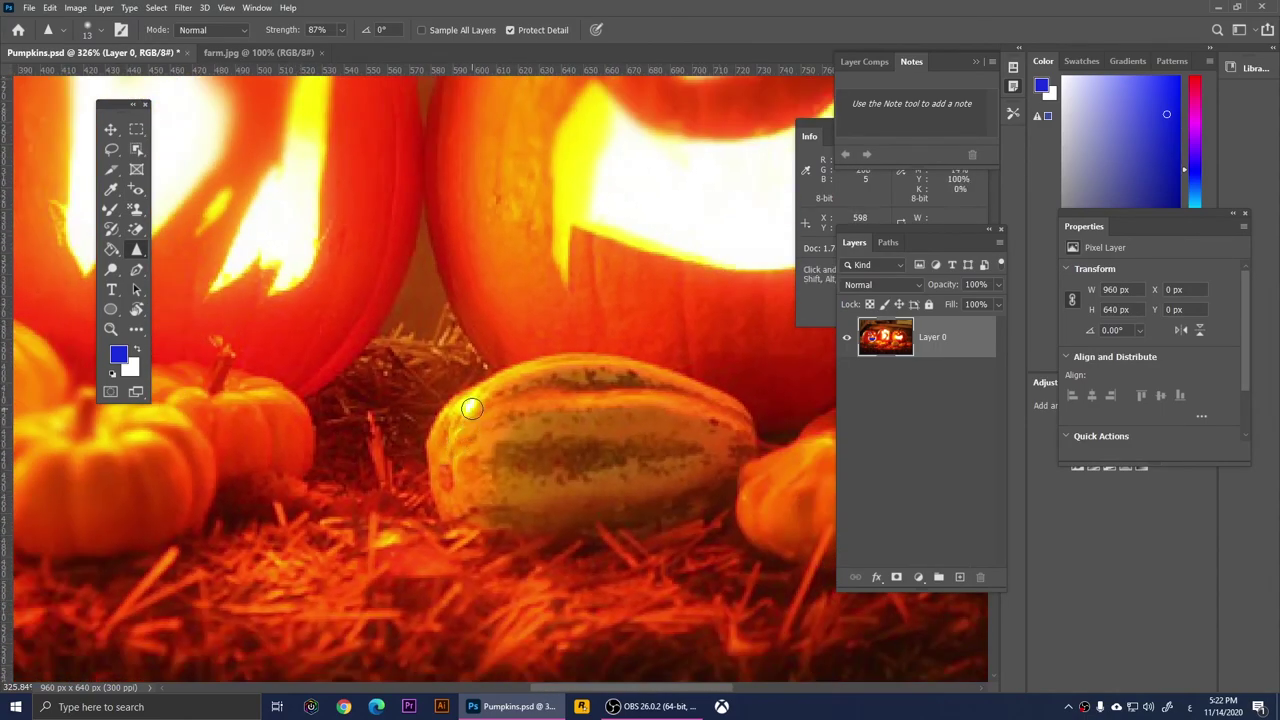
scroll(505, 470, "down", 1)
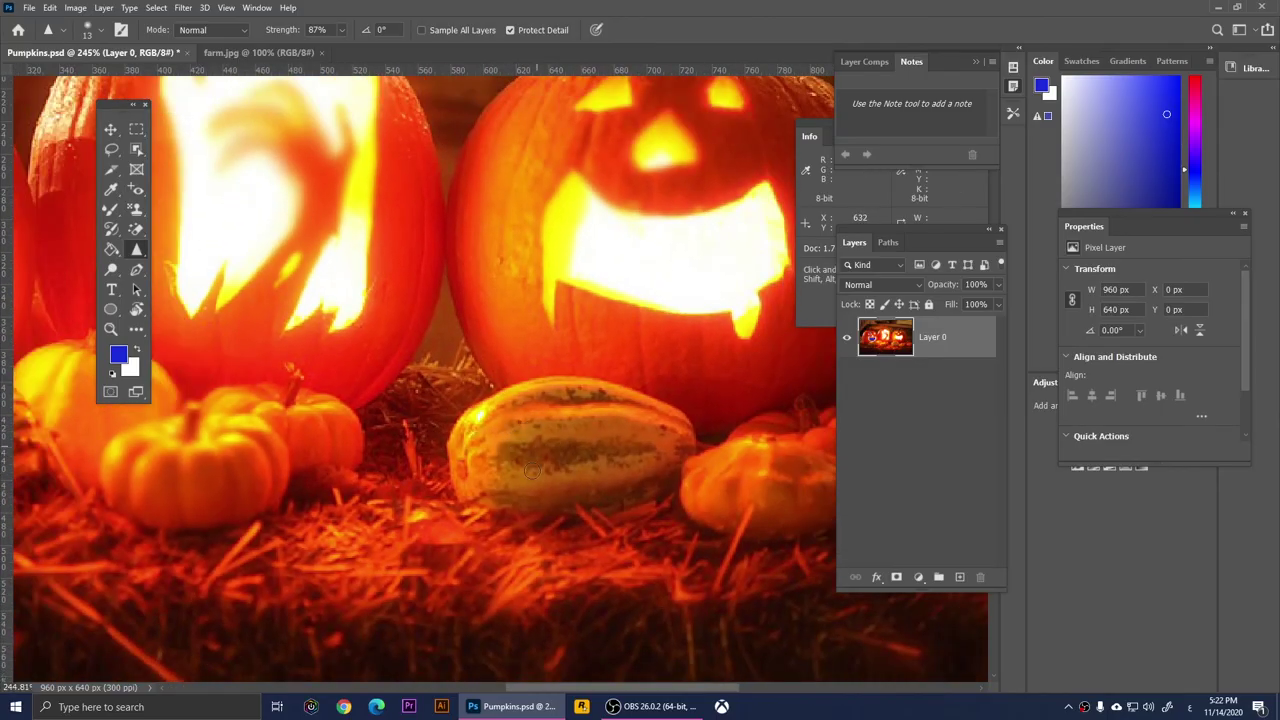
- Sharpen the gourd's dark middle stripe heavily, undo that stroke, and sharpen the stripe again more lightly
mouse_move(540, 455)
left_mouse_down()
mouse_move(498, 474)
mouse_move(550, 469)
mouse_move(583, 428)
left_mouse_up()
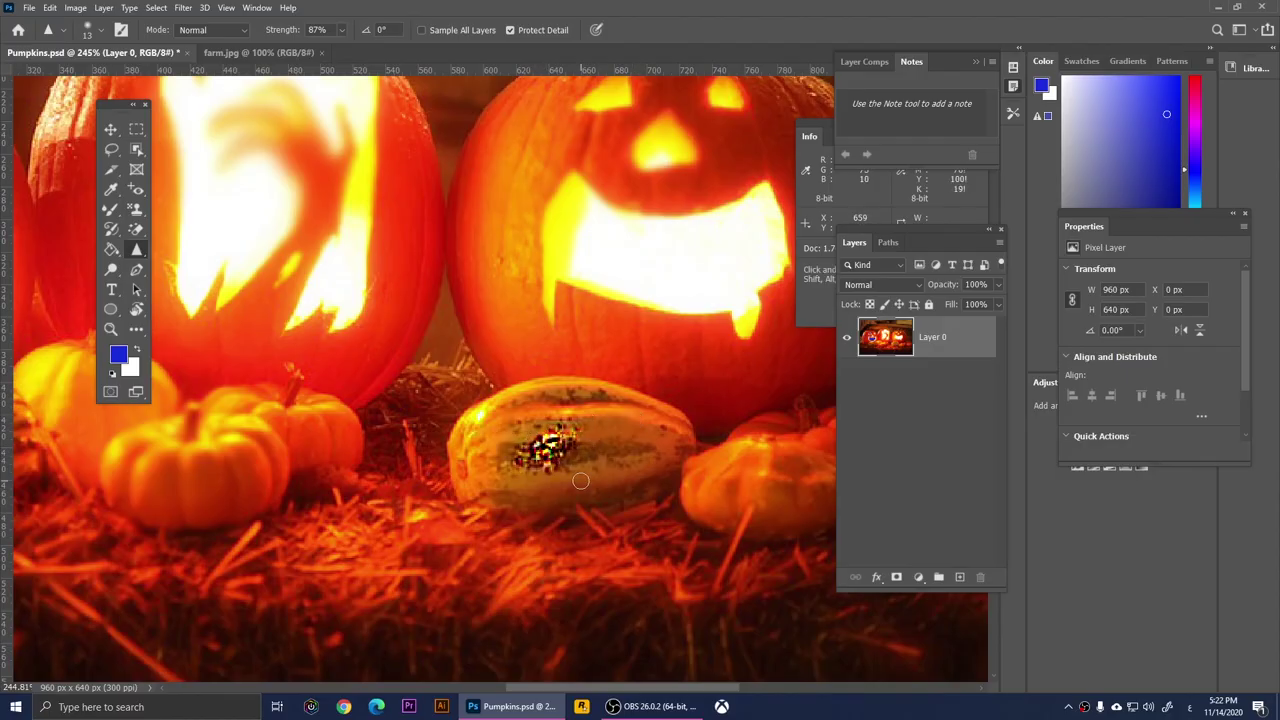
key("ctrl+z")
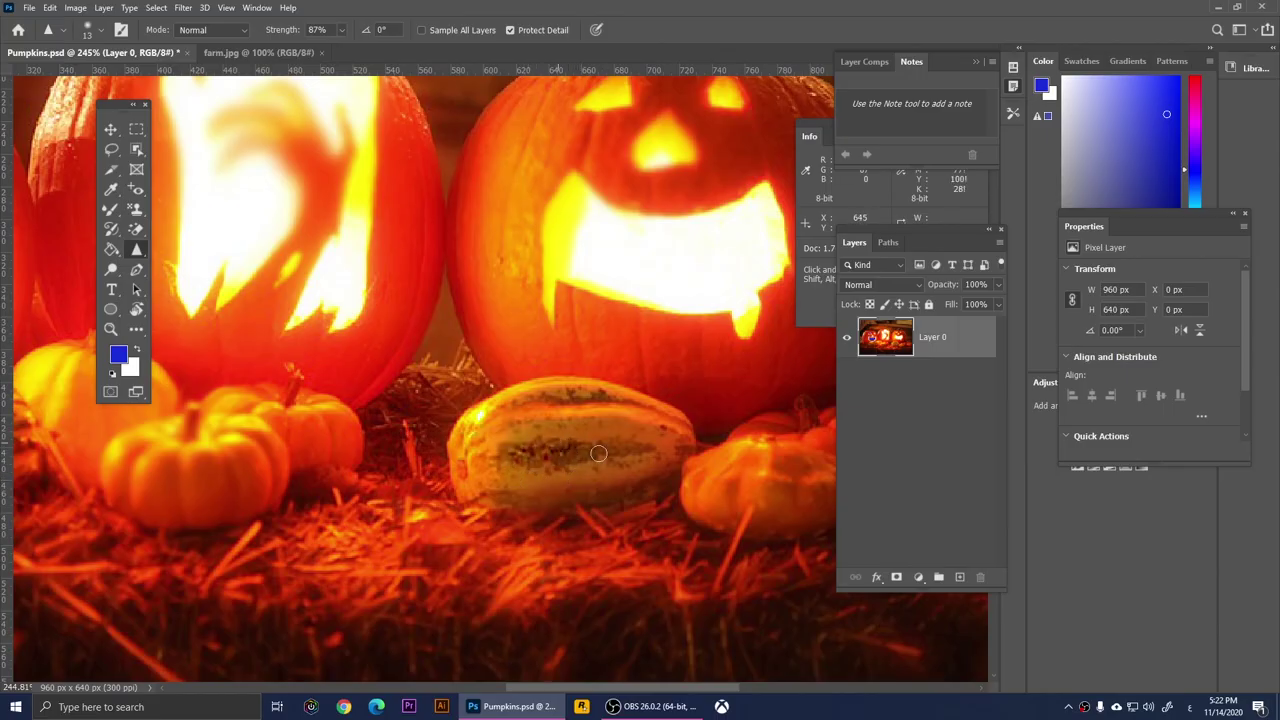
scroll(590, 445, "down", 2)
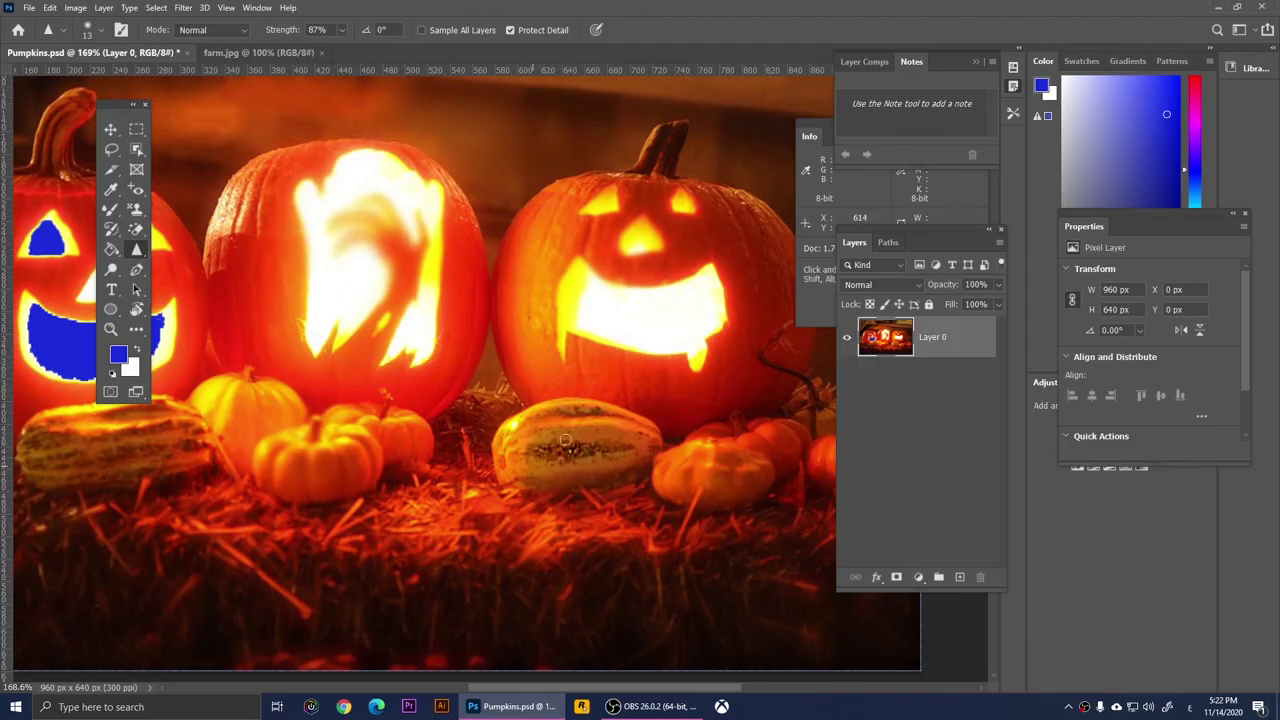
mouse_move(565, 440)
left_mouse_down()
mouse_move(570, 450)
mouse_move(542, 452)
mouse_move(600, 450)
mouse_move(534, 458)
left_mouse_up()
scroll(600, 400, "down", 4)
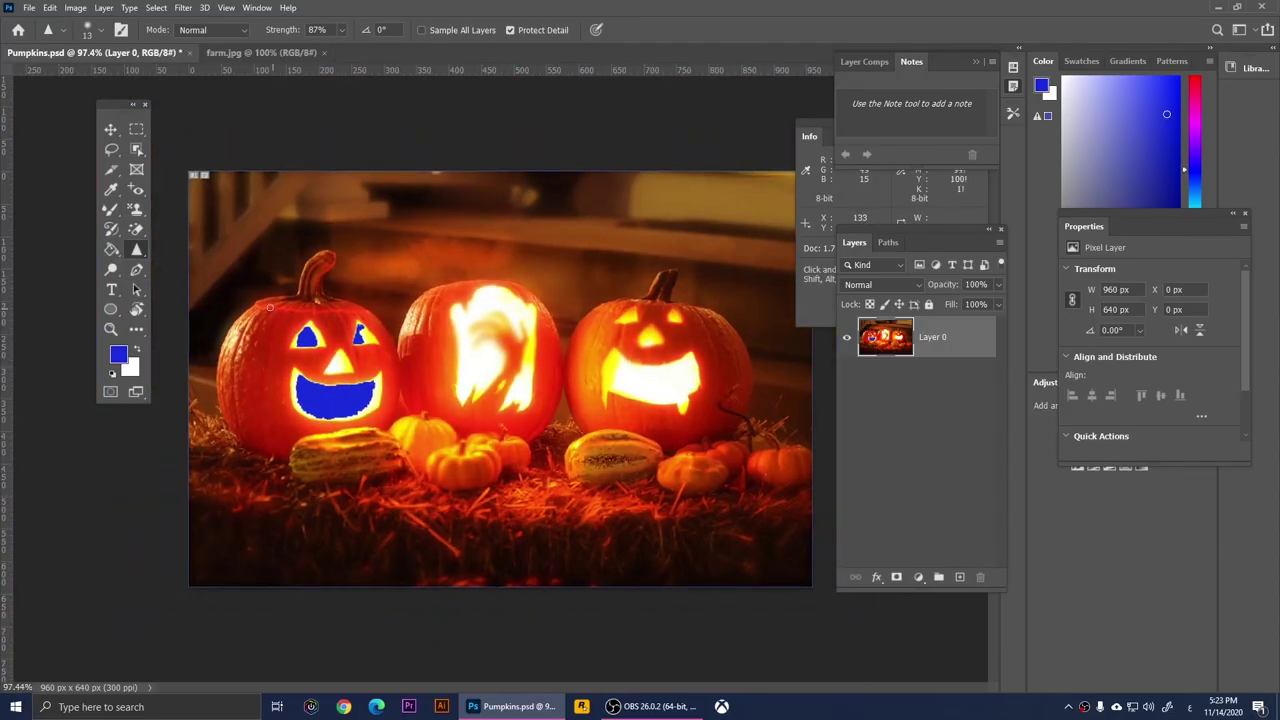
- Smudge the right pumpkin's lower left edge into the gap beside the middle pumpkin, using the Smudge tool at 13 px and 50% strength
right_click(138, 250)
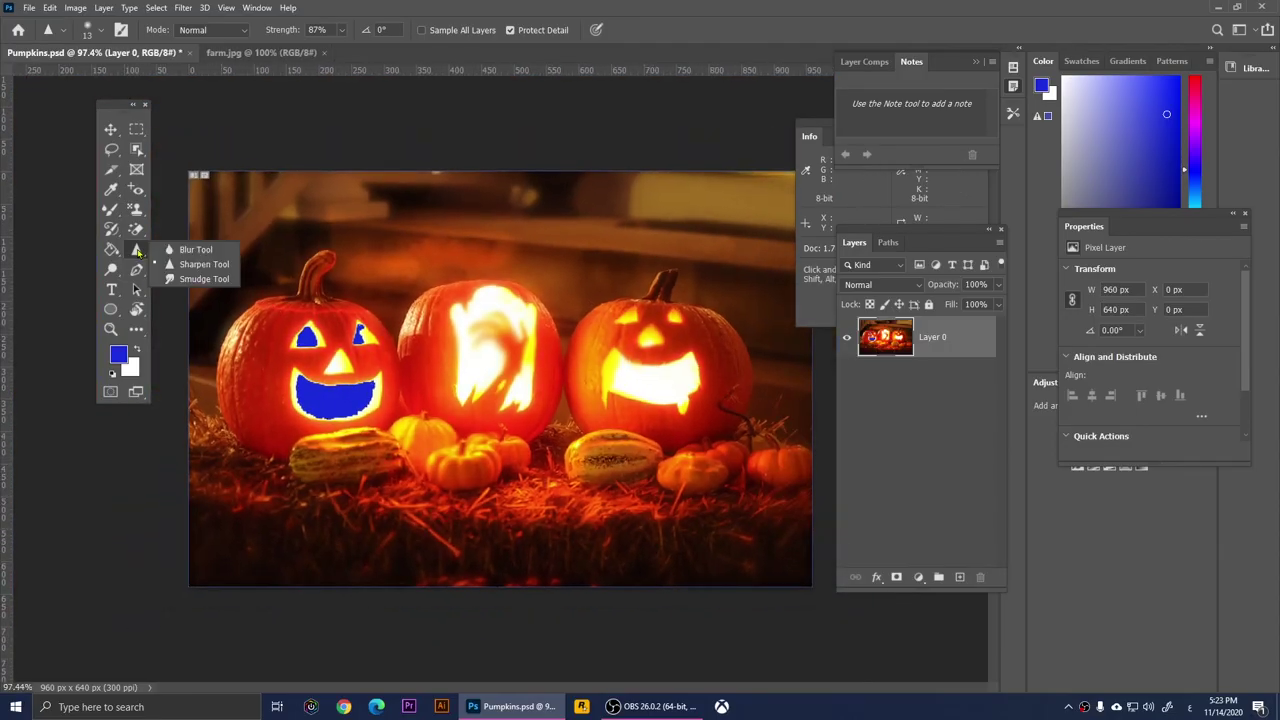
left_click(200, 279)
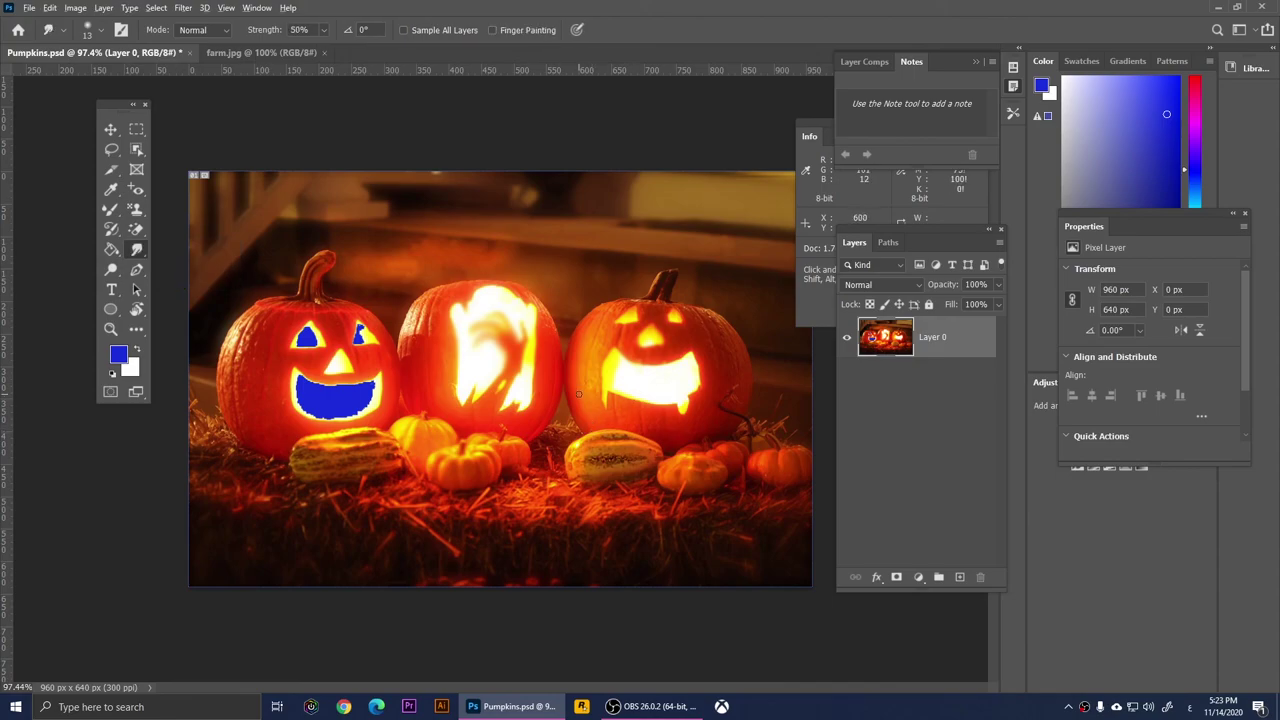
scroll(578, 393, "up", 10)
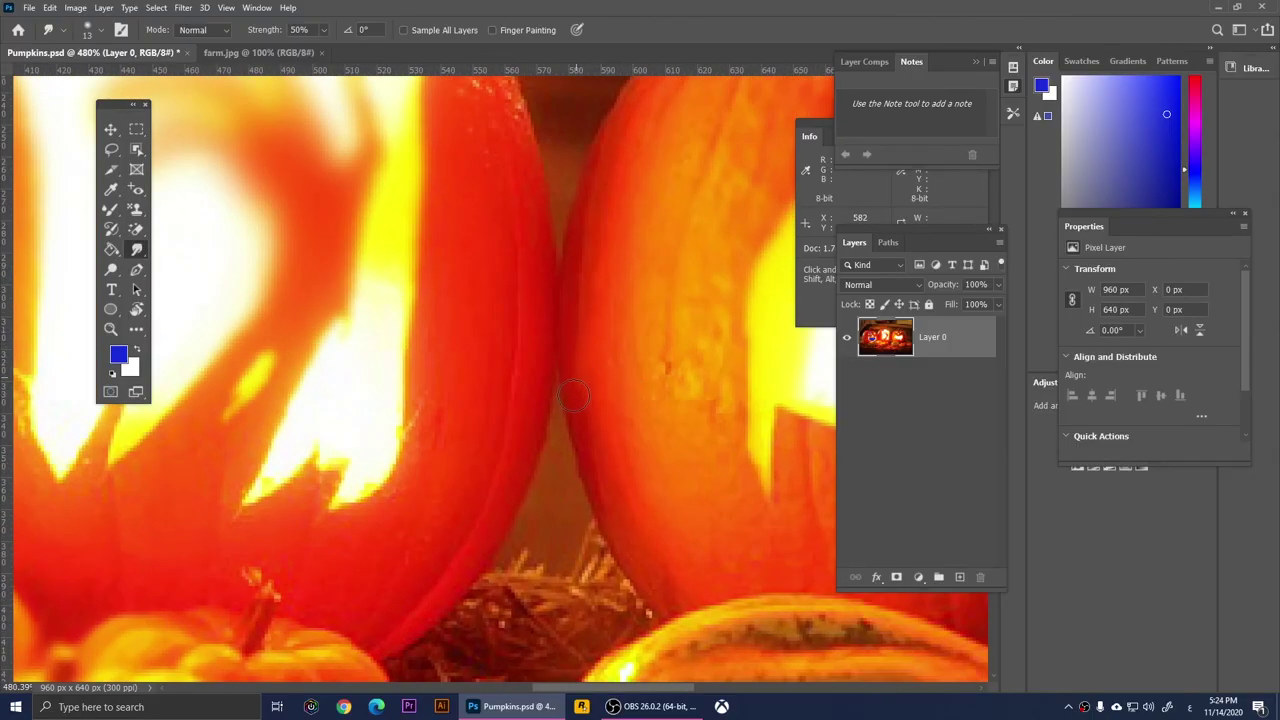
mouse_move(573, 397)
left_mouse_down()
mouse_move(564, 467)
mouse_move(572, 500)
mouse_move(588, 385)
mouse_move(571, 430)
mouse_move(577, 496)
mouse_move(593, 383)
mouse_move(555, 462)
mouse_move(574, 513)
mouse_move(604, 415)
mouse_move(557, 523)
mouse_move(610, 462)
mouse_move(577, 517)
mouse_move(608, 483)
mouse_move(578, 531)
mouse_move(589, 386)
mouse_move(571, 508)
left_mouse_up()
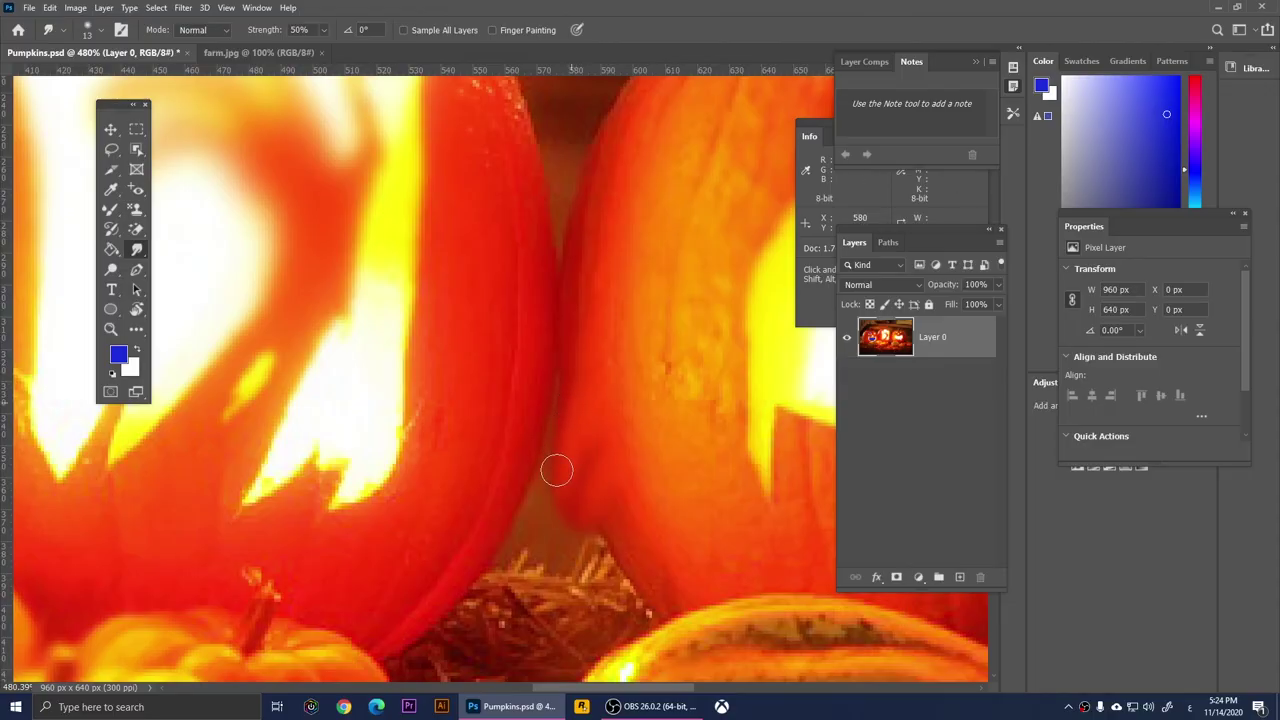
scroll(387, 302, "down", 5)
- Lighten the background above the pumpkins using the Dodge tool with a 50 px brush, Midtones range and 50% exposure
left_click(111, 269)
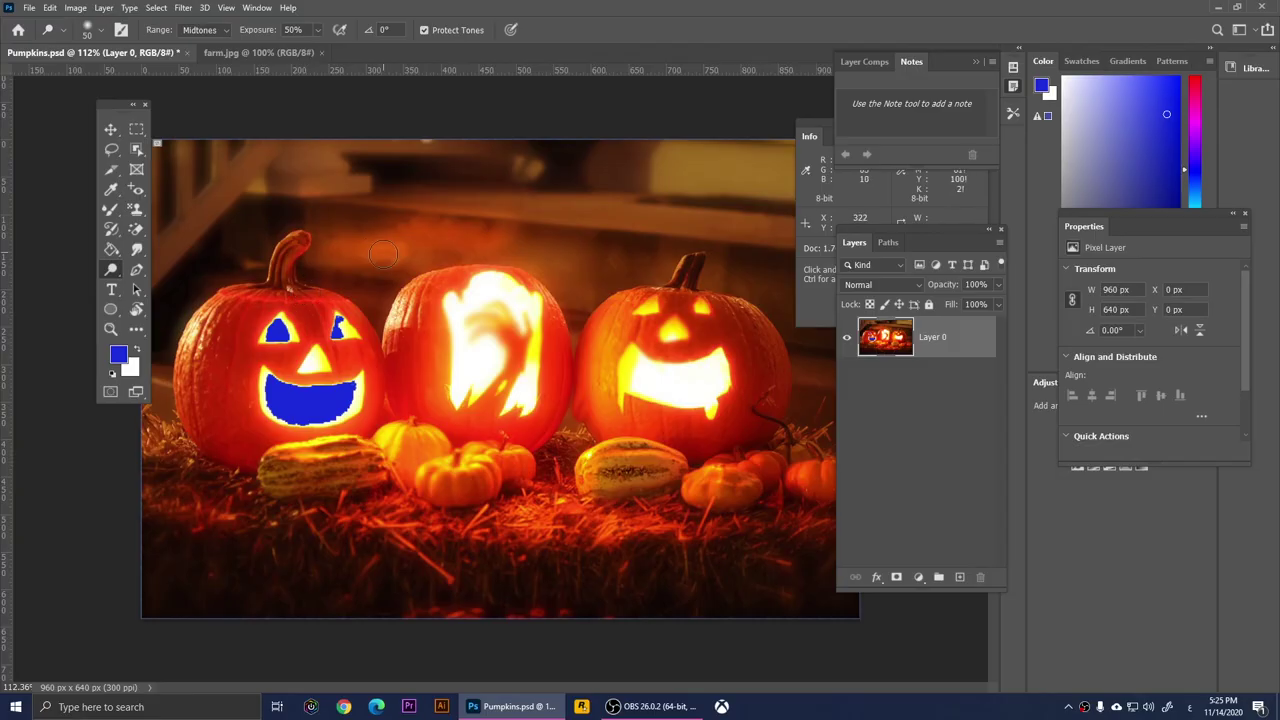
scroll(571, 206, "up", 5)
mouse_move(615, 217)
left_mouse_down()
mouse_move(561, 251)
mouse_move(471, 231)
mouse_move(573, 253)
mouse_move(354, 228)
mouse_move(620, 245)
mouse_move(305, 197)
mouse_move(637, 245)
mouse_move(414, 245)
mouse_move(585, 281)
mouse_move(341, 235)
mouse_move(304, 235)
mouse_move(350, 247)
mouse_move(256, 241)
mouse_move(490, 229)
mouse_move(365, 215)
mouse_move(615, 248)
mouse_move(687, 271)
mouse_move(646, 283)
mouse_move(701, 284)
mouse_move(612, 301)
mouse_move(755, 249)
mouse_move(634, 259)
mouse_move(614, 248)
mouse_move(726, 247)
mouse_move(689, 245)
mouse_move(620, 277)
mouse_move(713, 282)
mouse_move(656, 308)
mouse_move(593, 372)
mouse_move(610, 386)
mouse_move(600, 354)
mouse_move(556, 310)
left_mouse_up()
key("ctrl+0")
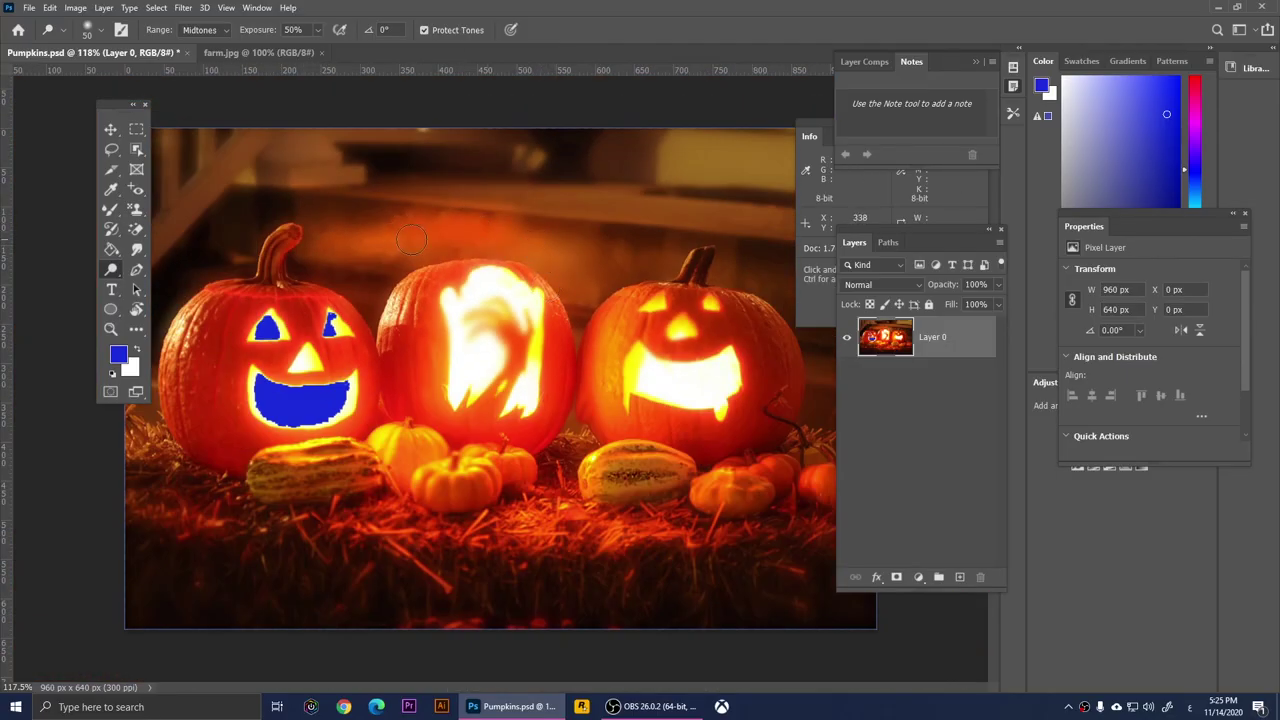
mouse_move(429, 236)
left_mouse_down()
mouse_move(333, 229)
mouse_move(400, 229)
mouse_move(305, 204)
mouse_move(432, 217)
mouse_move(305, 208)
mouse_move(432, 218)
mouse_move(305, 202)
left_mouse_up()
- Darken the middle pumpkin's left side and the background behind the pumpkins using the Burn tool at 65 px, Midtones and 50% exposure
right_click(111, 271)
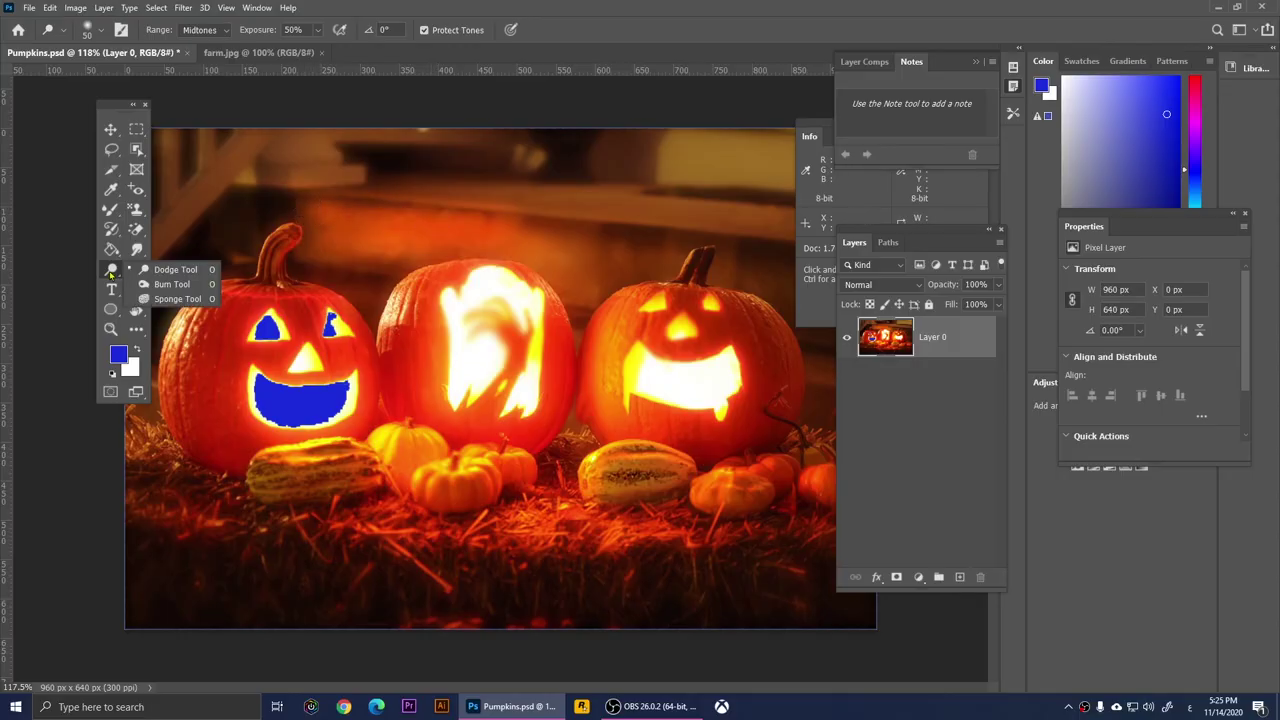
left_click(170, 284)
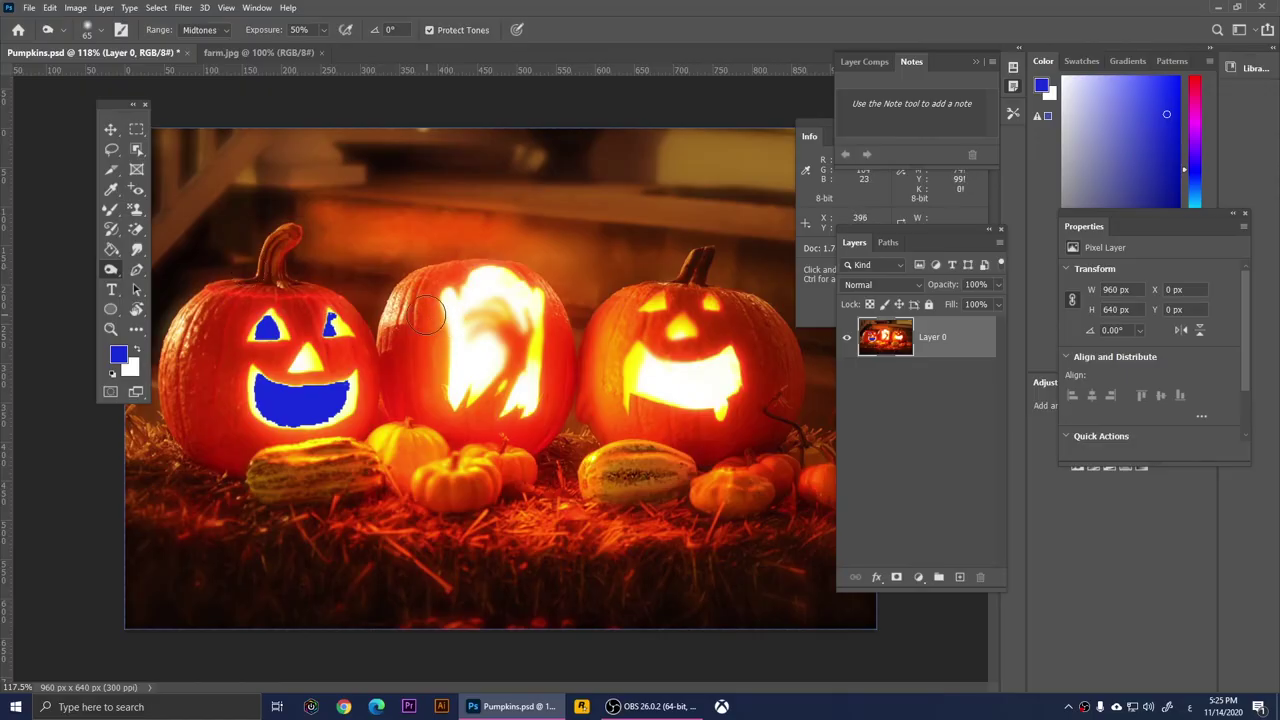
mouse_move(426, 316)
left_mouse_down()
mouse_move(464, 315)
mouse_move(469, 282)
mouse_move(427, 291)
mouse_move(432, 251)
mouse_move(363, 240)
mouse_move(426, 263)
mouse_move(456, 237)
mouse_move(432, 232)
mouse_move(319, 291)
mouse_move(343, 276)
mouse_move(334, 250)
mouse_move(298, 233)
mouse_move(308, 251)
mouse_move(381, 194)
mouse_move(360, 221)
mouse_move(370, 301)
mouse_move(381, 254)
mouse_move(374, 268)
mouse_move(359, 208)
mouse_move(361, 270)
mouse_move(386, 282)
mouse_move(357, 287)
mouse_move(385, 269)
mouse_move(390, 204)
mouse_move(399, 241)
mouse_move(475, 231)
mouse_move(467, 238)
mouse_move(539, 237)
mouse_move(557, 250)
mouse_move(522, 233)
mouse_move(563, 217)
mouse_move(456, 226)
mouse_move(514, 234)
mouse_move(470, 235)
mouse_move(482, 252)
mouse_move(549, 243)
mouse_move(428, 226)
mouse_move(331, 231)
mouse_move(565, 242)
mouse_move(576, 285)
mouse_move(518, 237)
mouse_move(564, 263)
left_mouse_up()
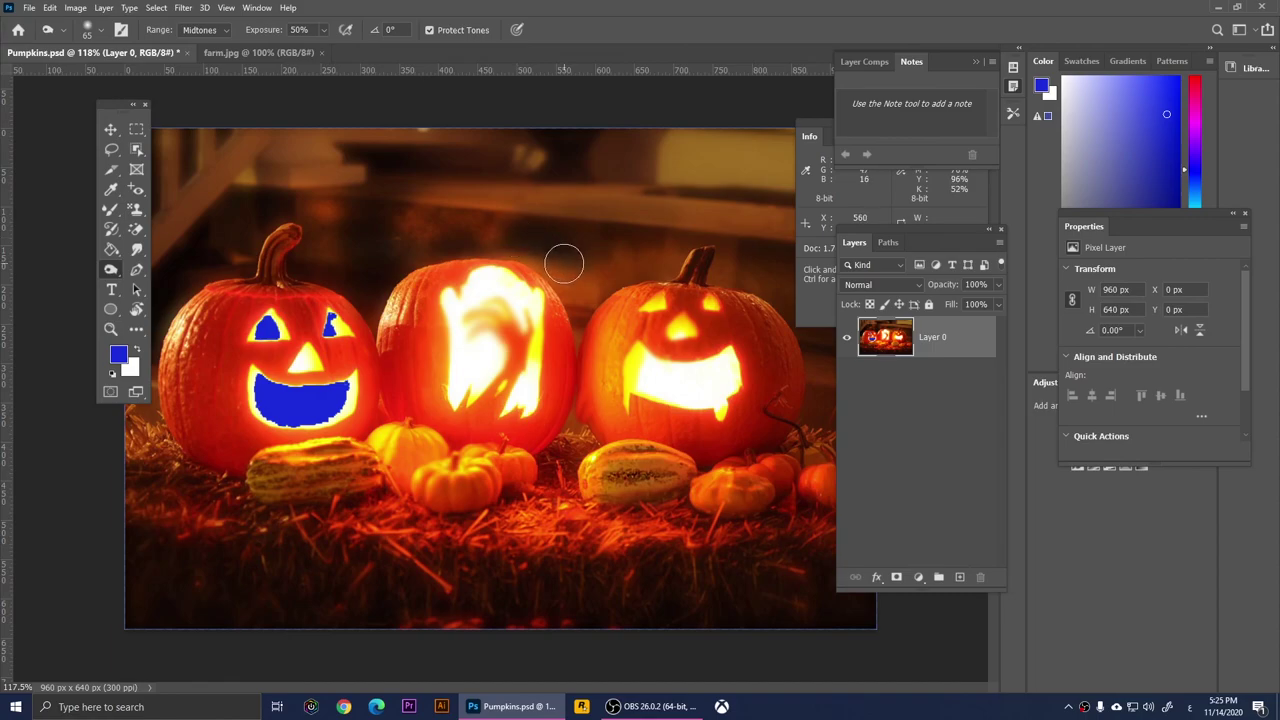
scroll(500, 340, "down", 2)
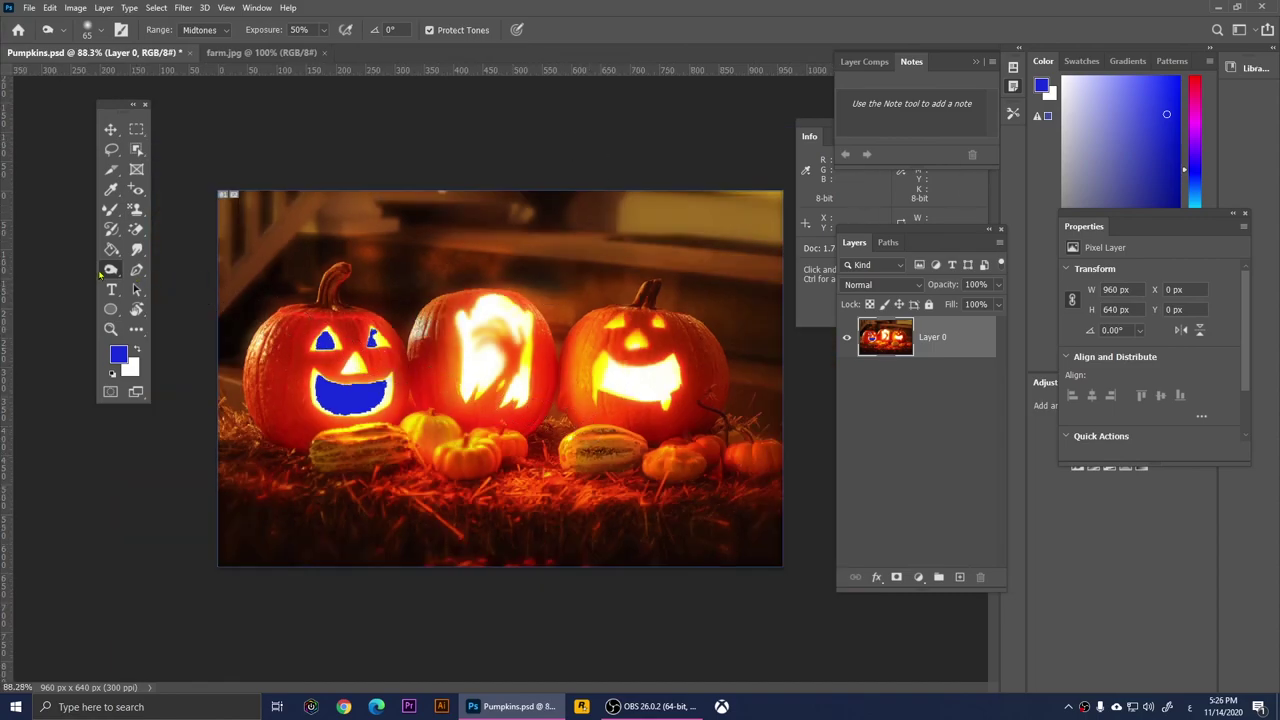
- Desaturate the small front pumpkins using the Sponge tool with a 65 px brush and 50% flow
left_click_drag(101, 272, 185, 298)
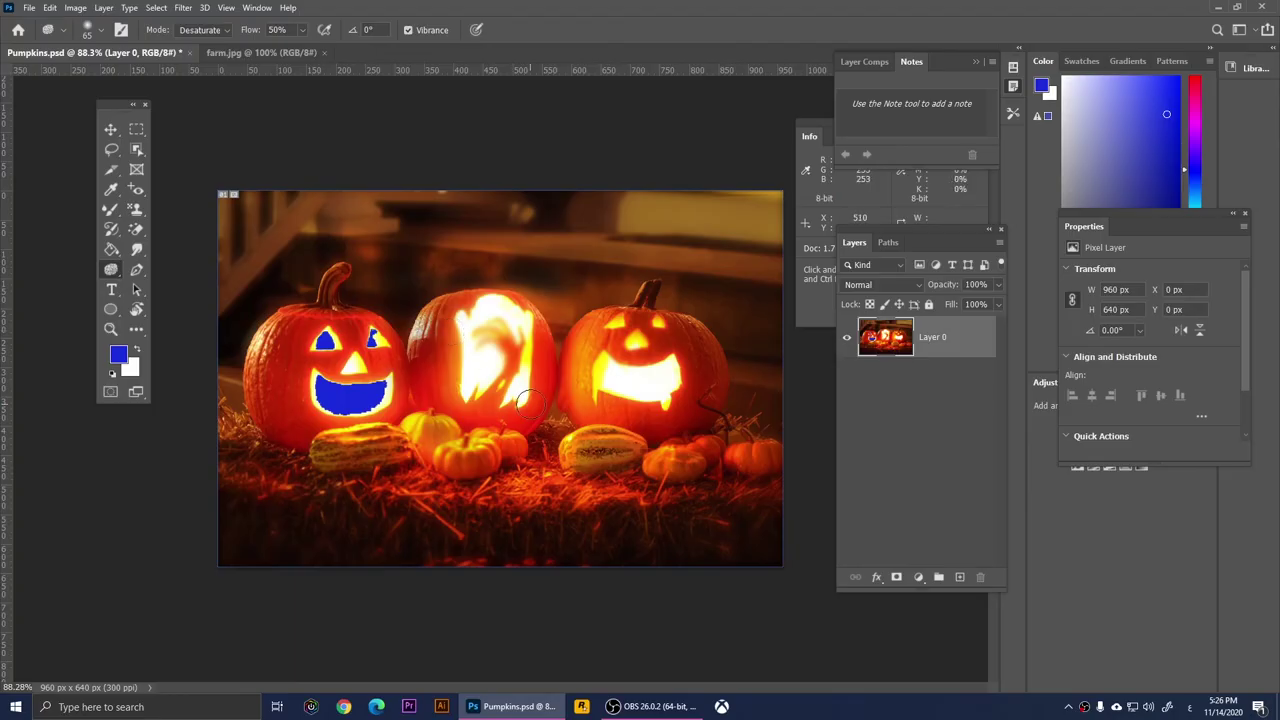
scroll(514, 402, "up", 3)
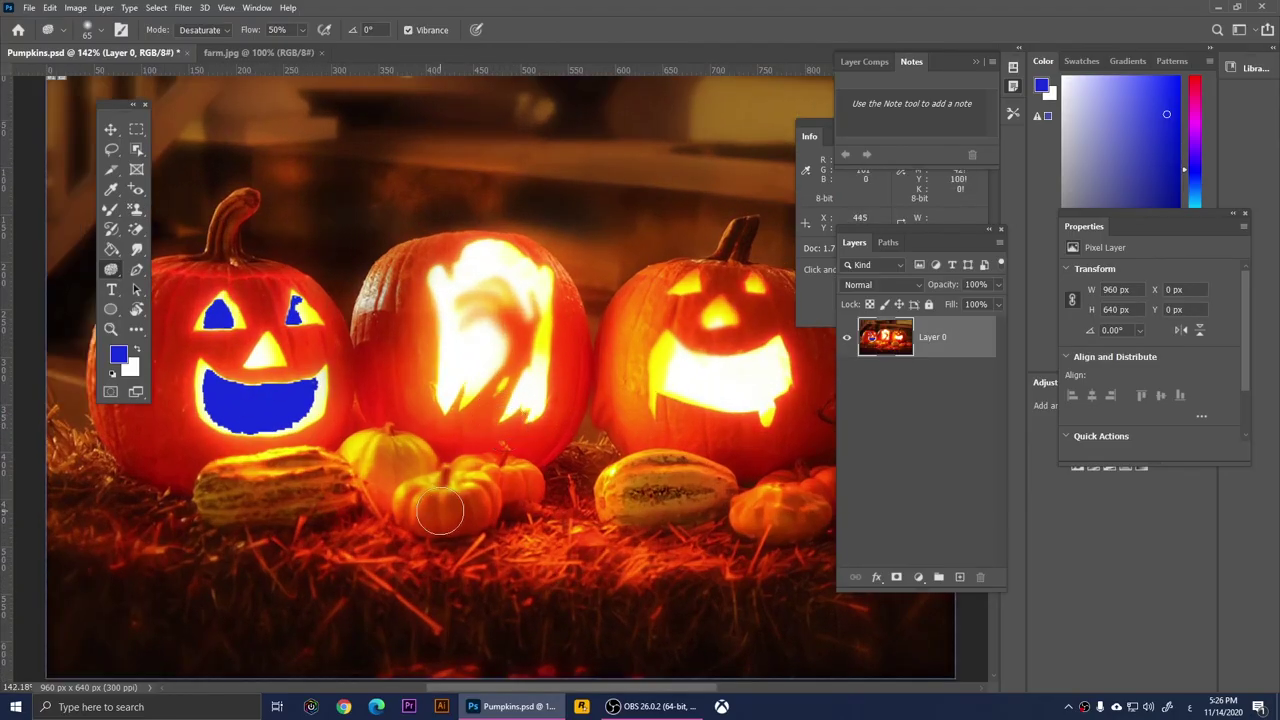
scroll(418, 497, "up", 3)
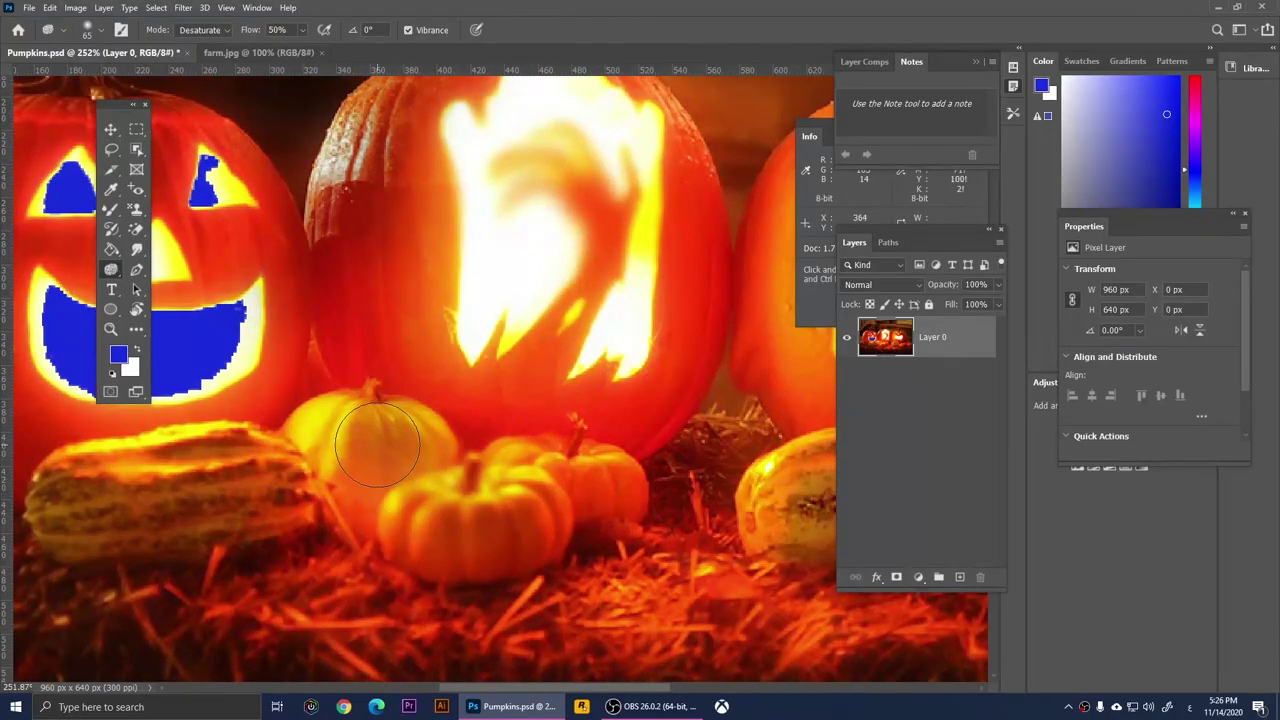
scroll(381, 453, "up", 2)
mouse_move(381, 453)
left_mouse_down()
mouse_move(353, 487)
mouse_move(415, 439)
mouse_move(368, 443)
mouse_move(333, 505)
left_mouse_up()
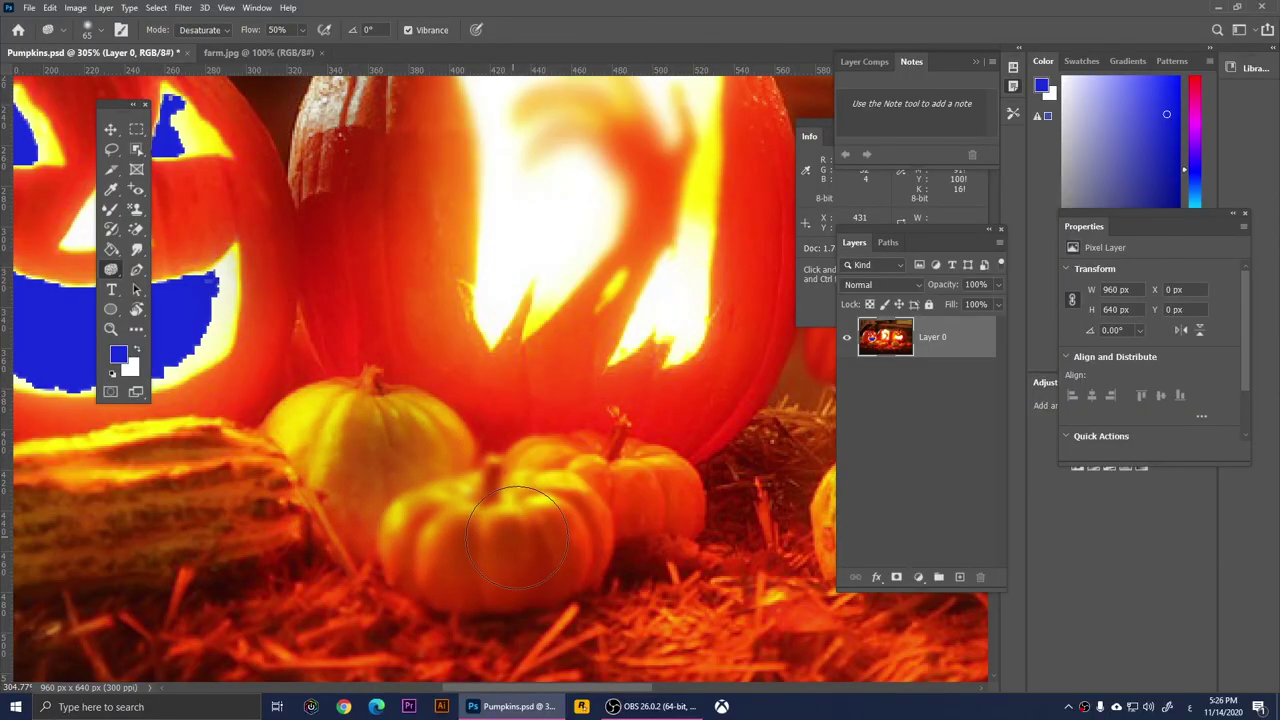
mouse_move(665, 525)
left_mouse_down()
mouse_move(525, 565)
mouse_move(485, 561)
mouse_move(596, 515)
mouse_move(641, 510)
mouse_move(432, 562)
mouse_move(685, 507)
mouse_move(593, 515)
mouse_move(340, 588)
mouse_move(391, 509)
mouse_move(336, 482)
mouse_move(534, 411)
mouse_move(446, 442)
left_mouse_up()
key("ctrl+0")
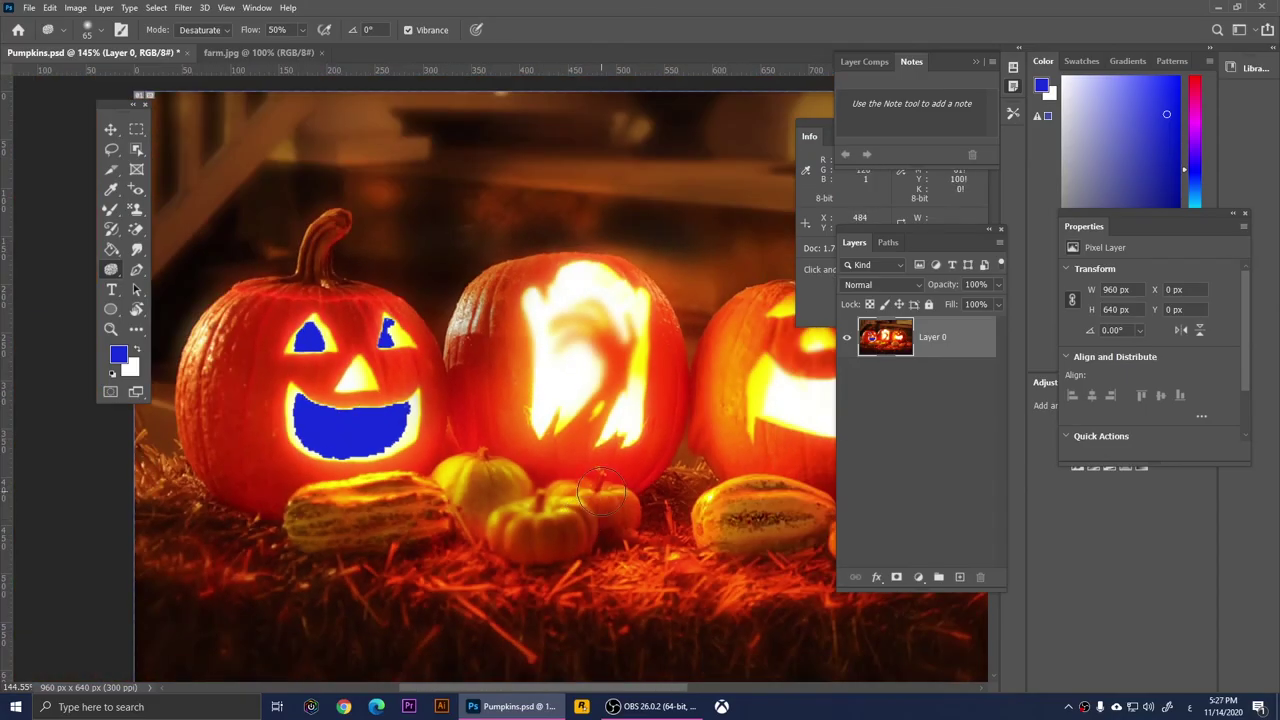
scroll(614, 470, "down", 1)
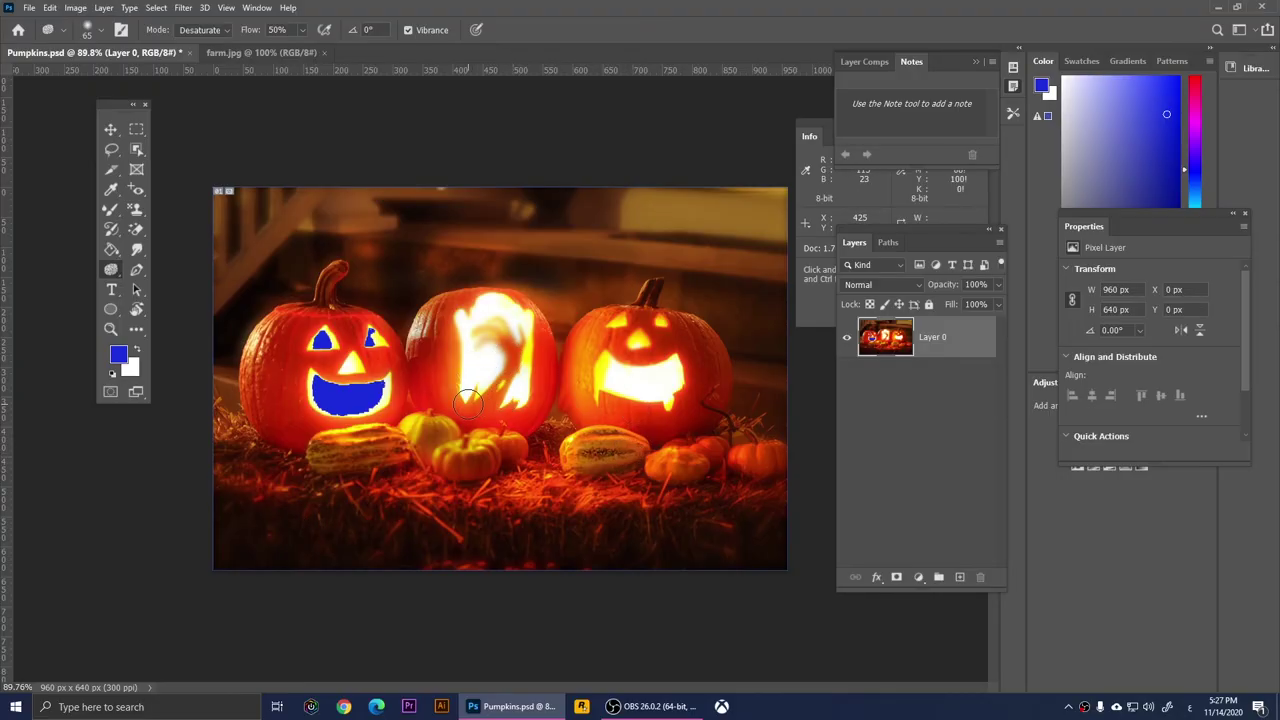
- Start a Pen tool path above the yellow front pumpkin and trace up the middle pumpkin's left edge, redoing the first curved segment
left_click(137, 270)
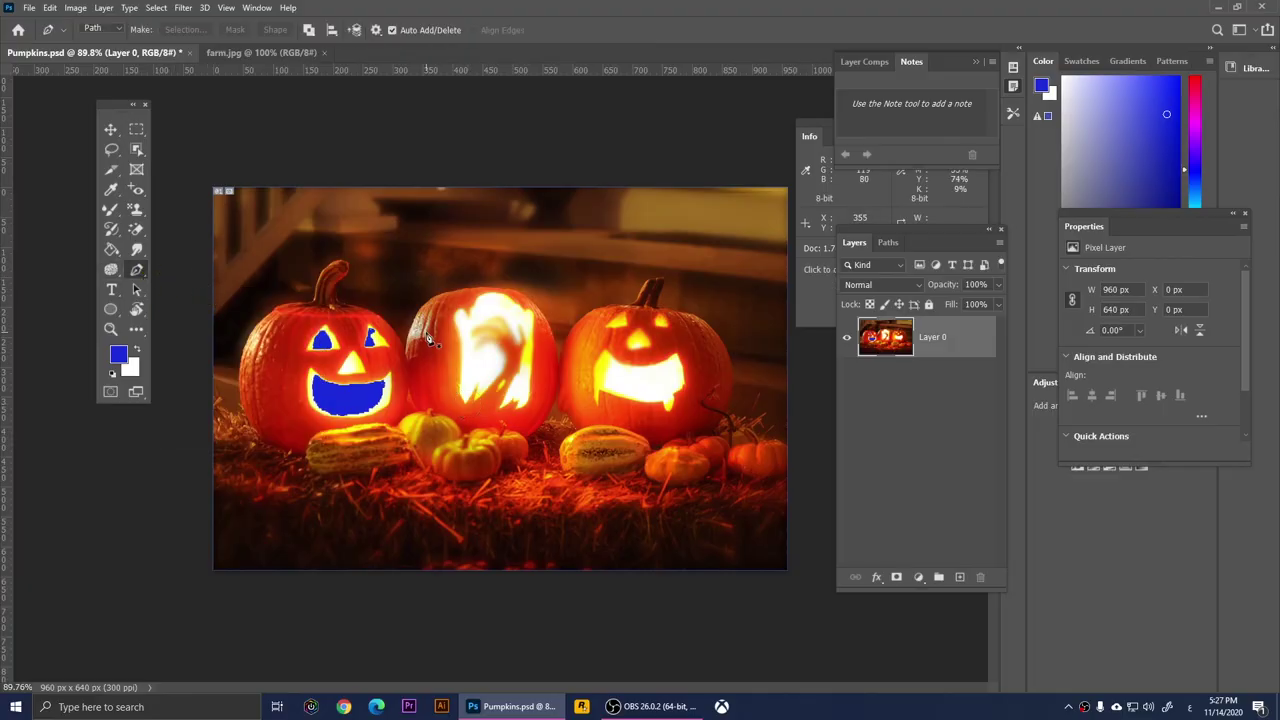
scroll(416, 445, "up", 8)
scroll(412, 433, "up", 2)
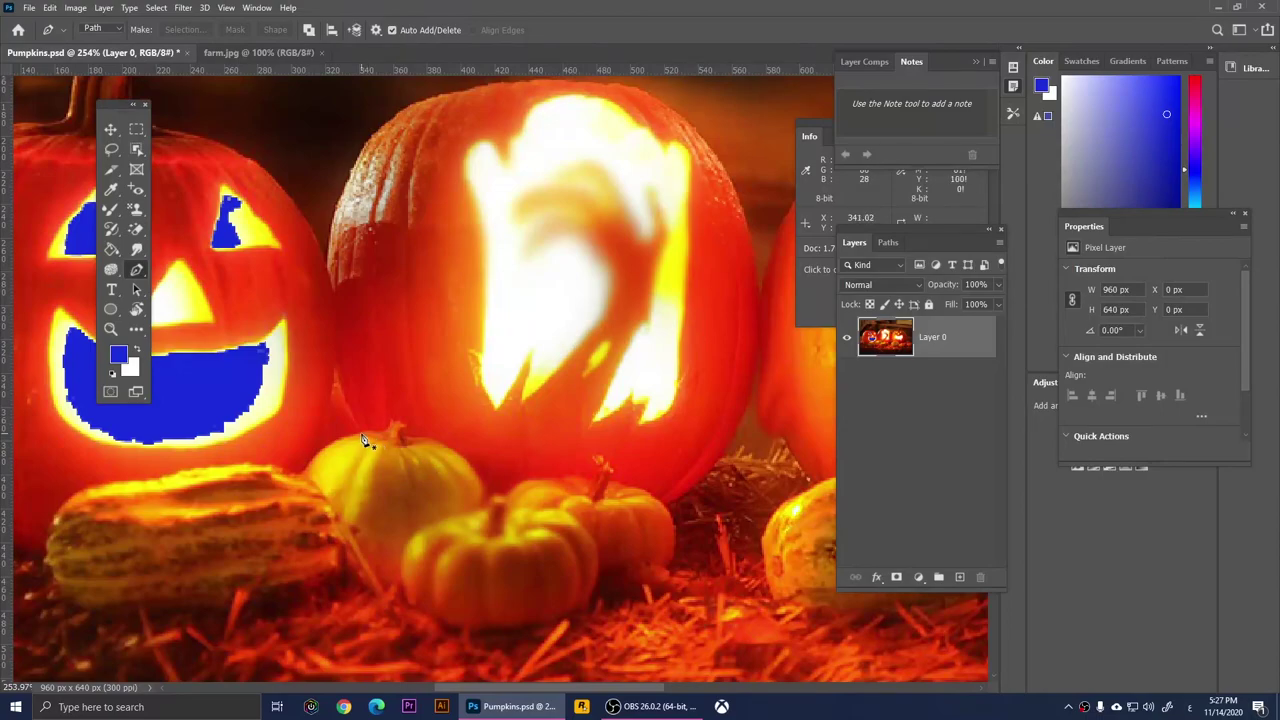
left_click(347, 437)
left_click(342, 357)
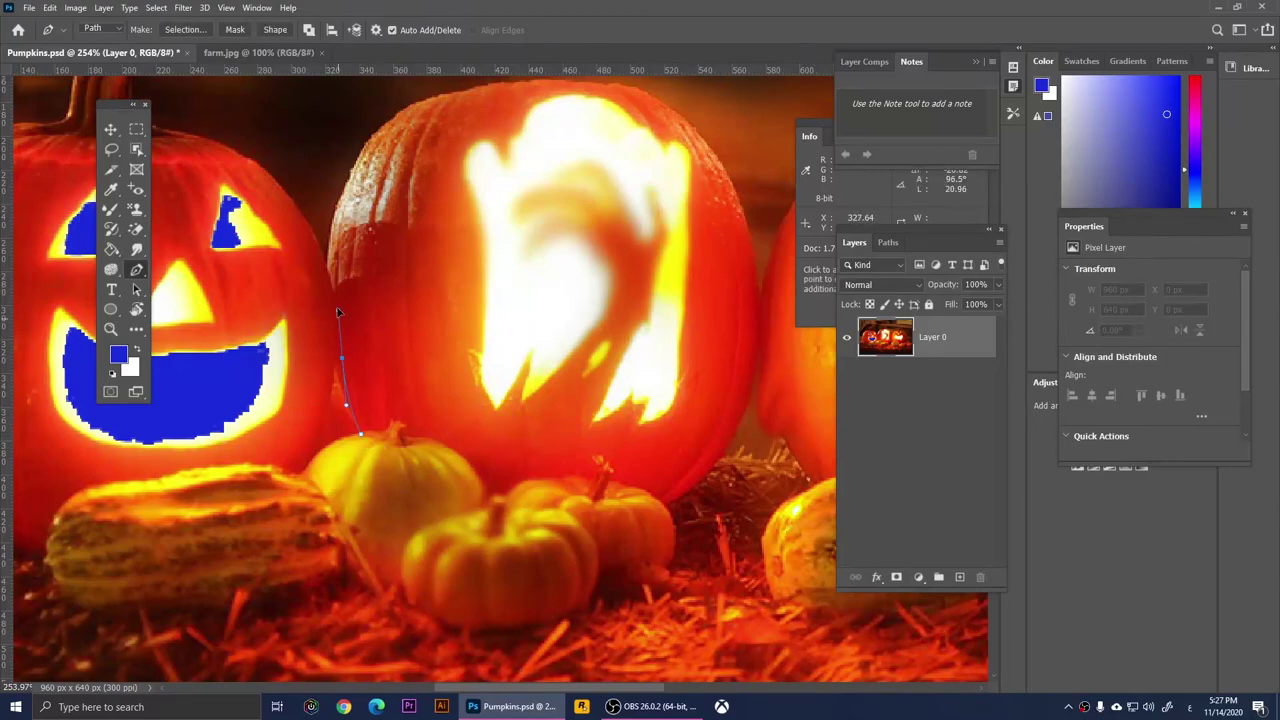
key("Delete")
key("Delete")
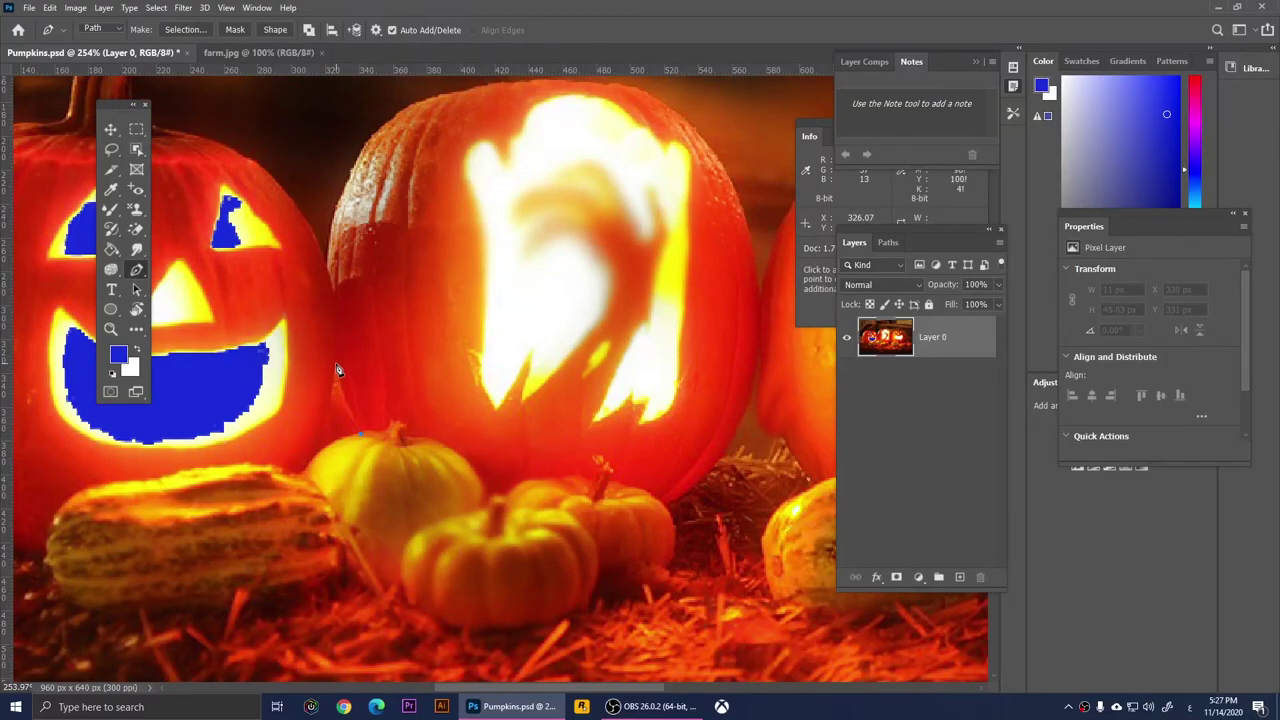
left_click(336, 363)
left_click(338, 313)
left_click(335, 292)
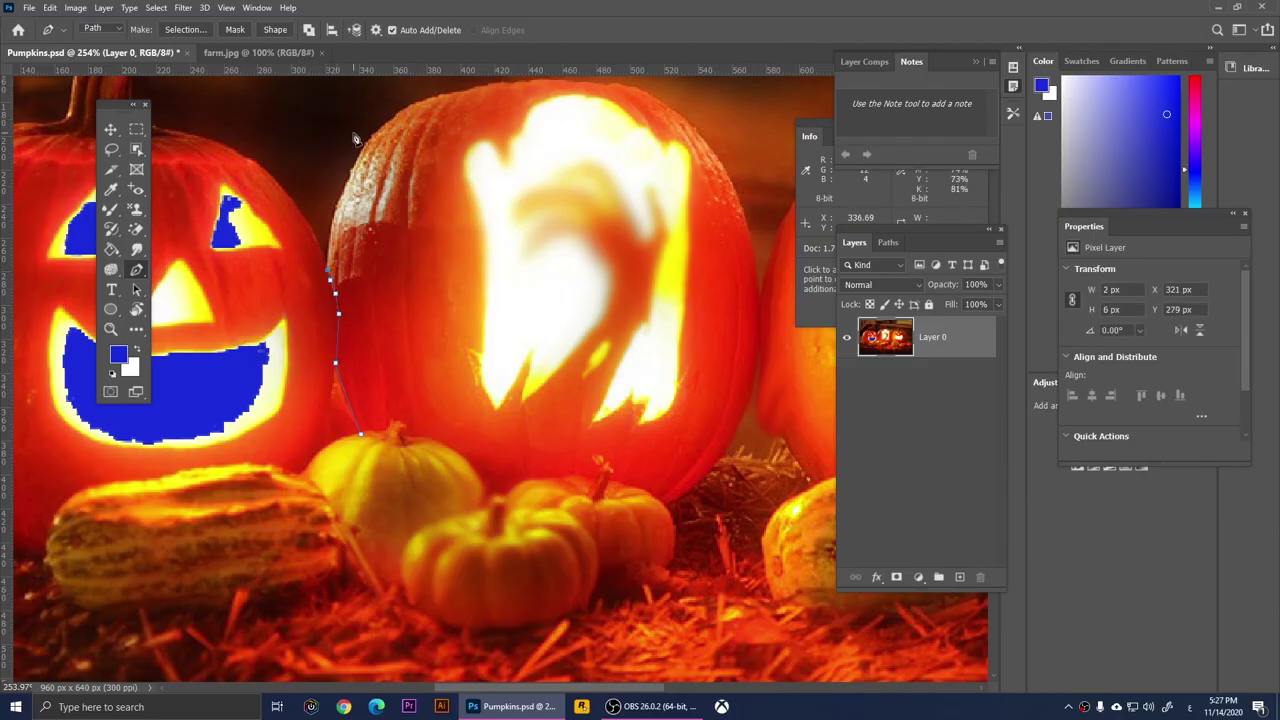
- Continue the path over the middle pumpkin's top, down its right side and along the small pumpkins, closing it at the starting point
left_click_drag(366, 145, 400, 92)
left_click_drag(489, 80, 520, 111)
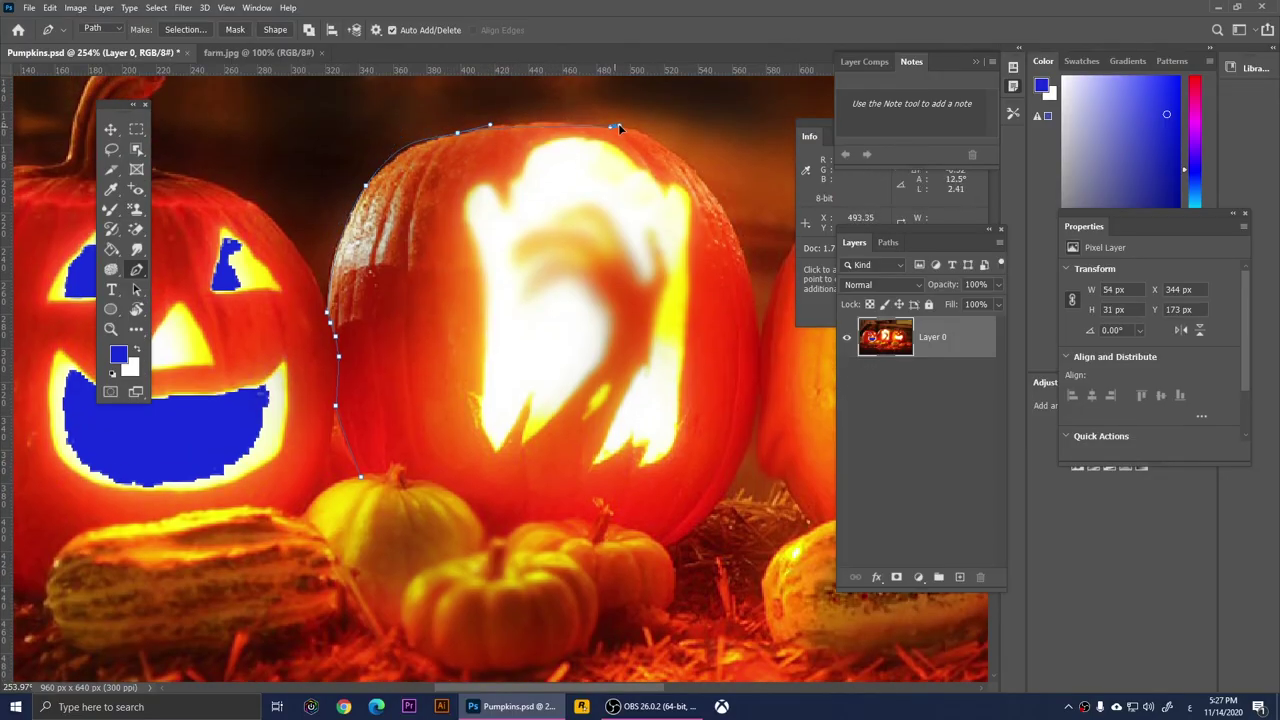
left_click_drag(618, 125, 689, 170)
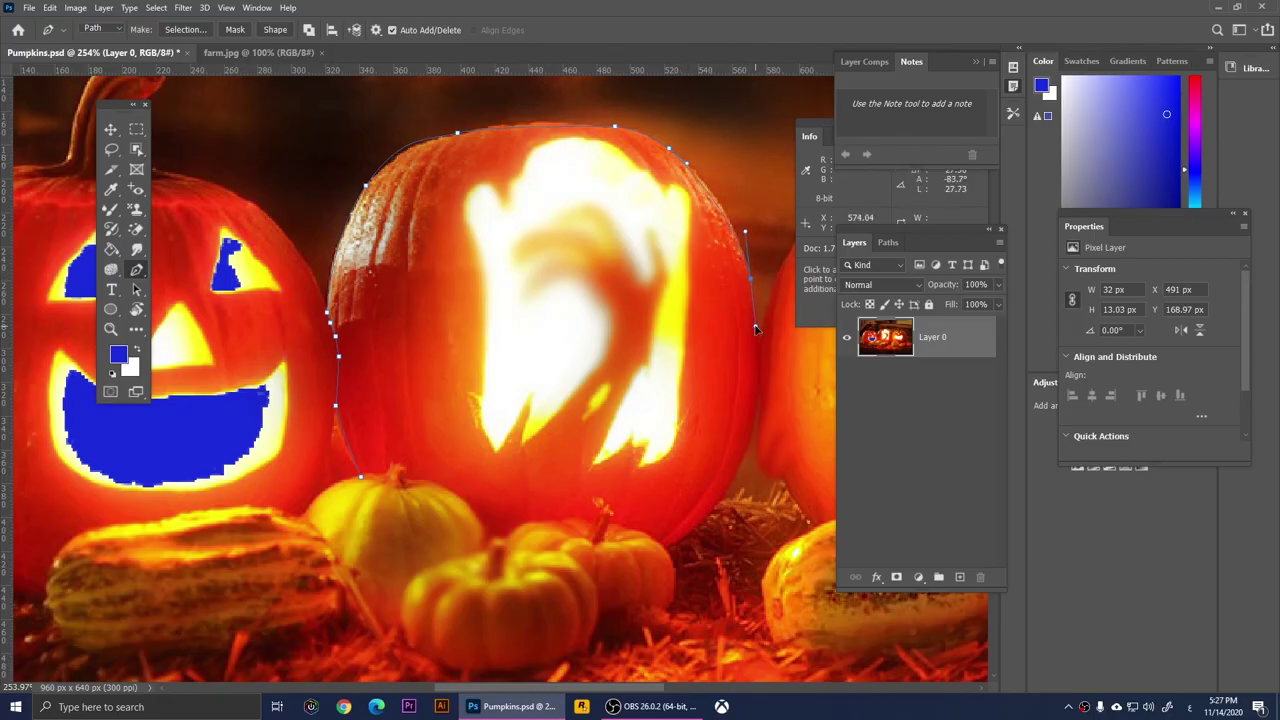
left_click_drag(756, 328, 756, 330)
left_click_drag(756, 414, 361, 483)
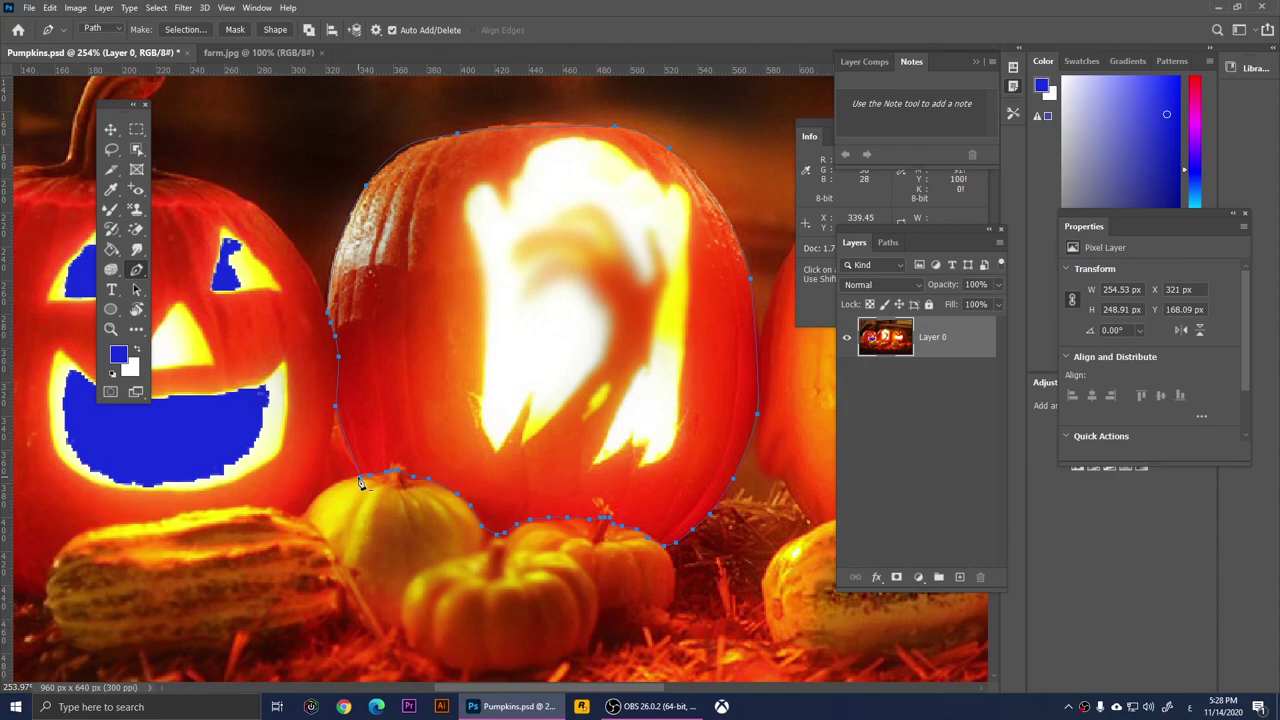
left_click_drag(361, 483, 392, 476)
- Convert the middle pumpkin's path into a new anti-aliased selection with a 0-pixel feather radius
right_click(338, 393)
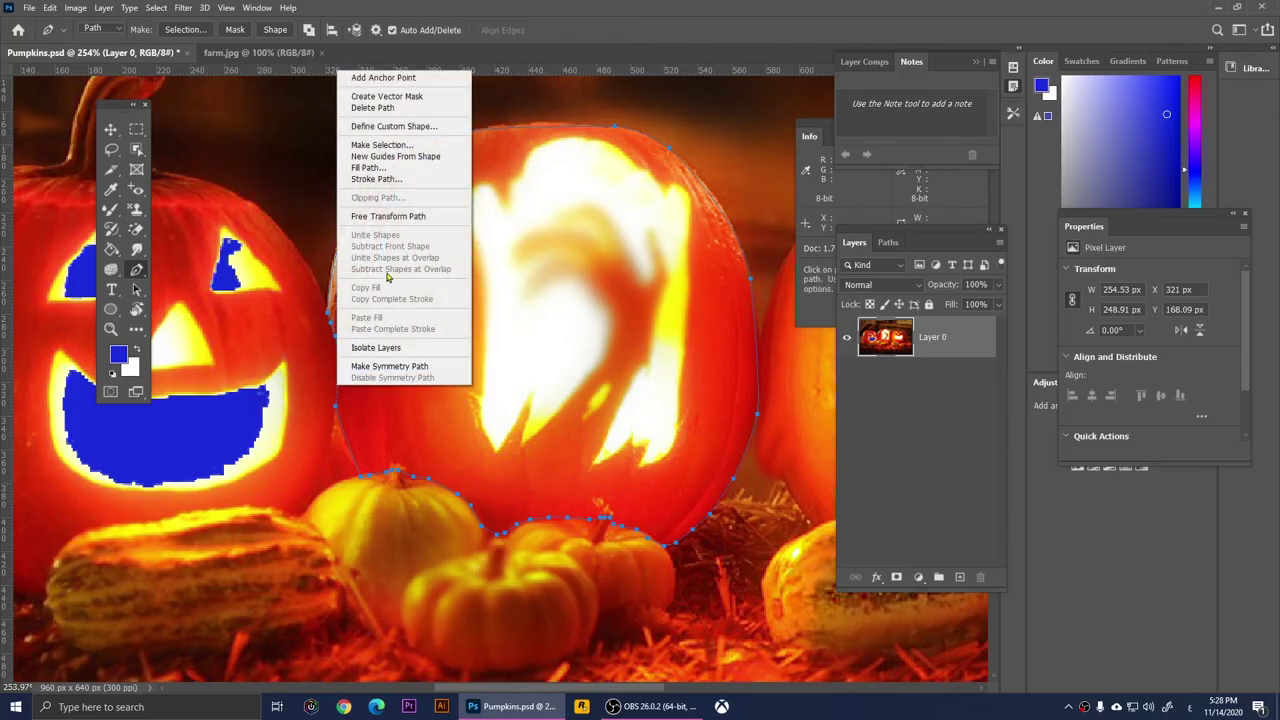
left_click(367, 149)
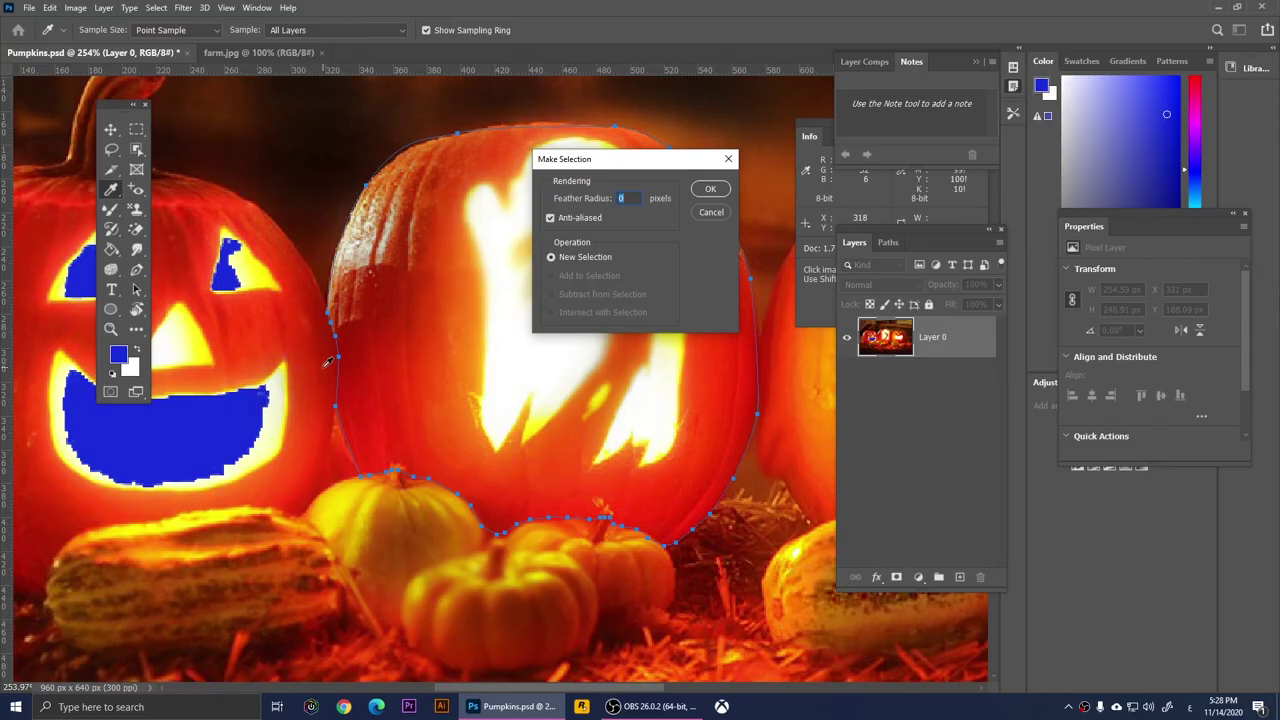
left_click(711, 191)
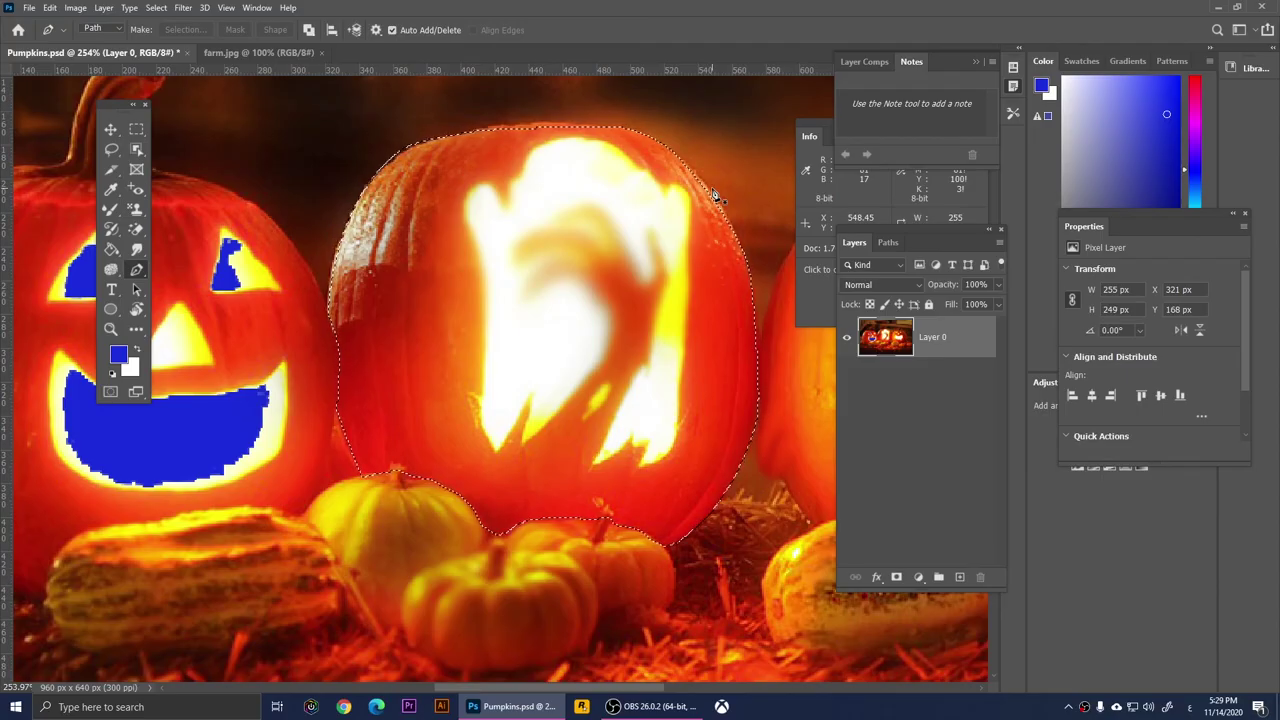
scroll(714, 195, "down", 3)
scroll(573, 347, "down", 2)
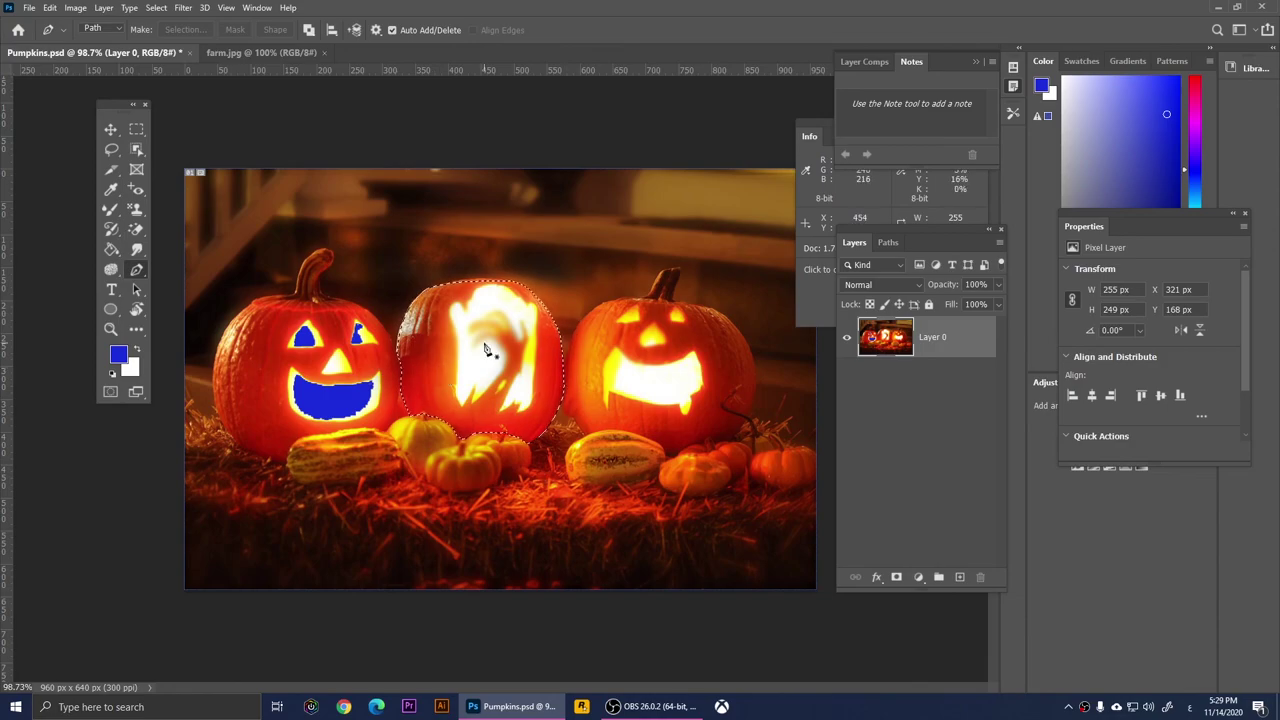
- Clear the selection and trace a closed path around the right pumpkin and its stem with the Freeform Pen tool
key("l")
left_click(597, 267)
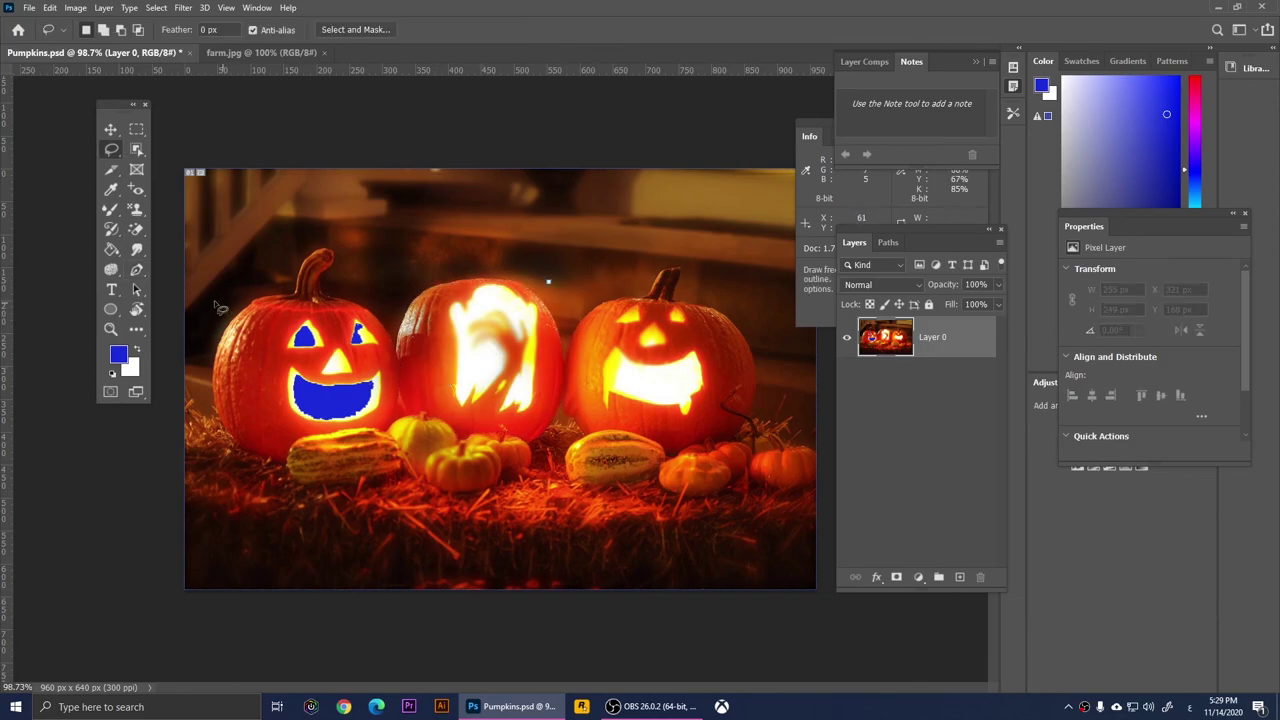
left_click(136, 269)
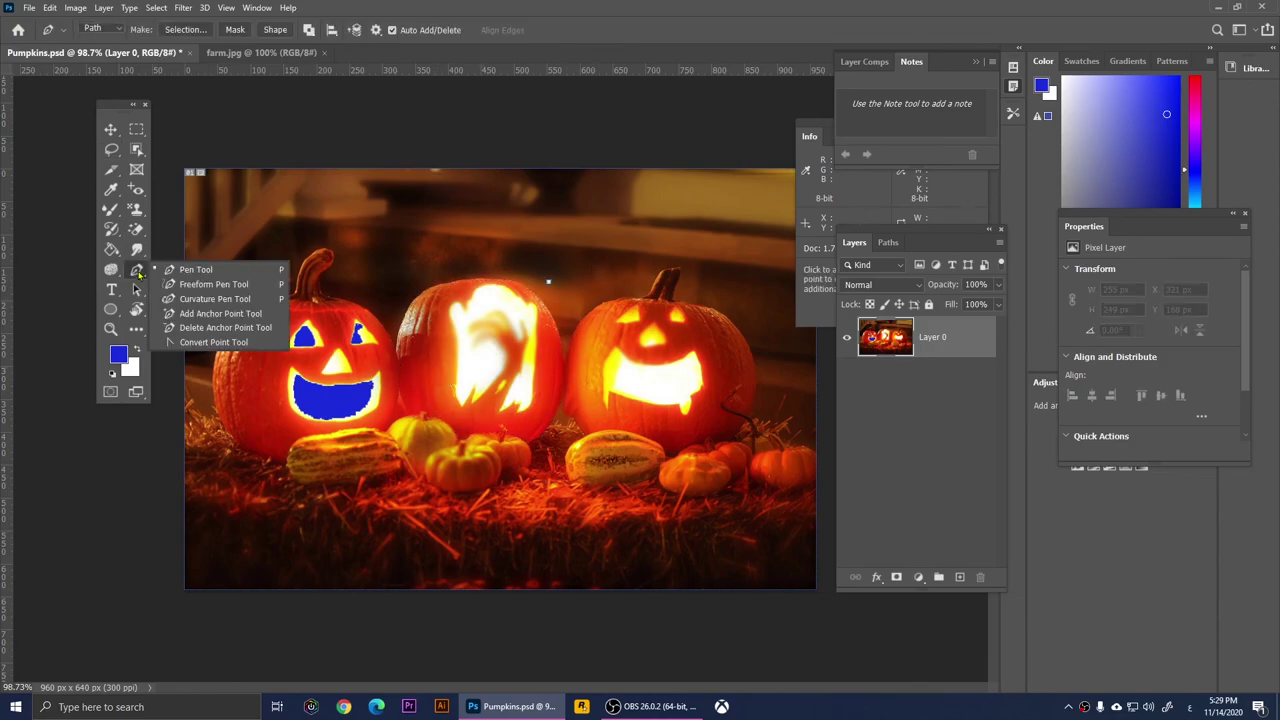
left_click(210, 284)
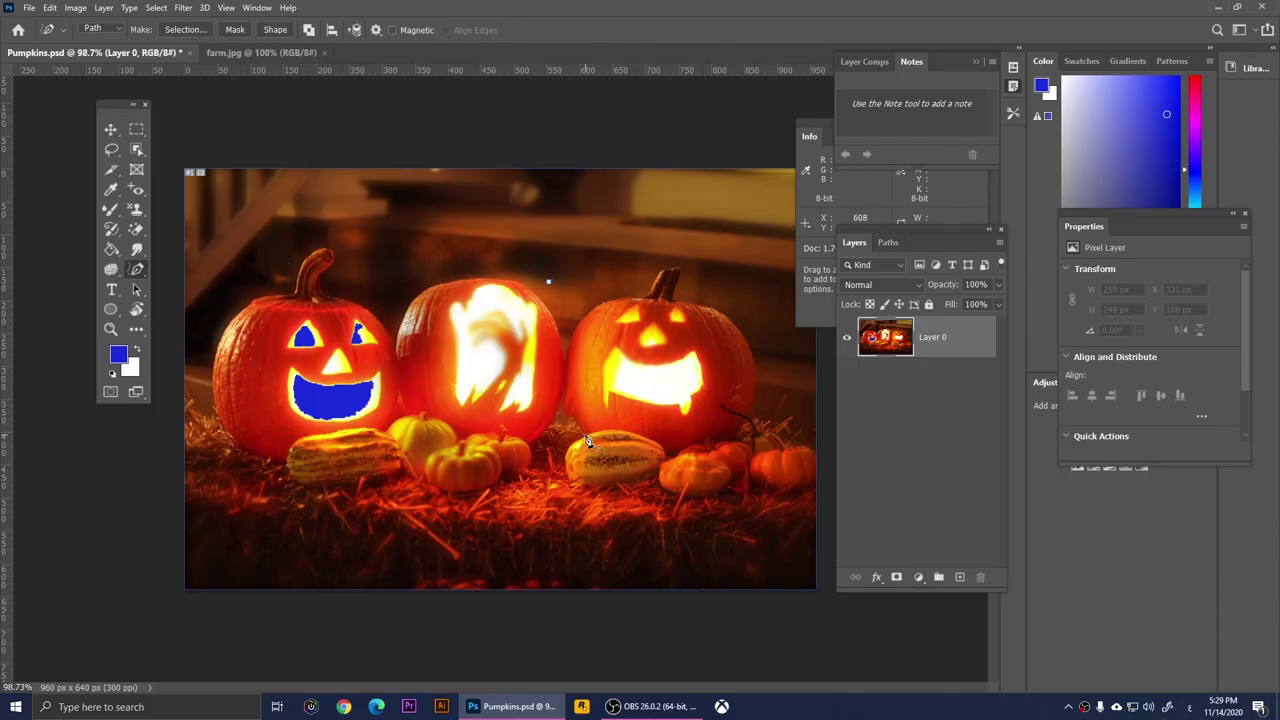
left_click_drag(565, 407, 588, 322)
left_click_drag(590, 438, 578, 447)
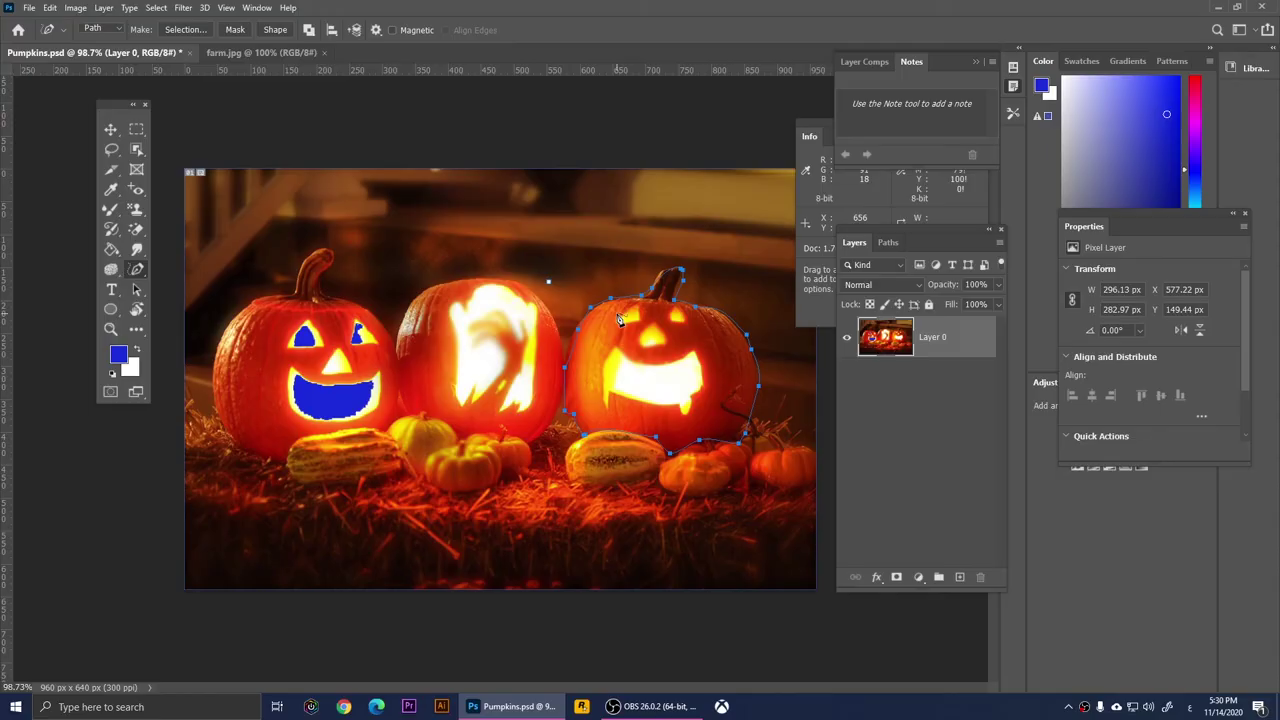
- Make a selection from the right pumpkin's freeform path and deselect it
right_click(621, 297)
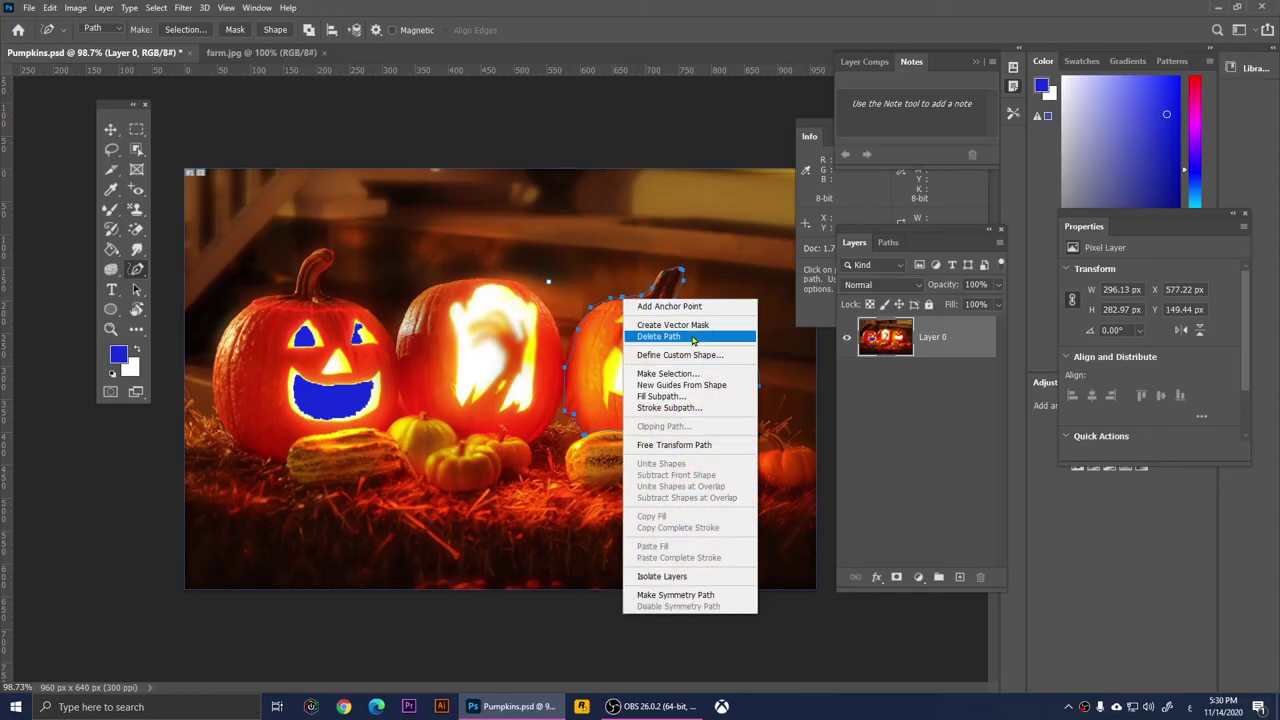
left_click(709, 374)
left_click(713, 194)
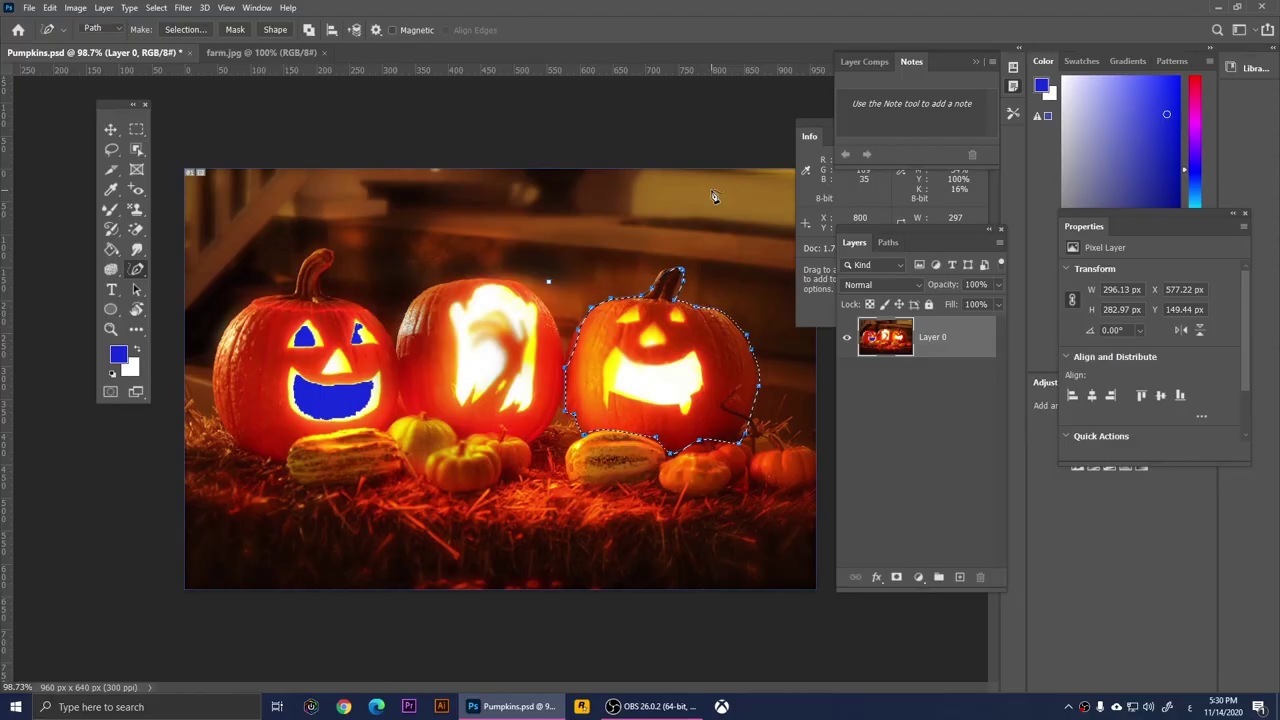
key("ctrl+d")
- Trace the right pumpkin's left edge and around its stem with the Curvature Pen tool, moving the stem-tip point onto the edge
right_click(137, 270)
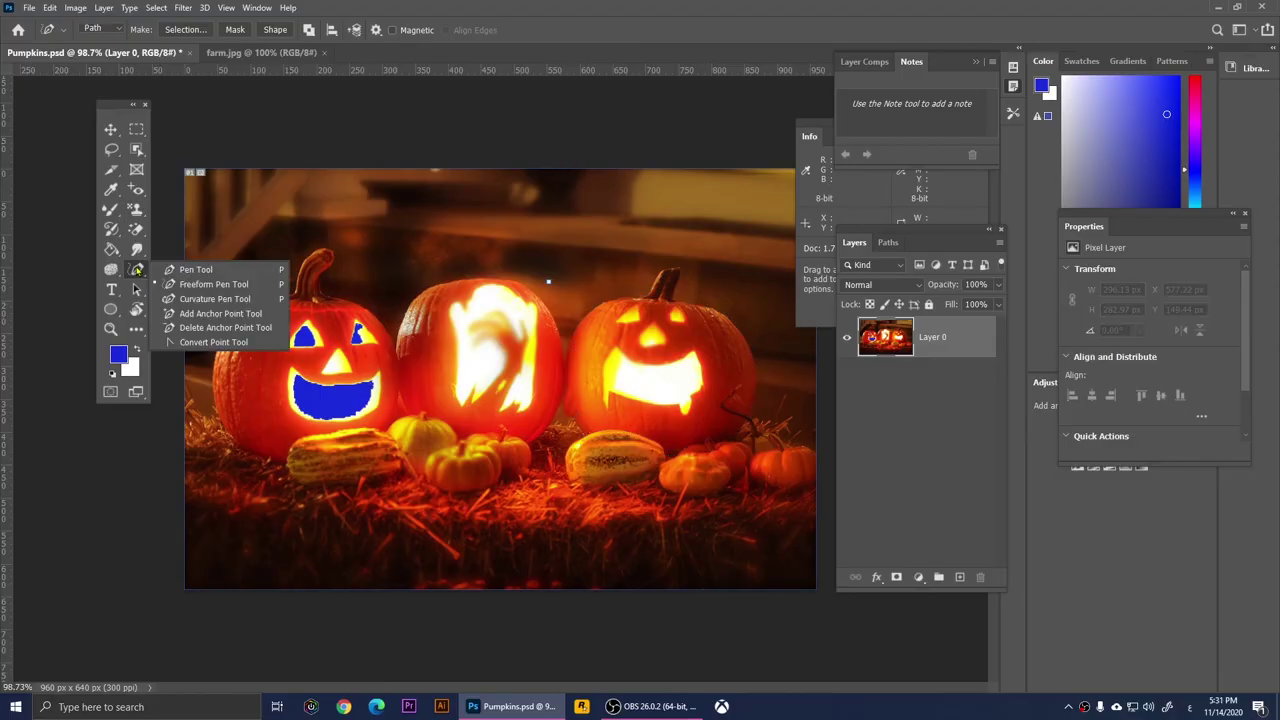
left_click(214, 300)
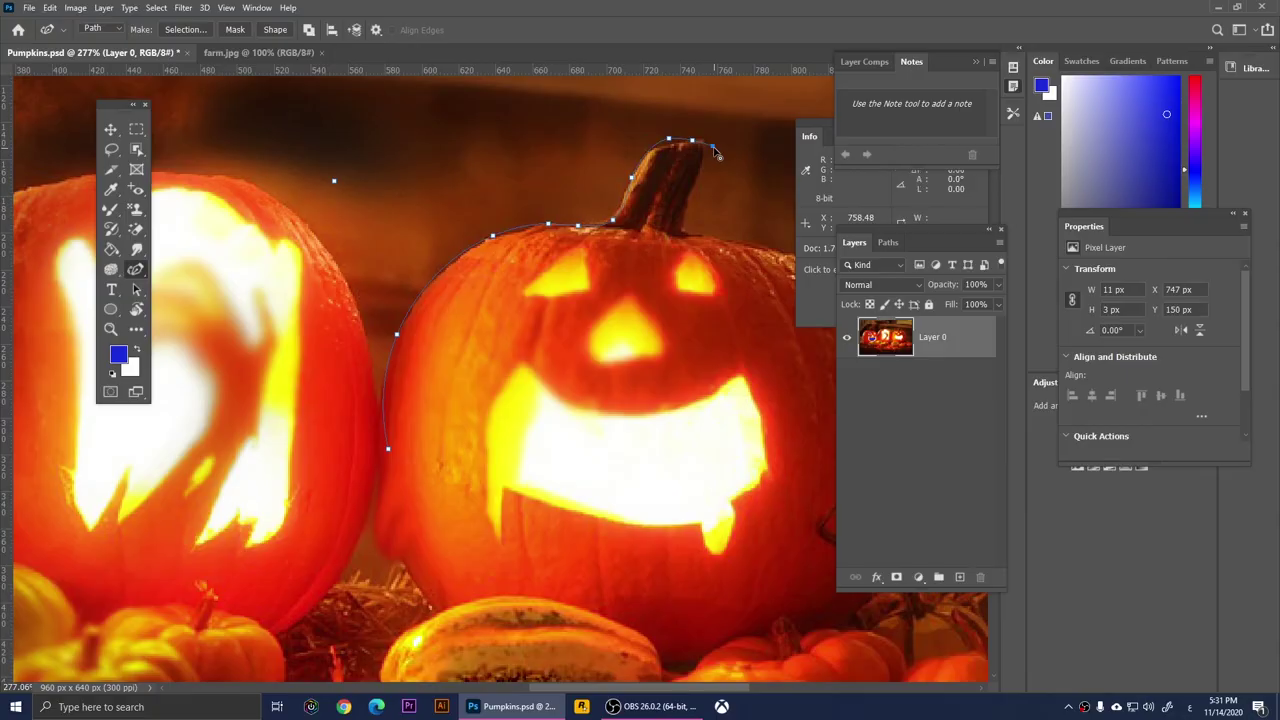
left_click_drag(716, 153, 703, 148)
left_click(689, 197)
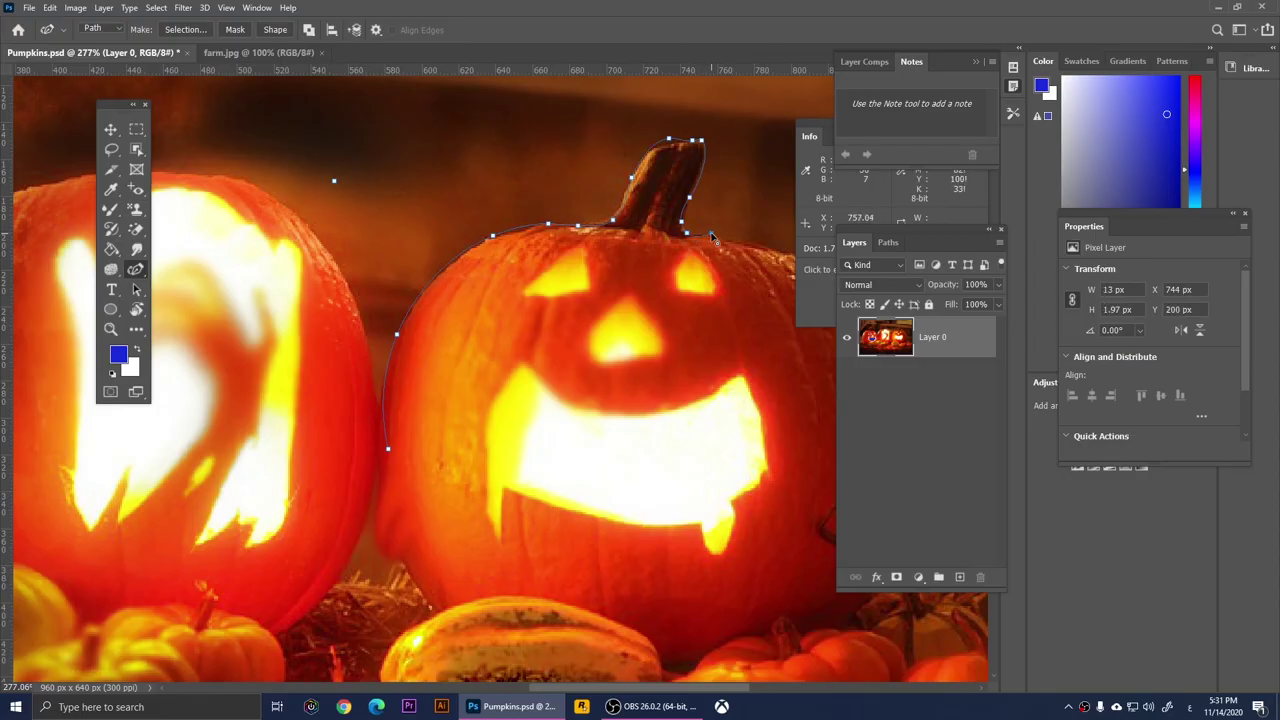
- Extend the curvature path from the stem's base over the right pumpkin's shoulder and down its right side to the lower edge
scroll(716, 238, "down", 3)
scroll(716, 238, "down", 4)
scroll(745, 262, "up", 6)
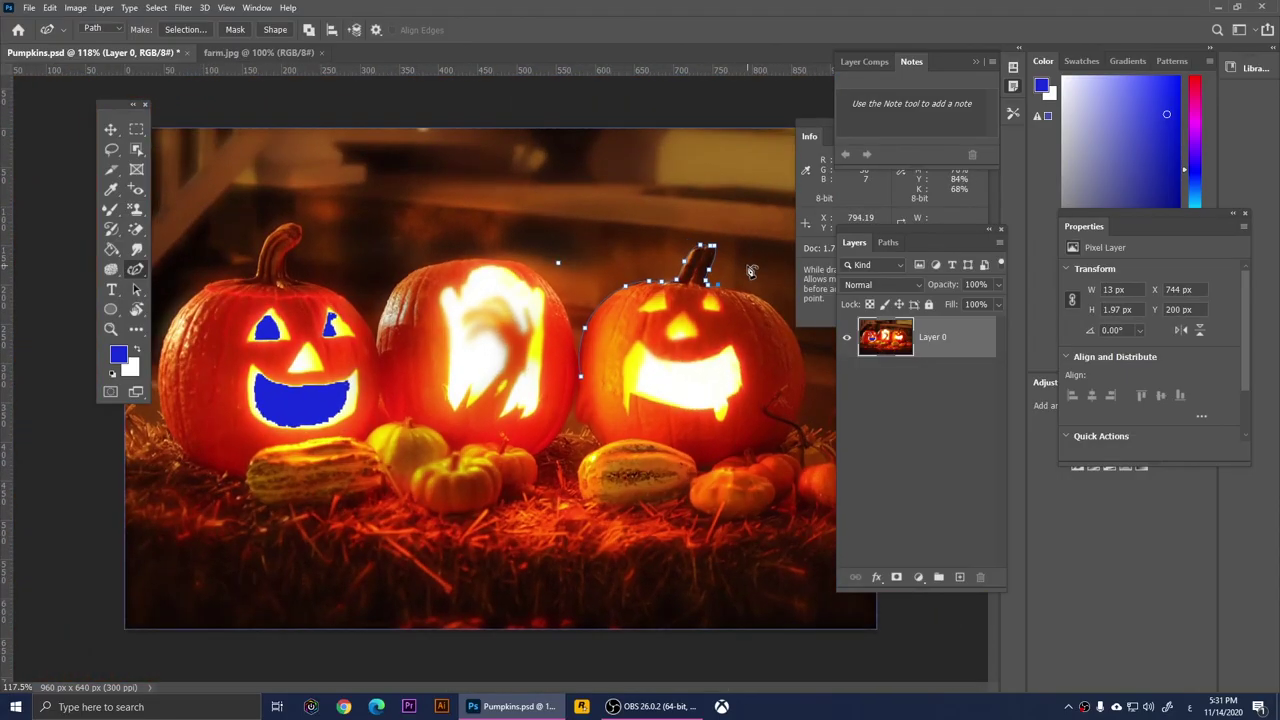
scroll(748, 263, "up", 4)
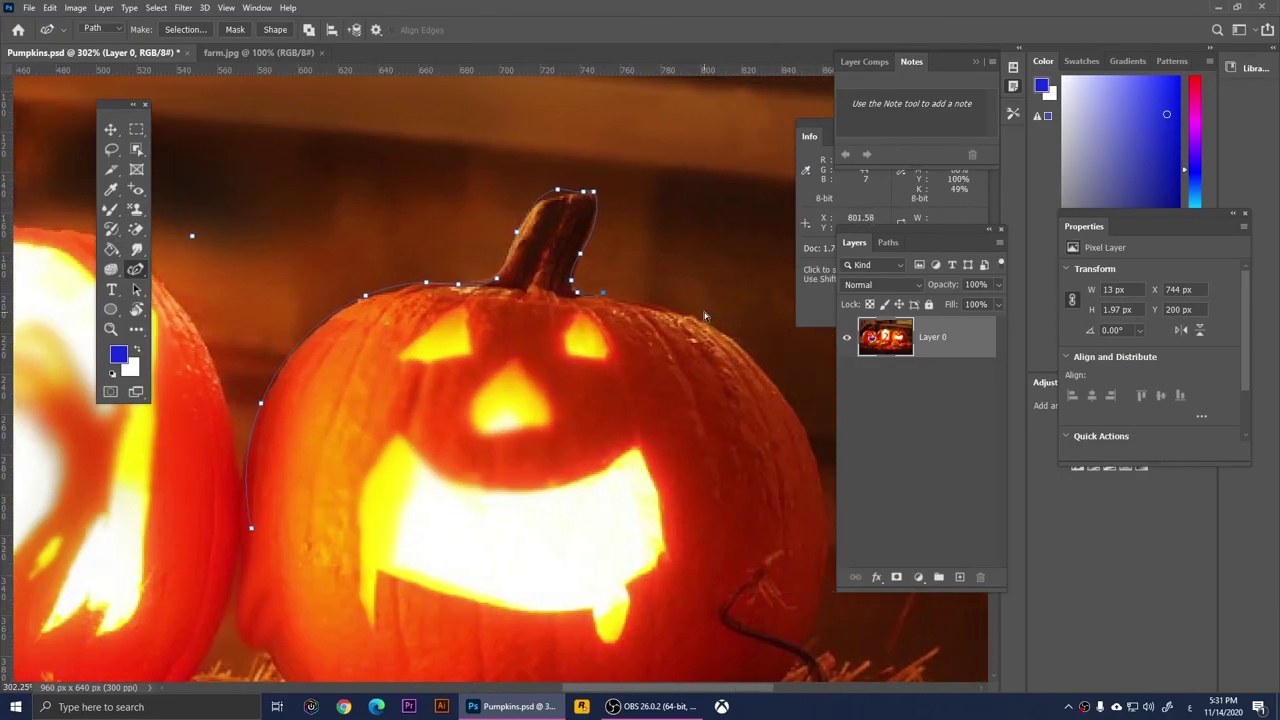
scroll(705, 317, "right", 1)
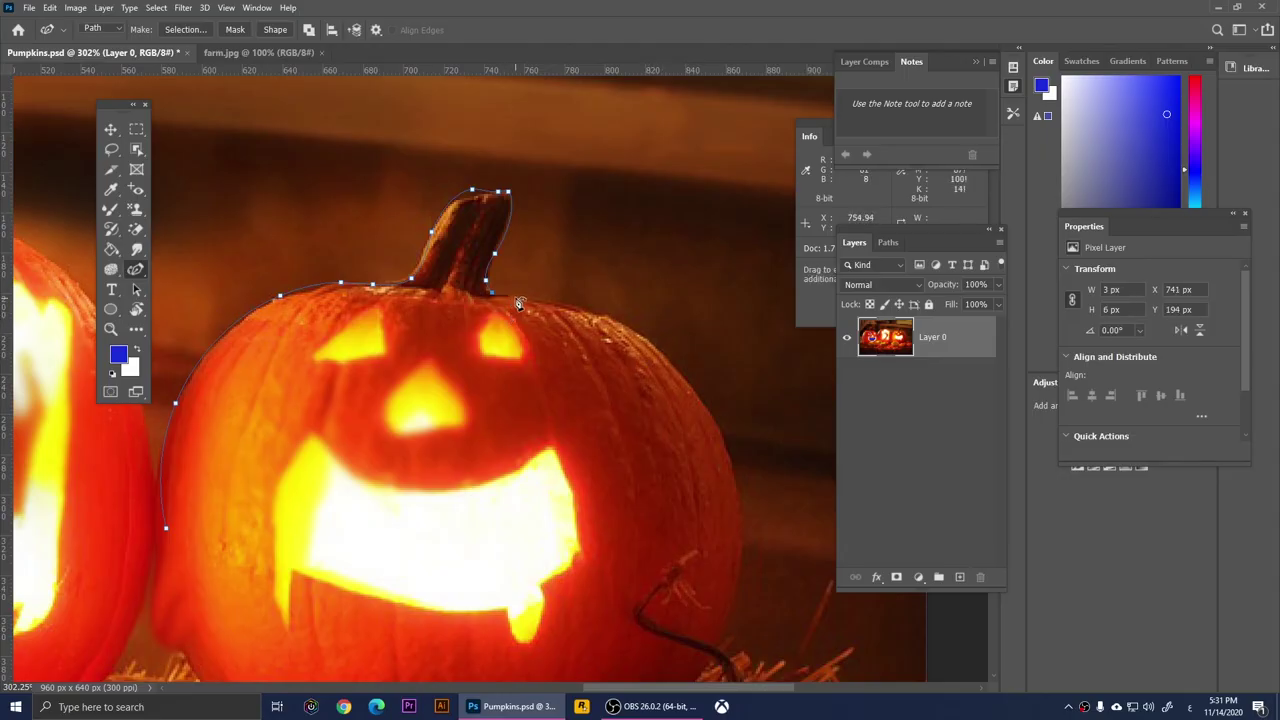
left_click(562, 302)
left_click(677, 370)
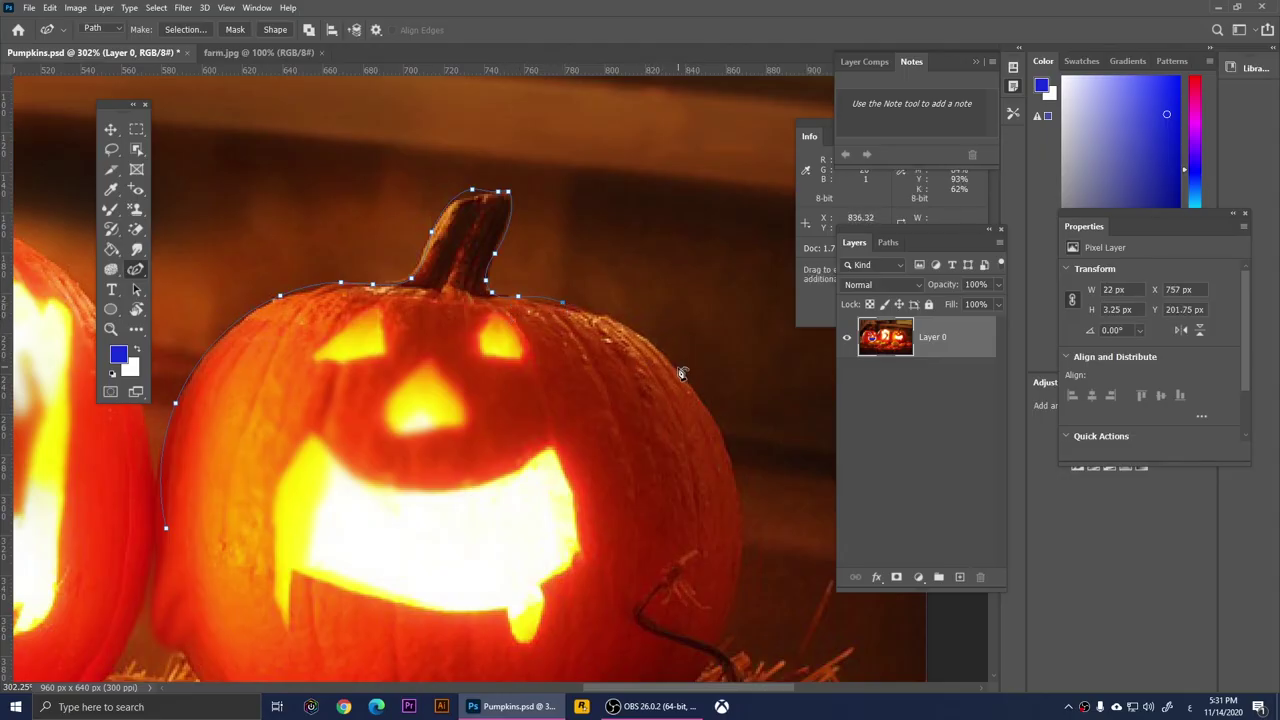
left_click(740, 487)
scroll(710, 495, "down", 1)
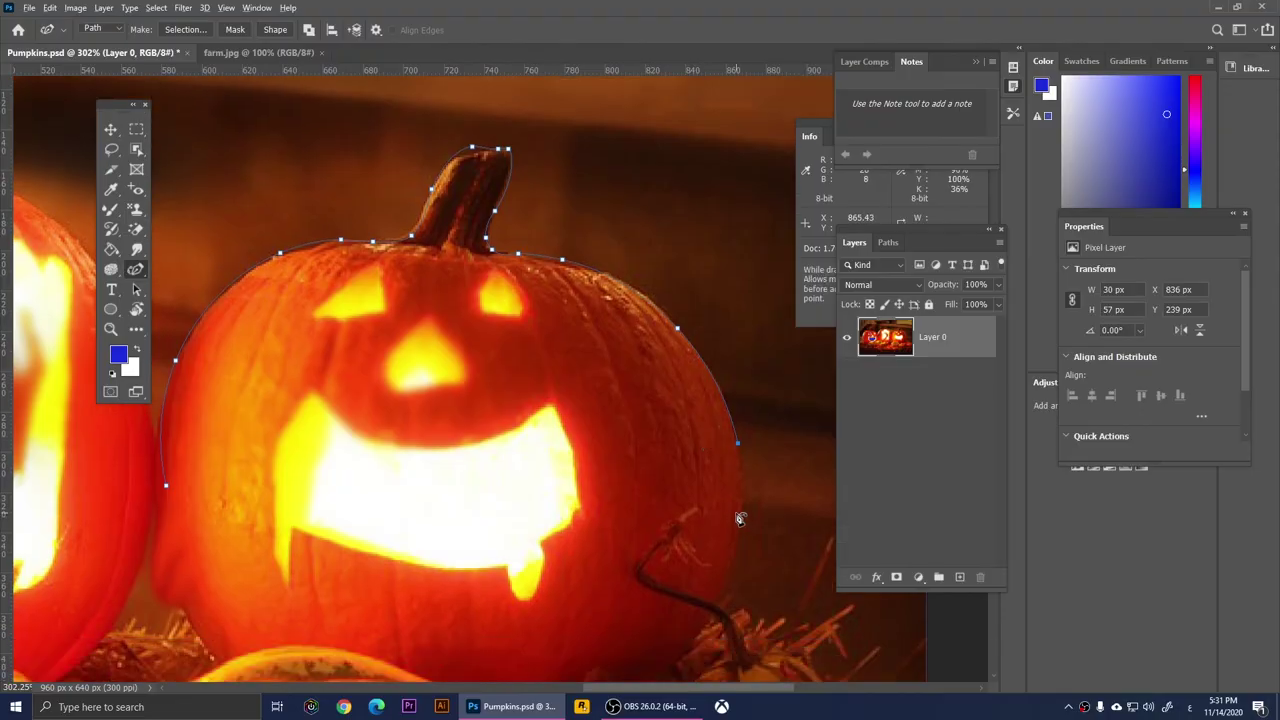
scroll(737, 522, "down", 2)
left_click(733, 570)
left_click(694, 618)
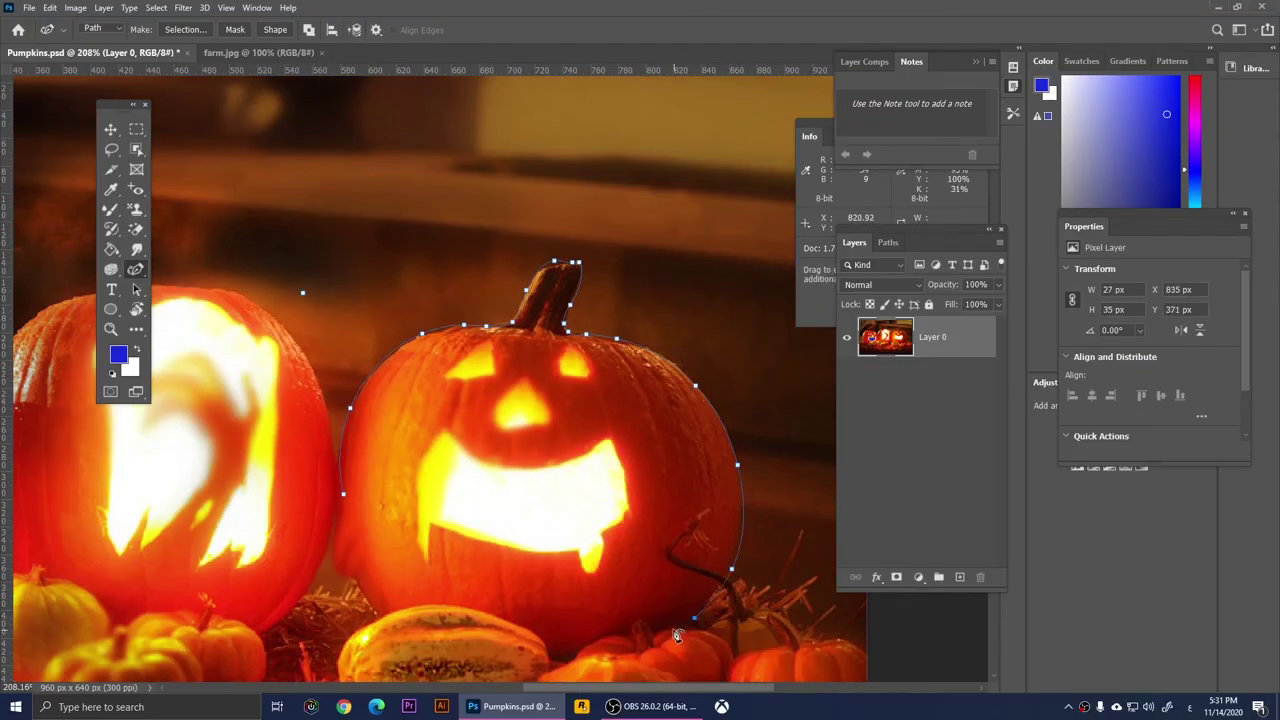
- Trace the right pumpkin's bottom edge along the small pumpkins and striped gourd, and close the path at its starting point
left_click(640, 627)
left_click(555, 657)
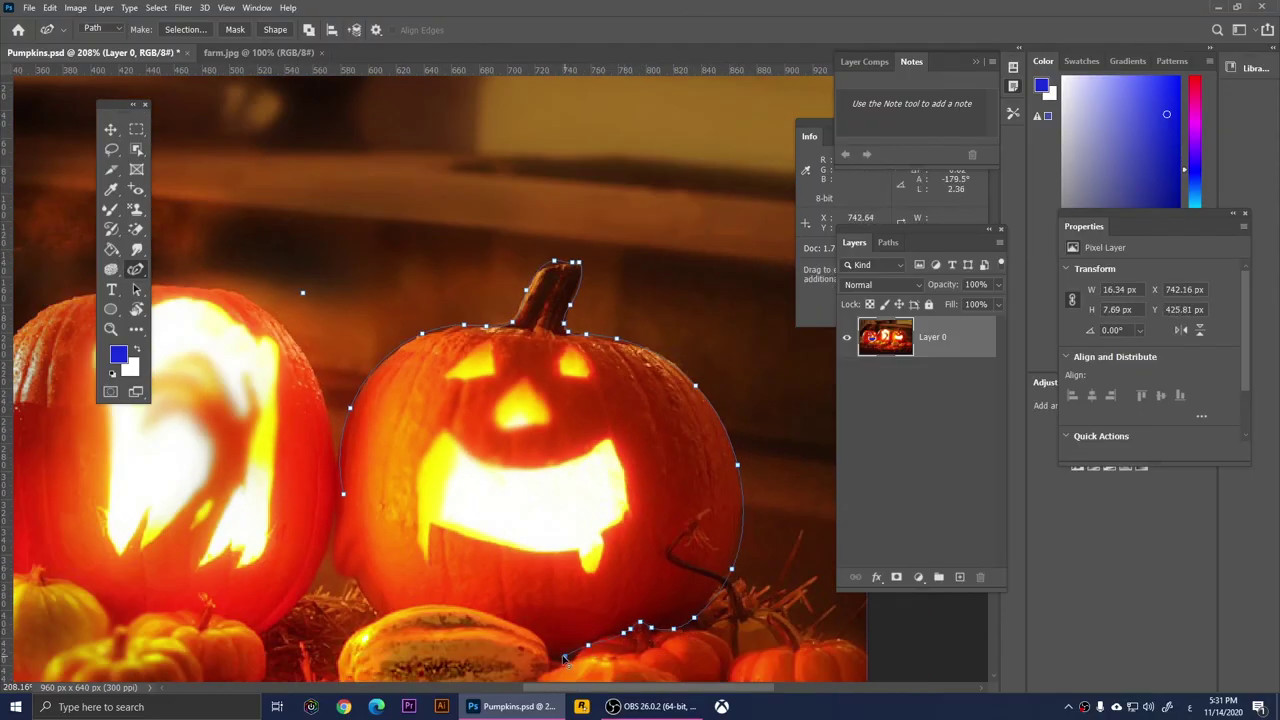
left_click(343, 493)
- Convert the right pumpkin's curvature path into a new anti-aliased selection with a 0-pixel feather radius
scroll(378, 450, "down", 2)
scroll(637, 360, "down", 2)
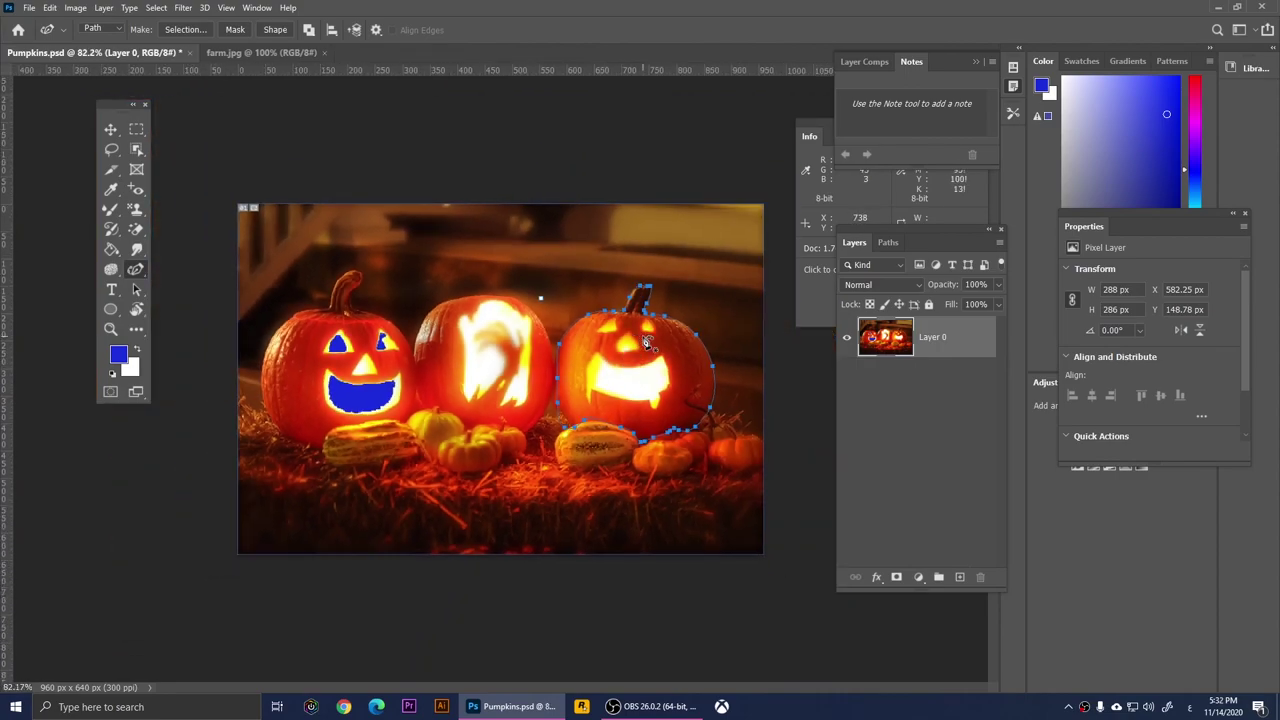
right_click(664, 325)
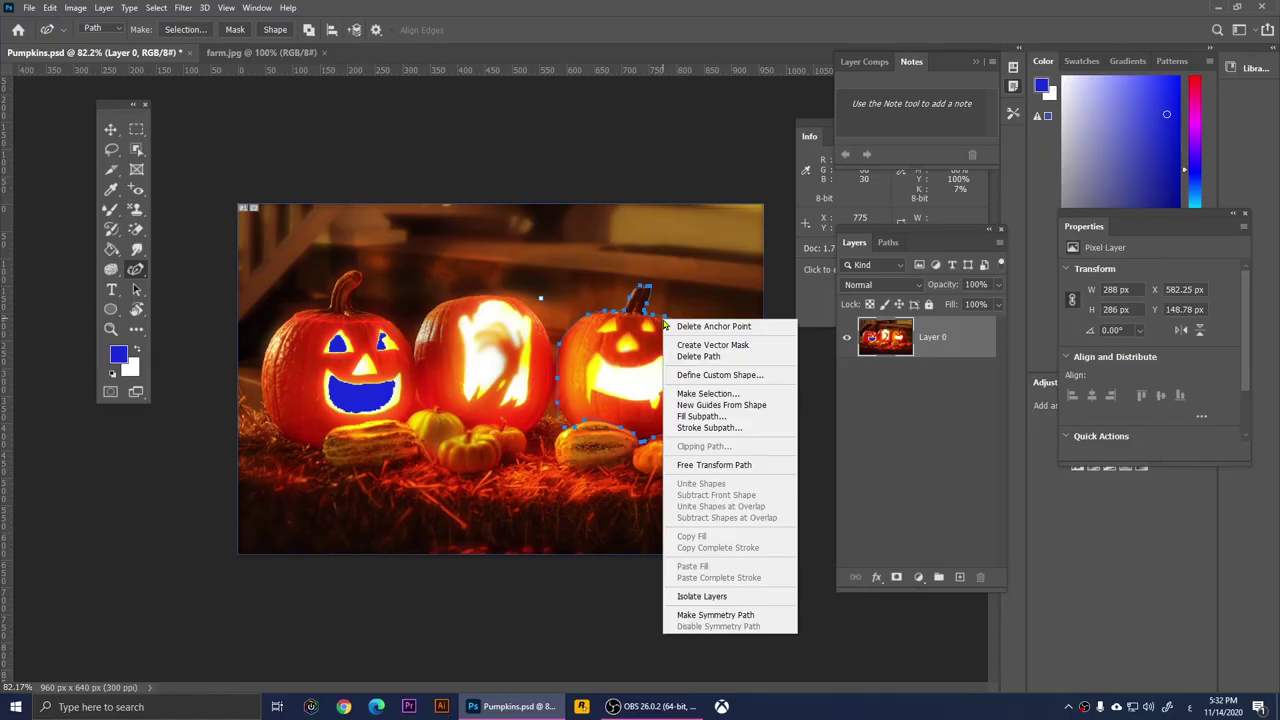
left_click(707, 393)
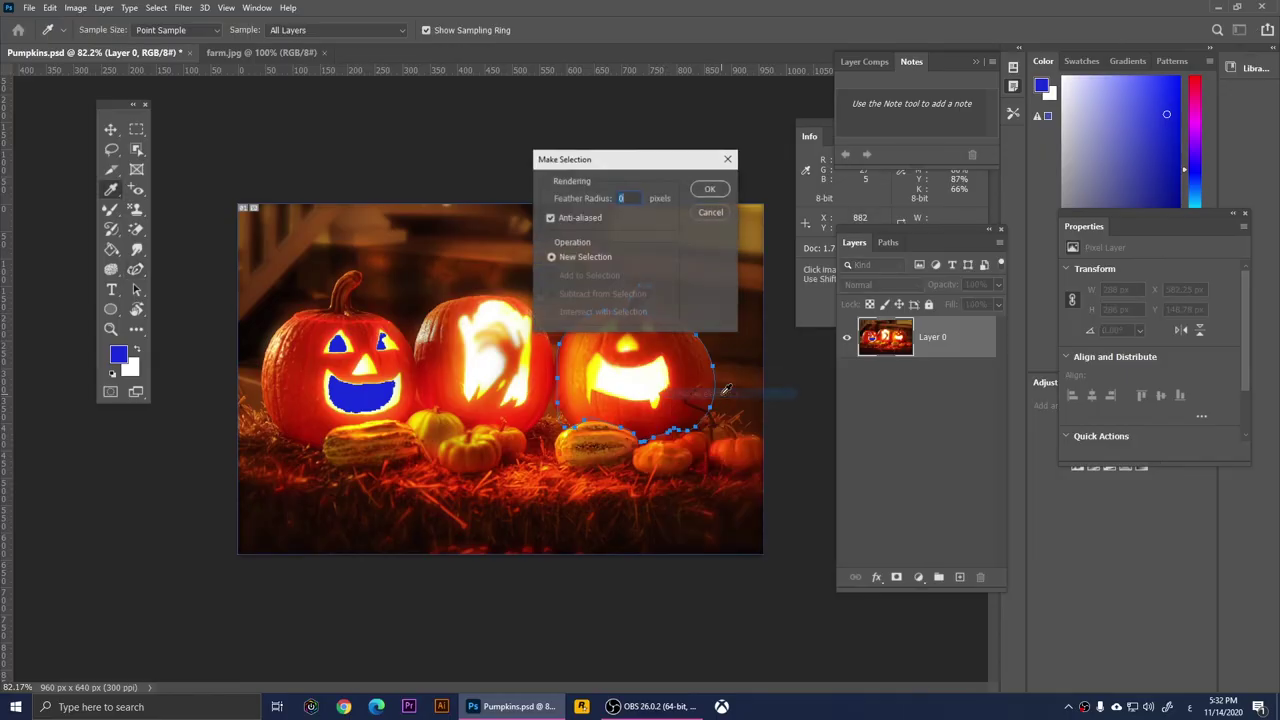
left_click(711, 189)
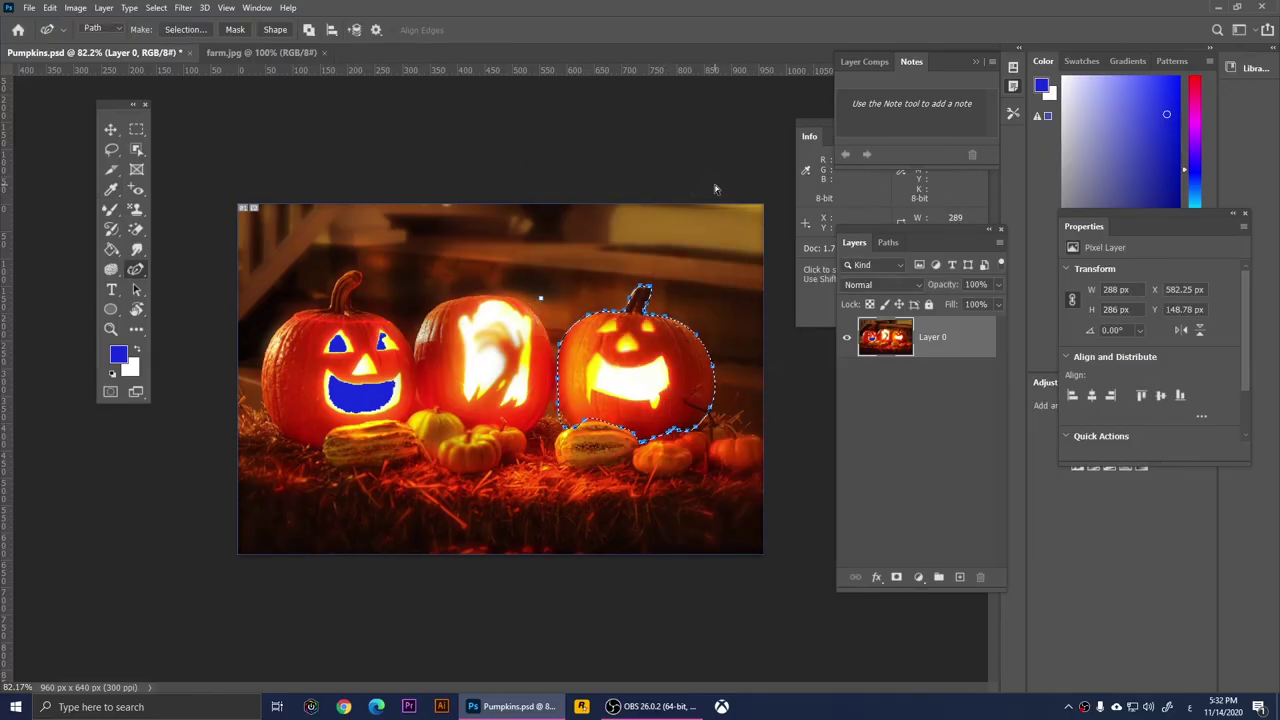
- Add an anchor point to the right pumpkin's path on its upper-left shoulder using the Add Anchor Point tool
right_click(136, 270)
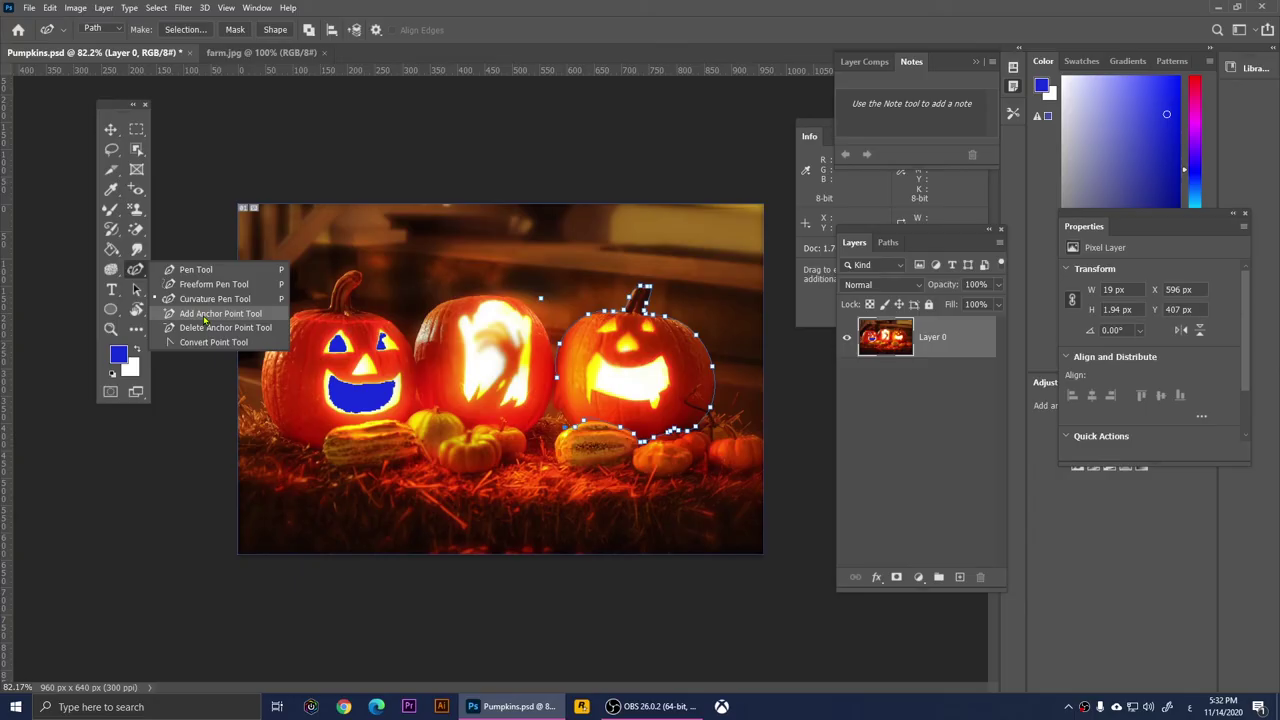
left_click(205, 314)
scroll(623, 374, "up", 4)
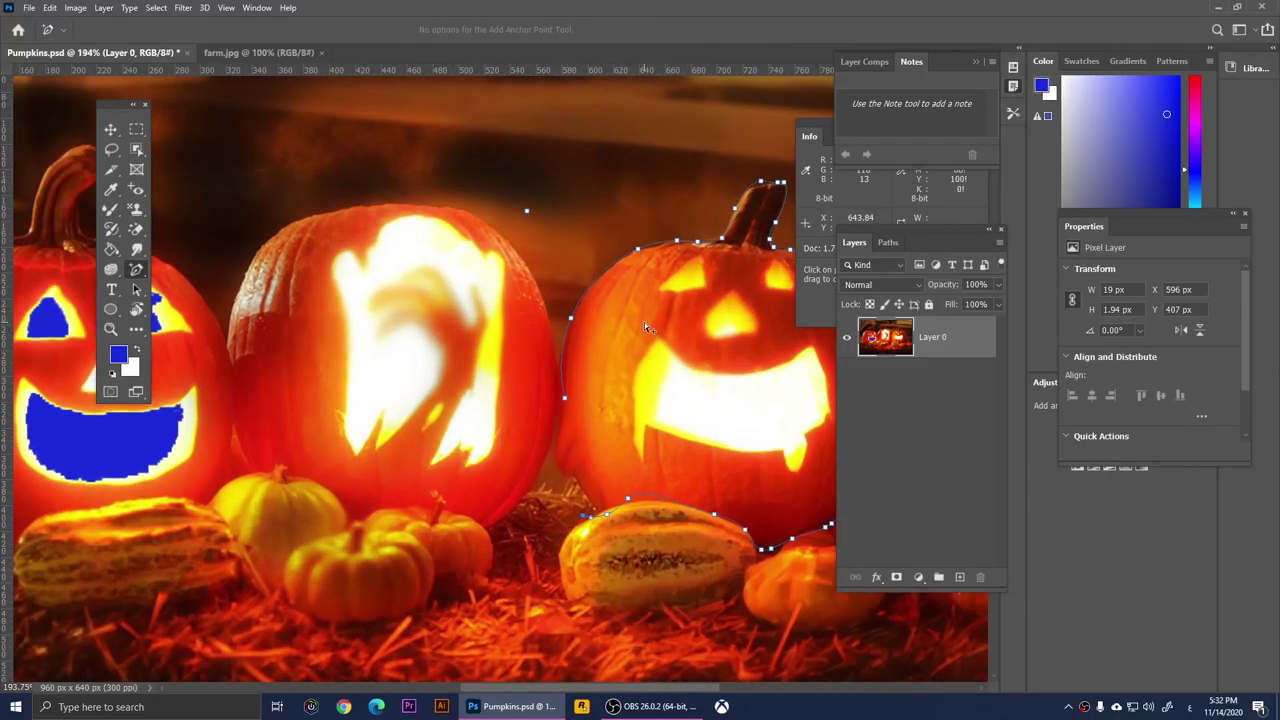
scroll(607, 321, "up", 3)
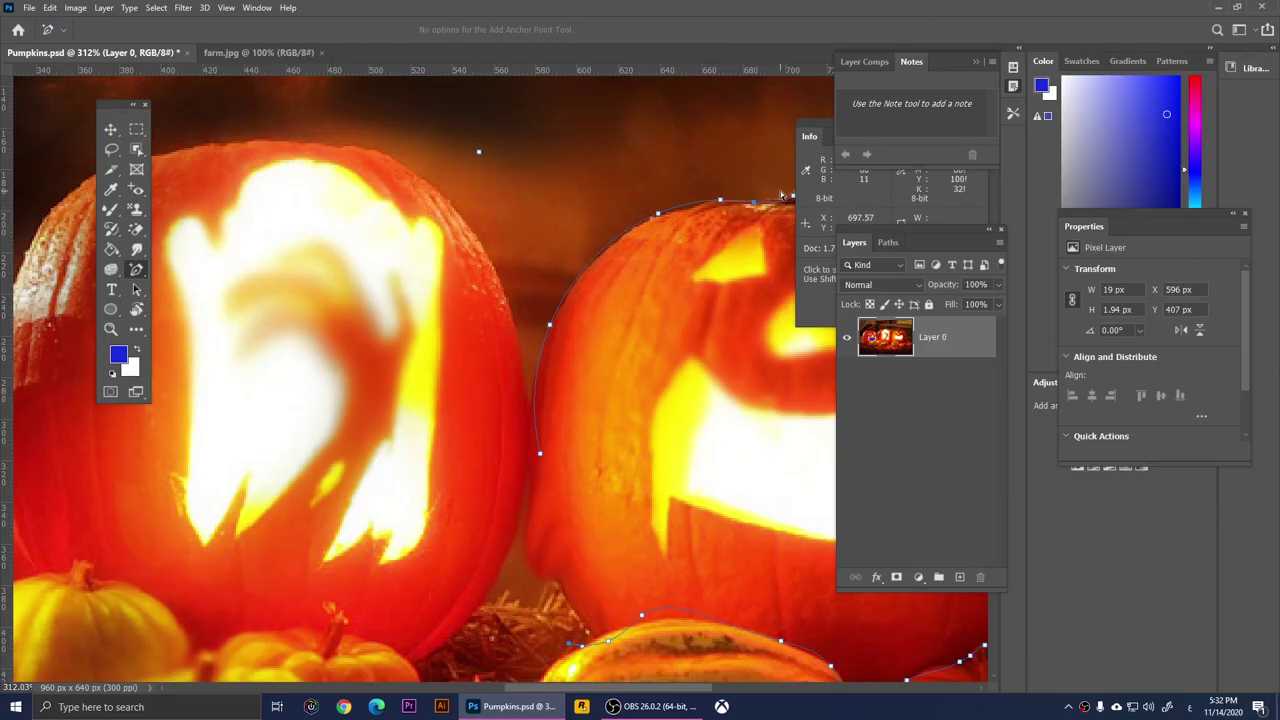
left_click(587, 264)
left_click_drag(588, 266, 592, 270)
- Delete the anchor point on the right pumpkin's upper-left shoulder using the Delete Anchor Point tool
right_click(139, 273)
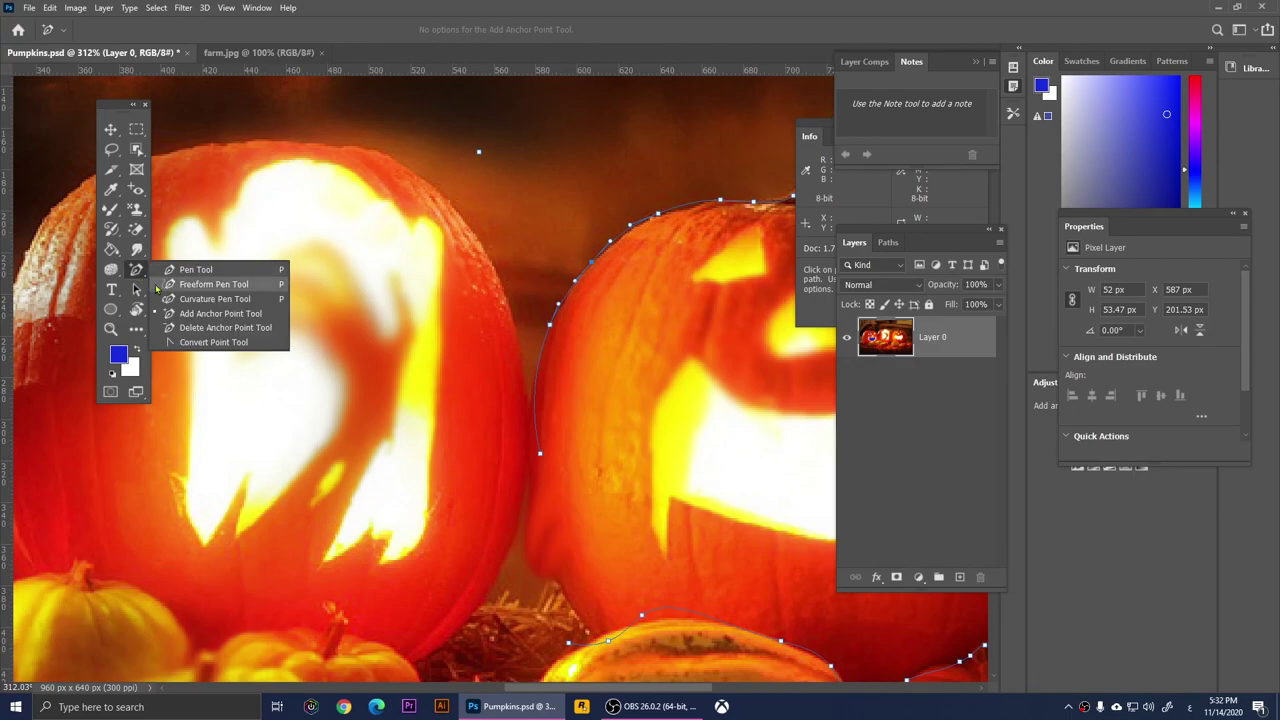
left_click(201, 329)
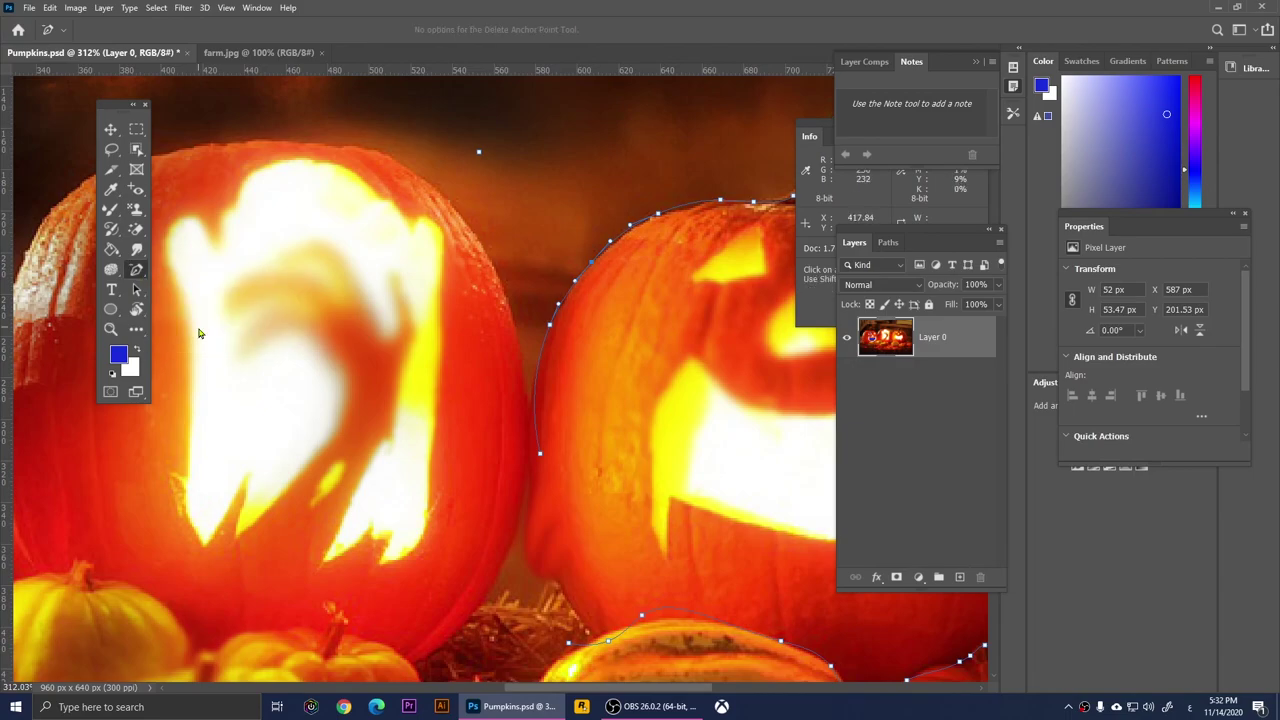
left_click(592, 266)
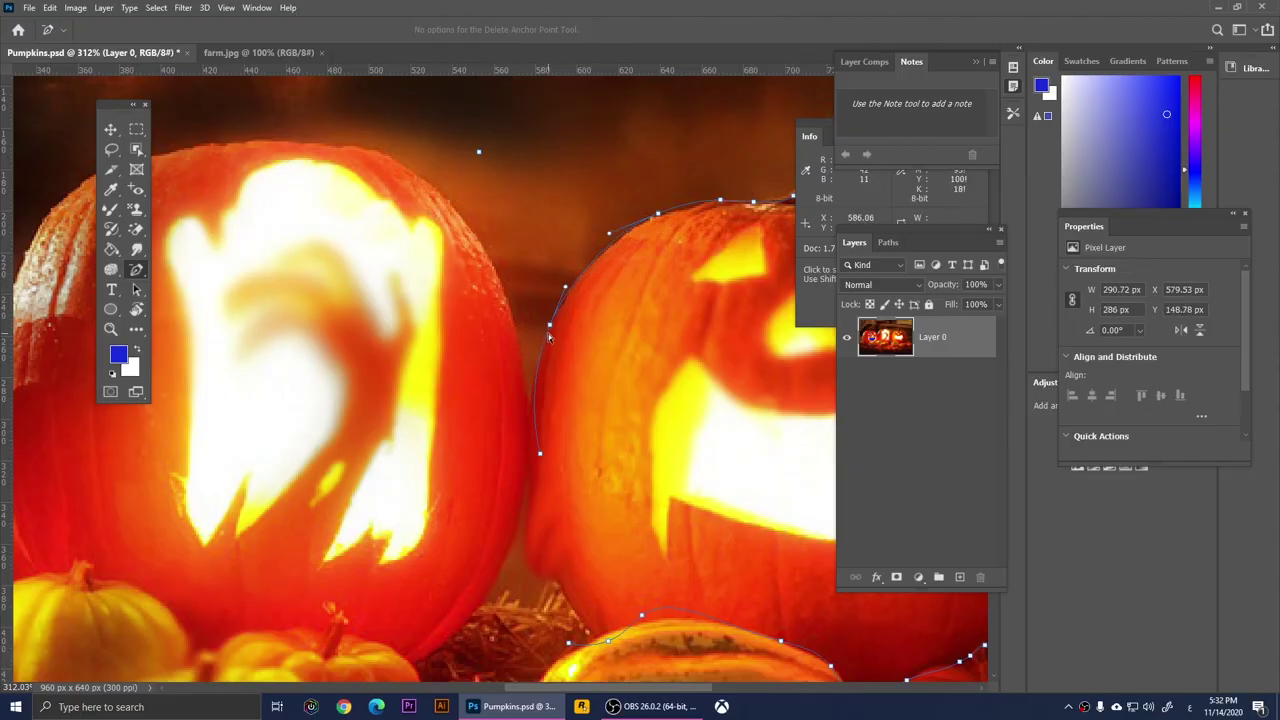
- Reshape the curve along the right pumpkin's left edge by adjusting two anchor points' direction handles with the Convert Point tool
right_click(135, 277)
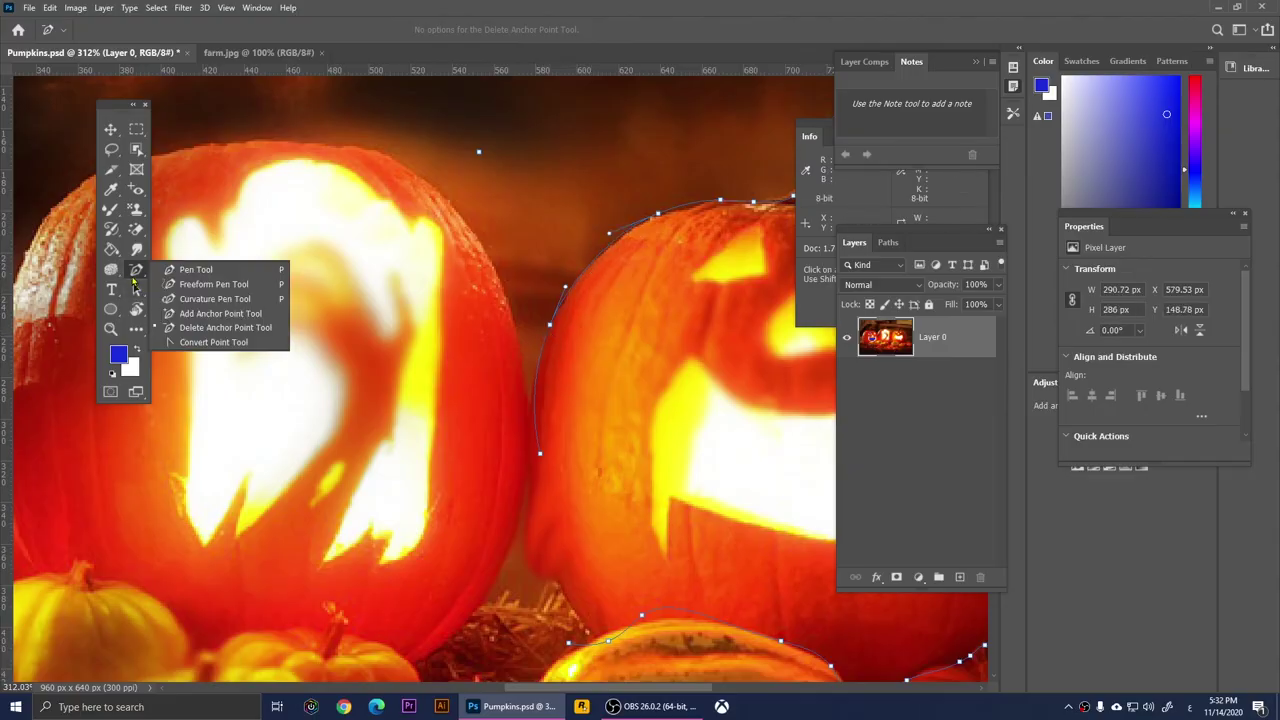
left_click(226, 348)
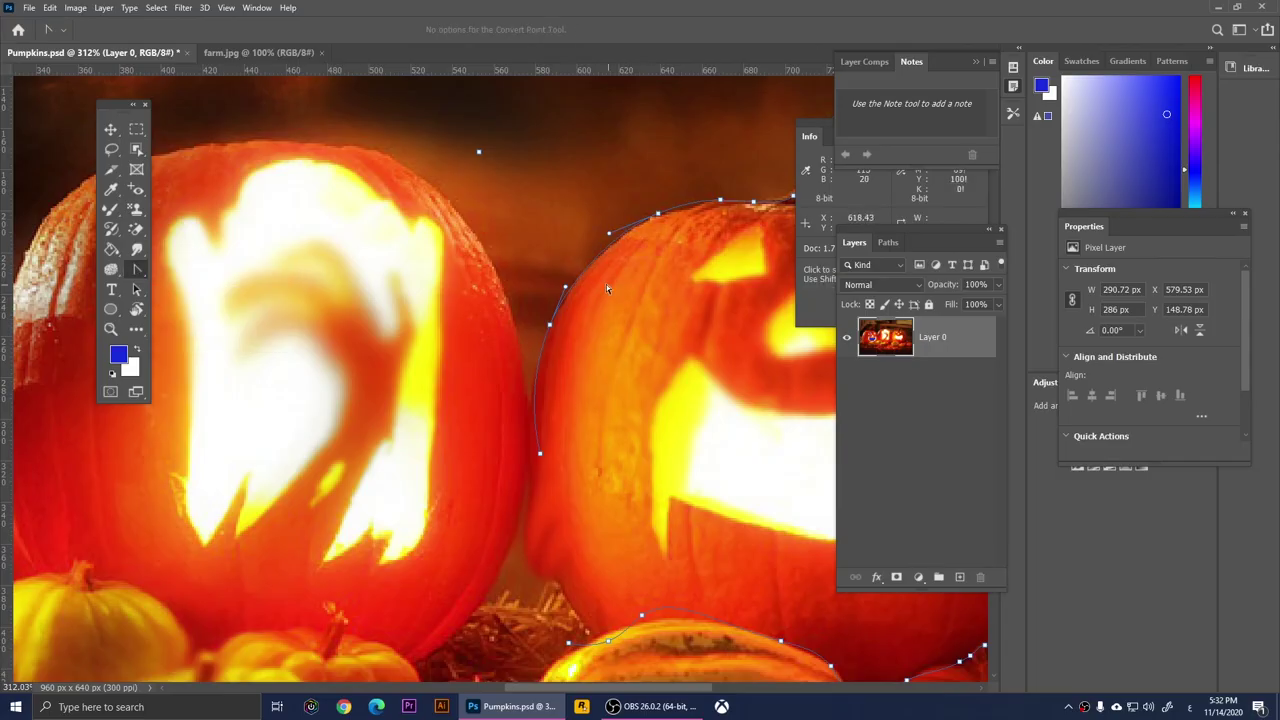
left_click_drag(549, 325, 559, 298)
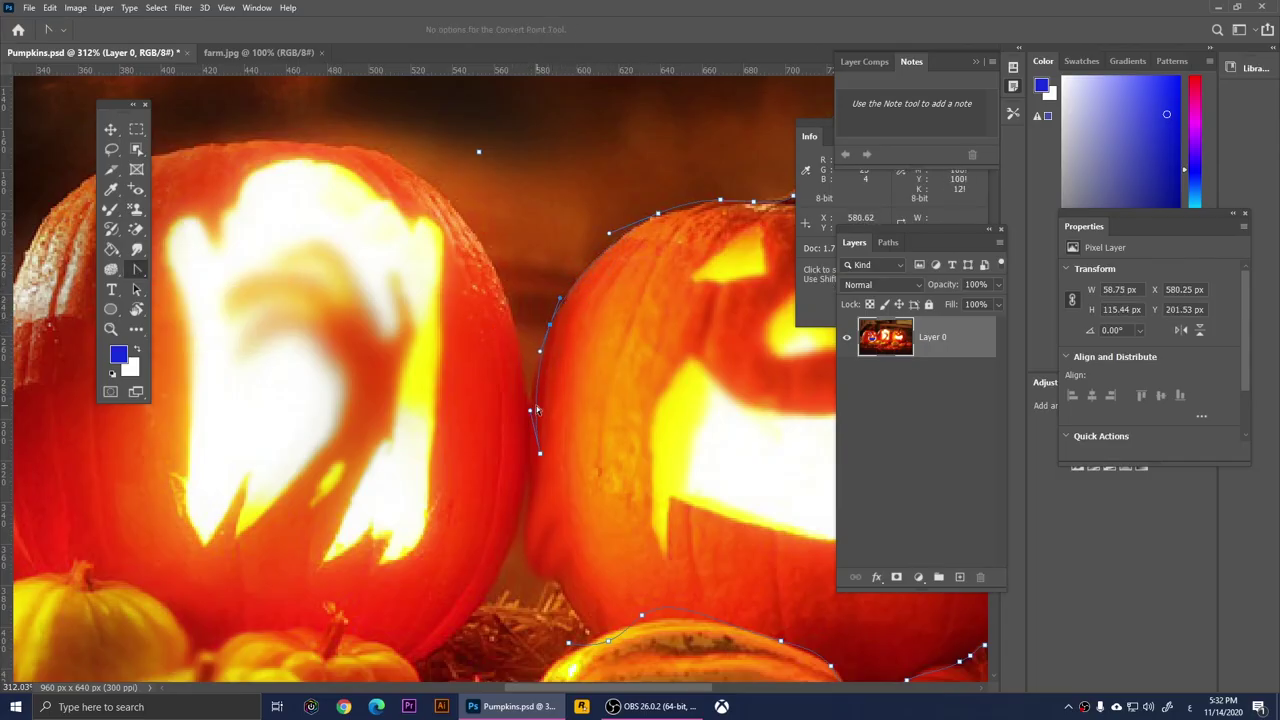
left_click_drag(532, 418, 540, 457)
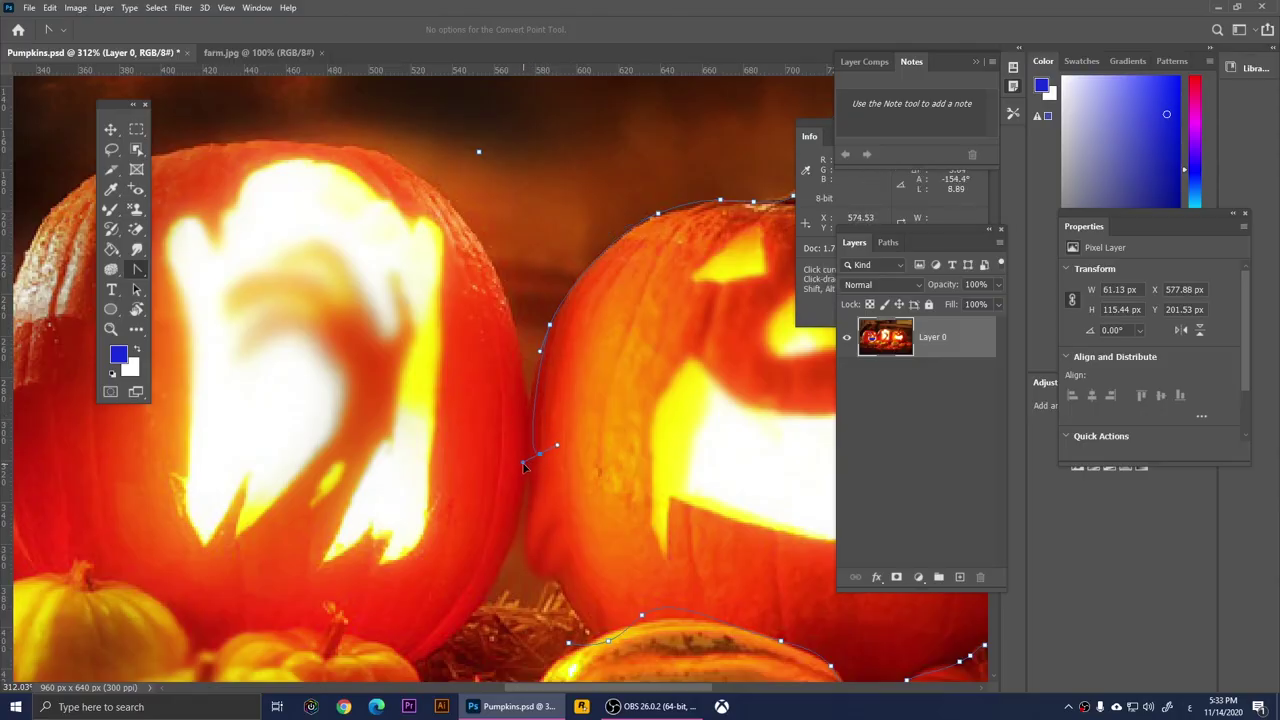
key("ctrl+1")
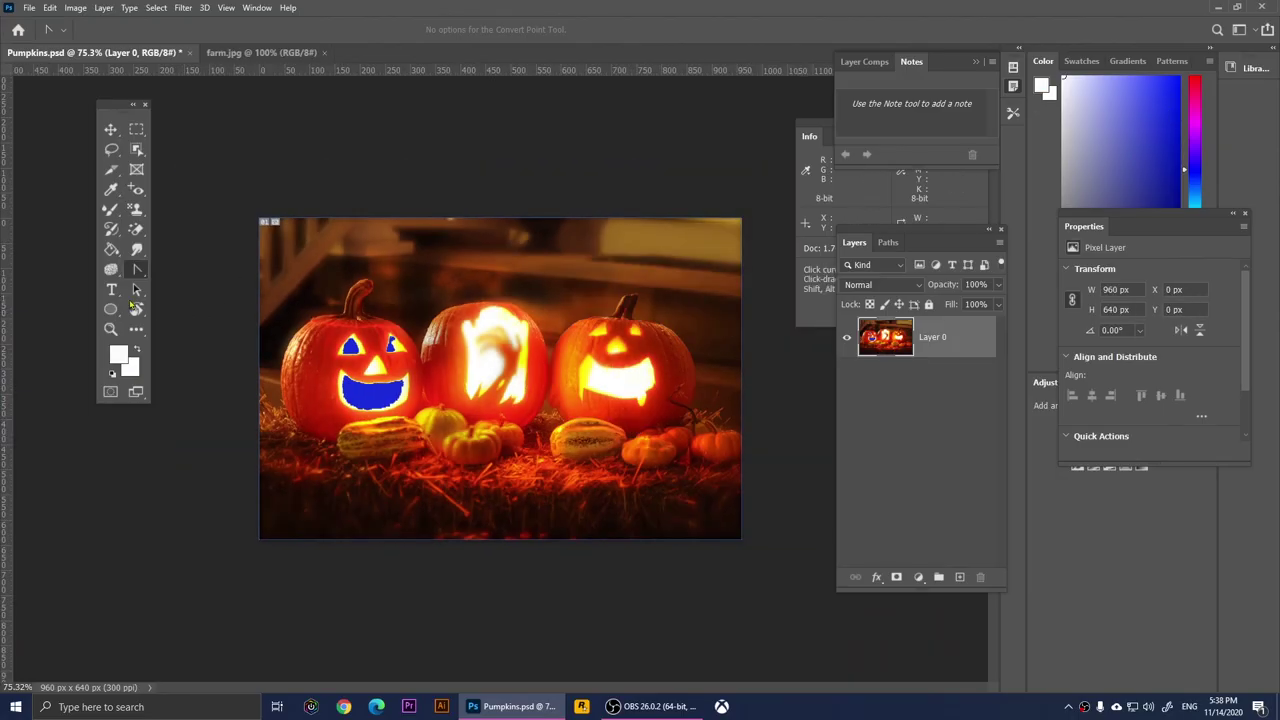
- Set the foreground color to #fdfdfd and add the horizontal text "Welcome" above the pumpkins
left_click(112, 291)
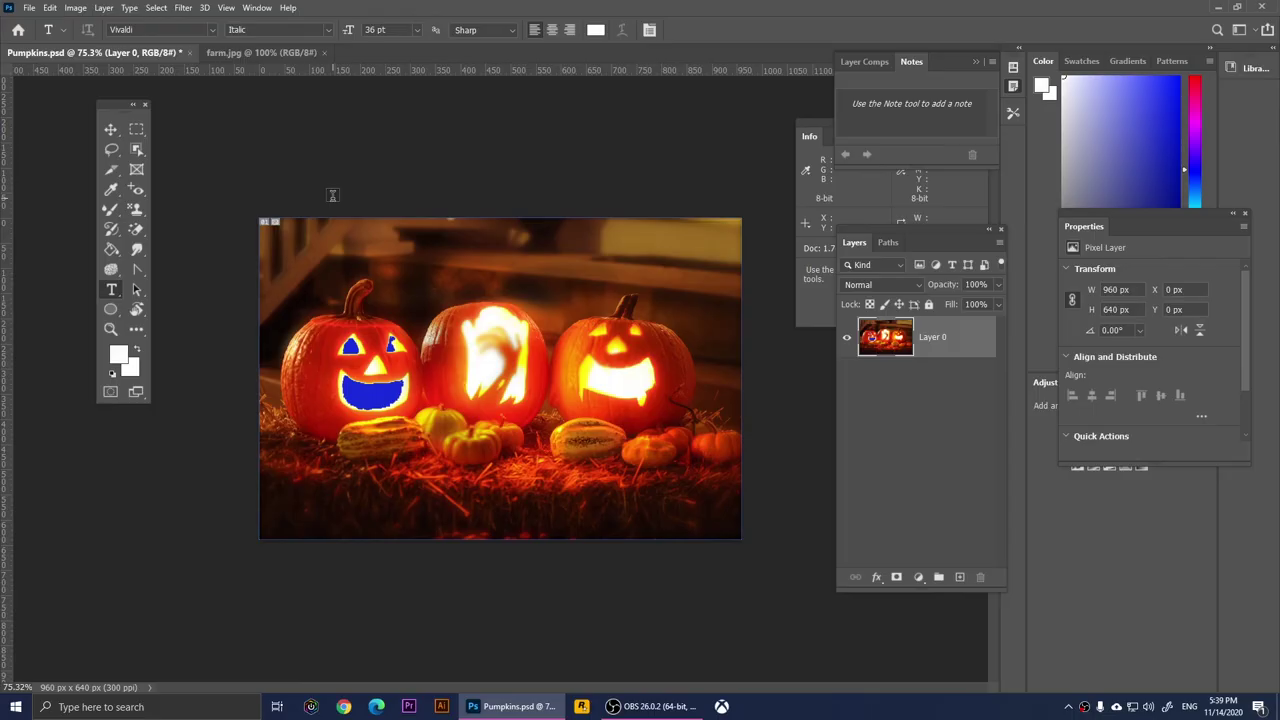
left_click(118, 354)
type("fefefe")
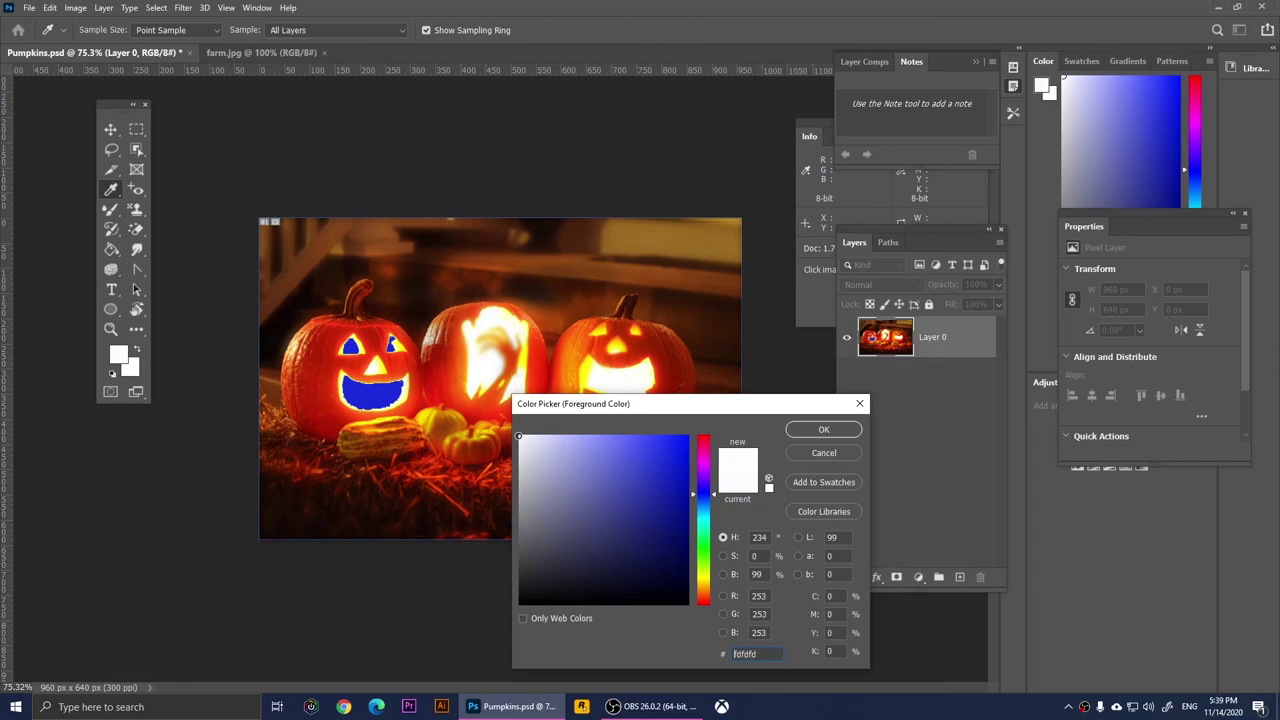
left_click(815, 432)
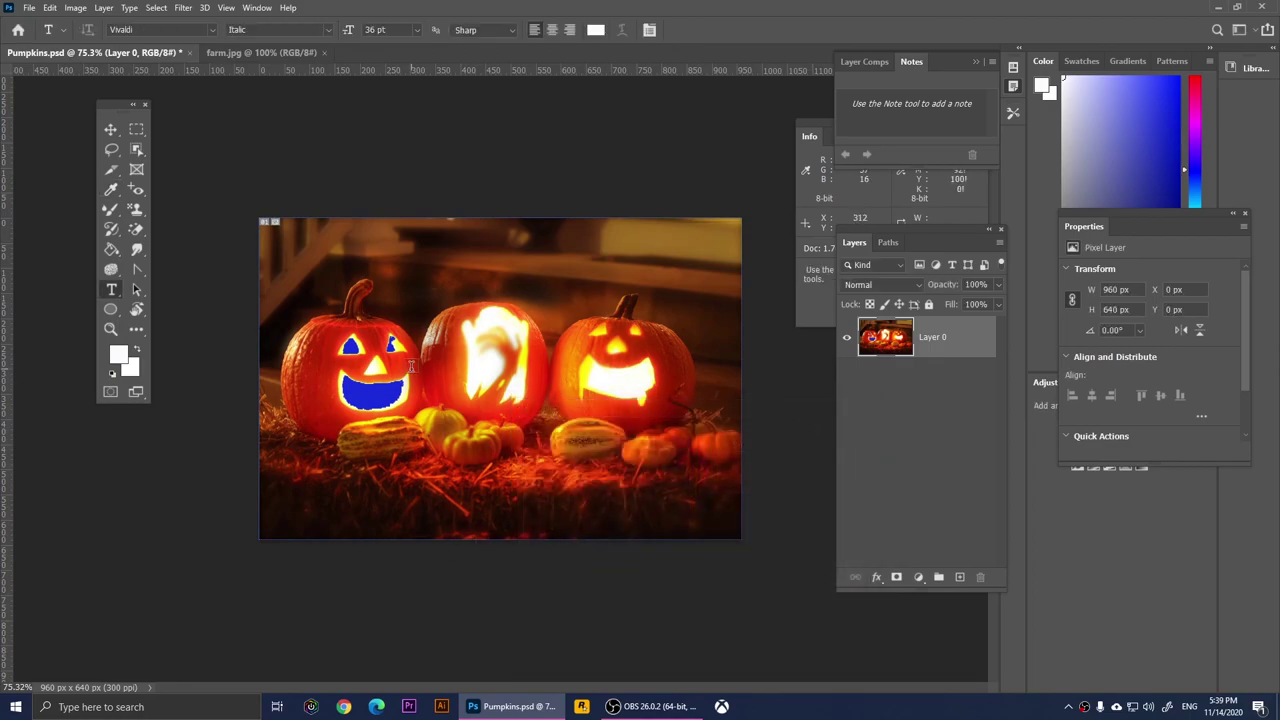
left_click(414, 278)
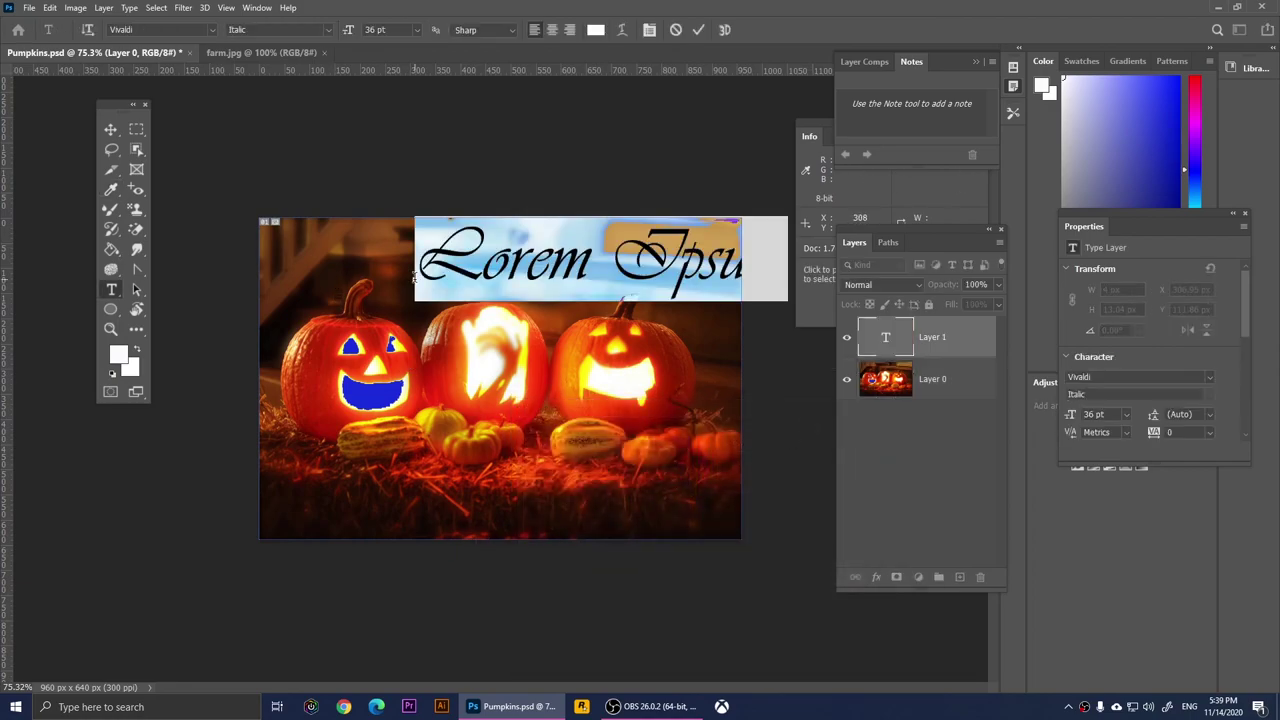
type("Welcome")
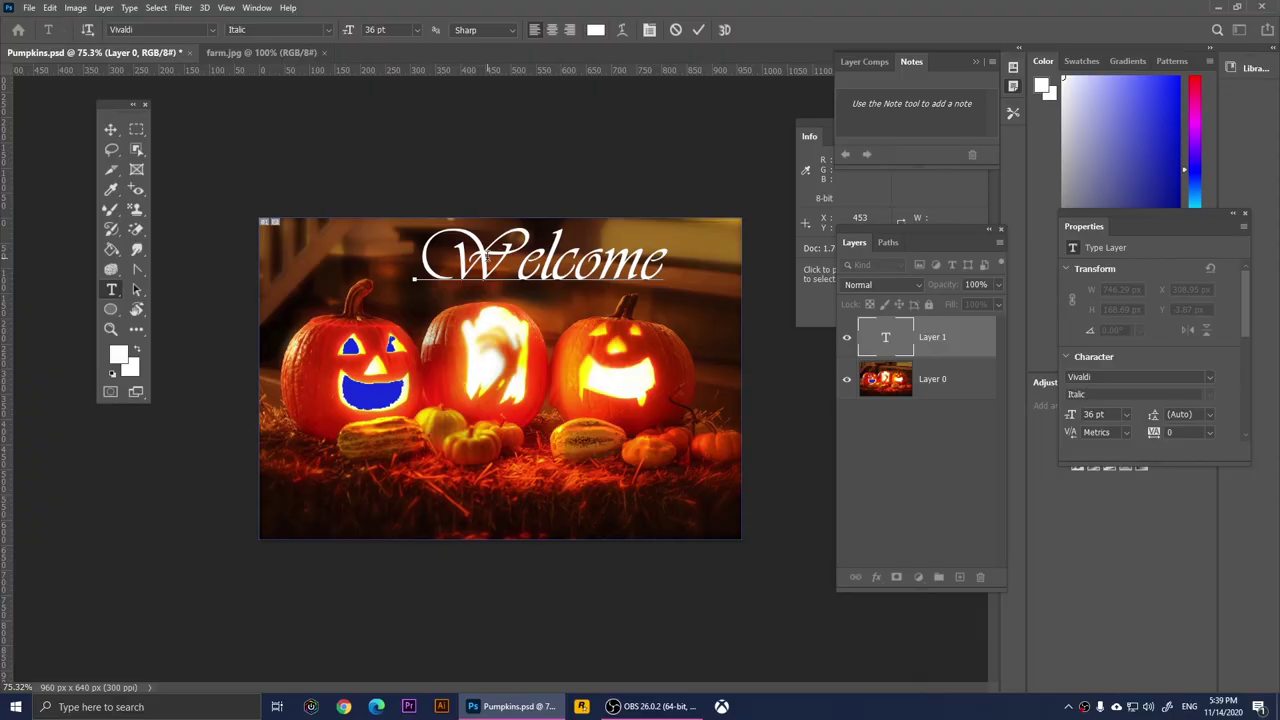
- Change the font of the whole "Welcome" text to Calisto MT
left_click_drag(415, 258, 664, 262)
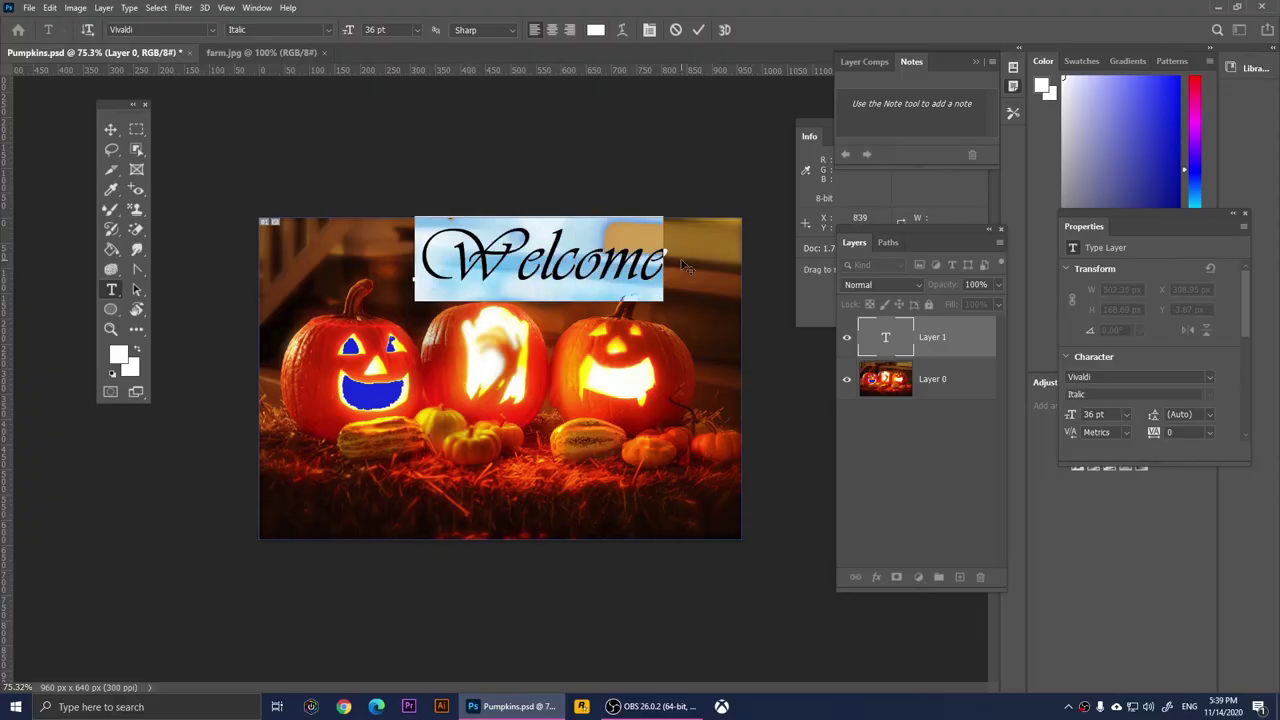
left_click(212, 30)
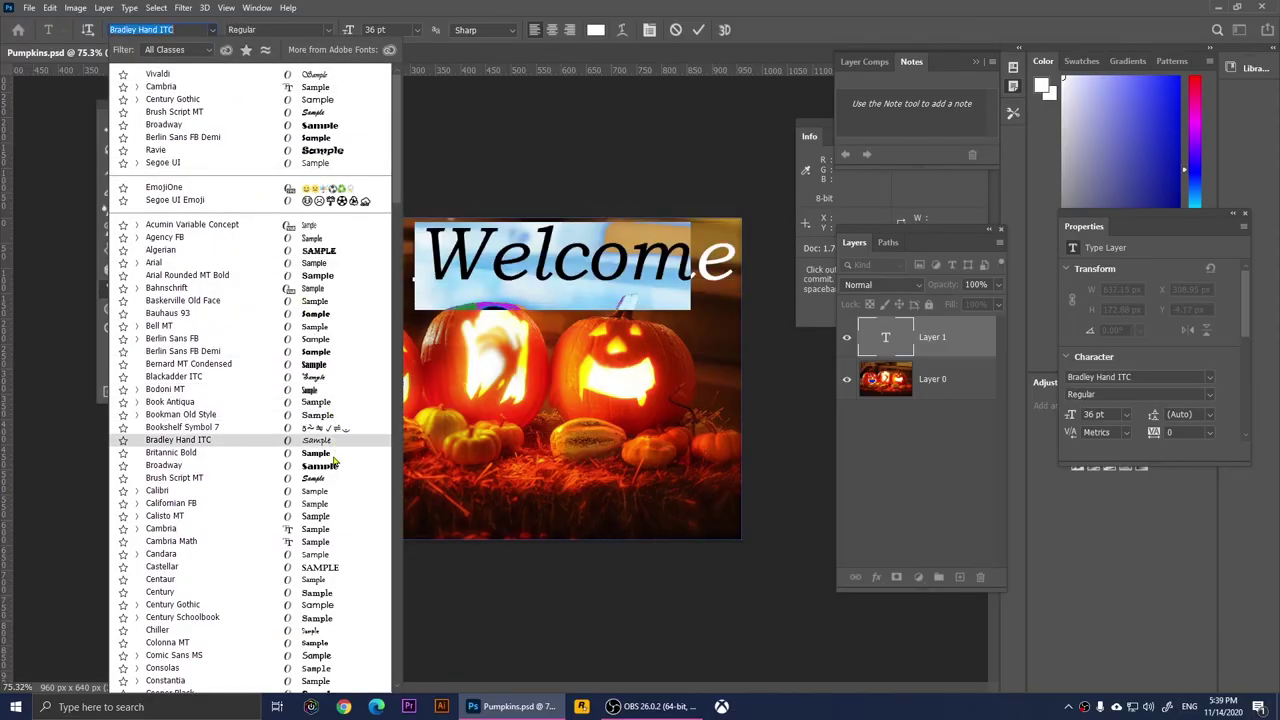
left_click(320, 516)
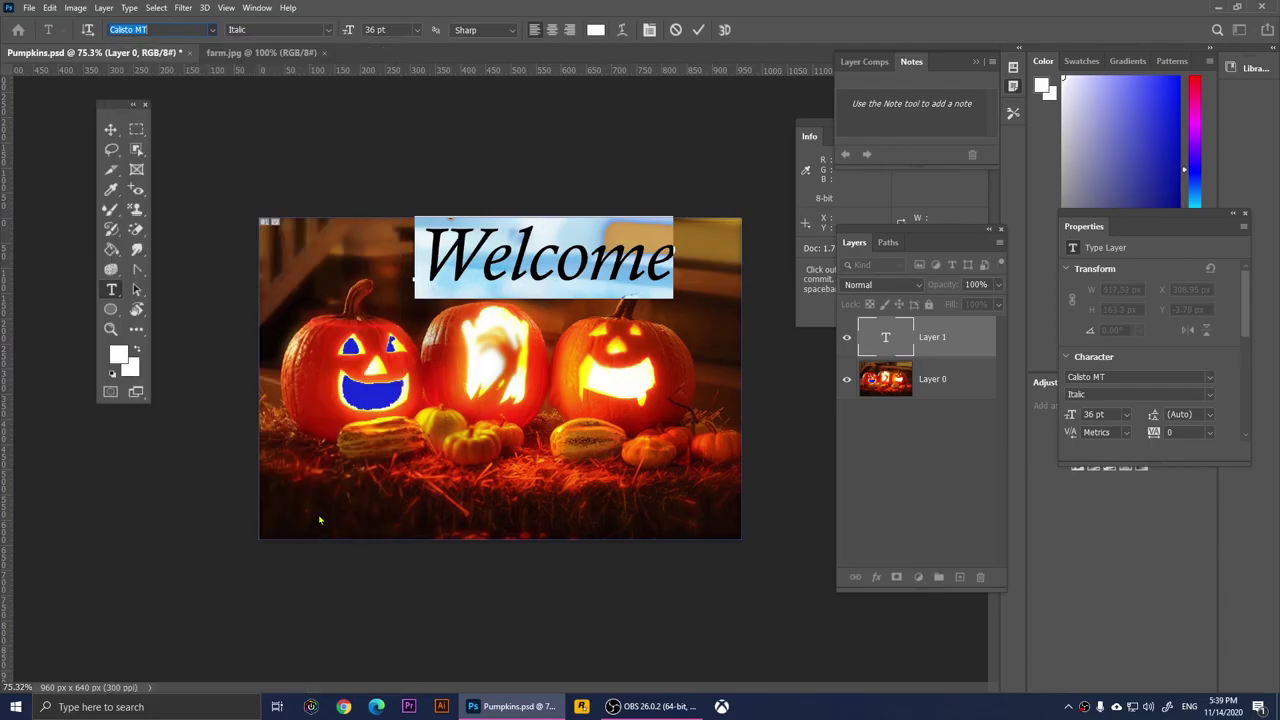
- Reselect the whole "Welcome" text, try a size of 48 pt, and set it to 30 pt
left_click(485, 260)
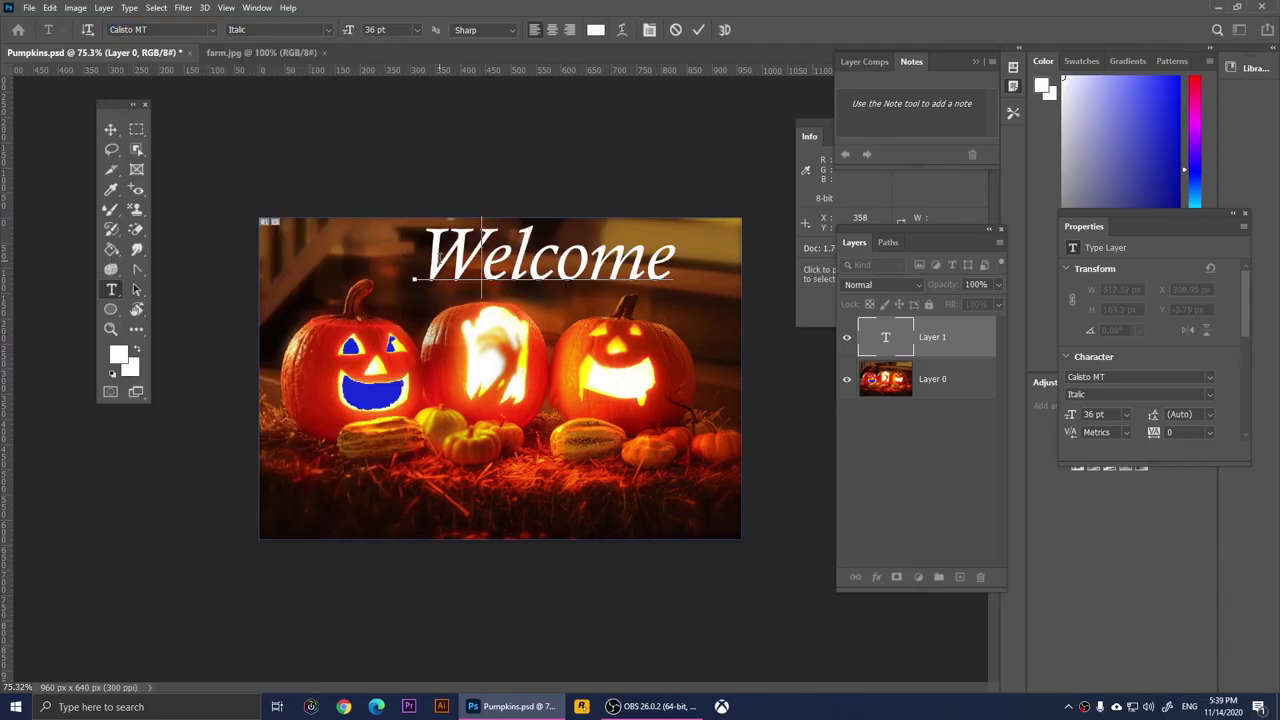
double_click(482, 257)
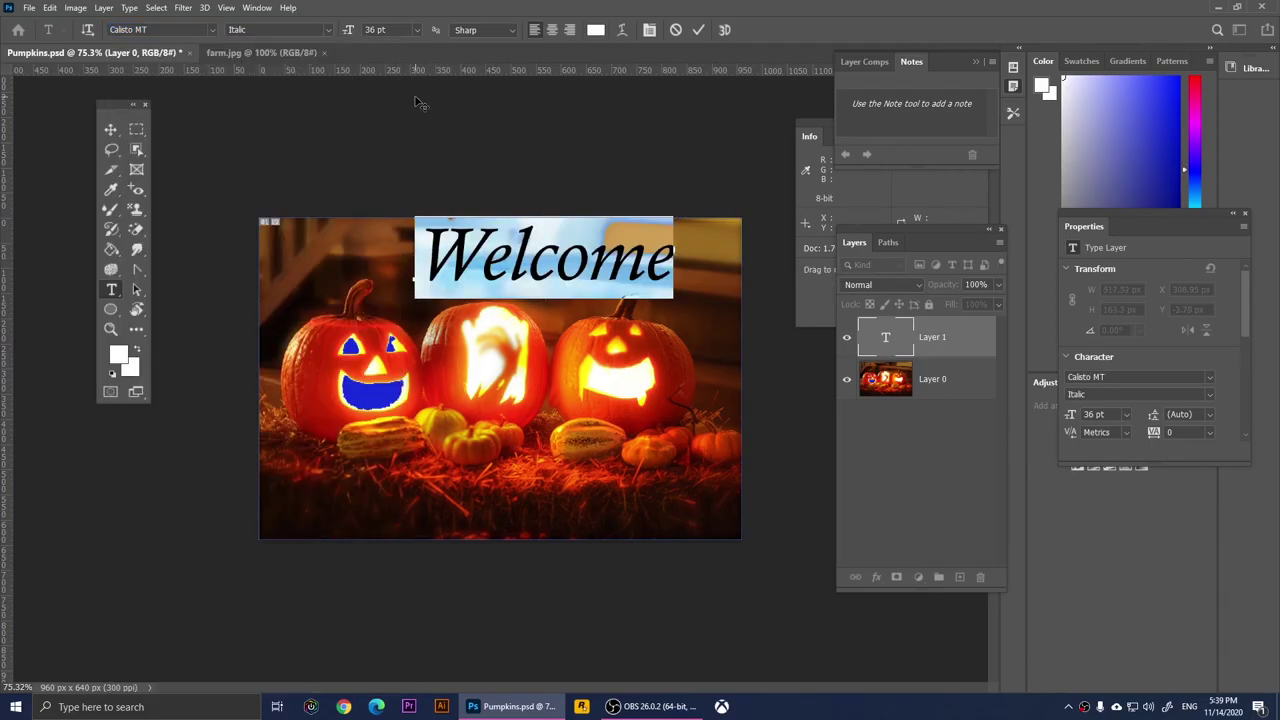
left_click(417, 31)
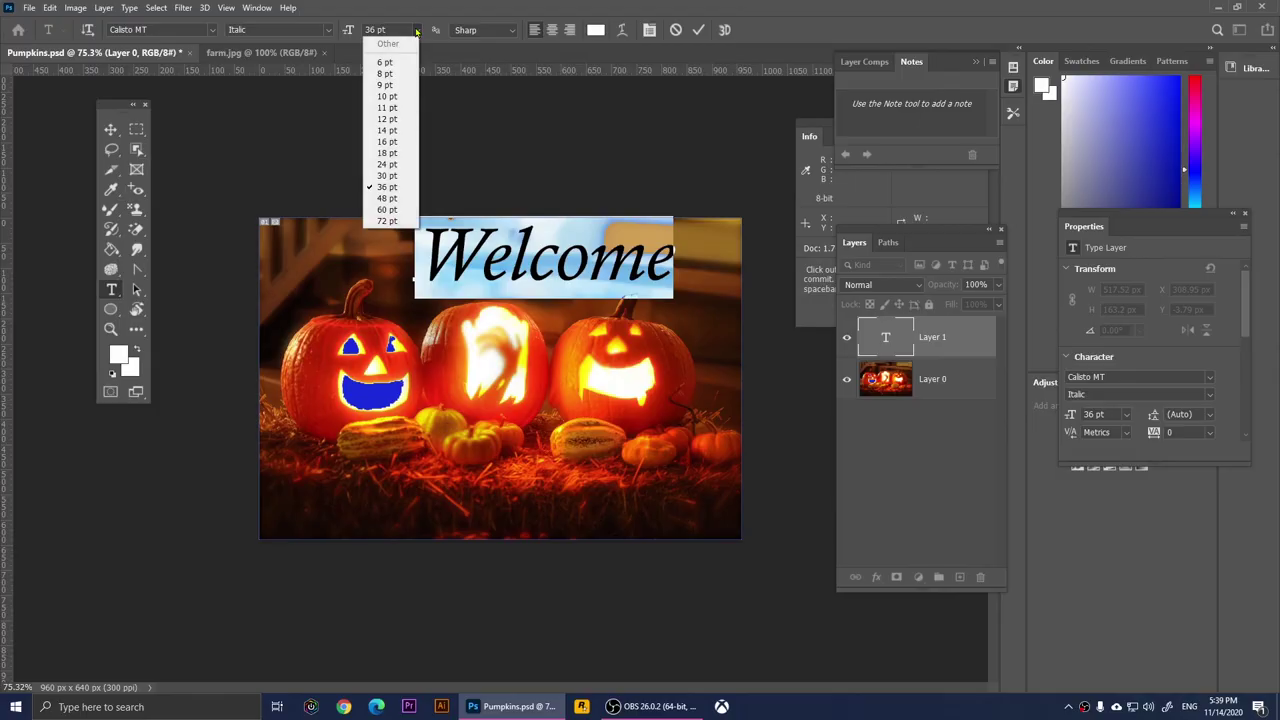
left_click(385, 198)
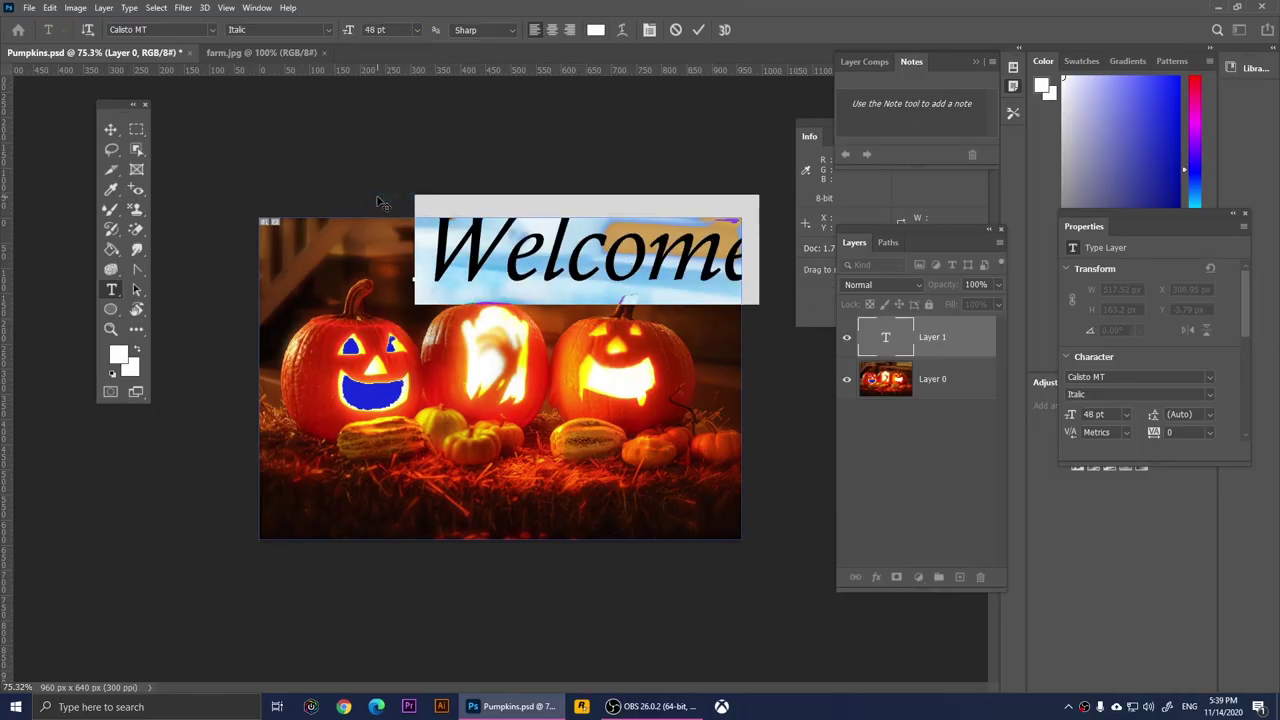
left_click(417, 33)
left_click(393, 180)
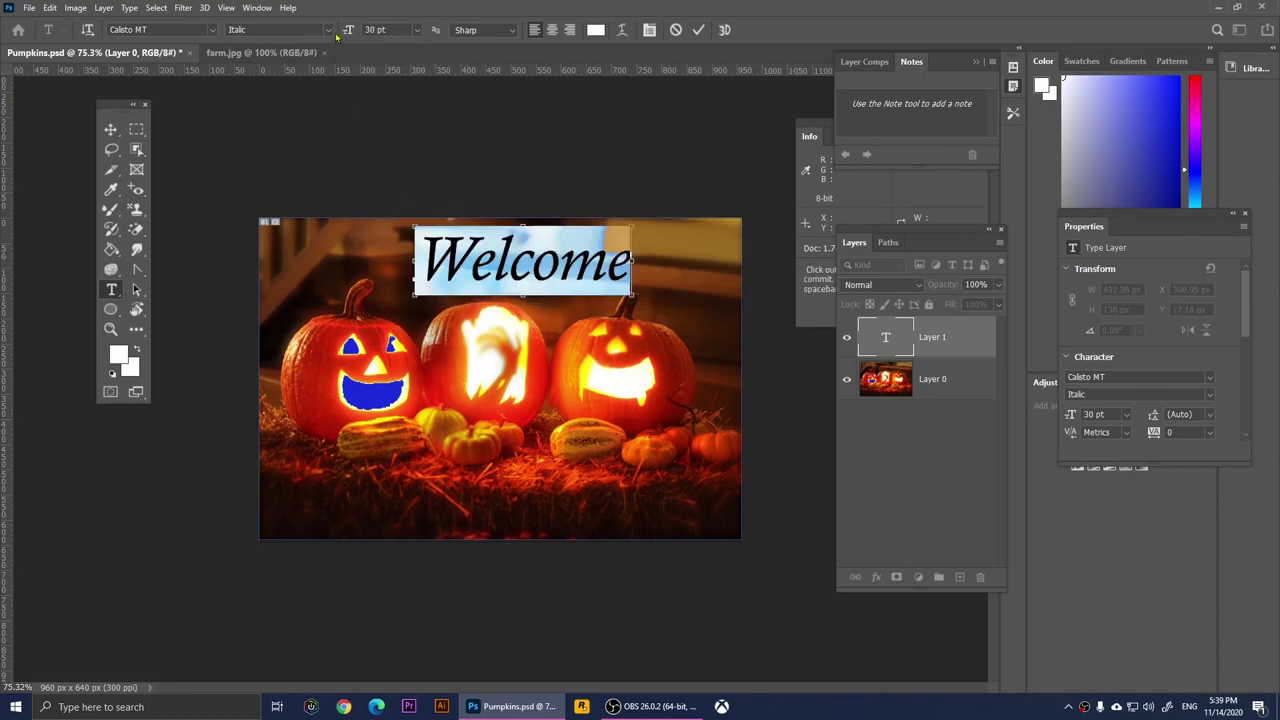
- Set the "Welcome" text's font style to Bold and commit the text layer
left_click(330, 31)
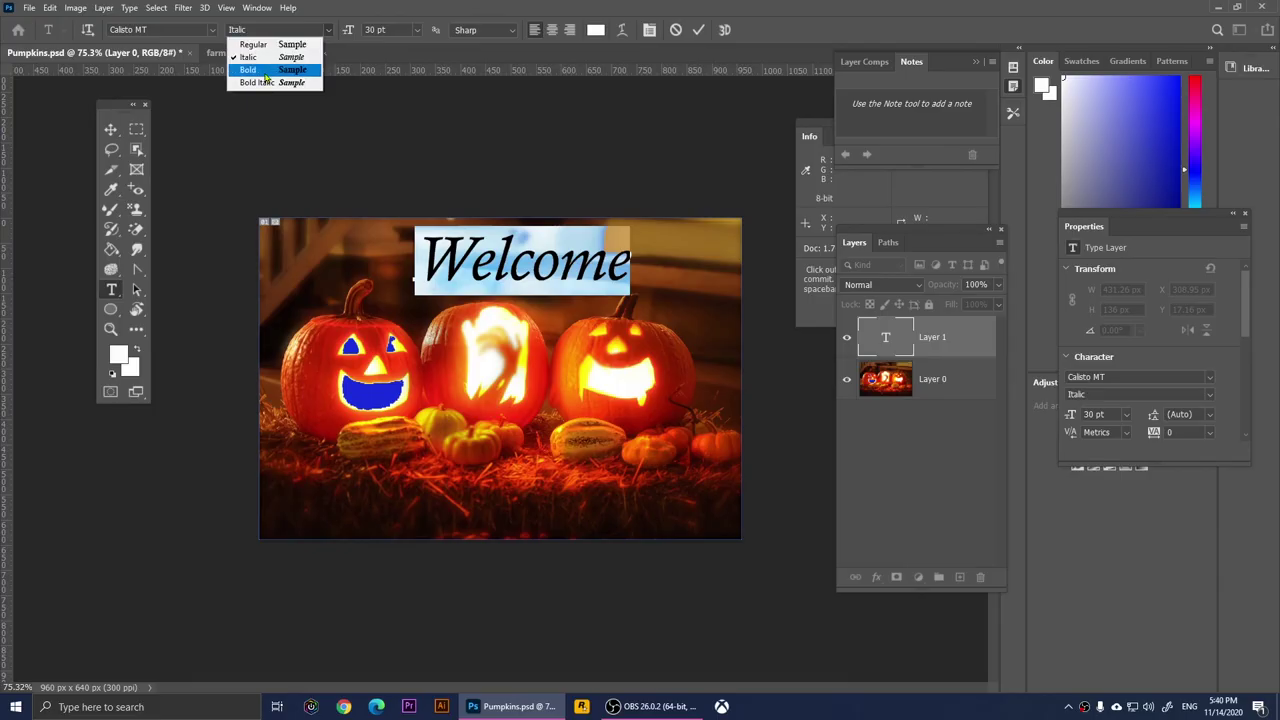
left_click(266, 74)
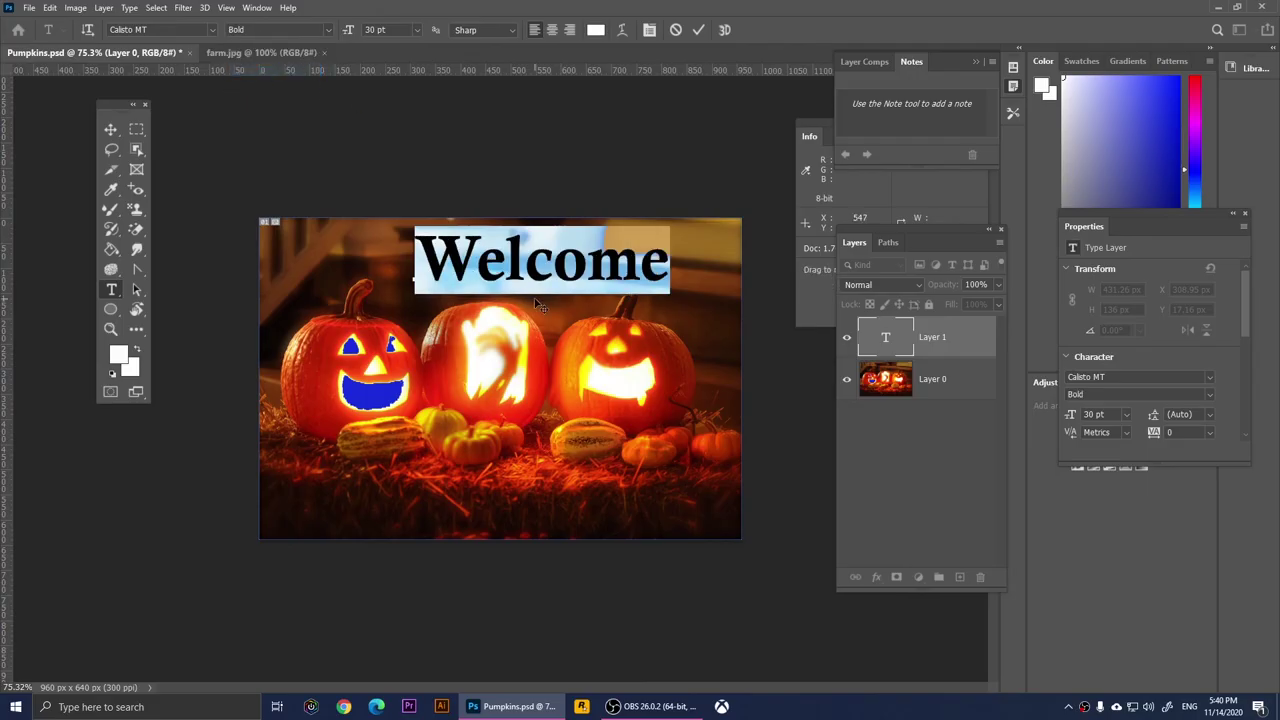
left_click(525, 258)
double_click(425, 259)
left_click(111, 149)
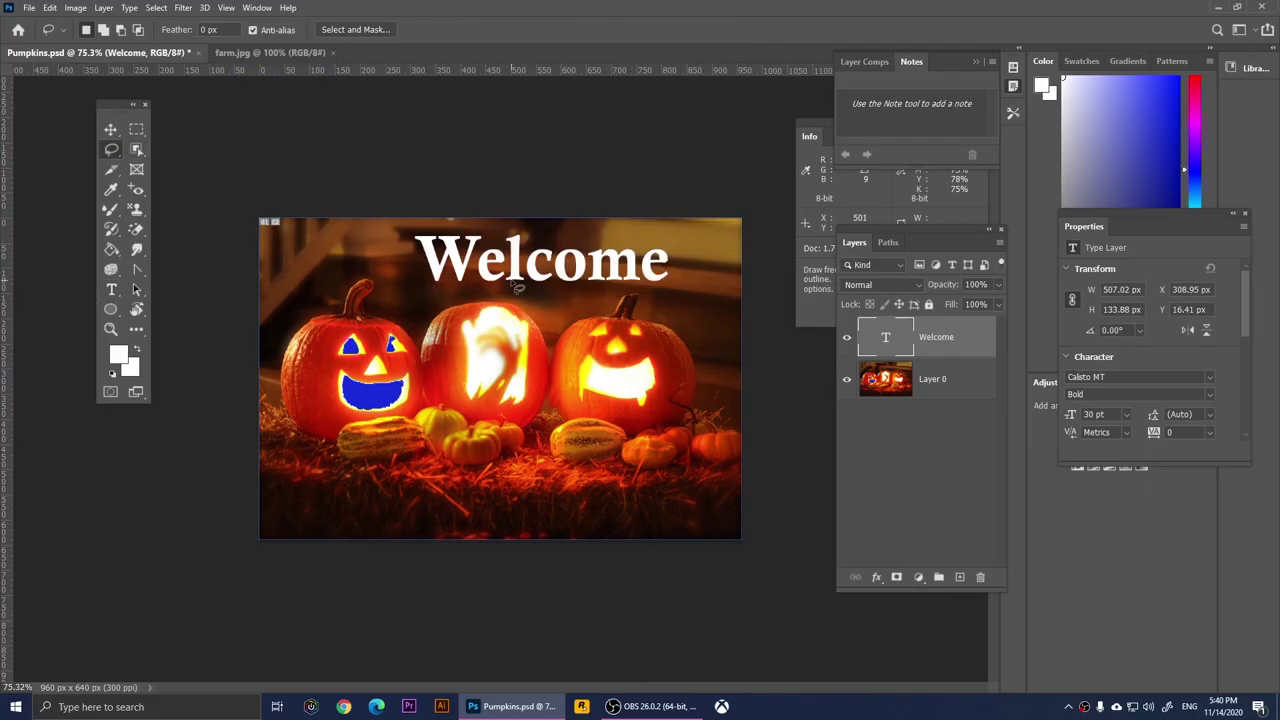
- Add the vertical text "hello" over the left pumpkin with the Vertical Type tool
key("t")
right_click(110, 292)
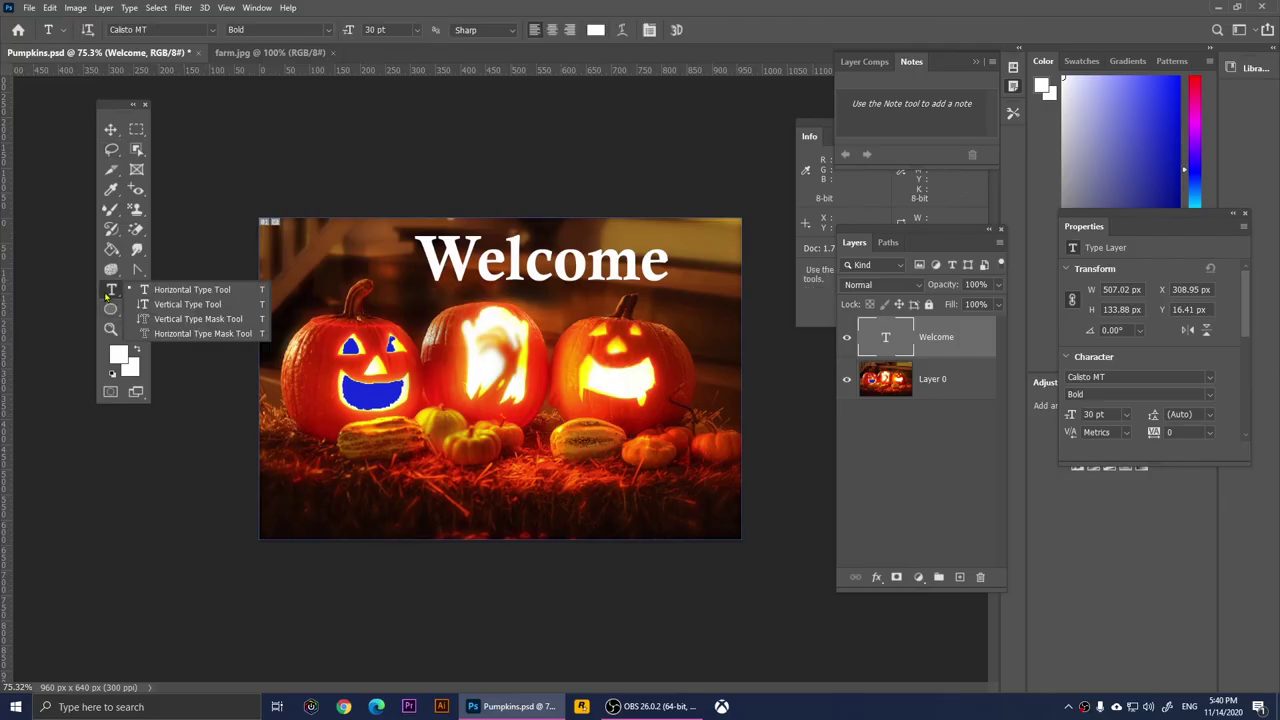
left_click(160, 304)
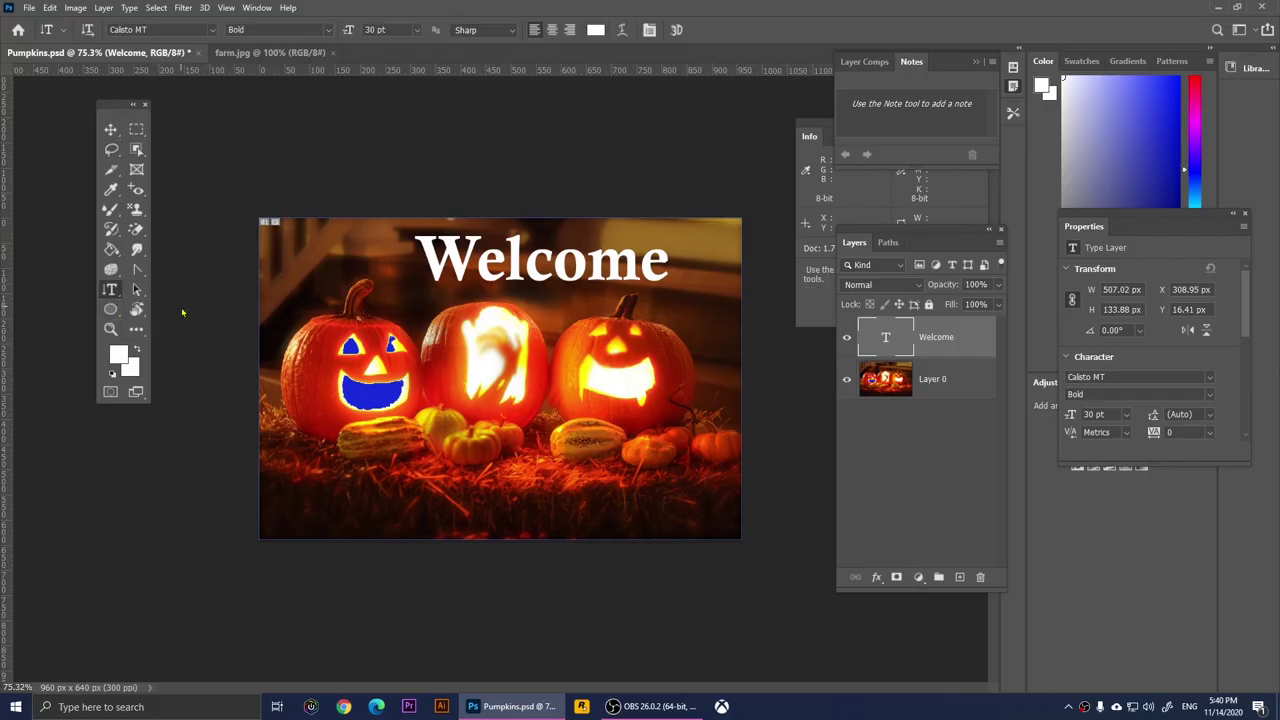
left_click(316, 247)
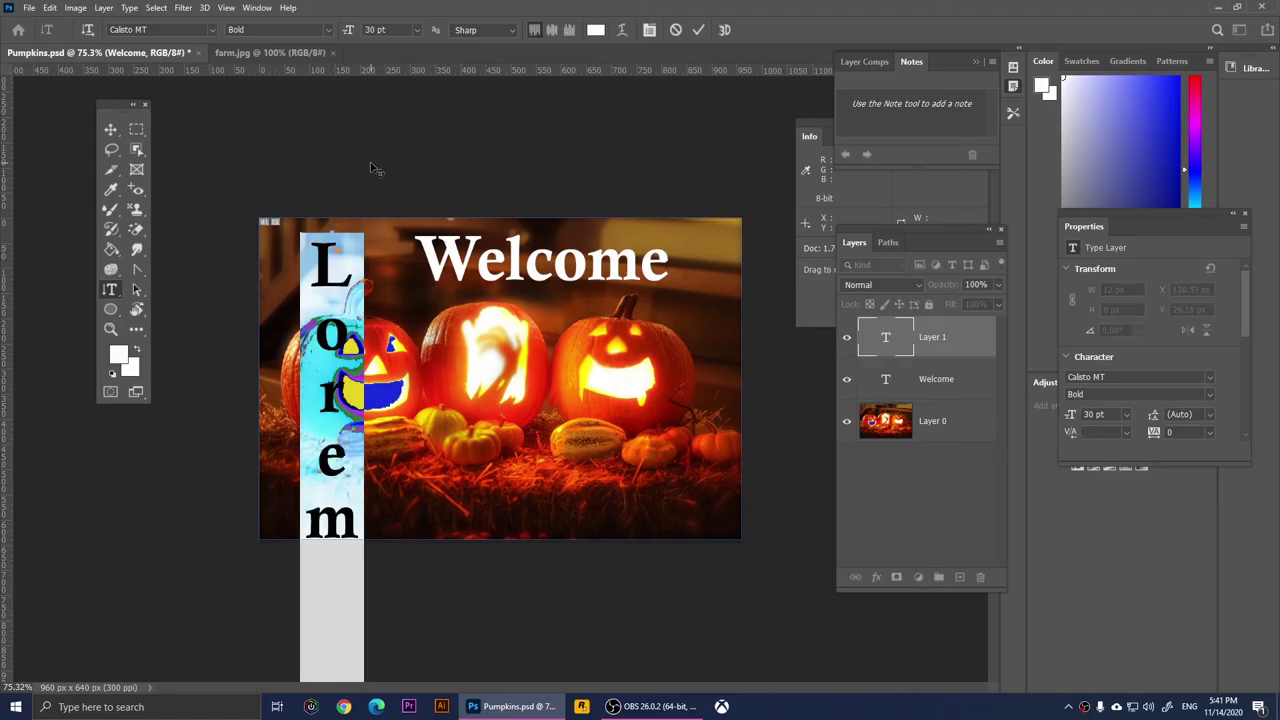
type("hello")
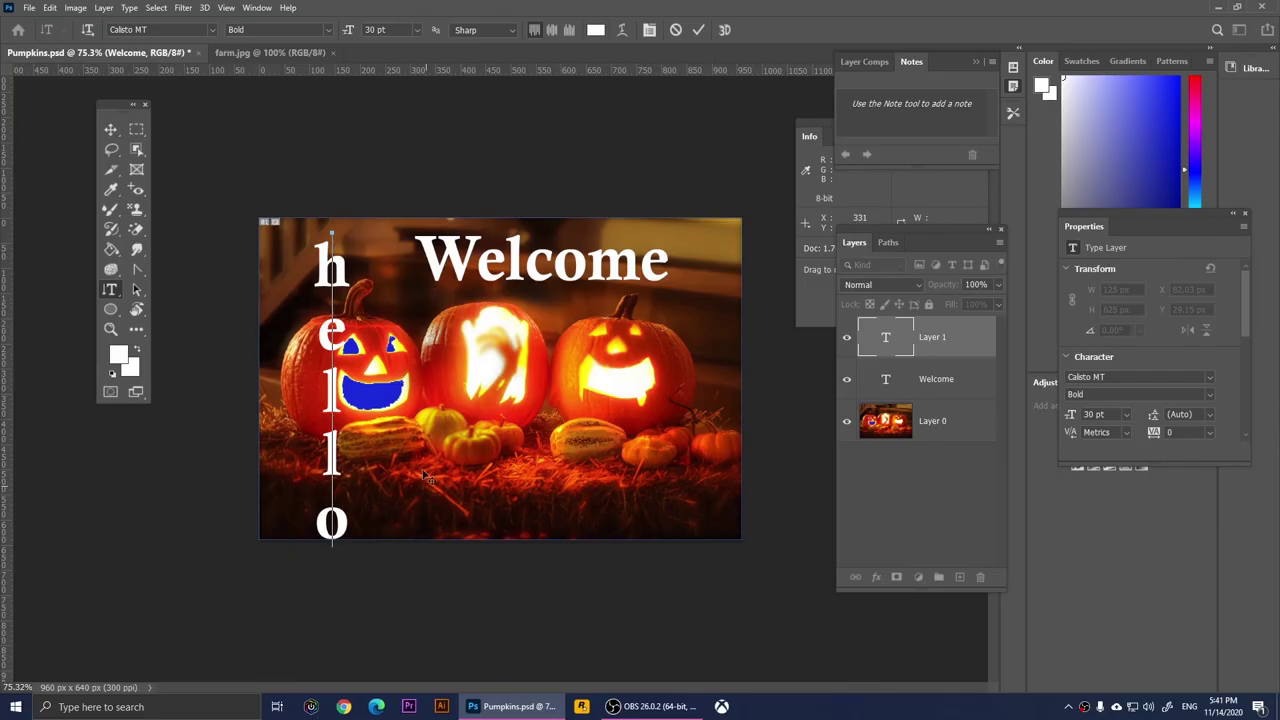
- Set the whole vertical "hello" text to 18 pt in the Algerian font and commit the text layer
left_click_drag(316, 236, 333, 530)
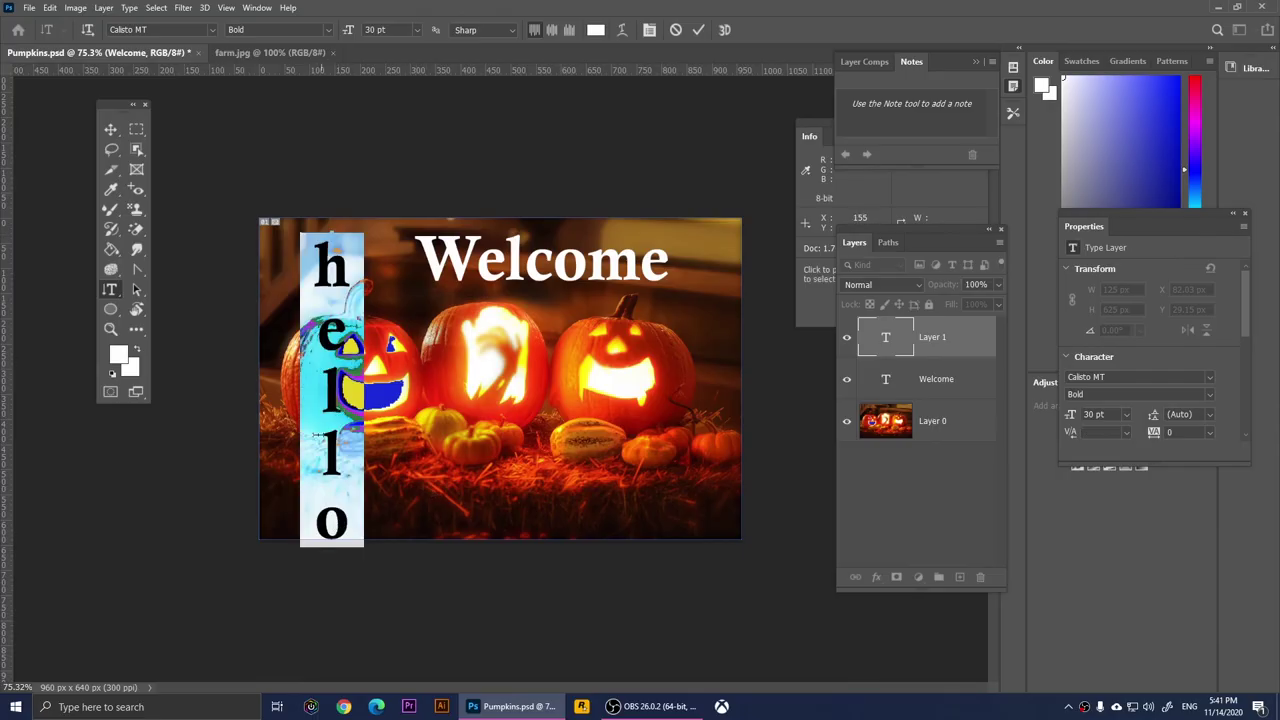
left_click(417, 30)
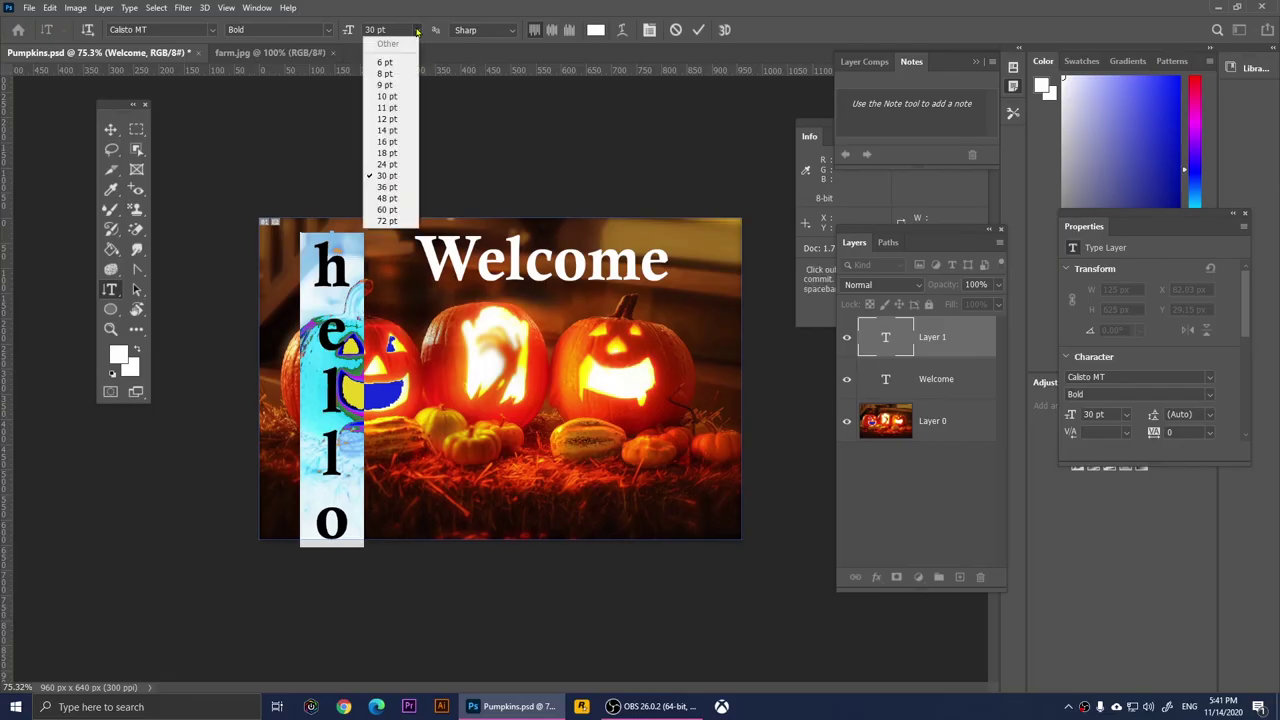
left_click(387, 153)
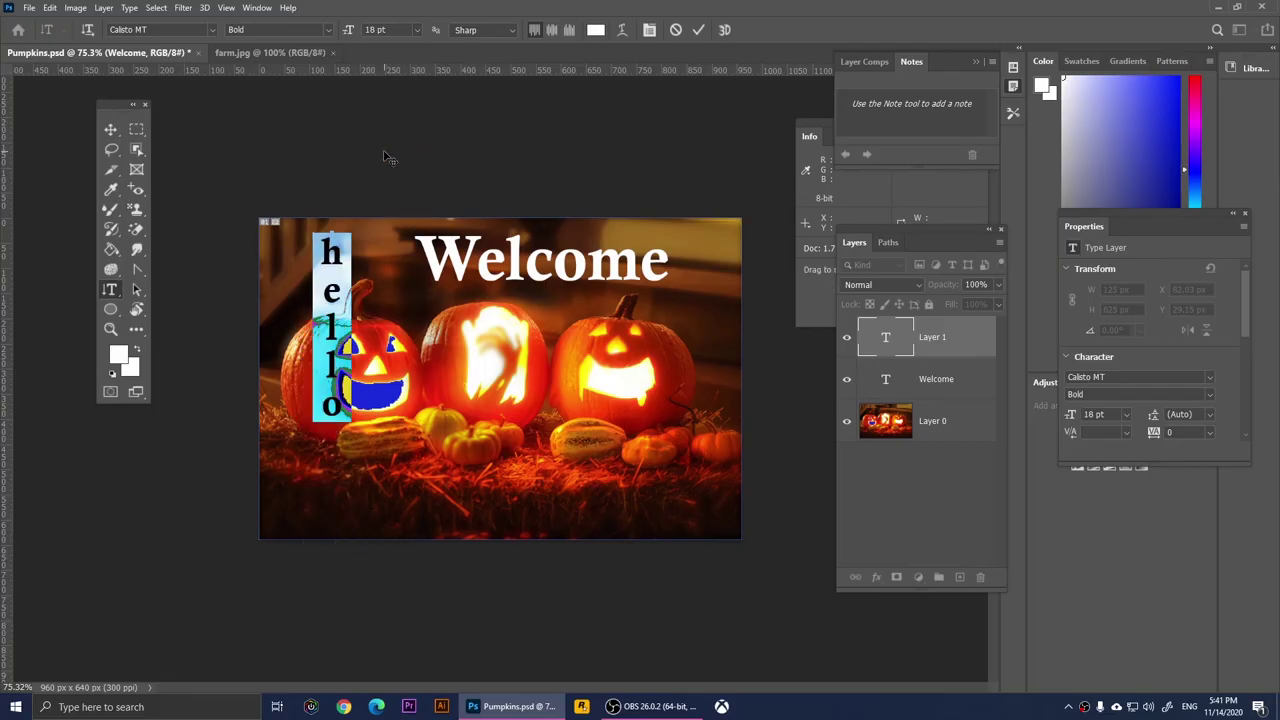
left_click(212, 29)
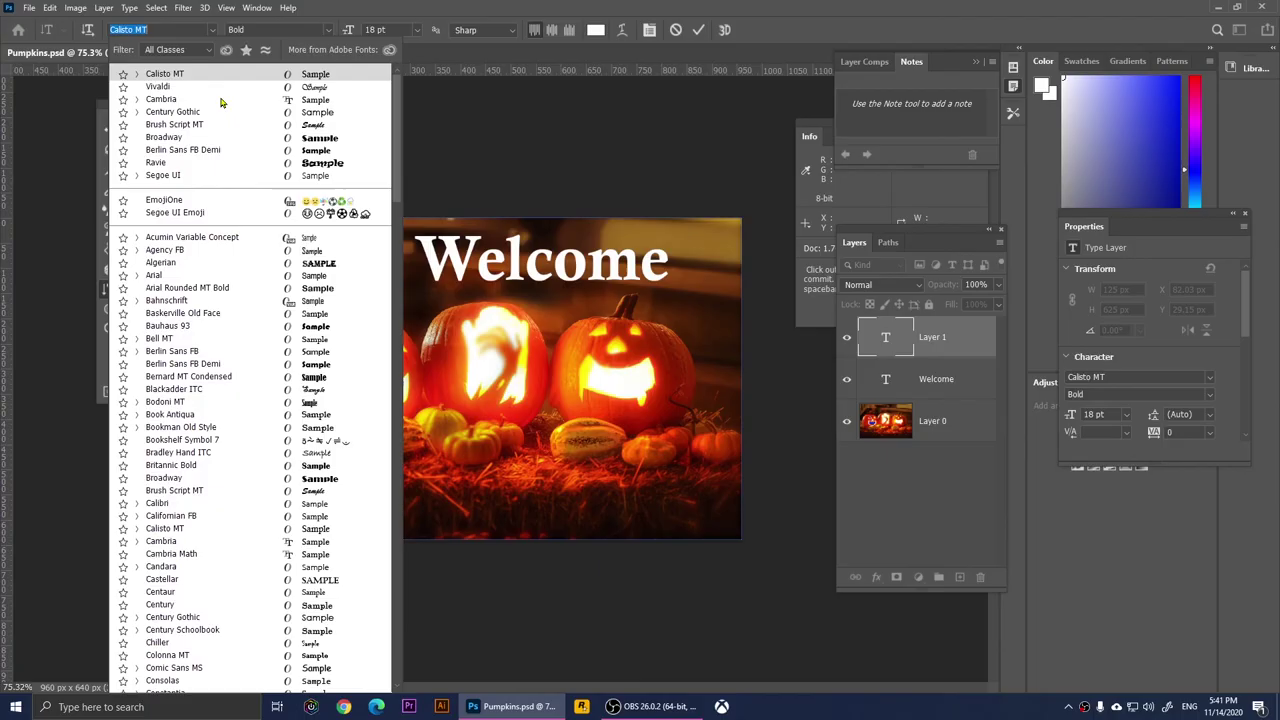
left_click(318, 263)
left_click(322, 410)
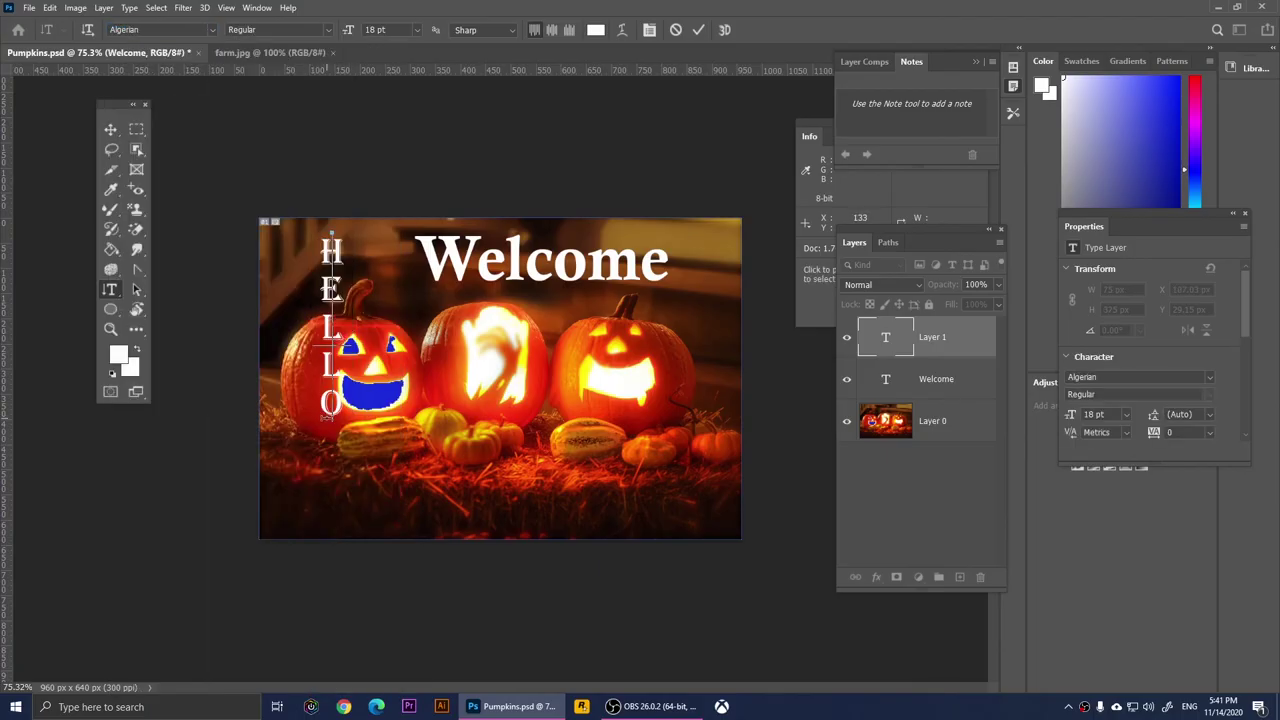
left_click(699, 31)
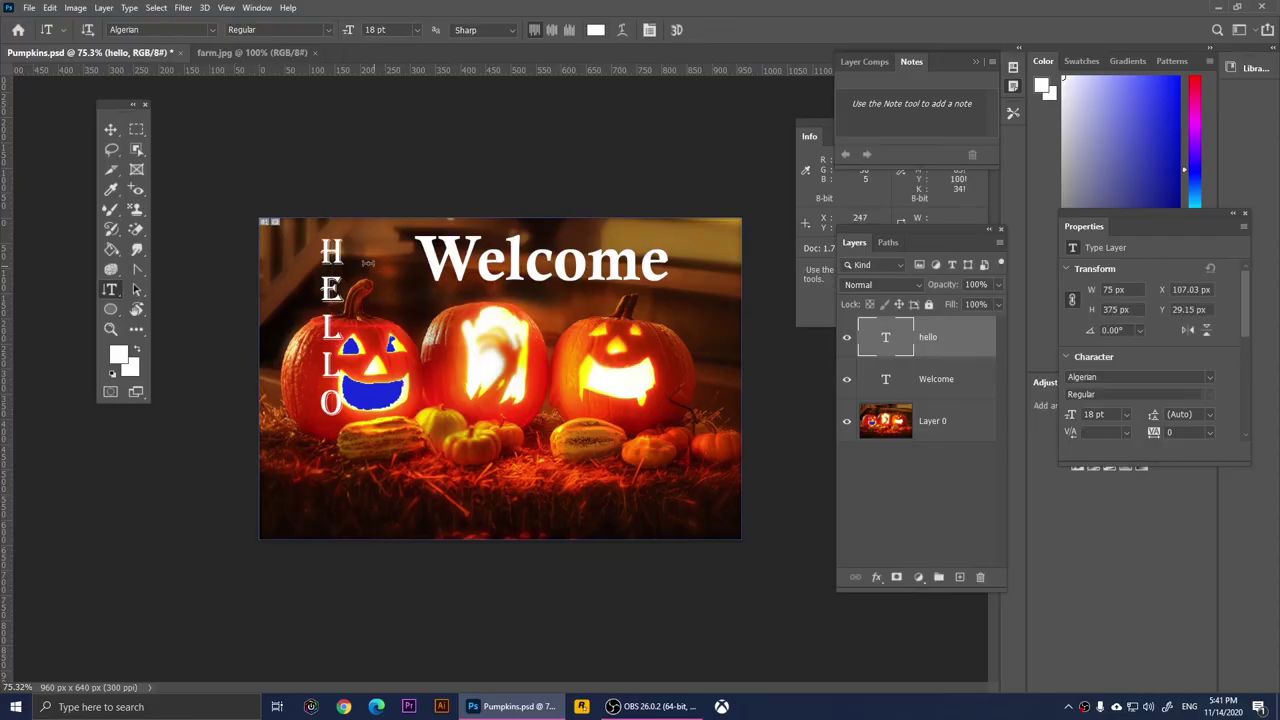
- Create a text-shaped selection reading "HI" over the middle pumpkin with the Vertical Type Mask tool
key("ctrl+plus")
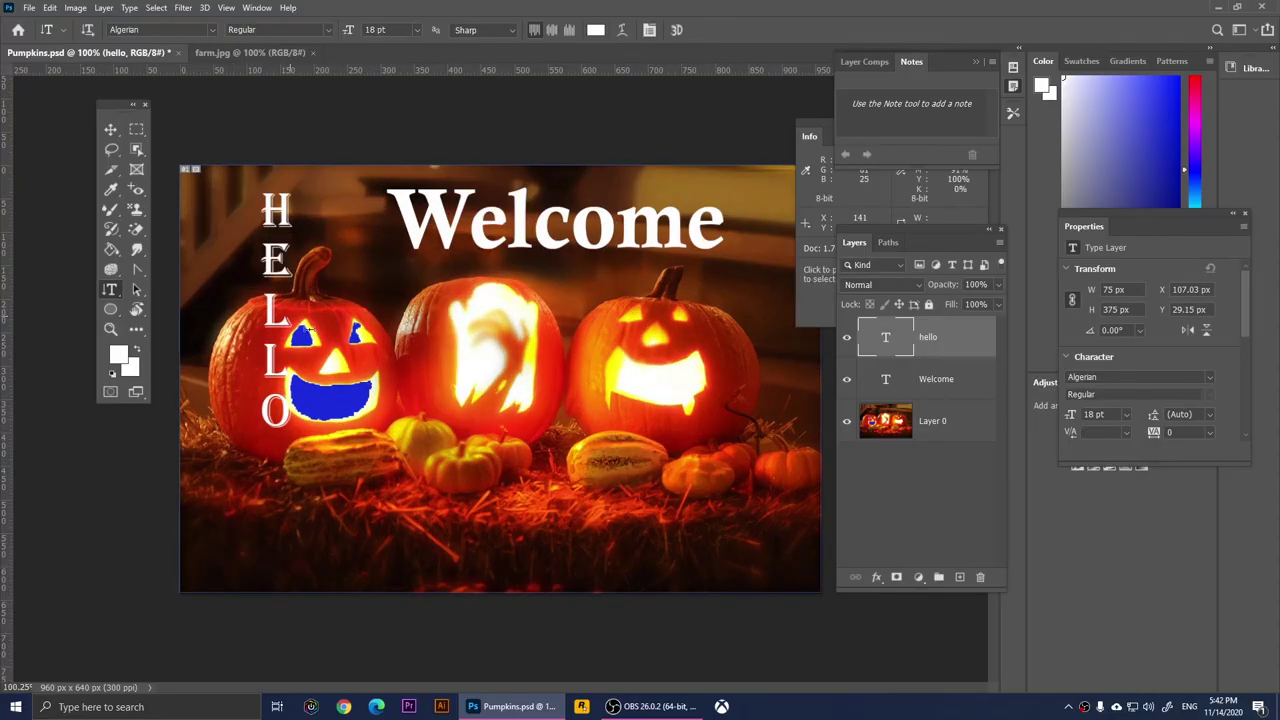
right_click(111, 290)
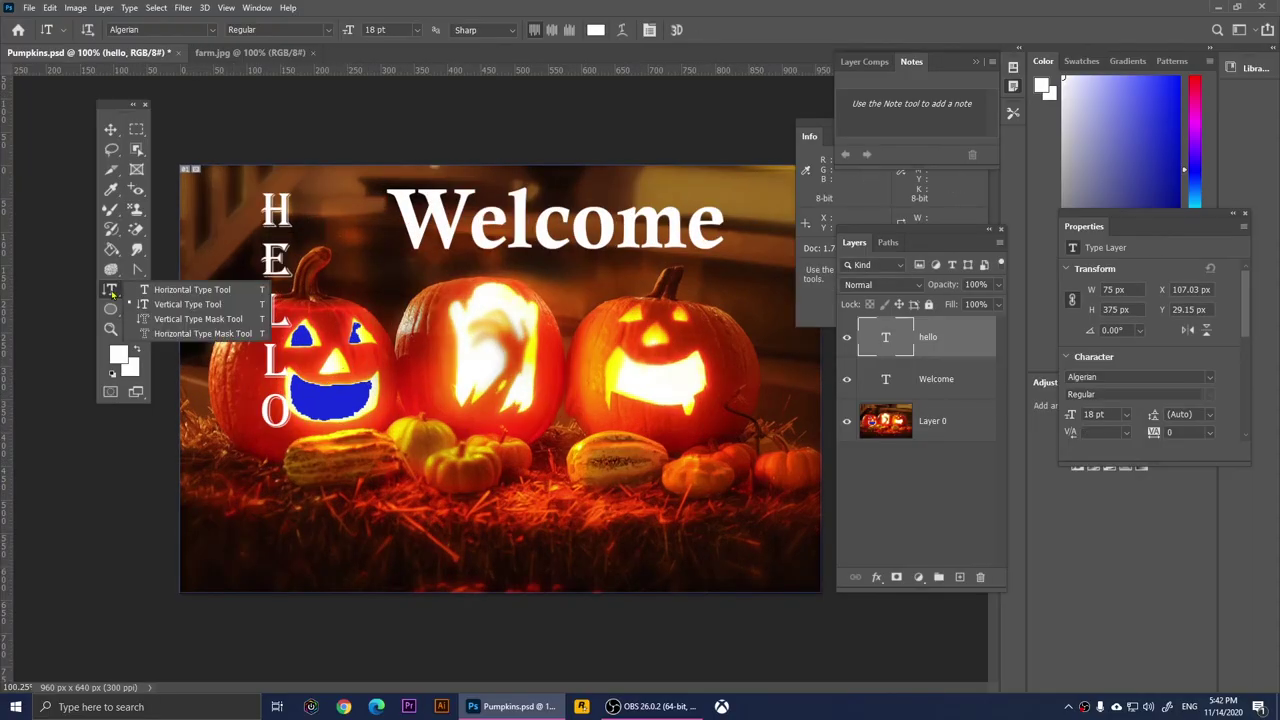
left_click(159, 325)
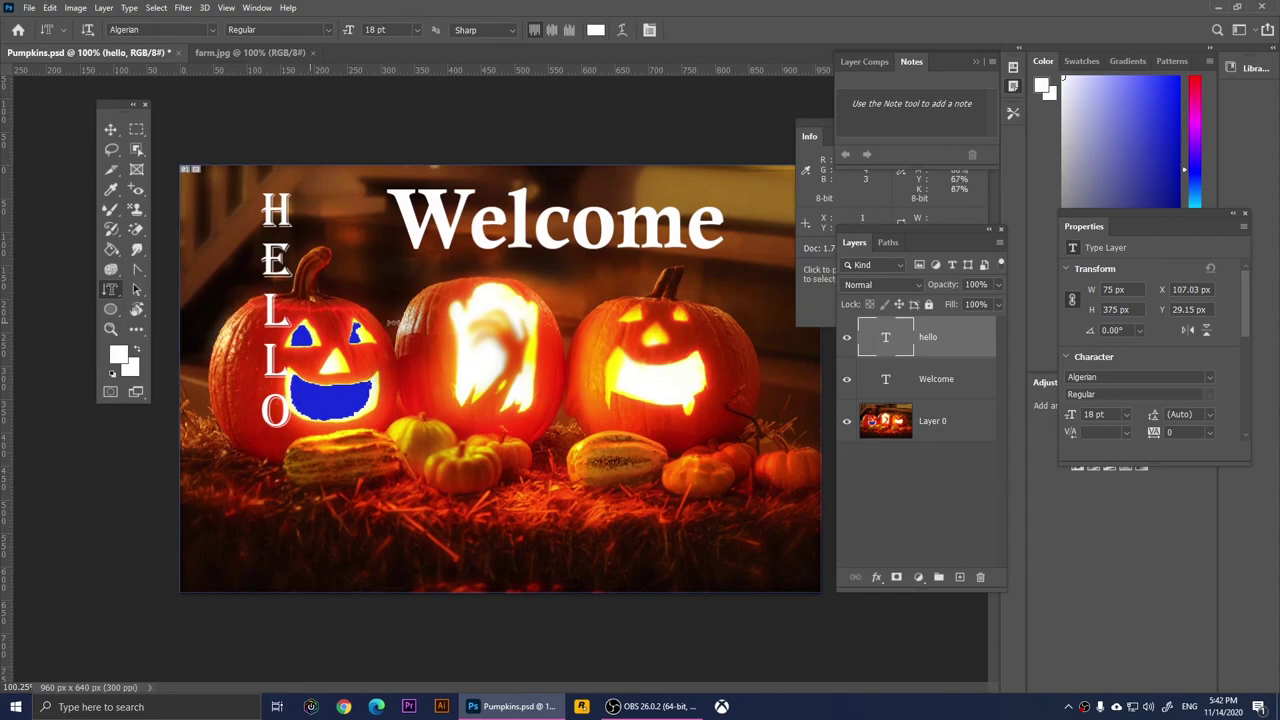
left_click(467, 305)
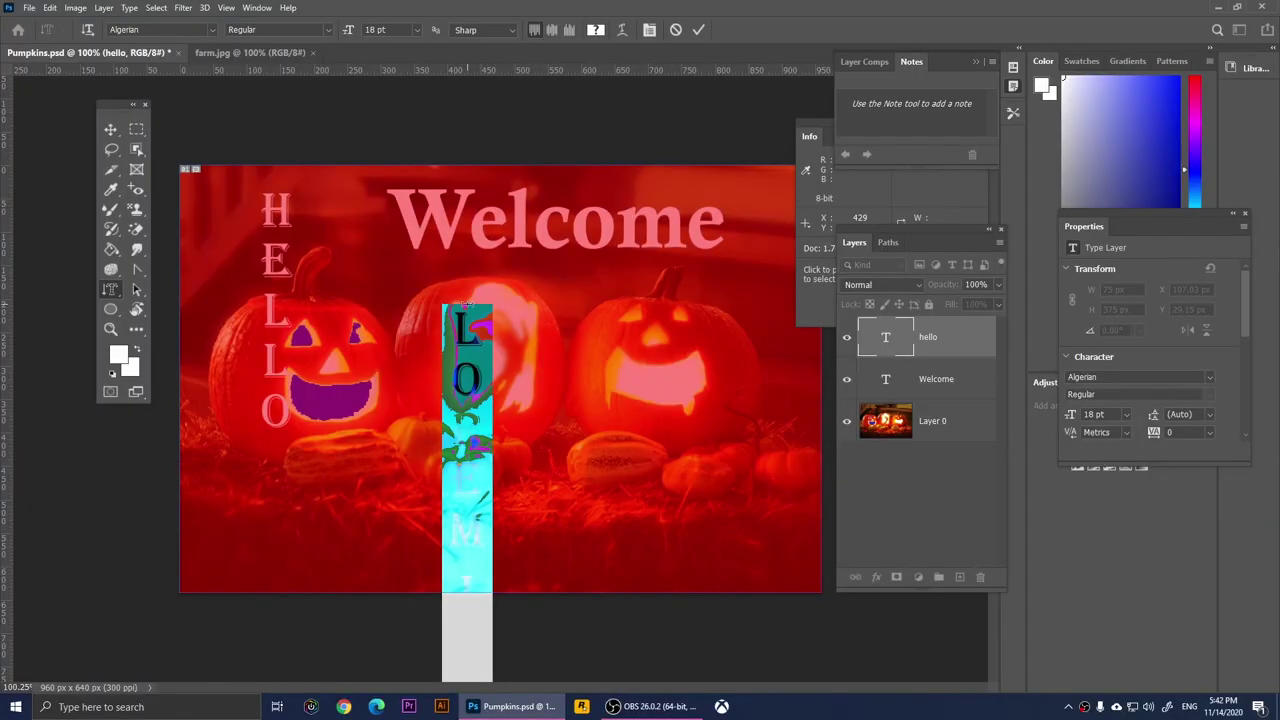
type("HI")
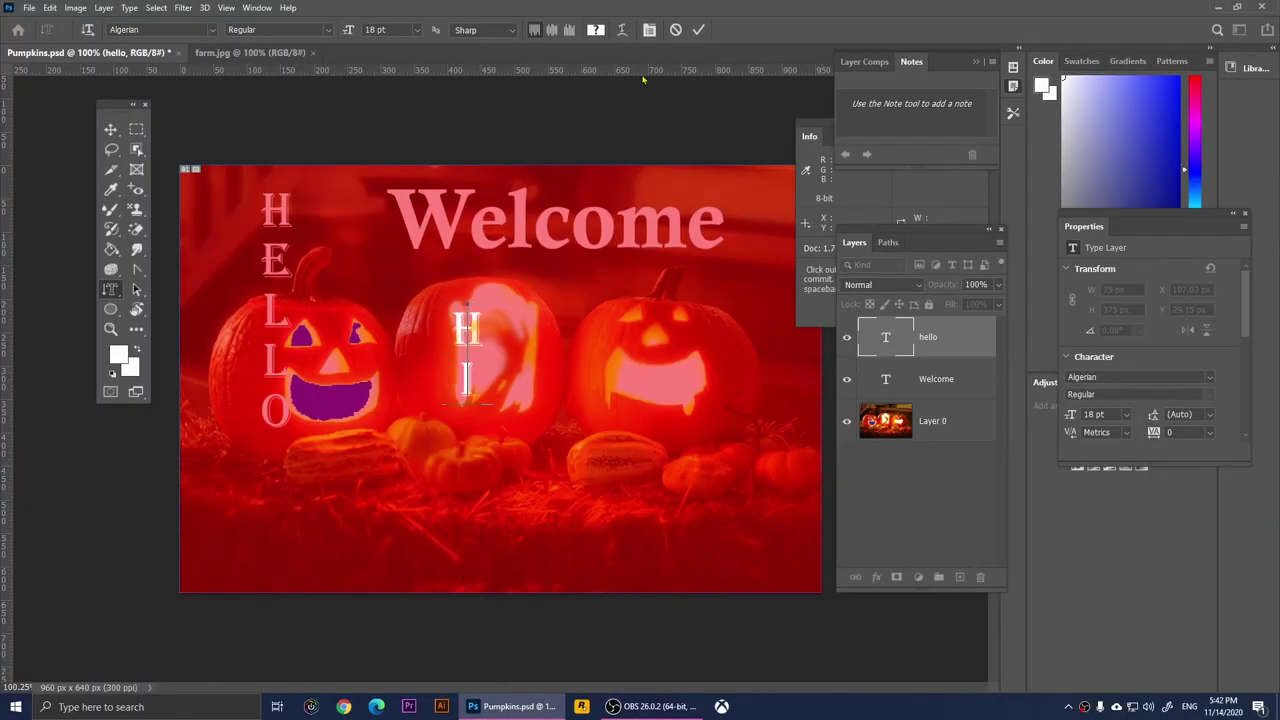
left_click(699, 30)
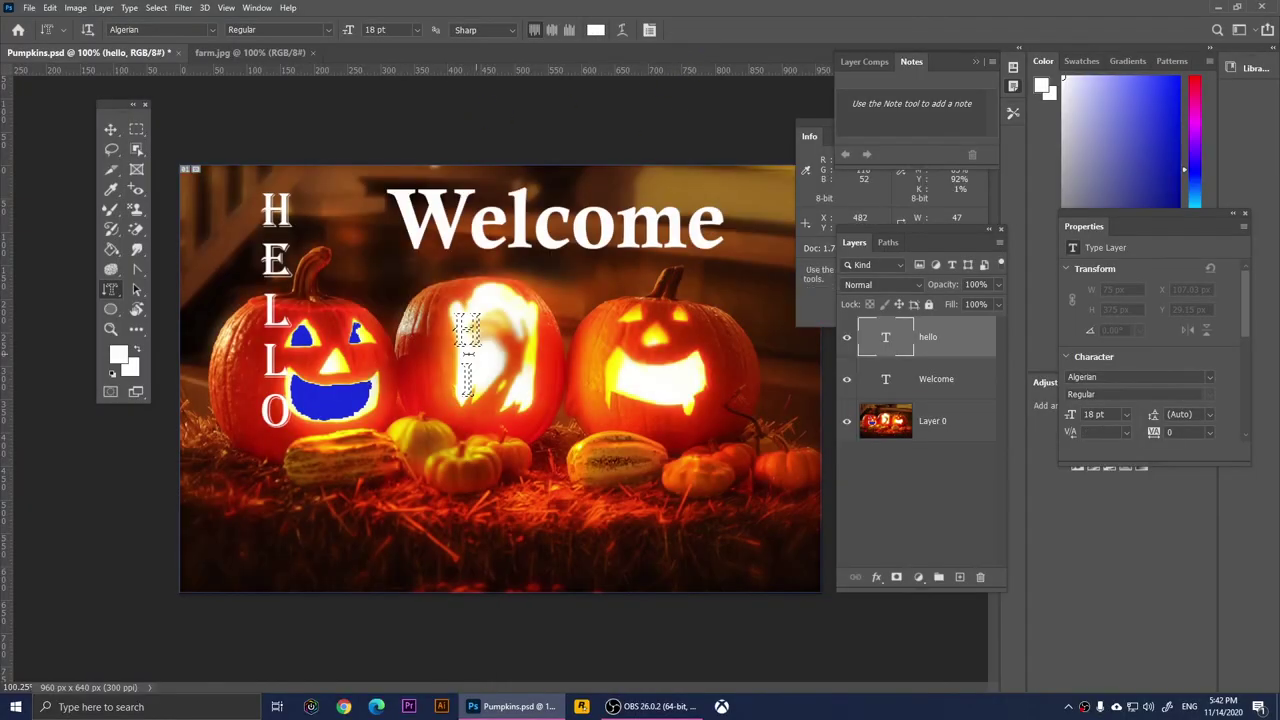
scroll(498, 363, "up", 10)
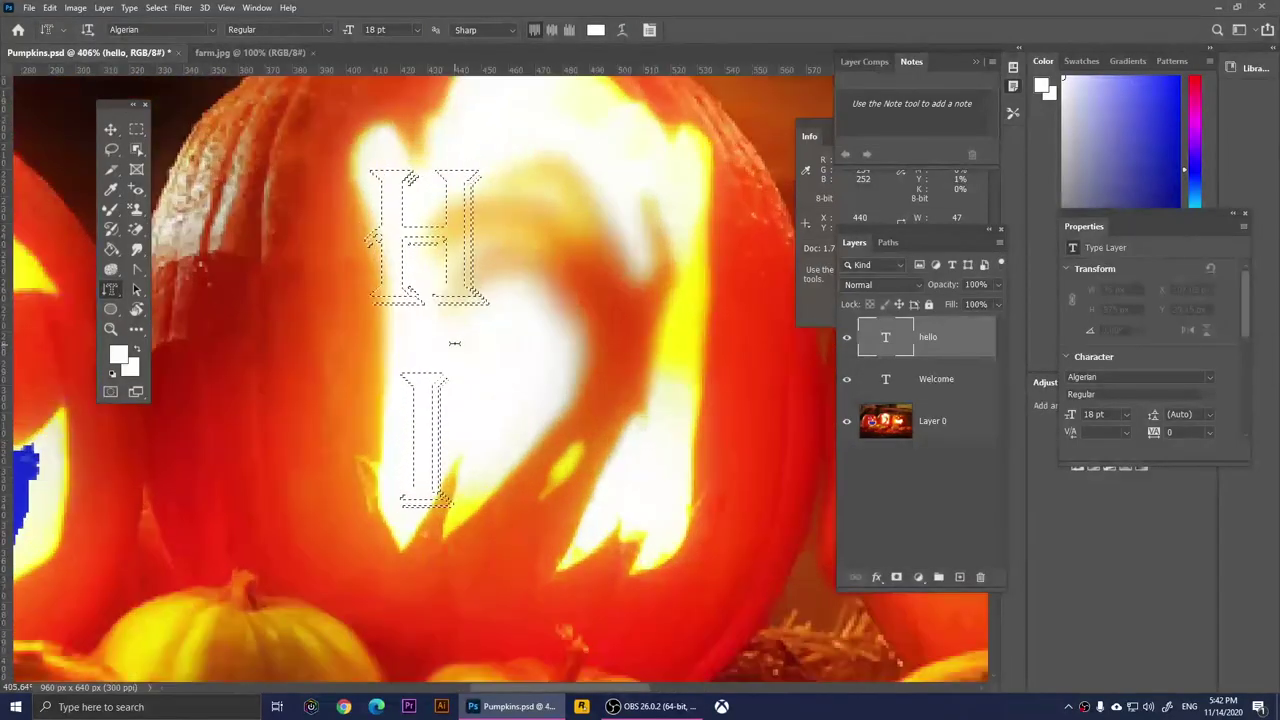
scroll(432, 226, "down", 5)
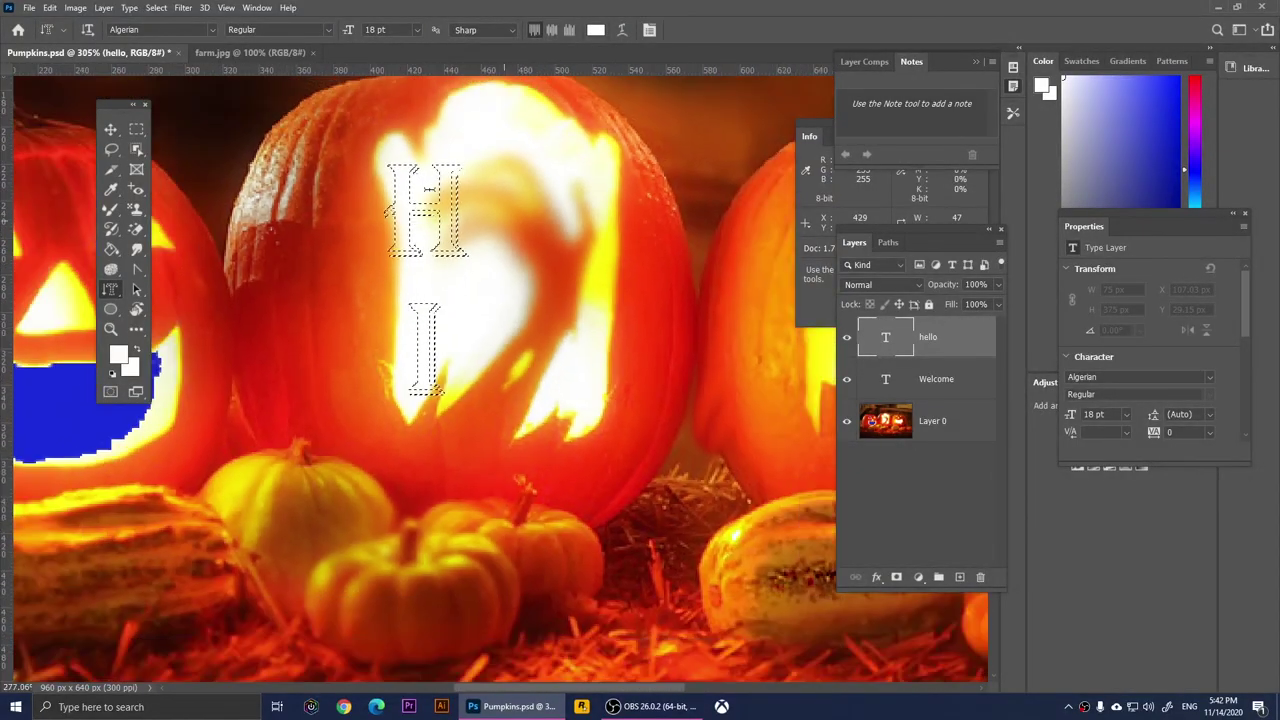
- Add a new empty layer above the "hello" text and set the foreground color to blue #156cfd
key("b")
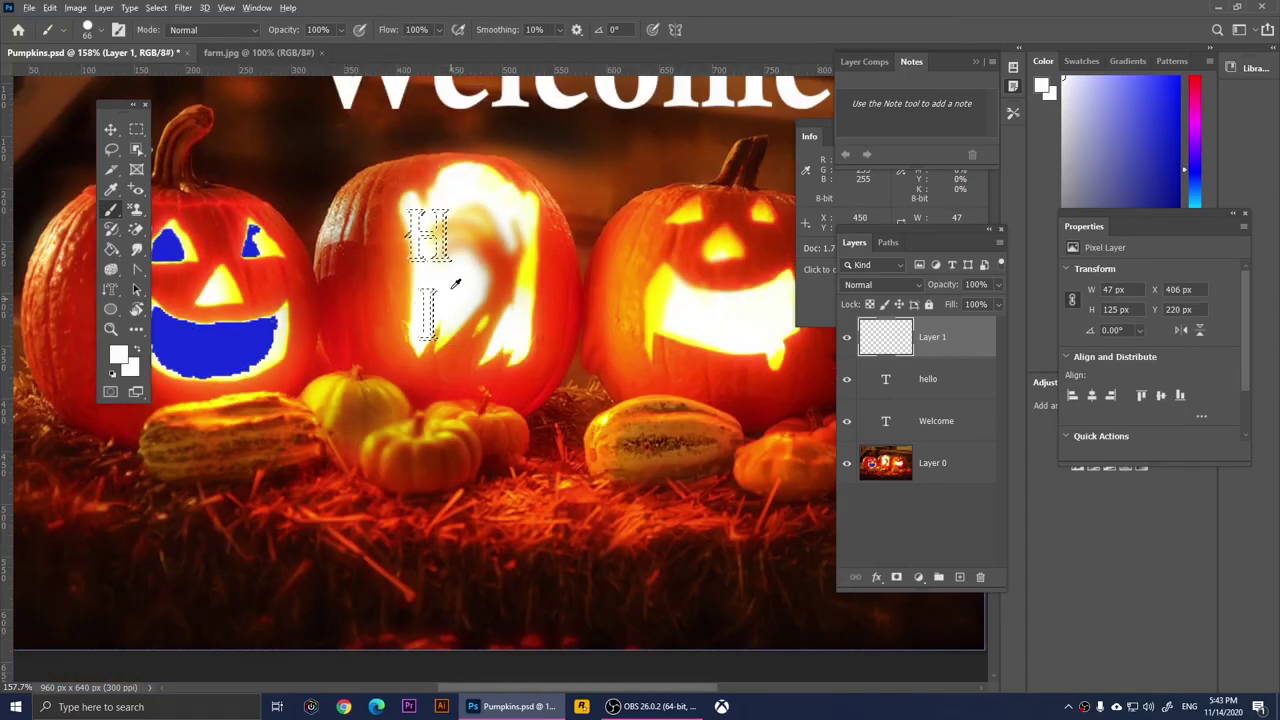
scroll(451, 257, "up", 4)
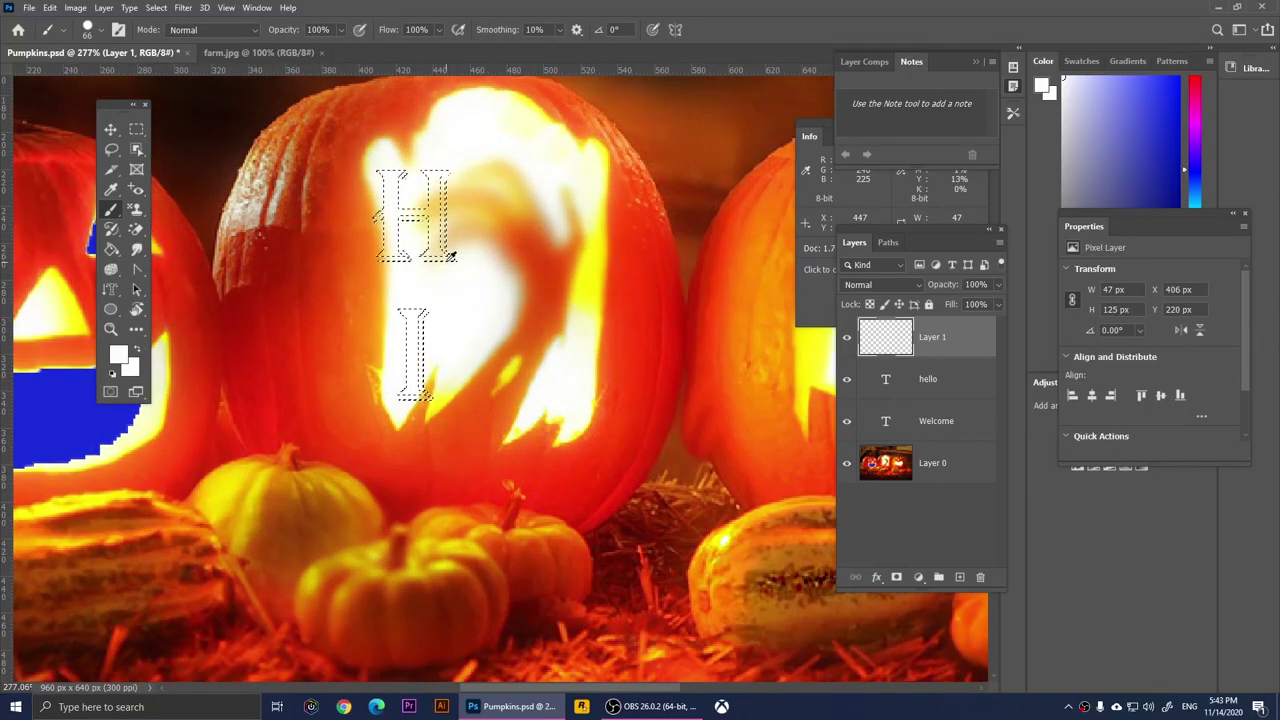
scroll(451, 257, "up", 2)
left_click(116, 355)
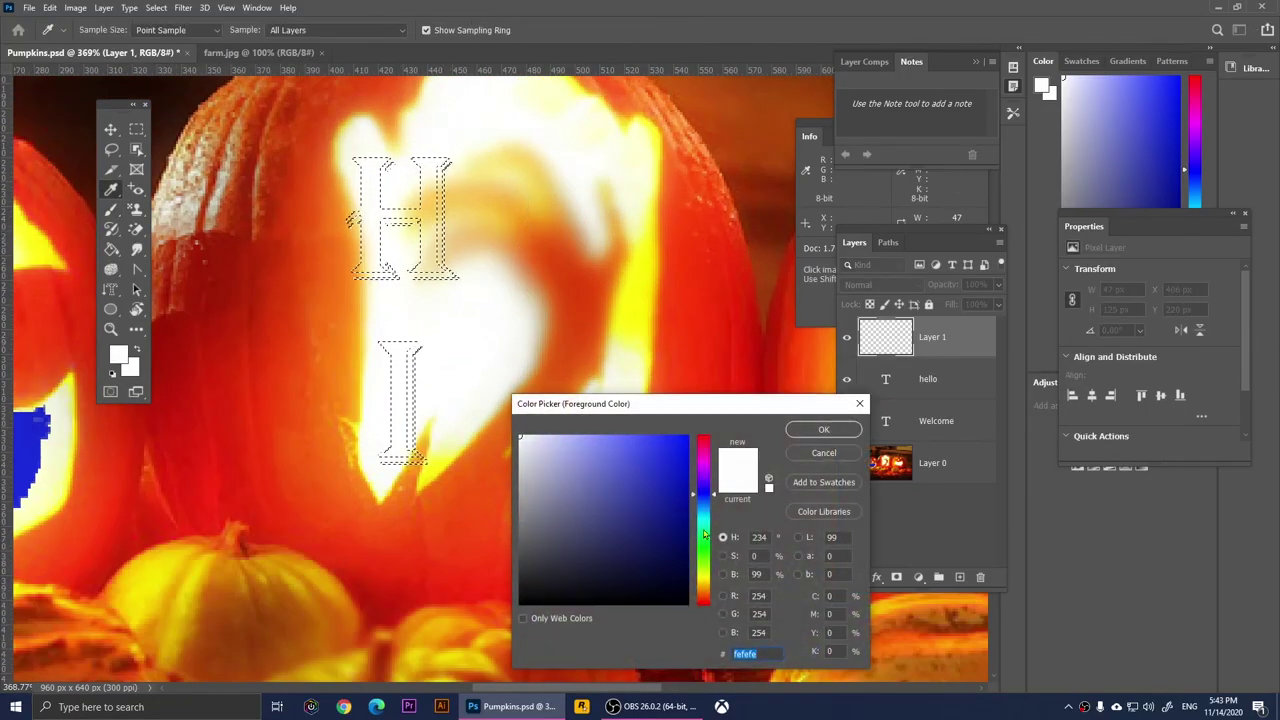
left_click_drag(704, 535, 706, 502)
left_click(675, 437)
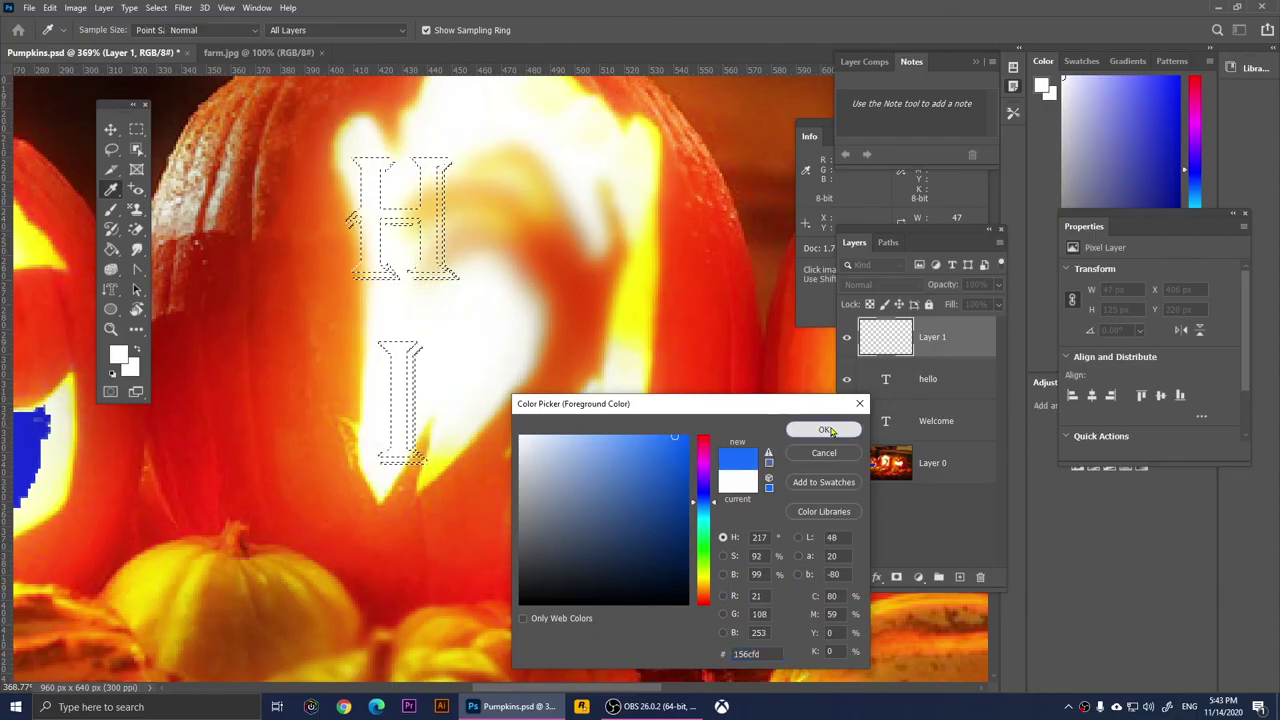
left_click(826, 430)
- Brush blue inside part of the "HI" selection on Layer 1, then delete that layer
key("b")
mouse_move(423, 286)
left_mouse_down()
mouse_move(400, 280)
mouse_move(394, 314)
left_mouse_up()
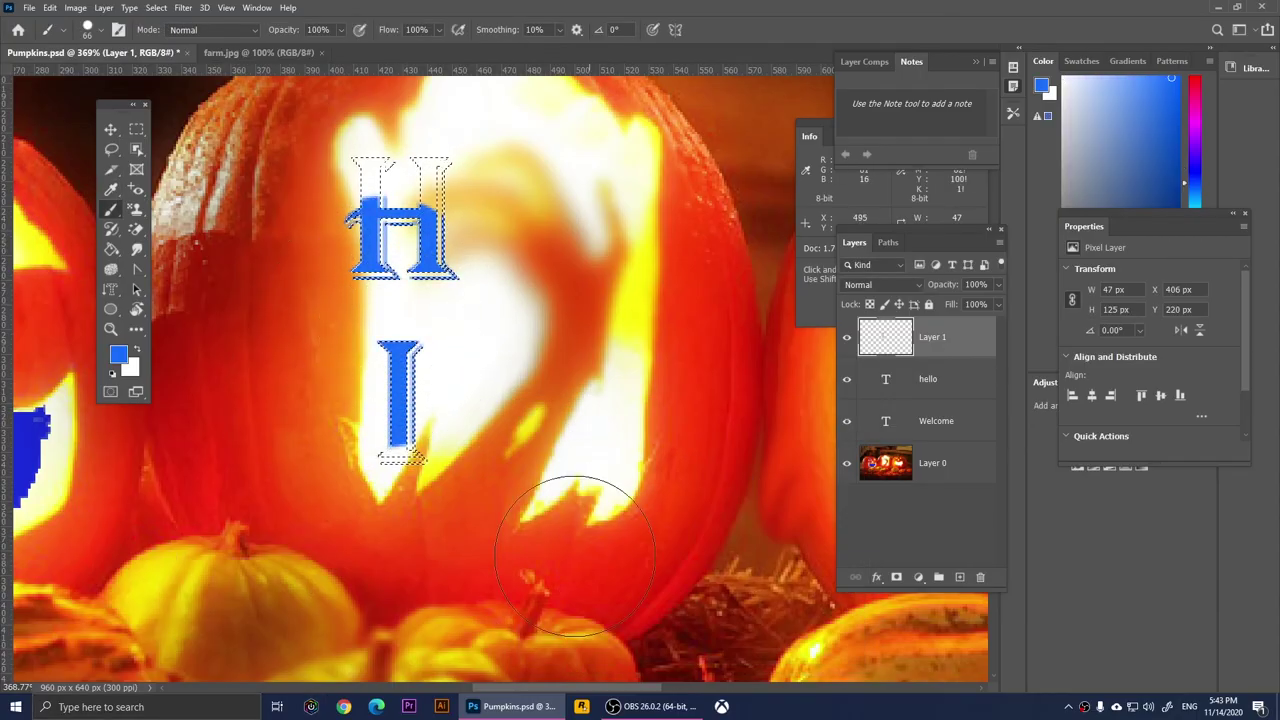
scroll(395, 420, "down", 4)
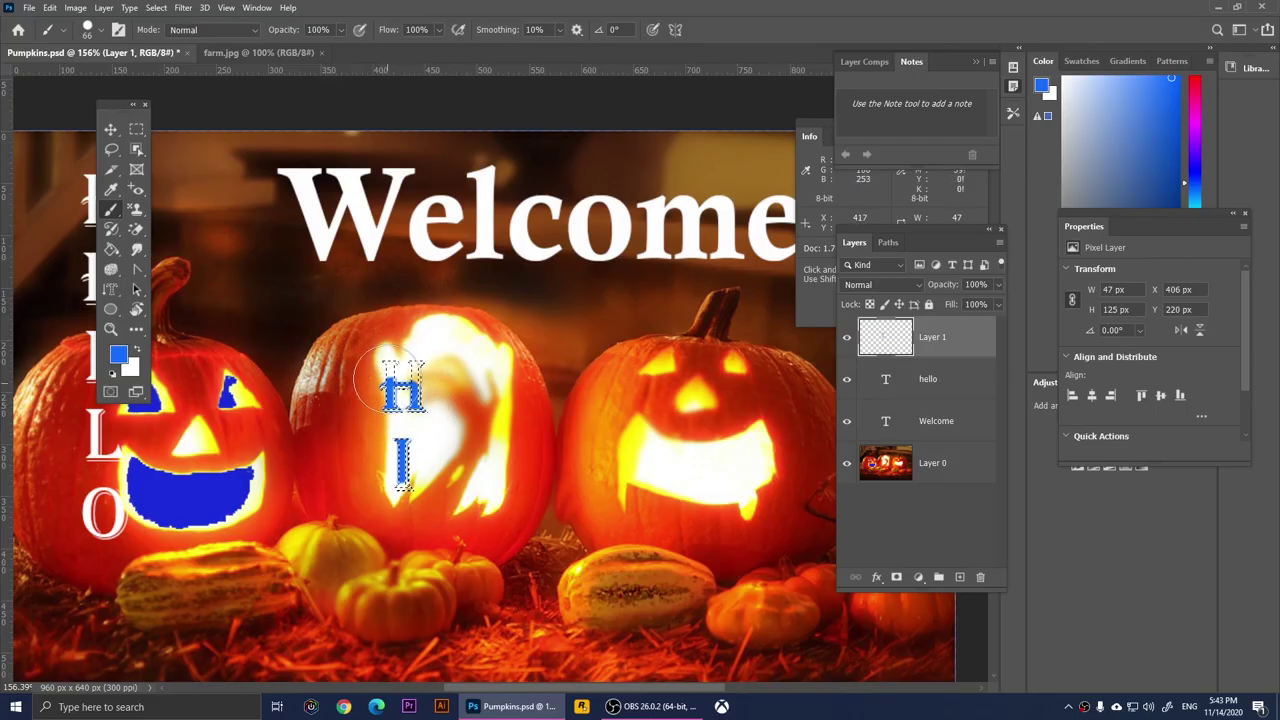
scroll(420, 456, "down", 2)
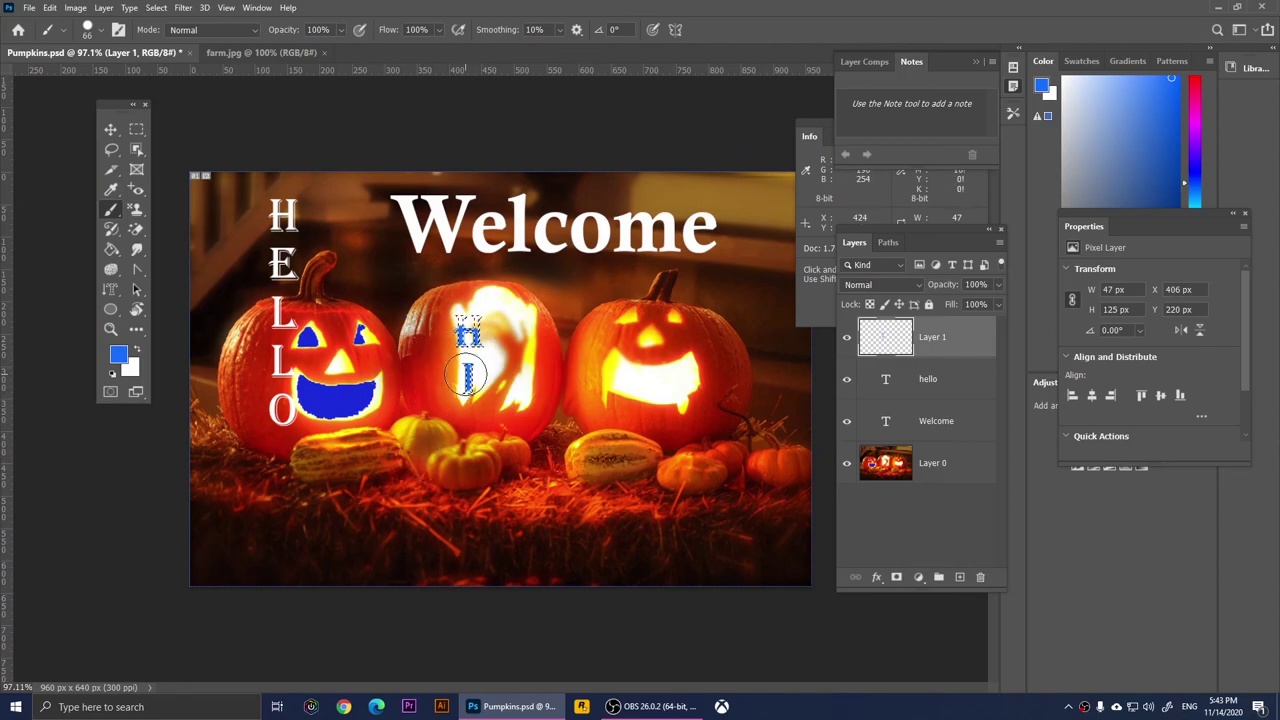
key("Delete")
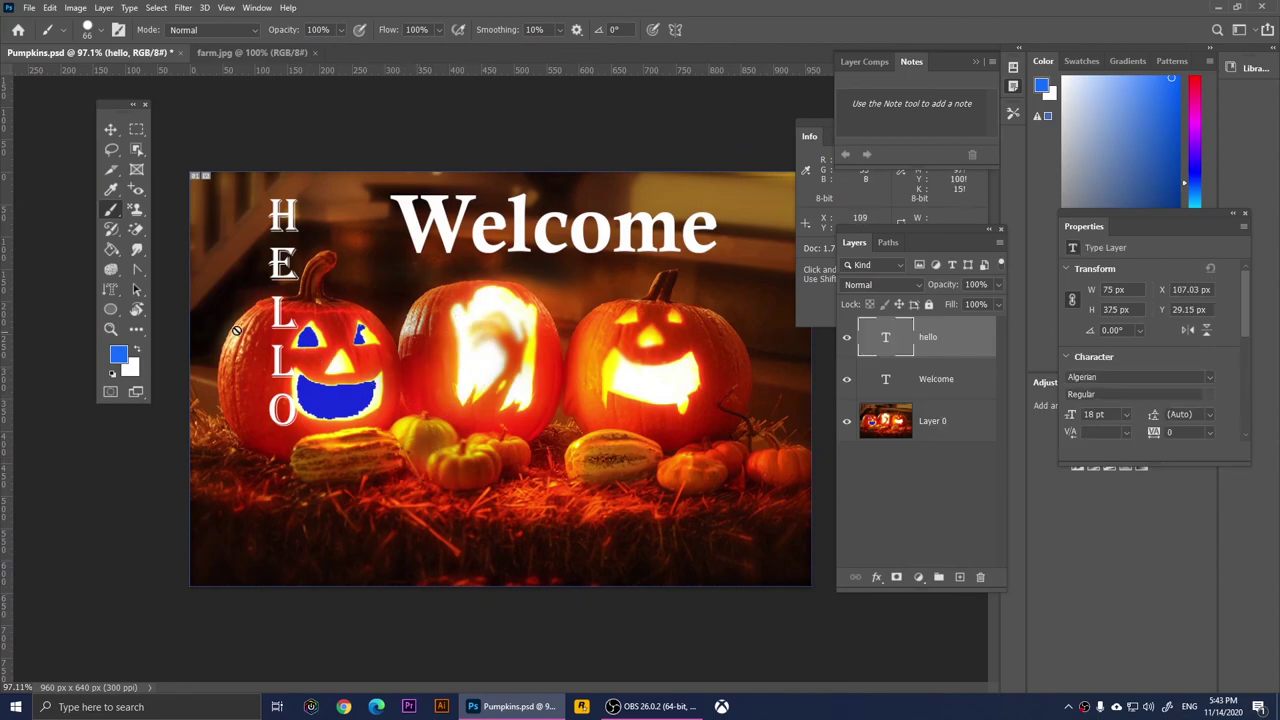
- Create a text-shaped selection reading "WELCOME" across the middle pumpkin with the Horizontal Type Mask tool, then deselect it
left_click(108, 292)
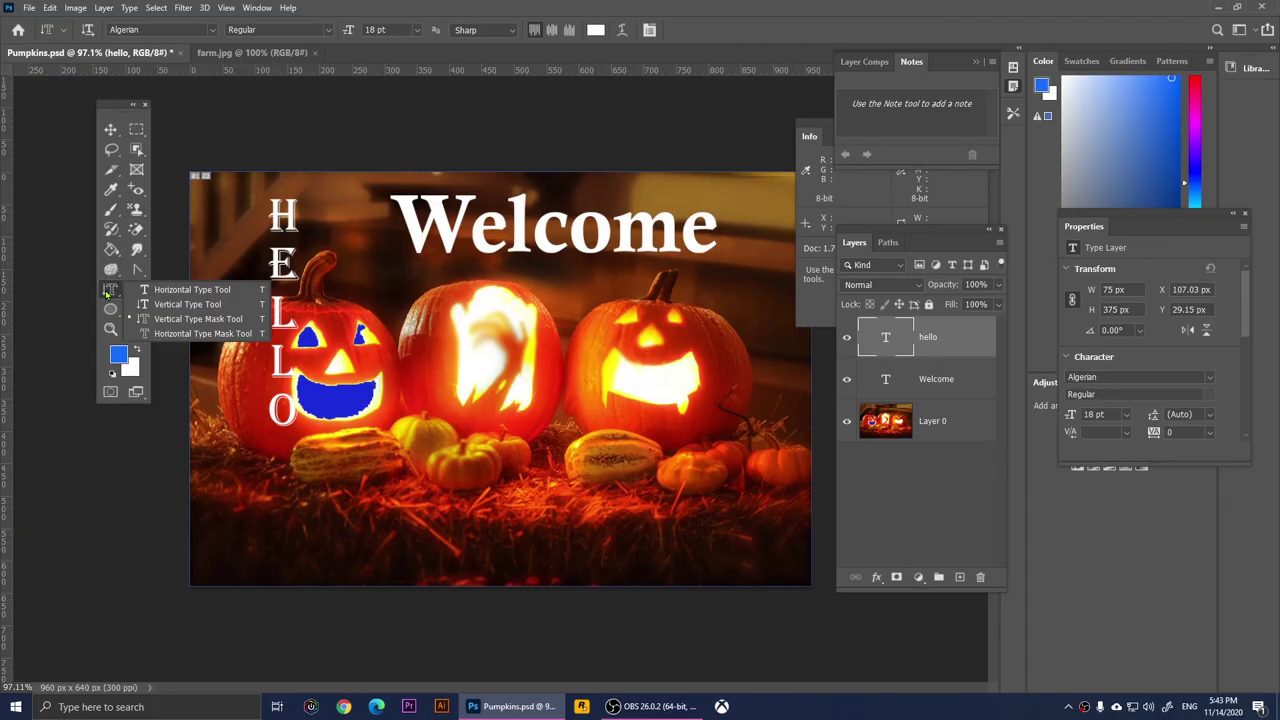
left_click(205, 335)
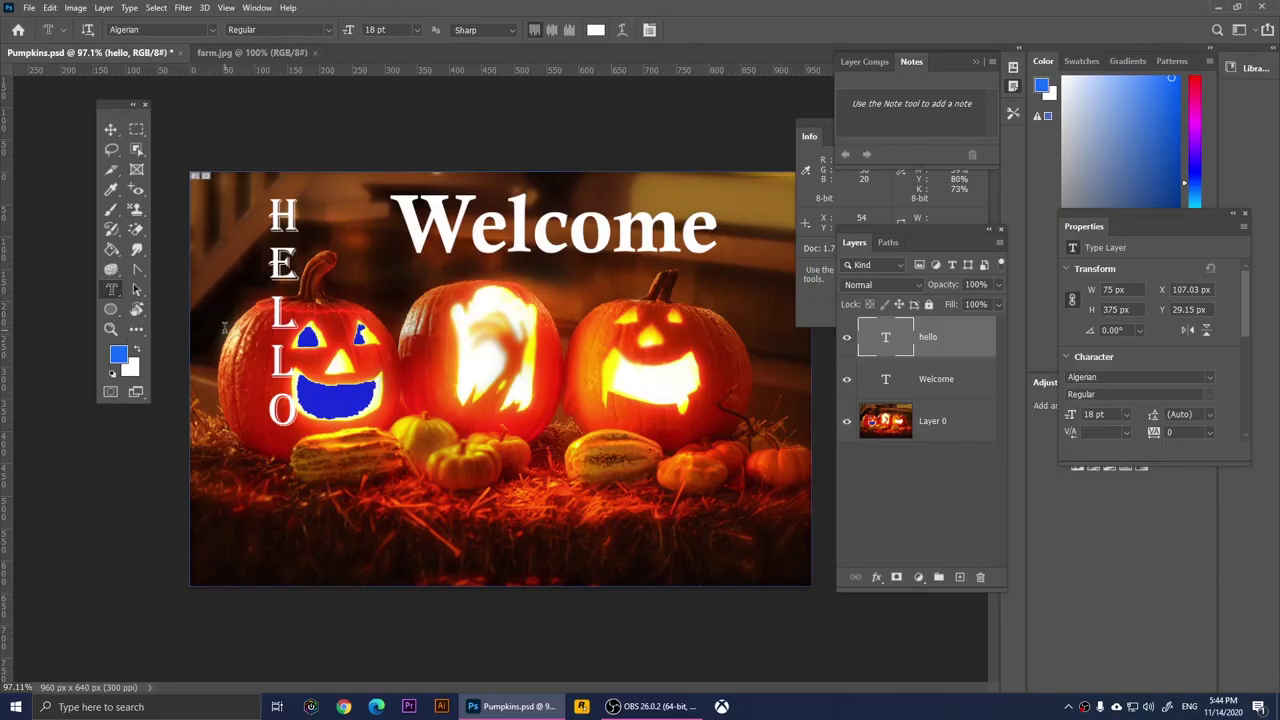
left_click(402, 315)
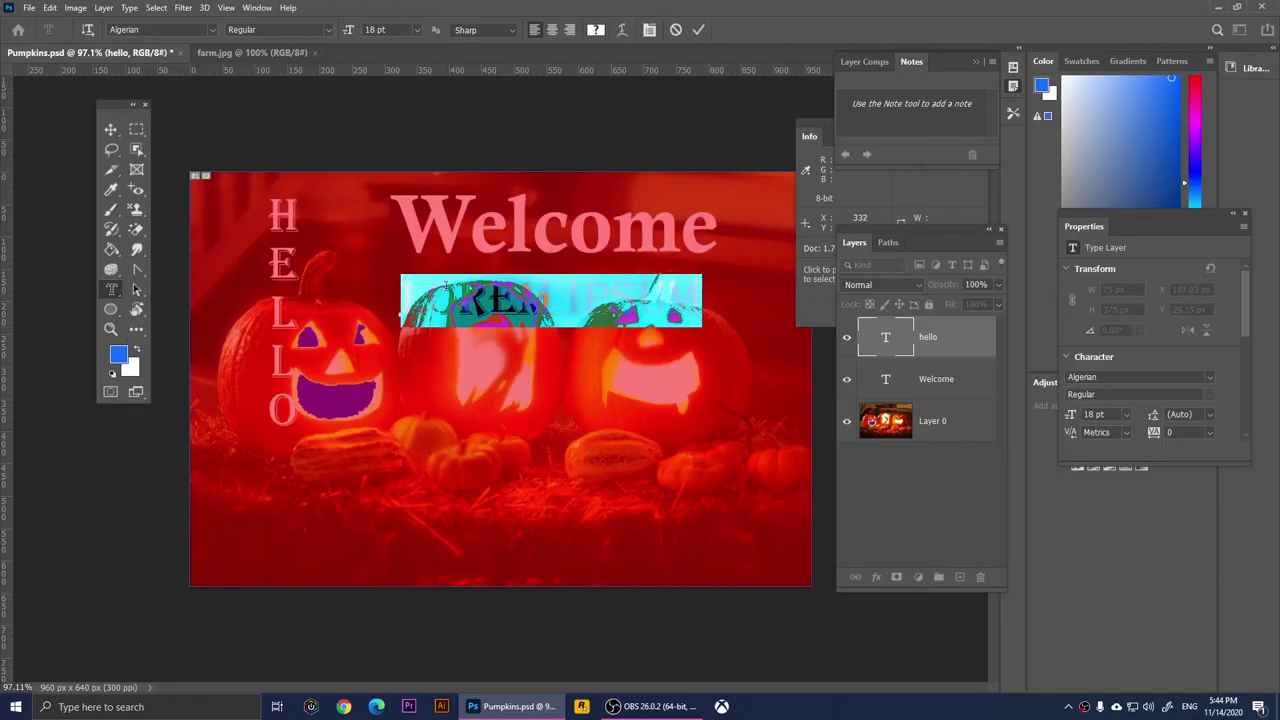
type("WELCOME")
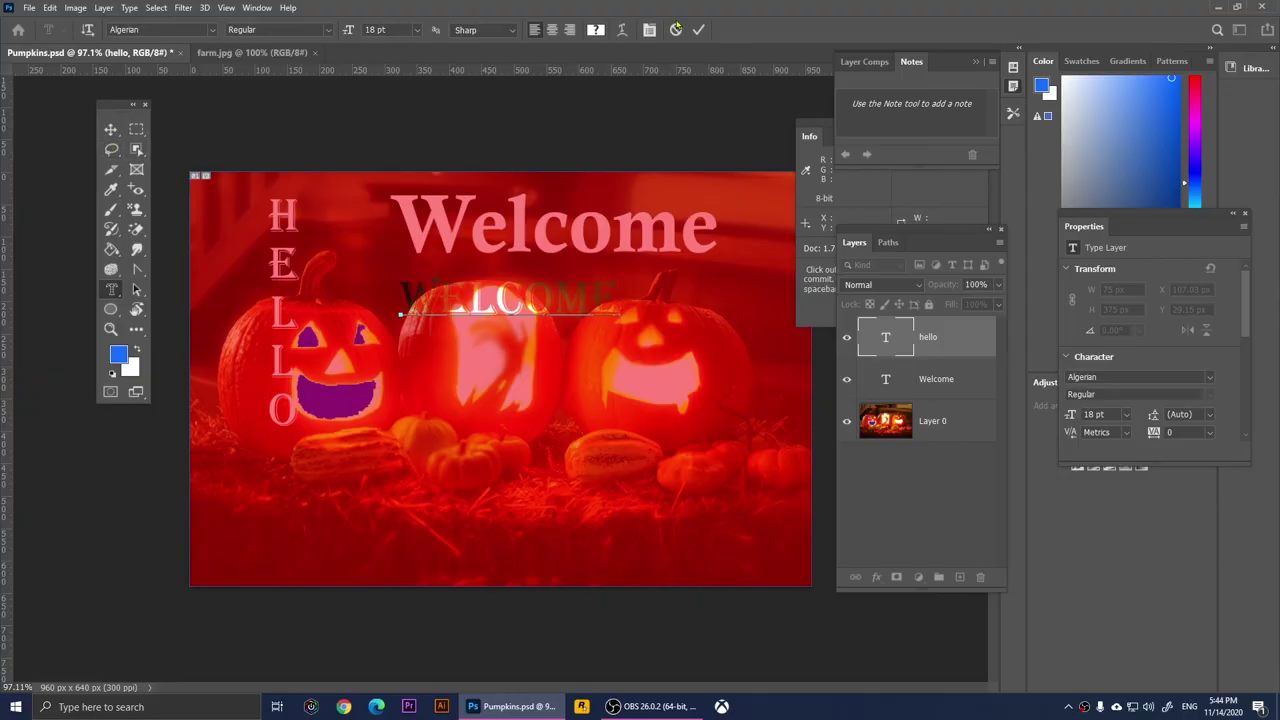
left_click(698, 29)
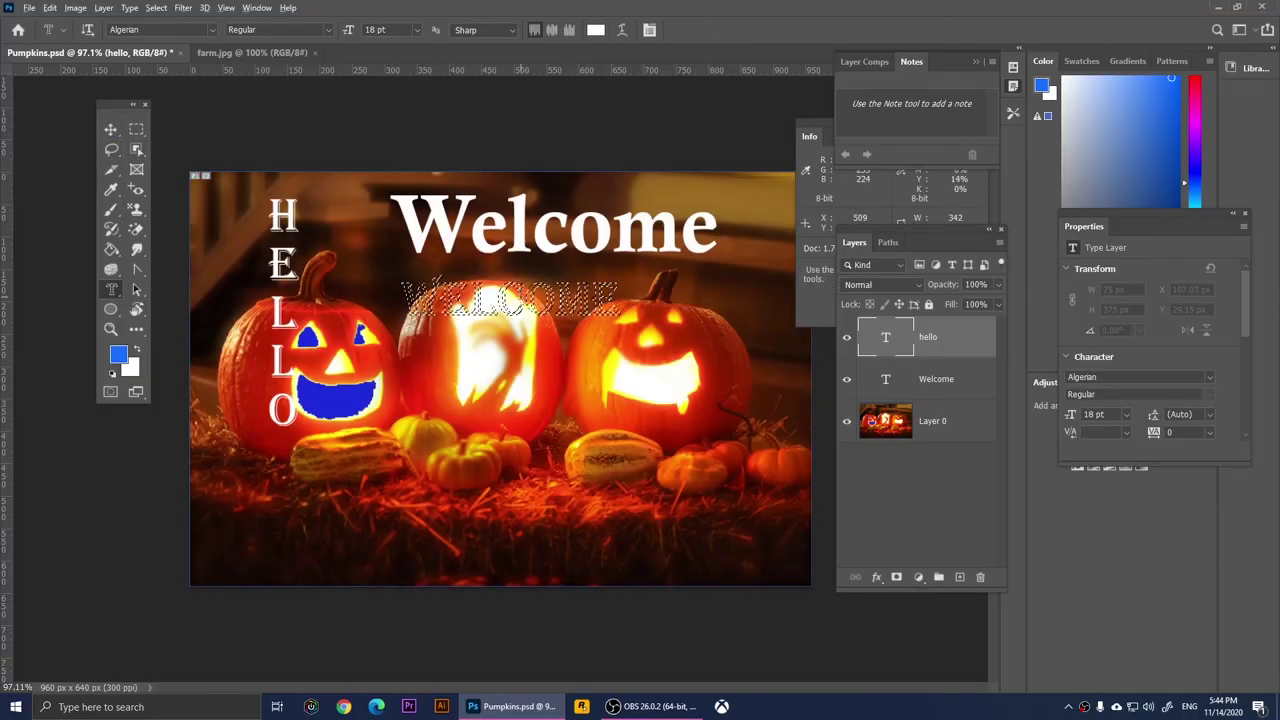
scroll(500, 362, "up", 3)
scroll(418, 258, "up", 5)
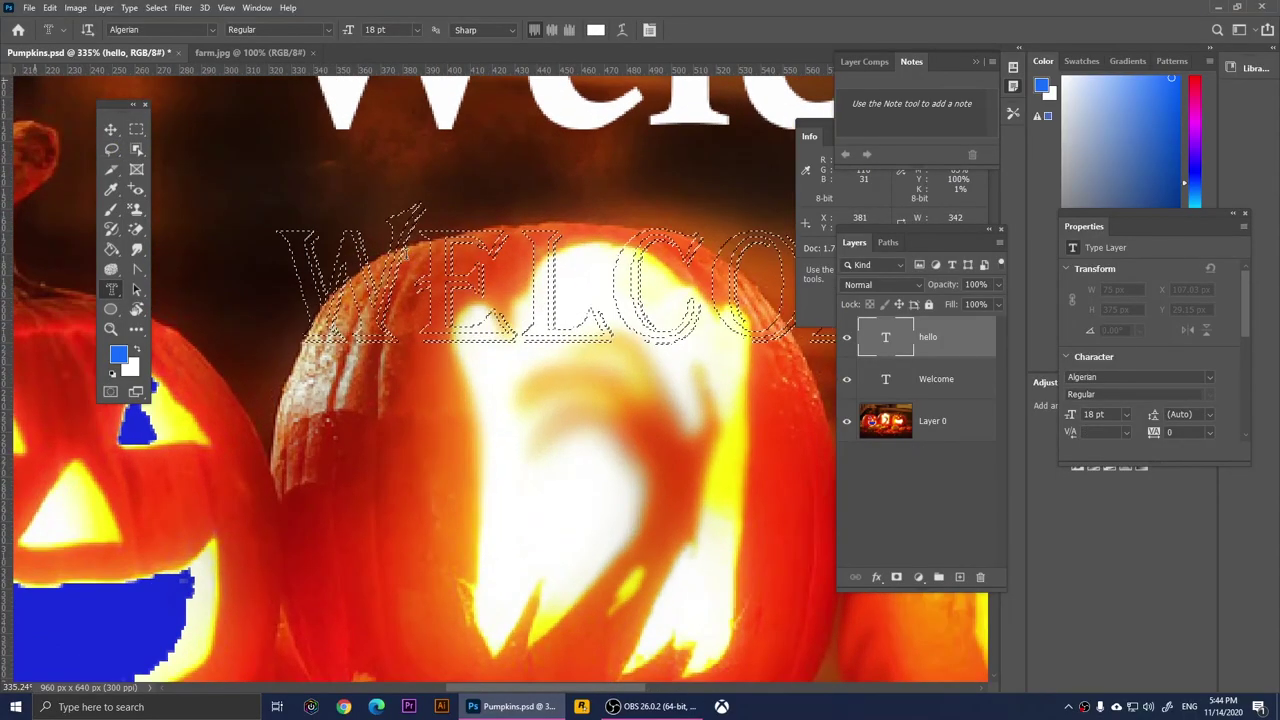
scroll(405, 255, "up", 2)
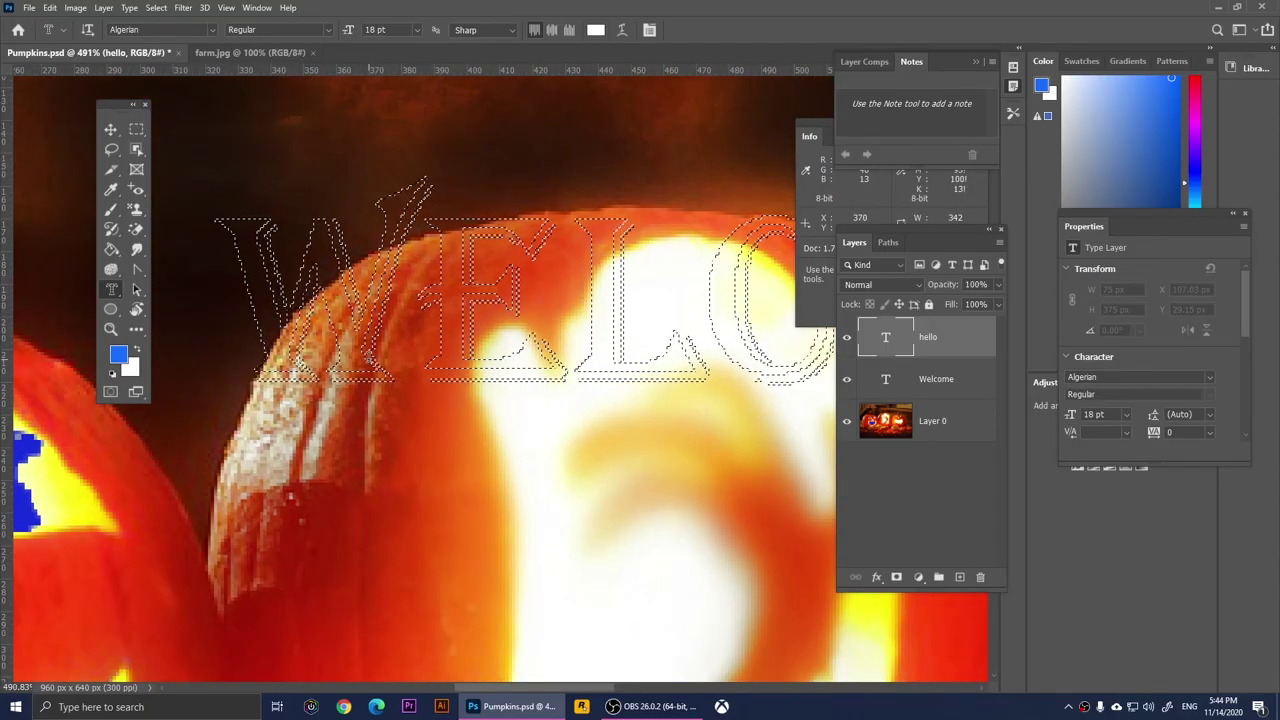
scroll(318, 340, "down", 5)
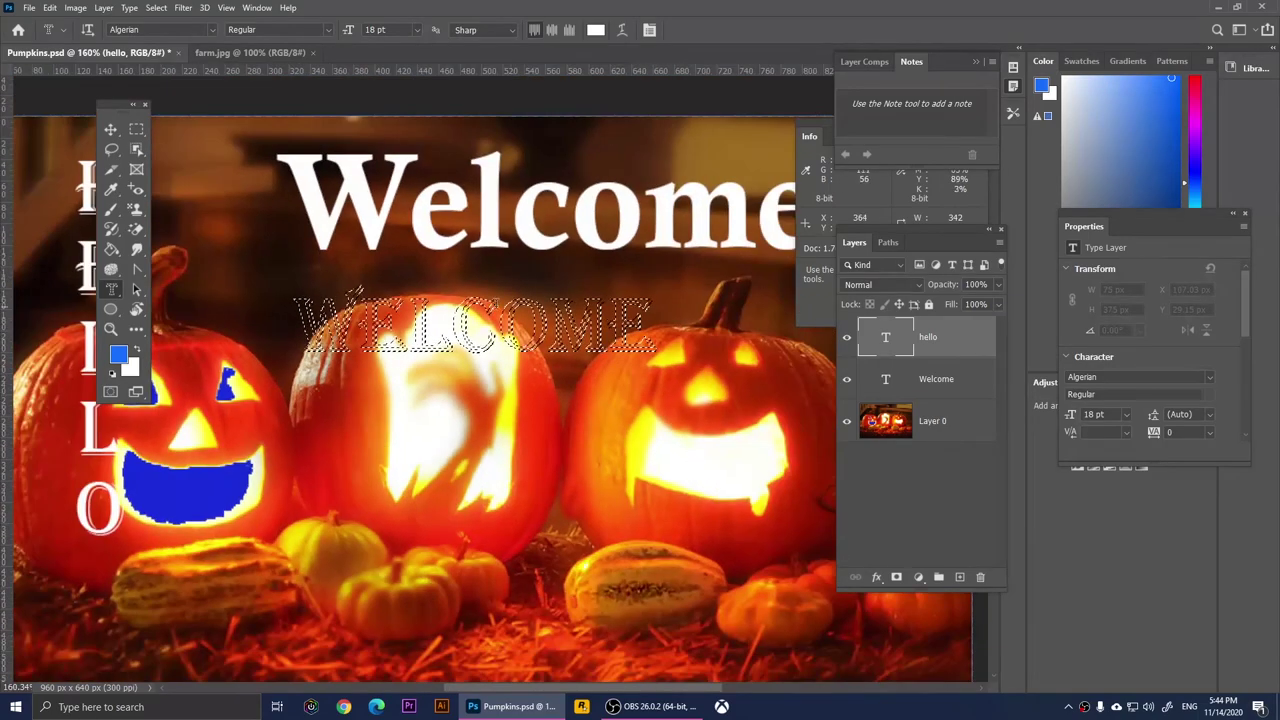
key("ctrl+d")
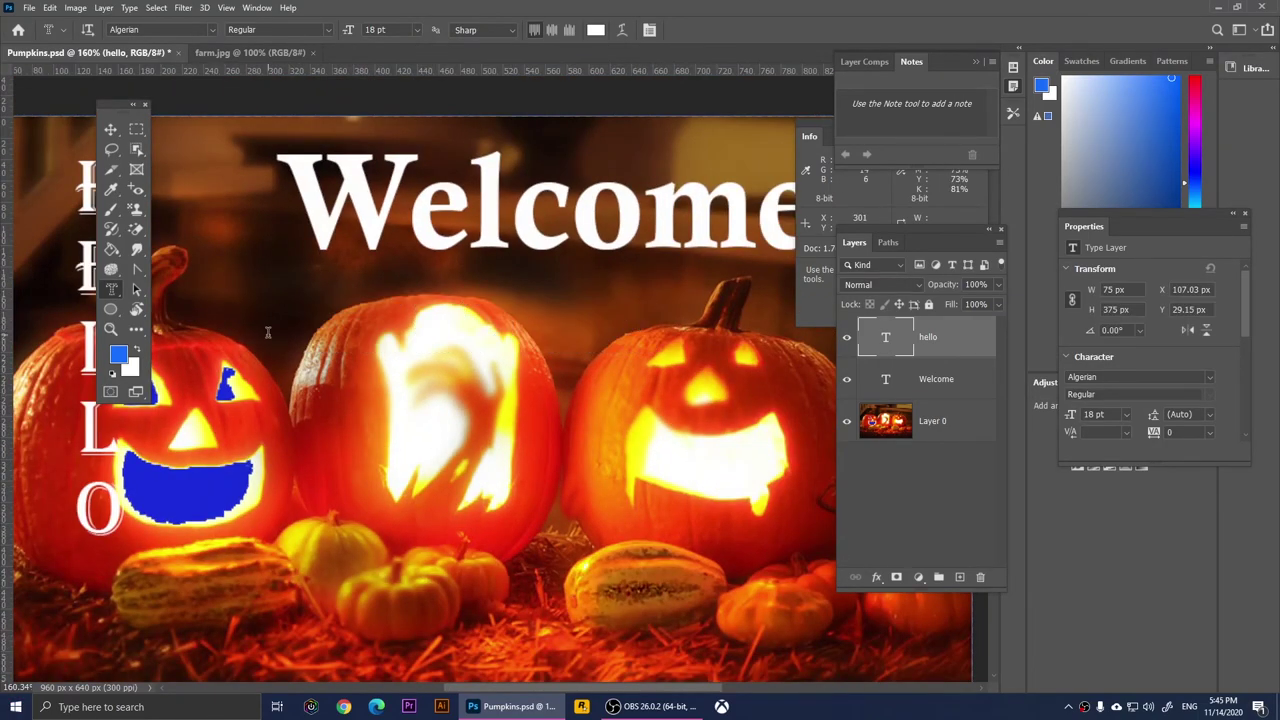
- Draw a blue-filled ellipse about 289 by 248 px over the middle pumpkin
left_click(137, 289)
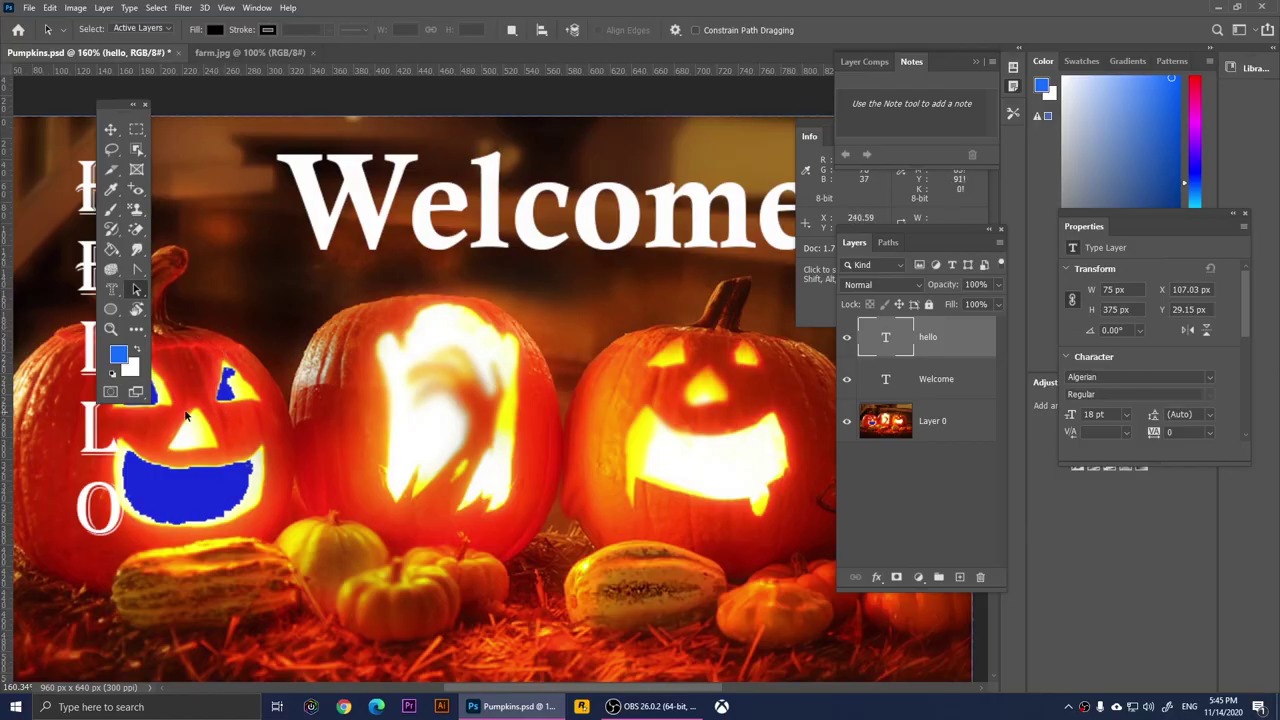
left_click(111, 309)
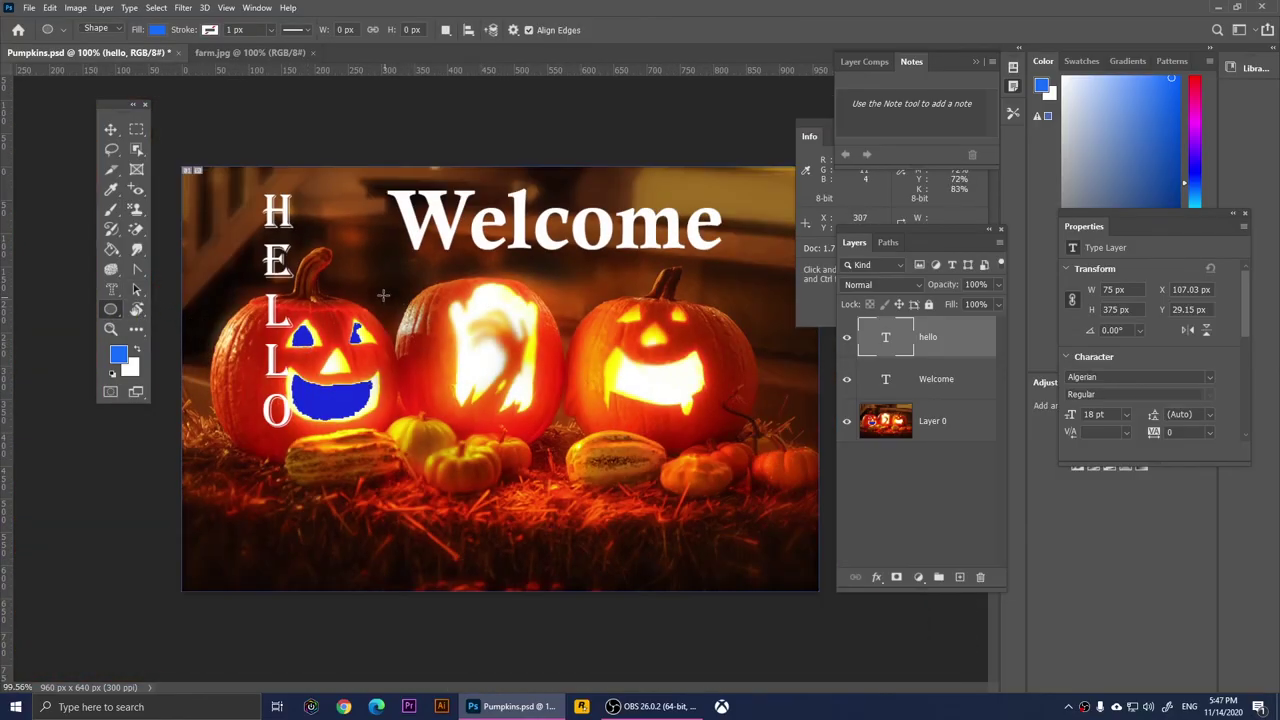
left_click_drag(383, 283, 573, 447)
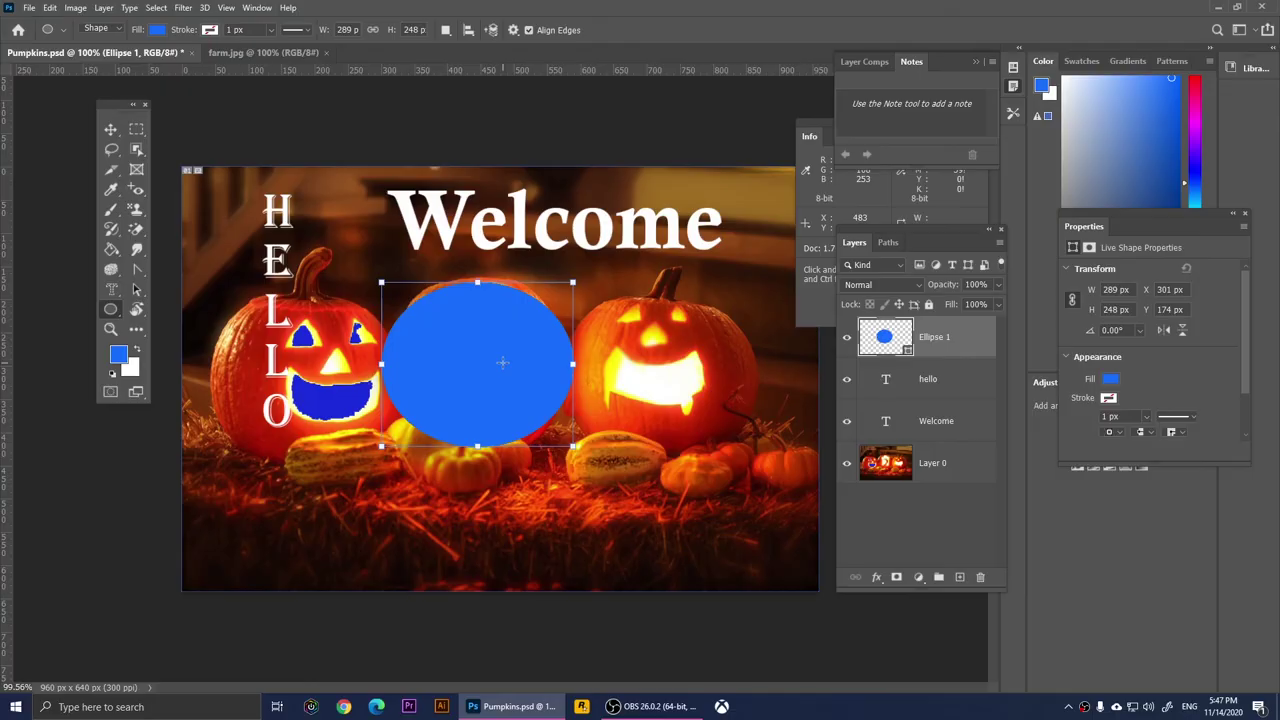
- Draw a blue-filled rectangle about 237 by 186 px over the rightmost pumpkin with the Rectangle tool, then undo it
left_click(109, 311)
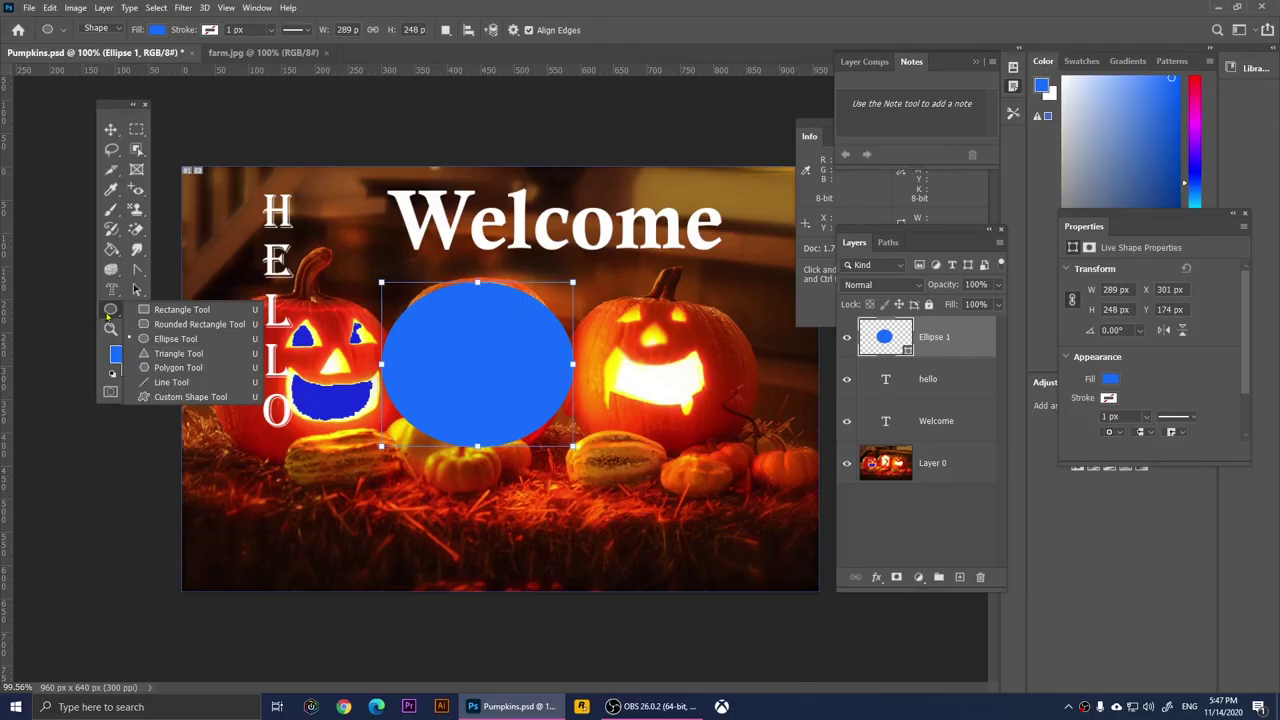
left_click(163, 312)
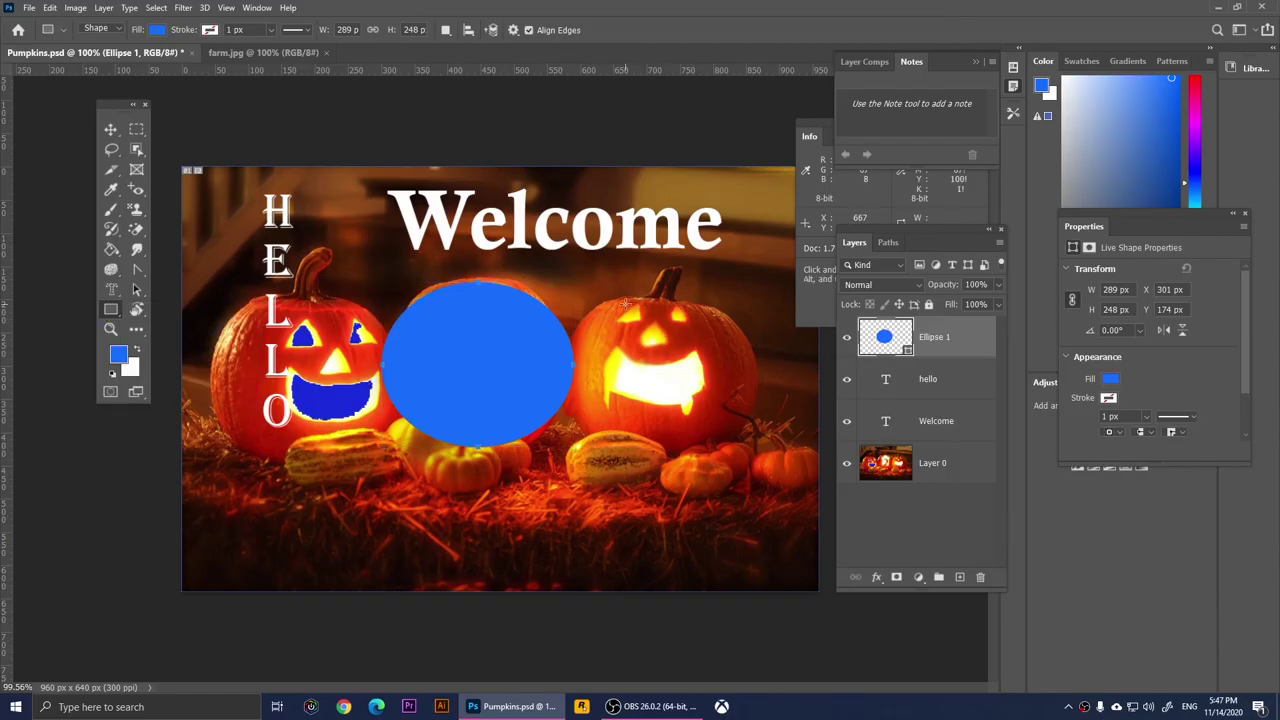
left_click_drag(625, 304, 780, 425)
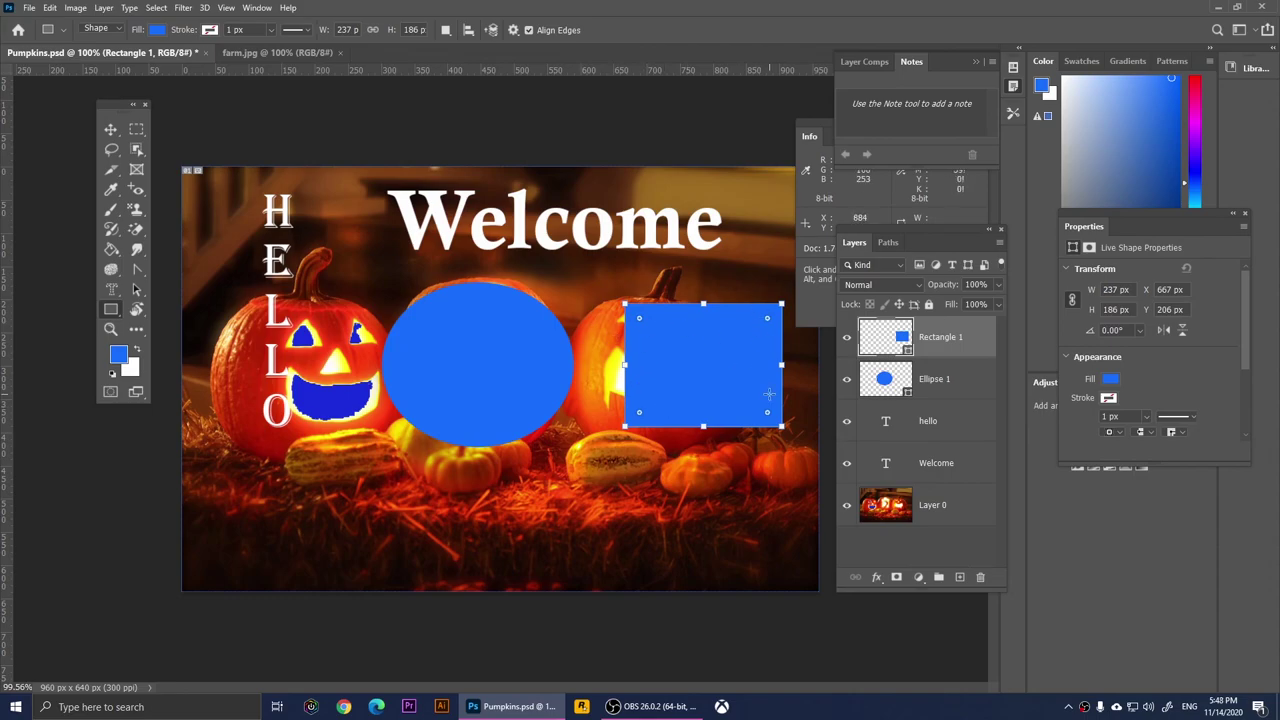
right_click(112, 312)
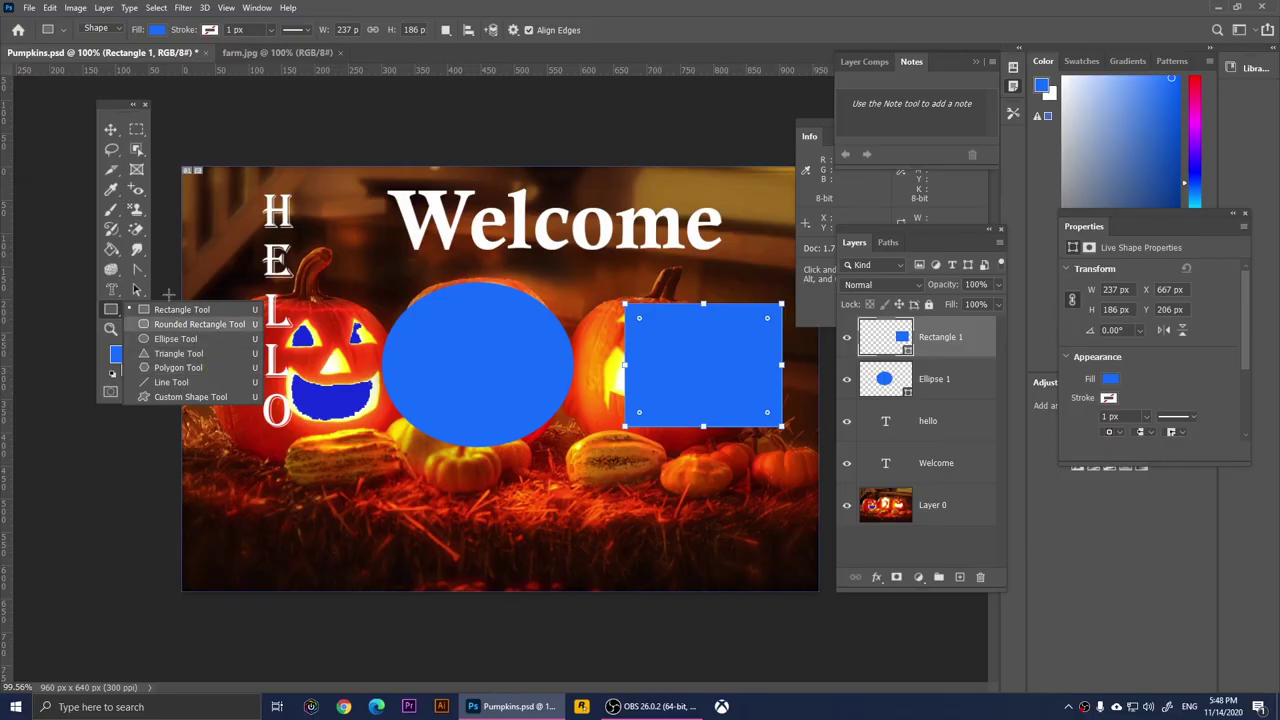
key("ctrl+z")
key("ctrl+z")
- Resize the blue ellipse to about 265 by 279 px with the Path Selection tool and reposition it over the middle pumpkin
key("a")
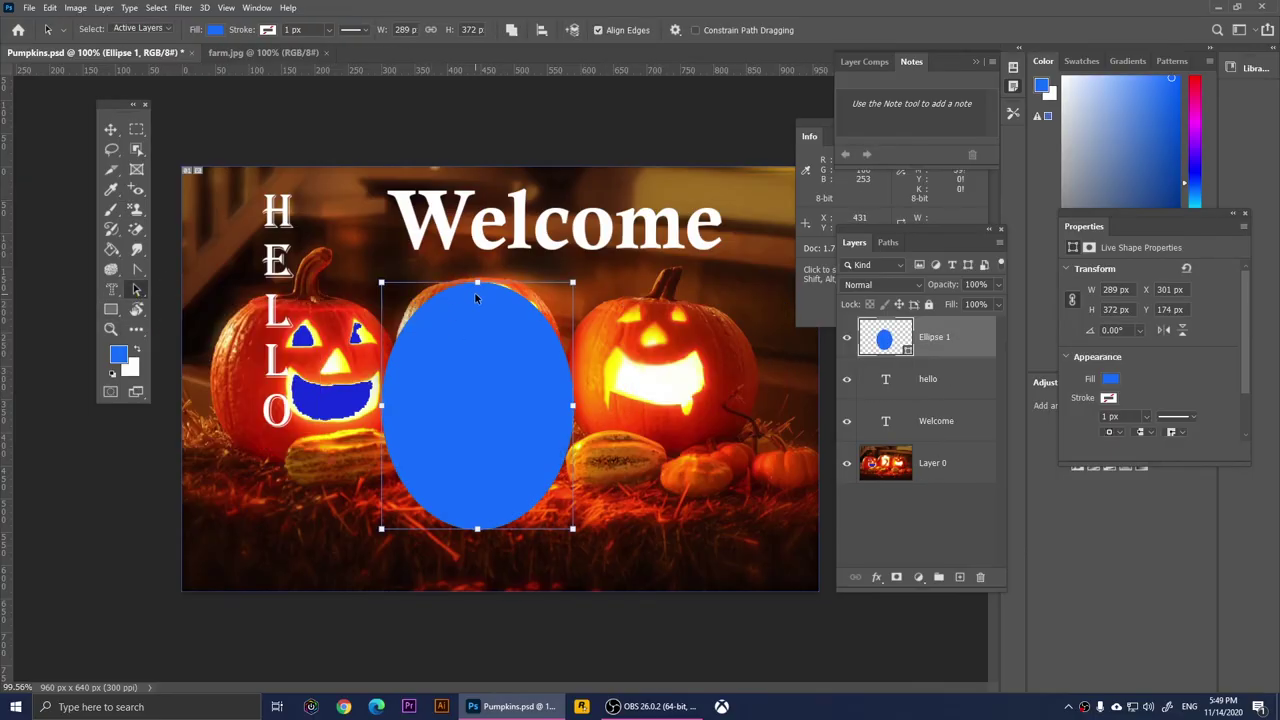
left_click_drag(482, 286, 484, 320)
left_click_drag(487, 405, 486, 379)
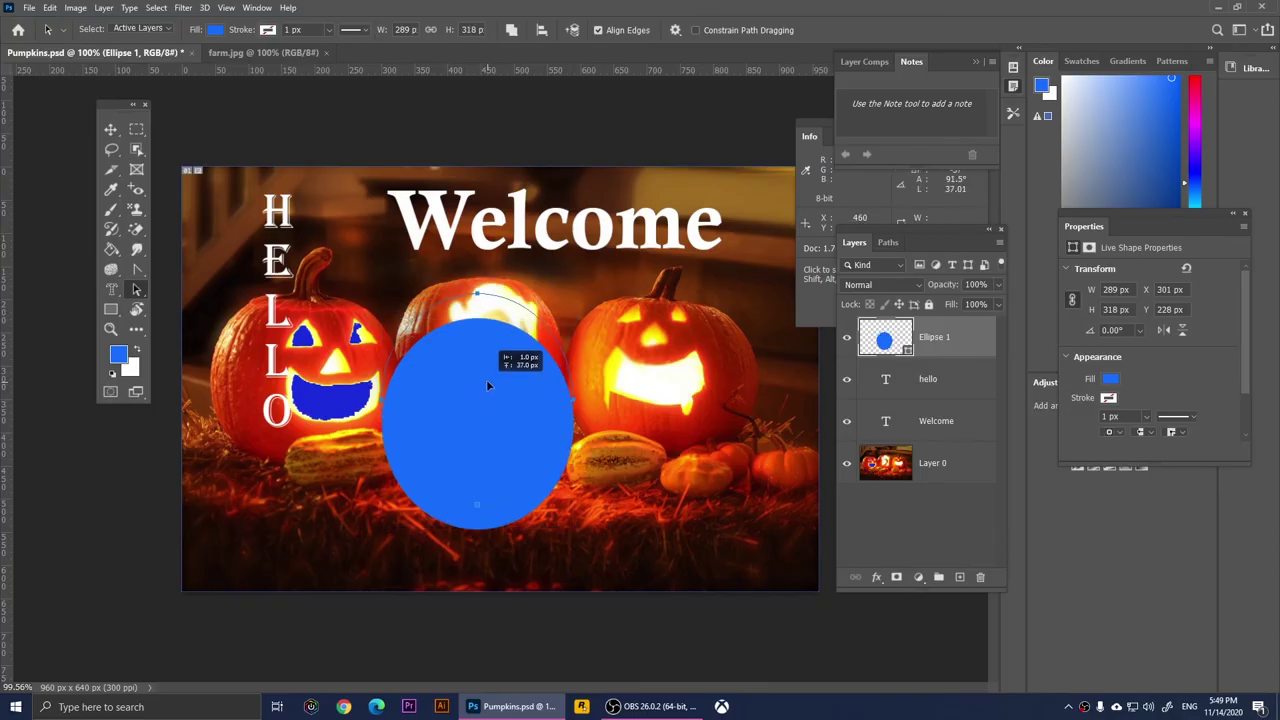
left_click_drag(566, 303, 418, 335)
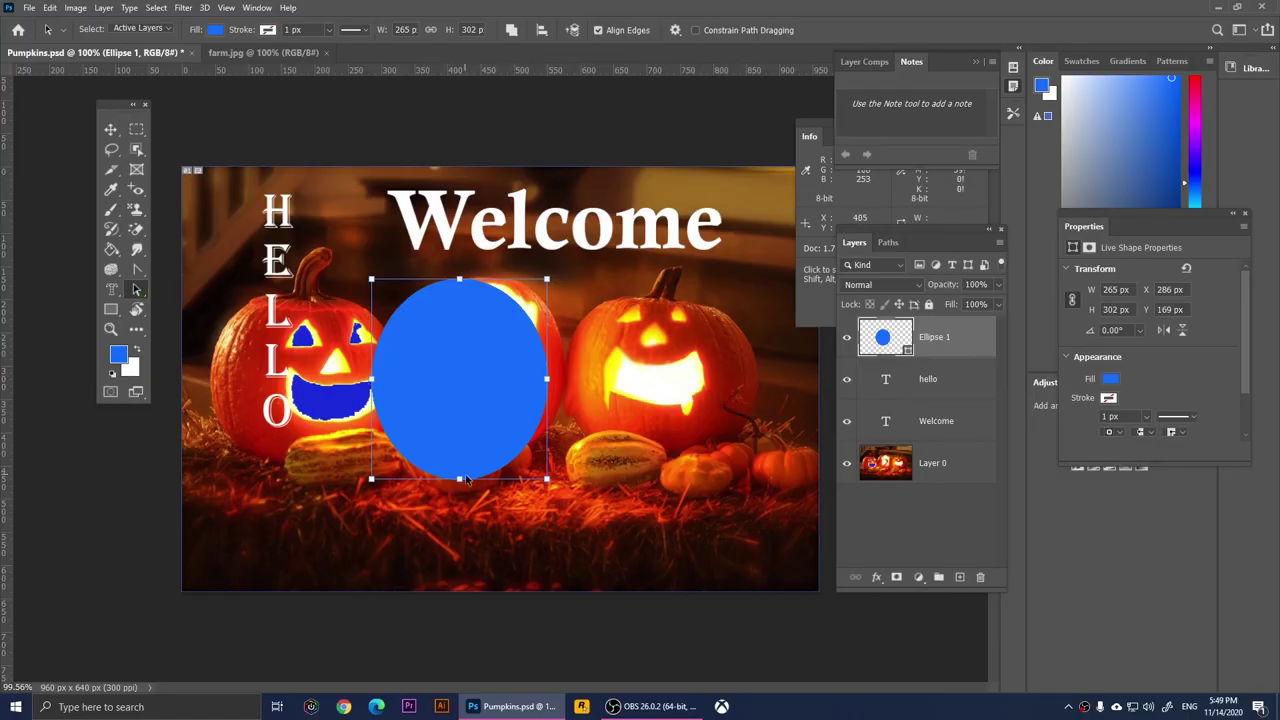
left_click_drag(459, 477, 460, 455)
left_click_drag(460, 410, 485, 399)
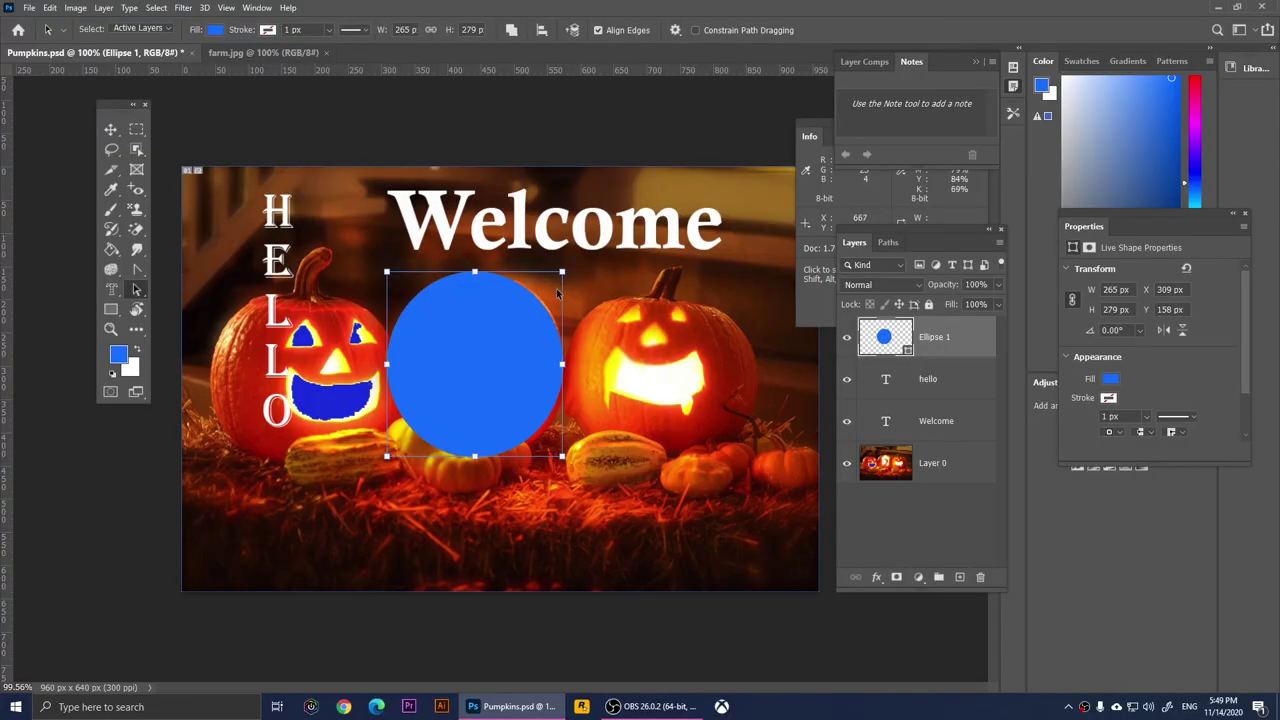
- Pull the ellipse's bottom anchor down with the Direct Selection tool, making a regular path about 379 px tall, then restore the ellipse
left_click(137, 291)
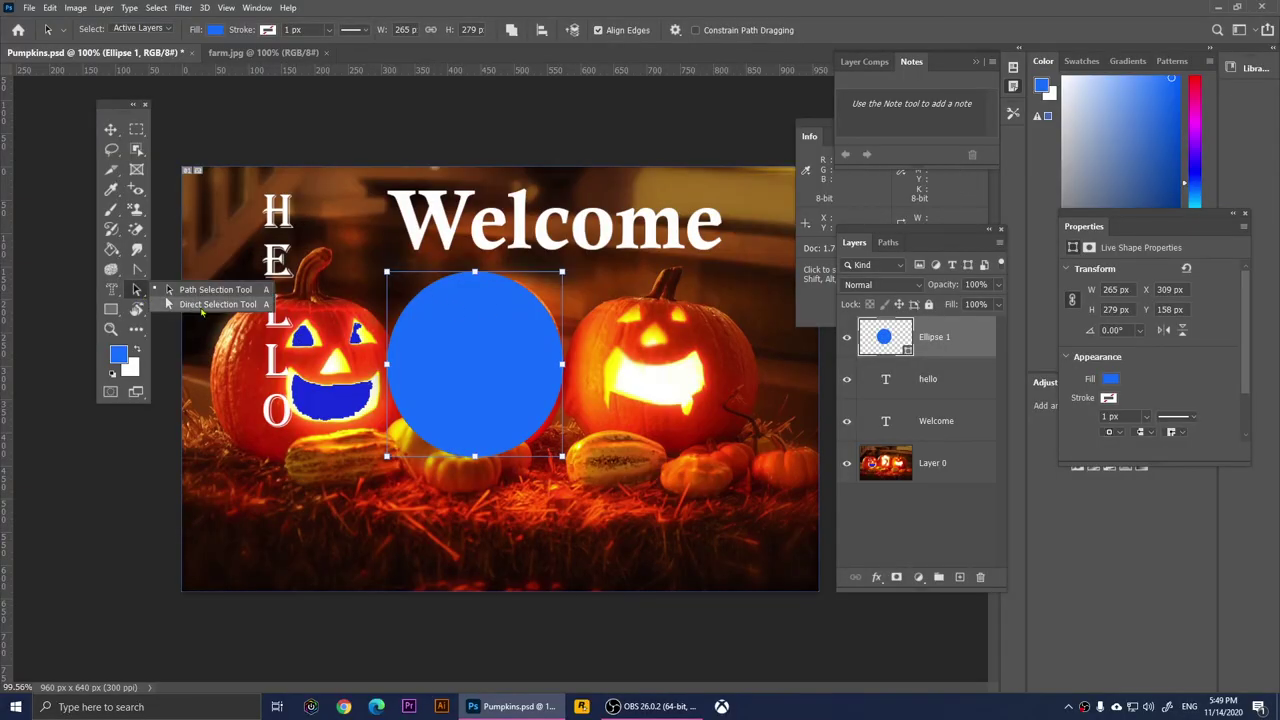
left_click(201, 306)
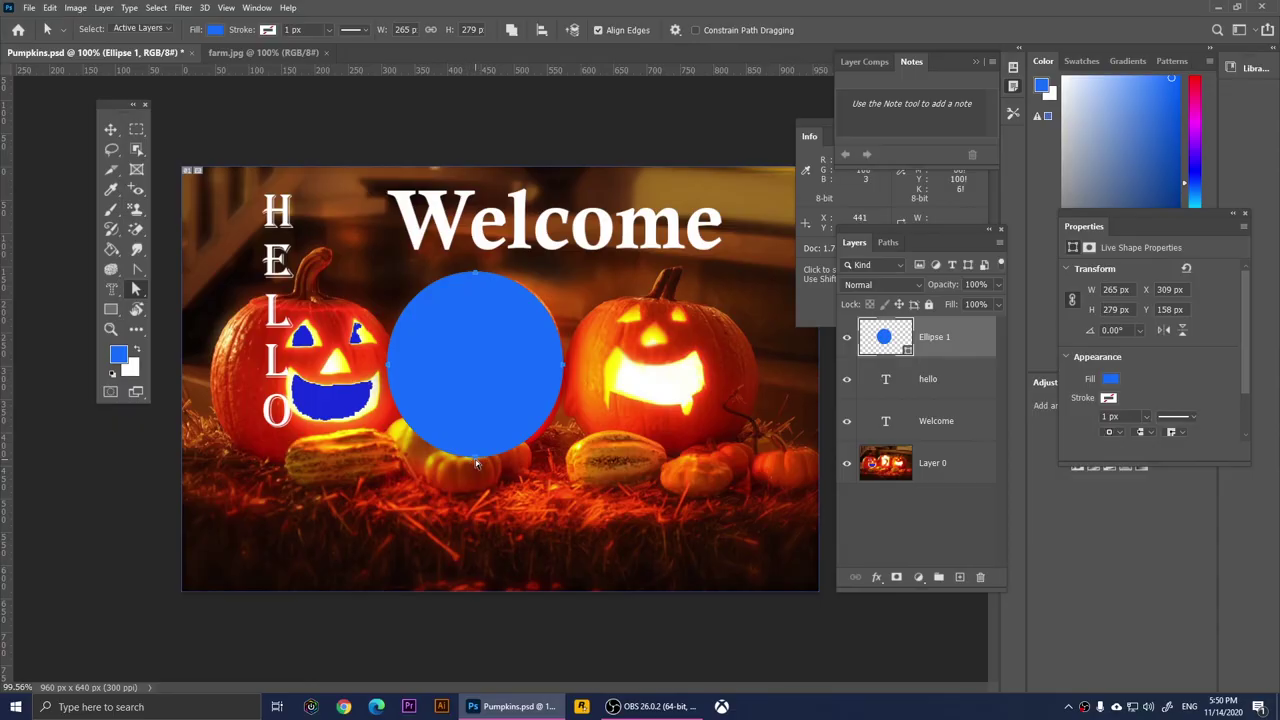
left_click_drag(476, 458, 476, 522)
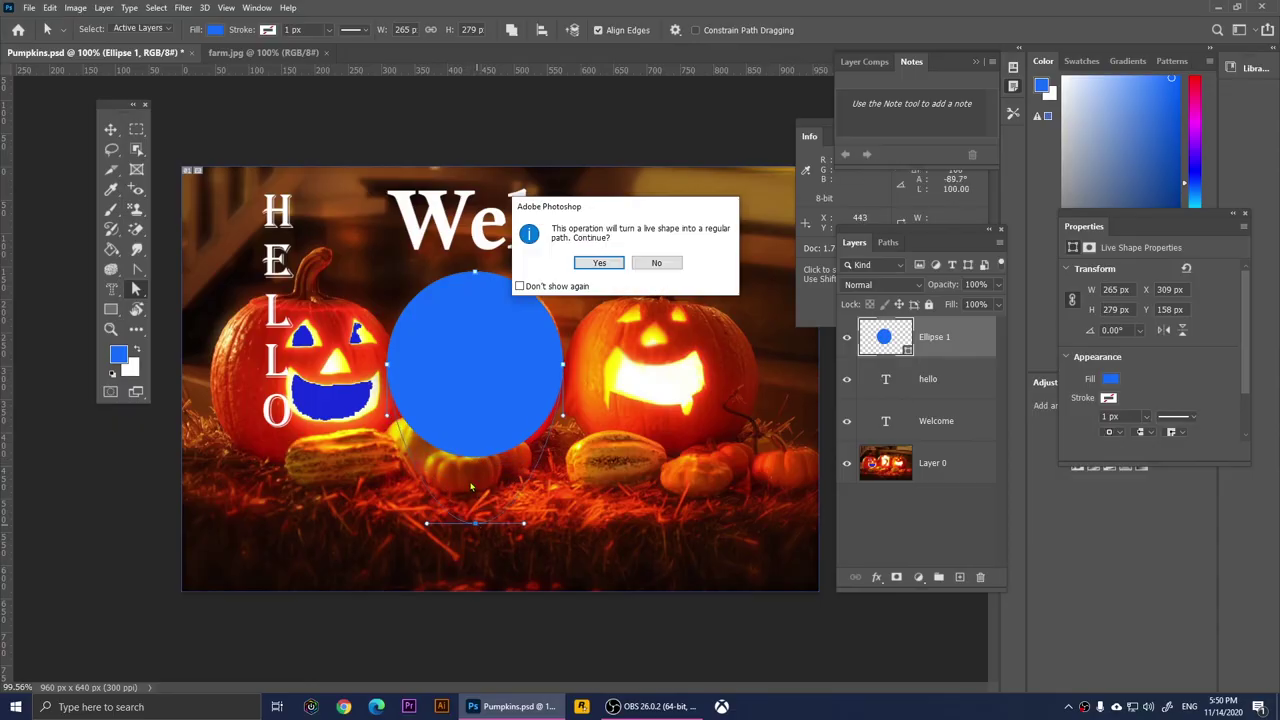
left_click(598, 264)
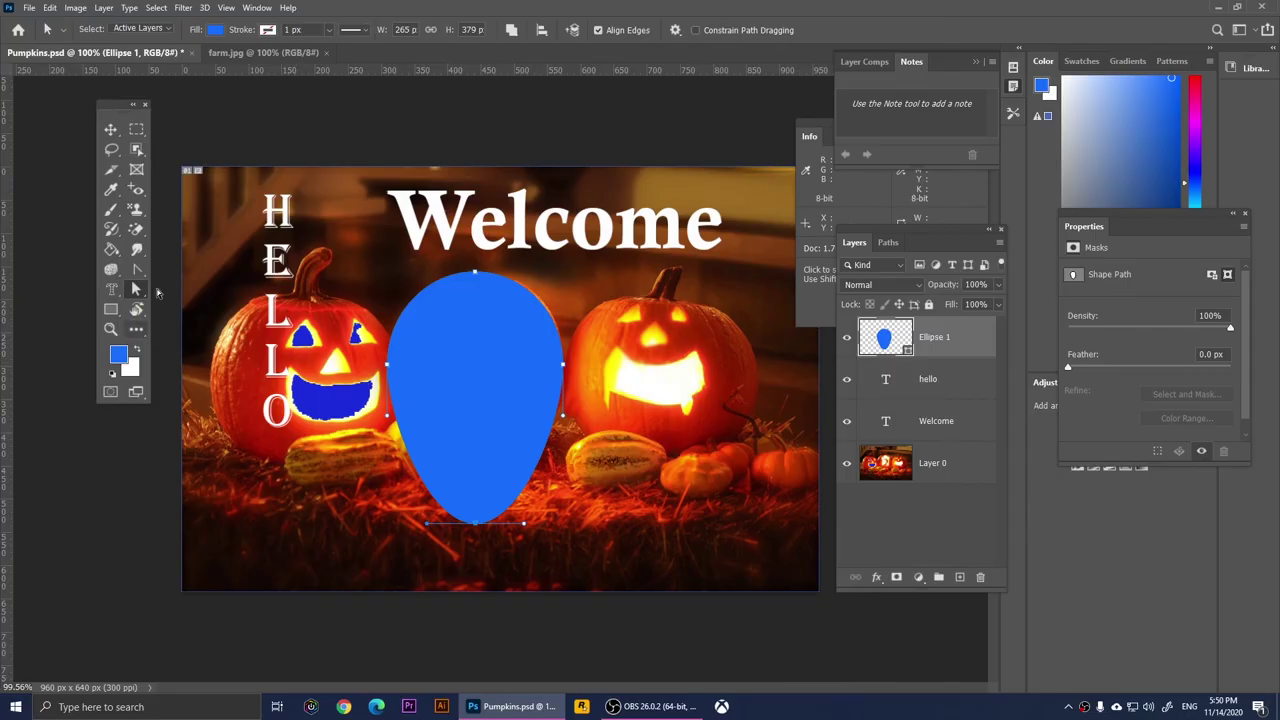
key("F12")
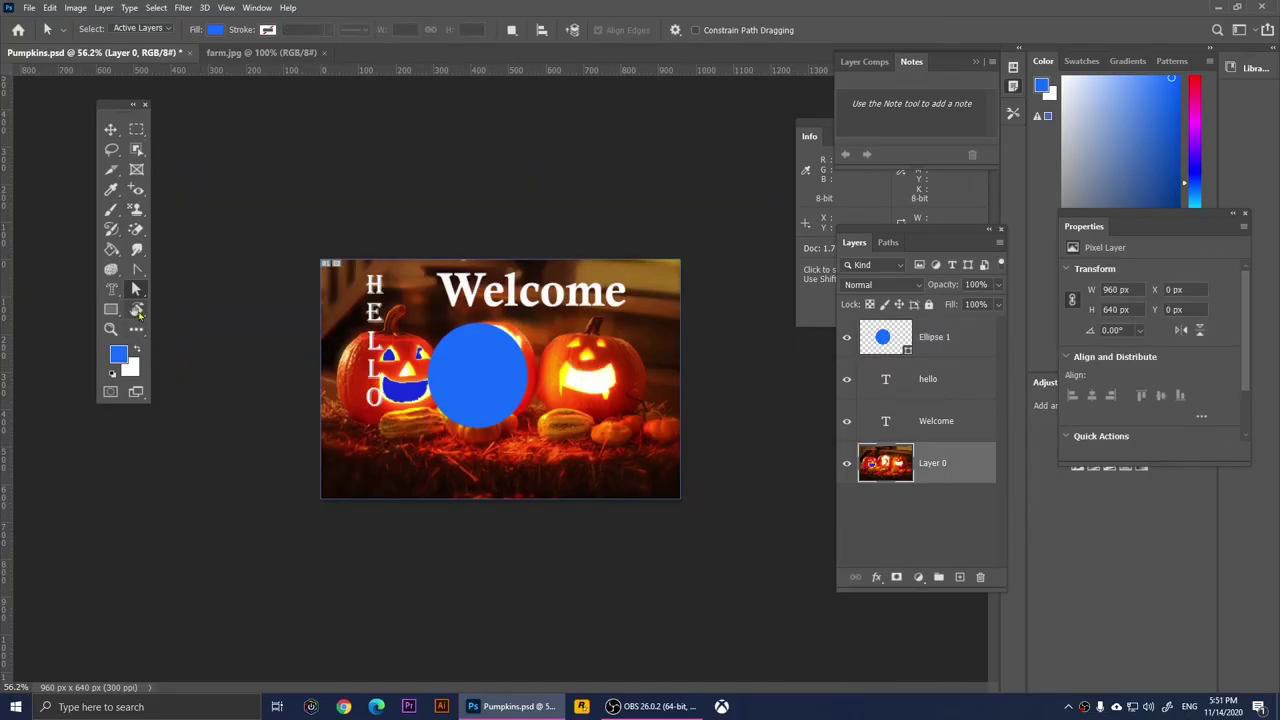
- Rotate the canvas view to 73° with the Rotate View tool, then reset the view
key("r")
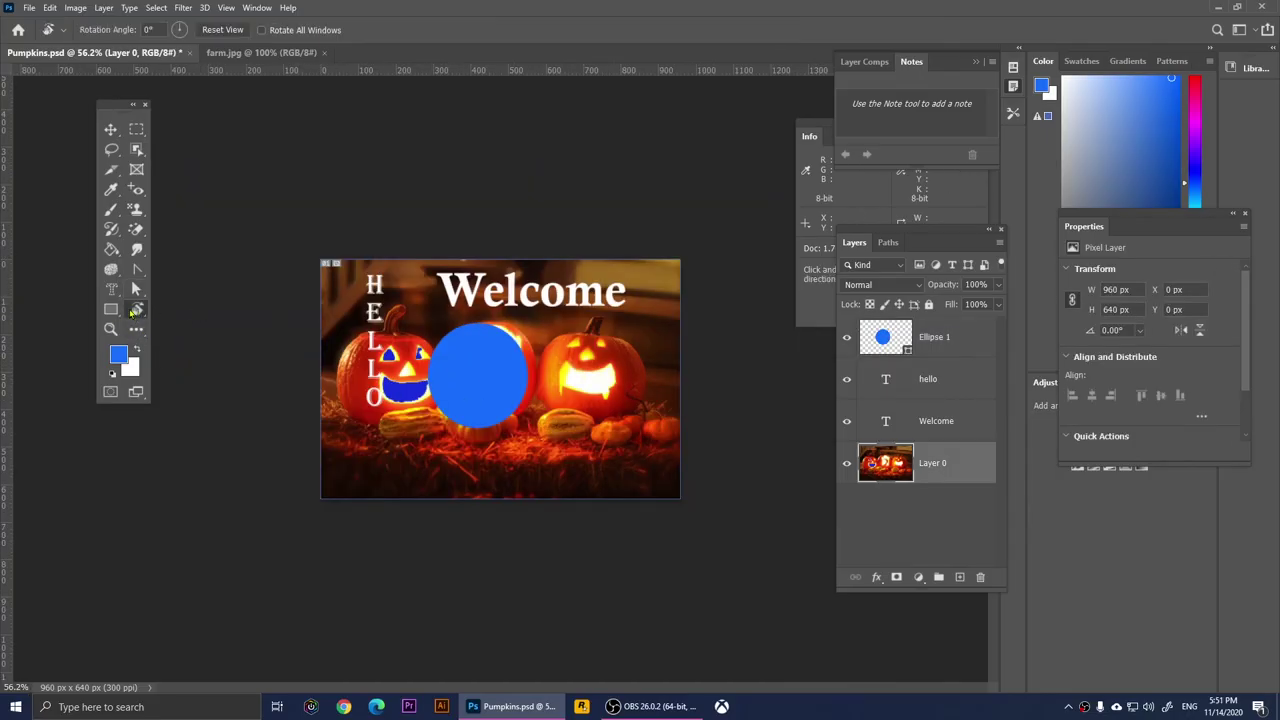
scroll(512, 280, "up", 2)
left_click_drag(543, 232, 490, 510)
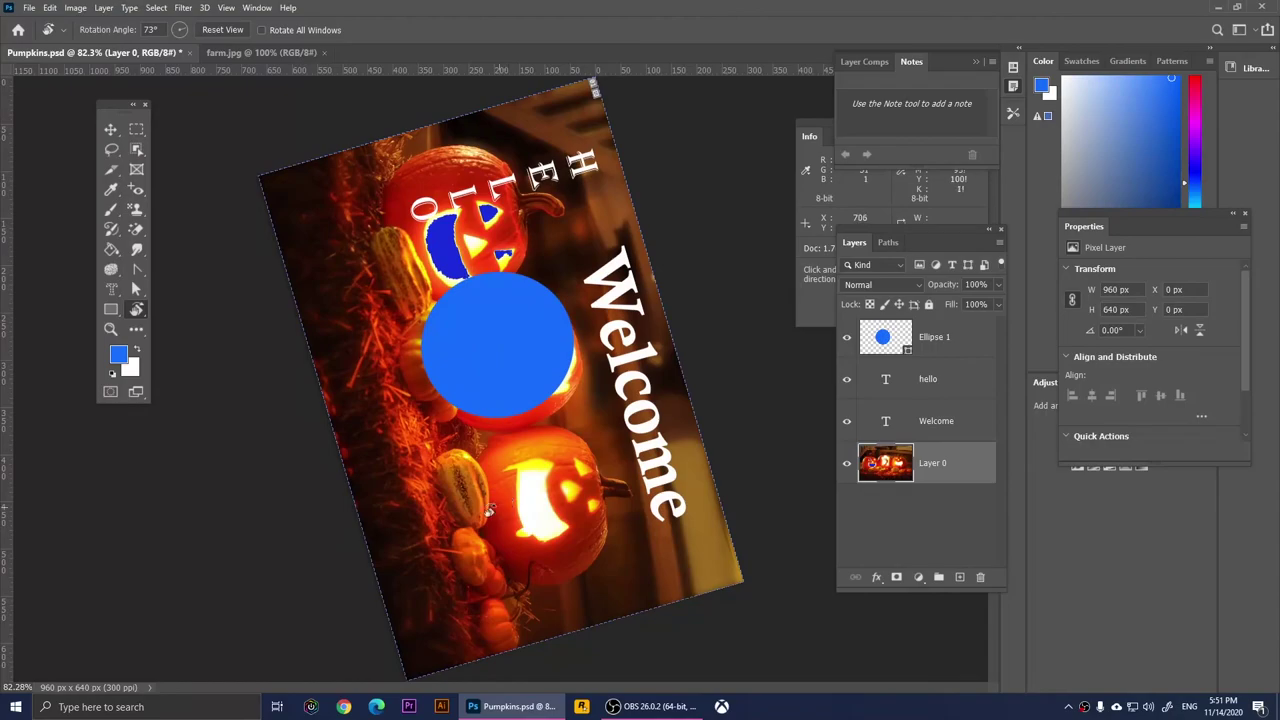
left_click(220, 31)
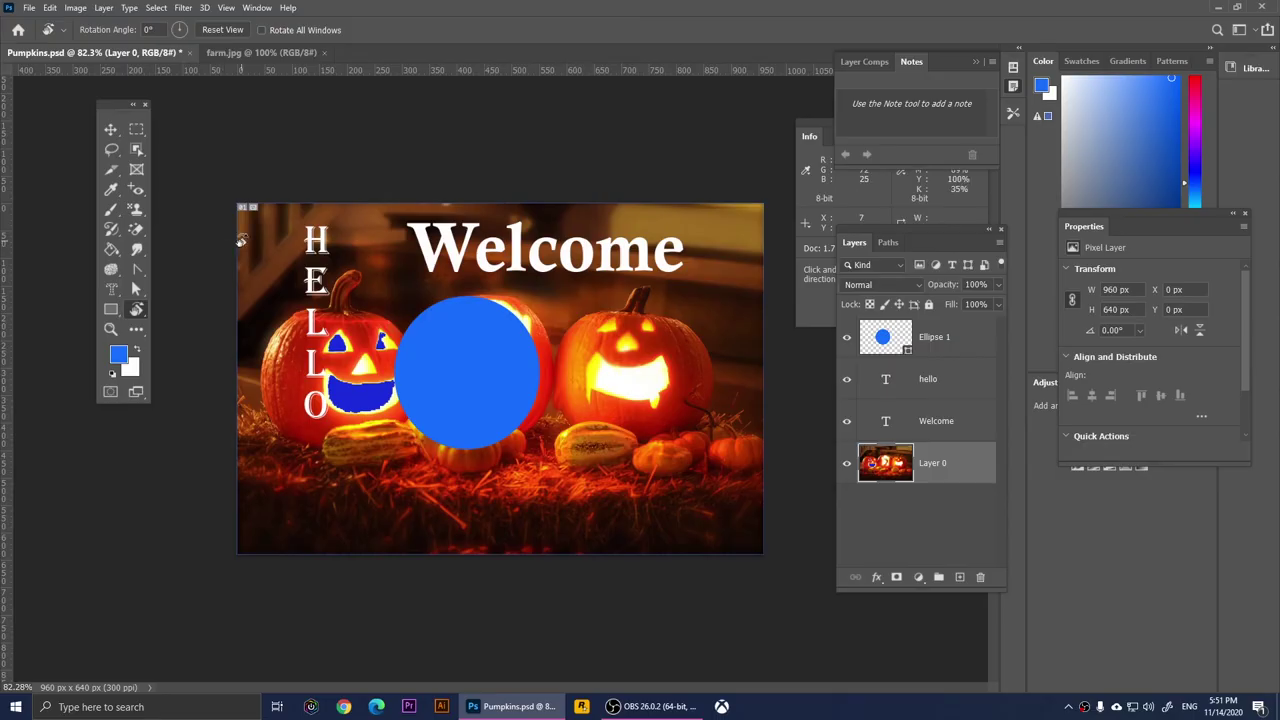
- Magnify the pumpkin photo to 300% with the Zoom tool, then zoom back out to 66.7%
left_click(111, 329)
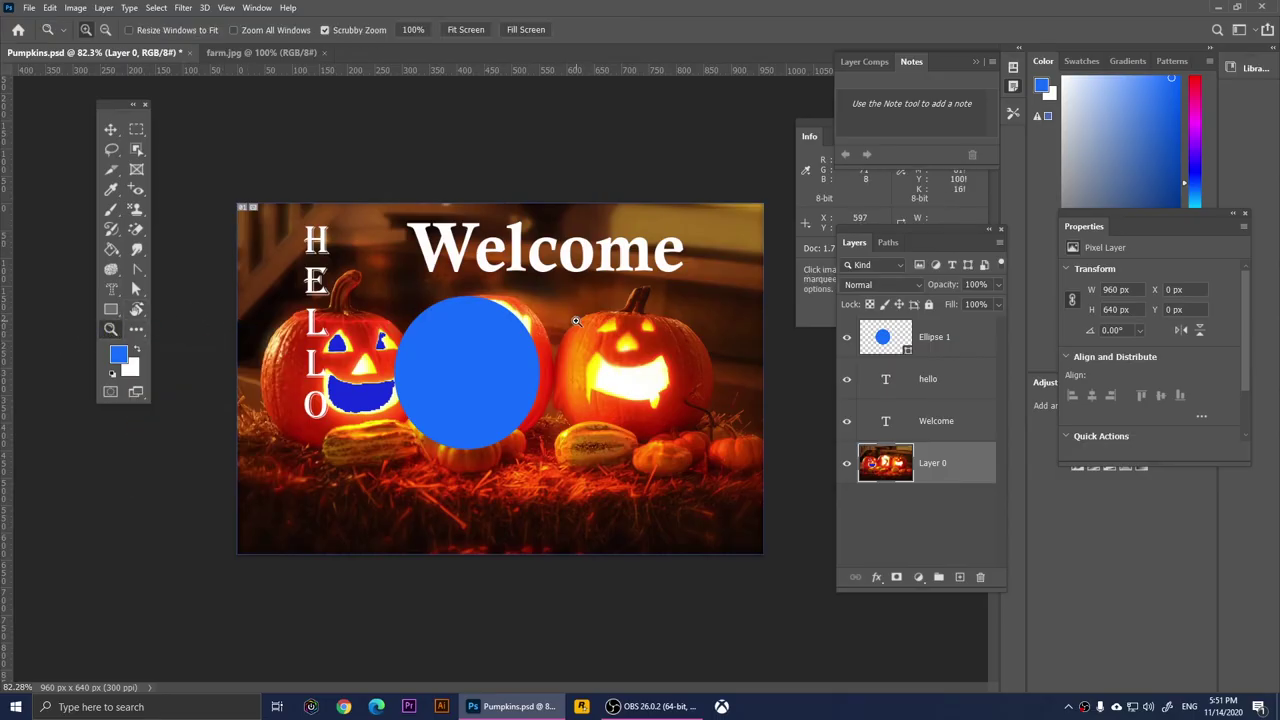
left_click_drag(570, 306, 614, 251)
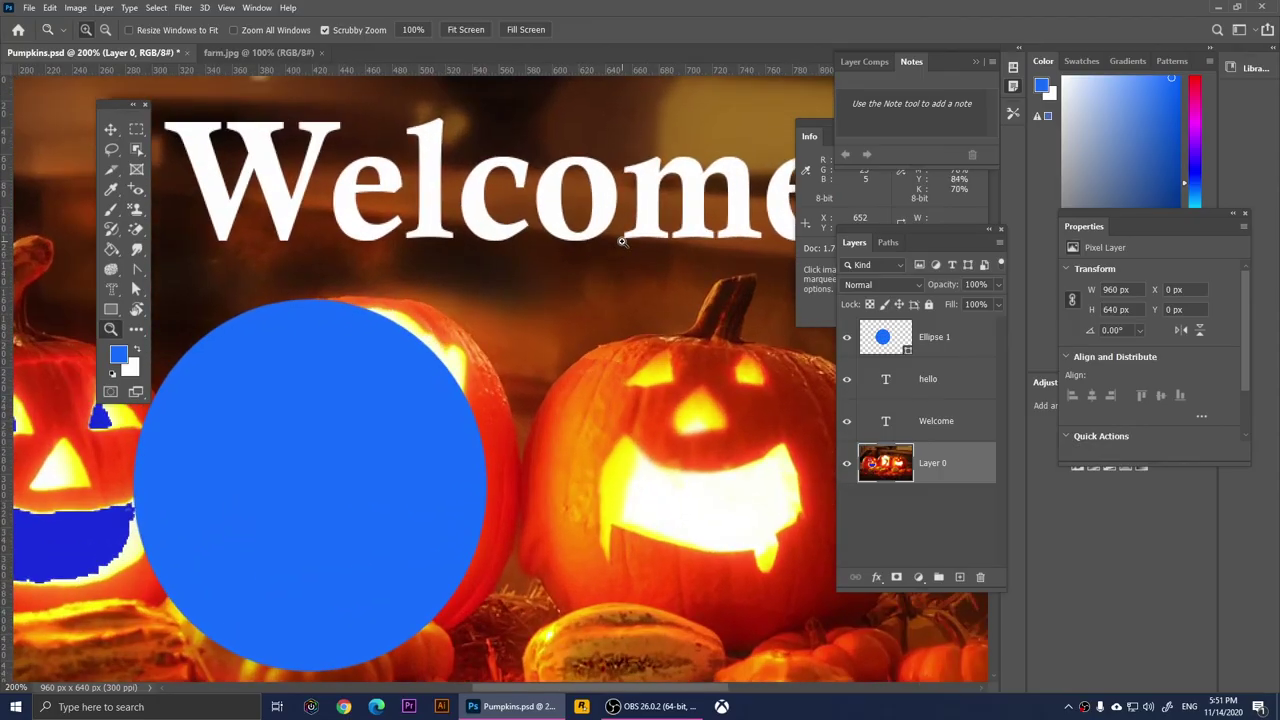
left_click(621, 241)
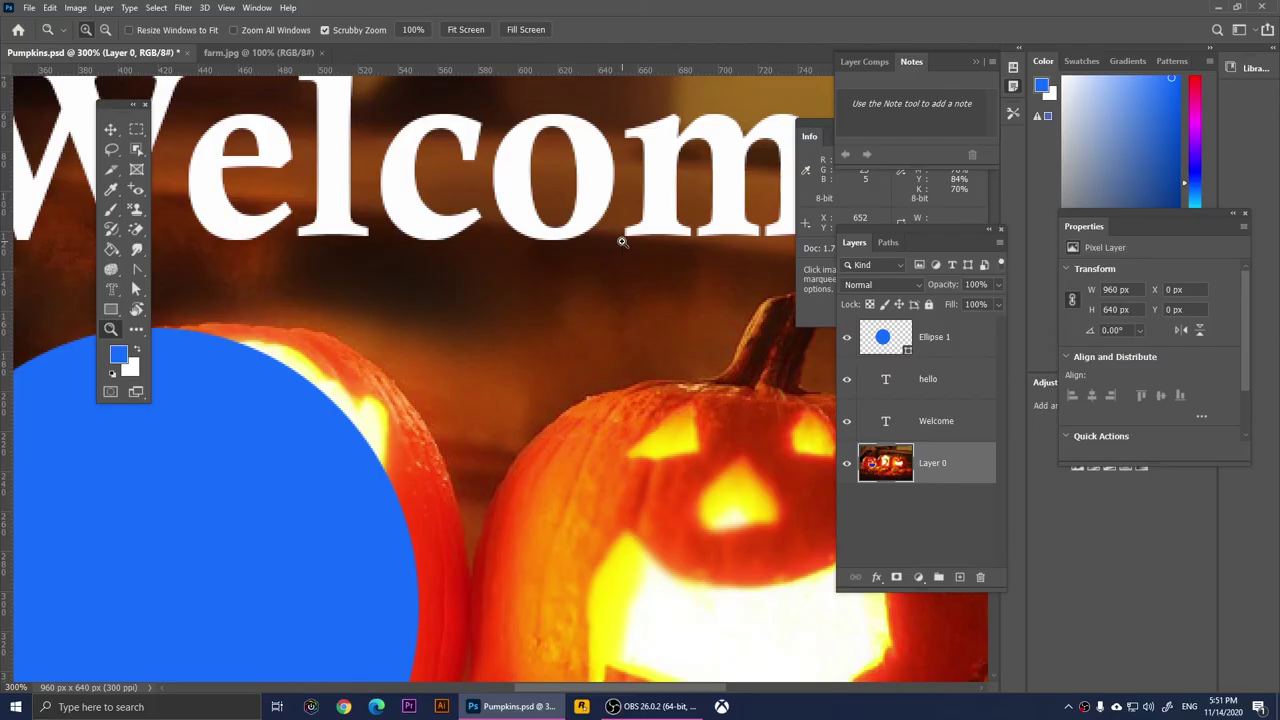
left_click(108, 30)
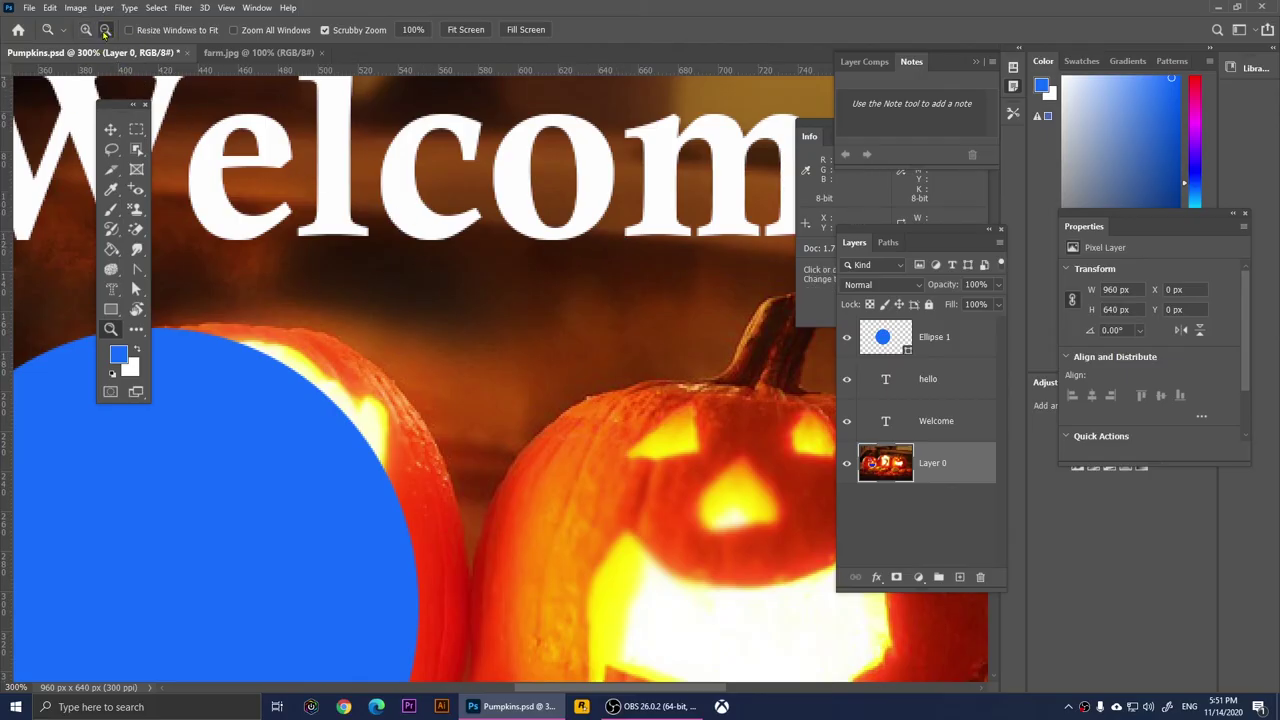
left_click(534, 366)
left_click(534, 366)
left_click(535, 368)
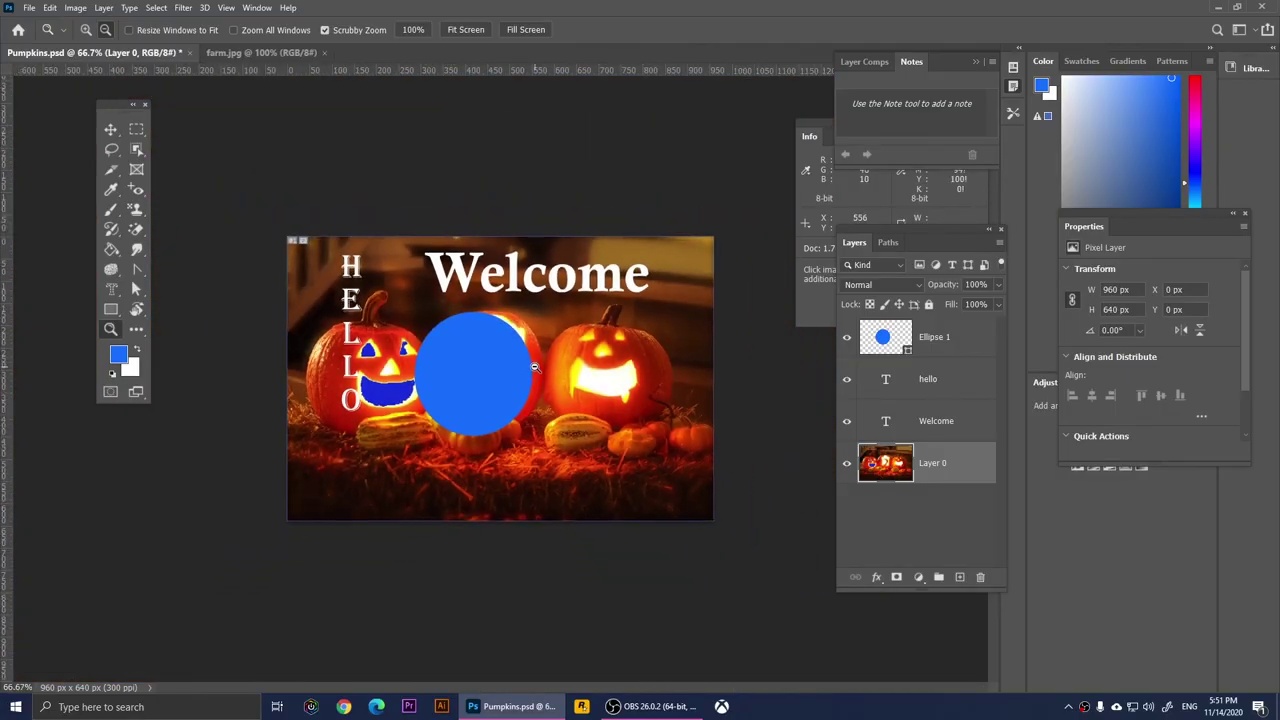